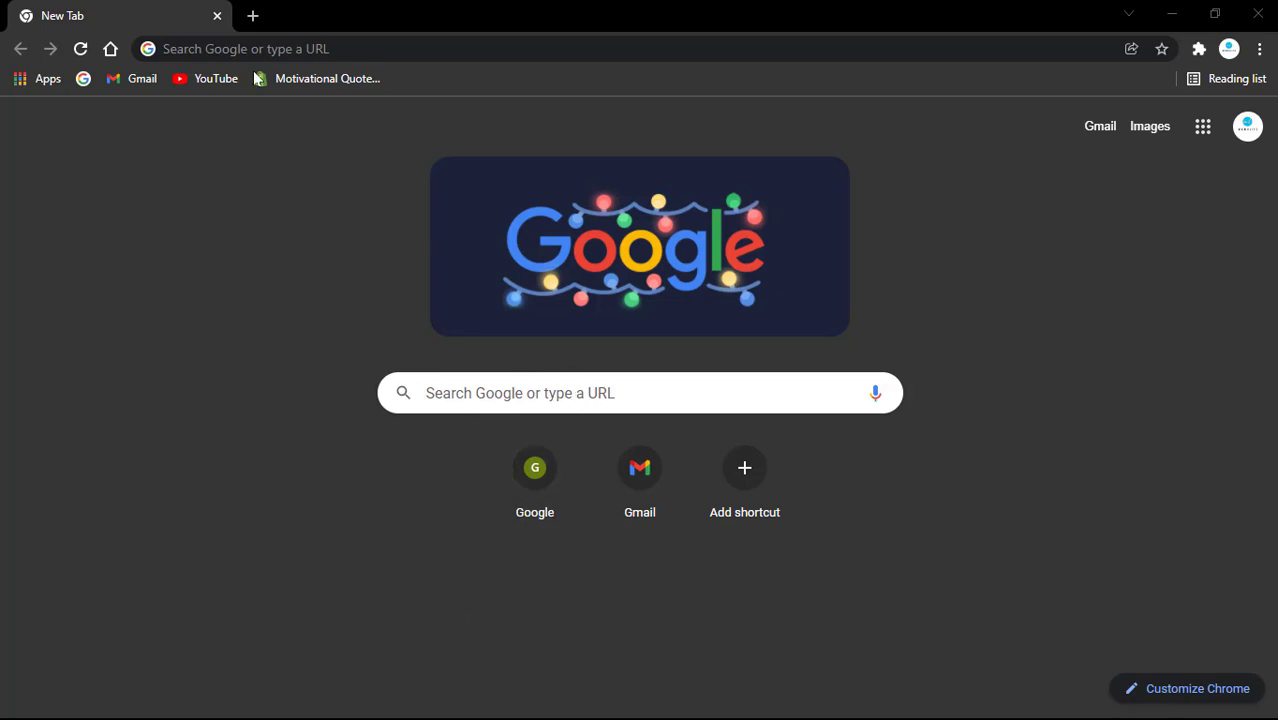
Search the web for "google jamboard".
{"action": "left_click", "coordinate": [442, 41]}
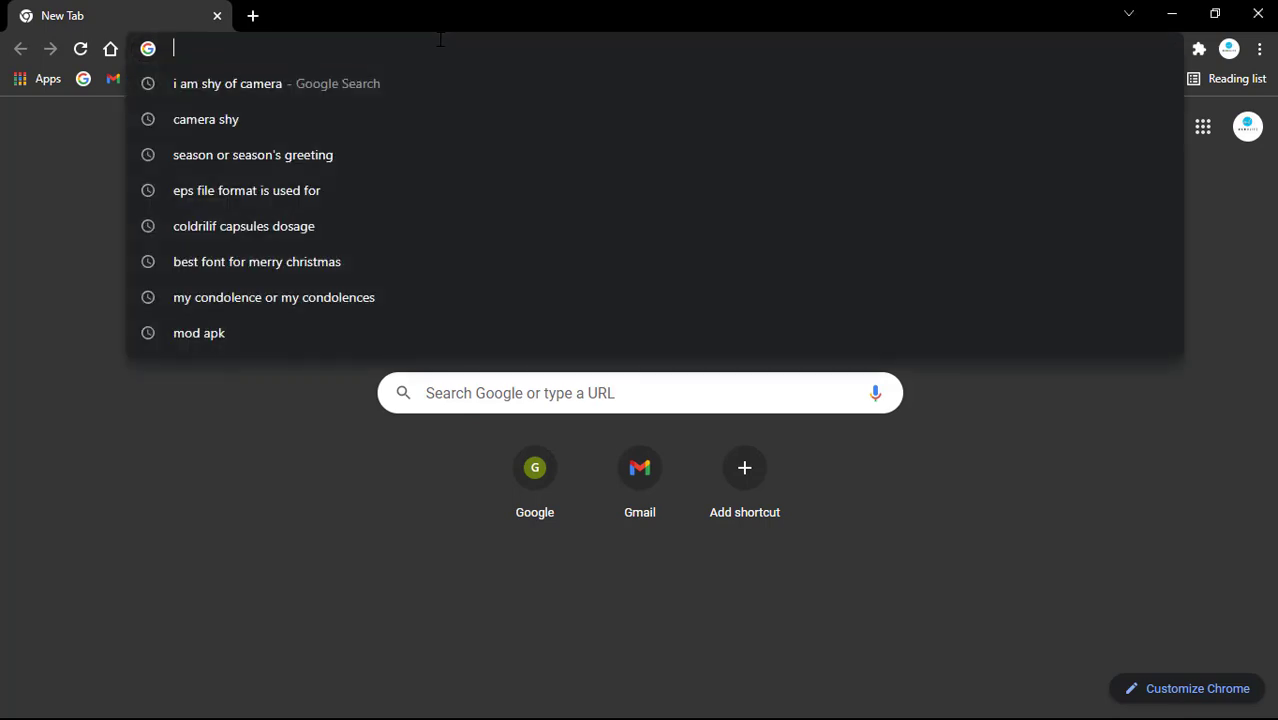
{"action": "type", "text": "google j"}
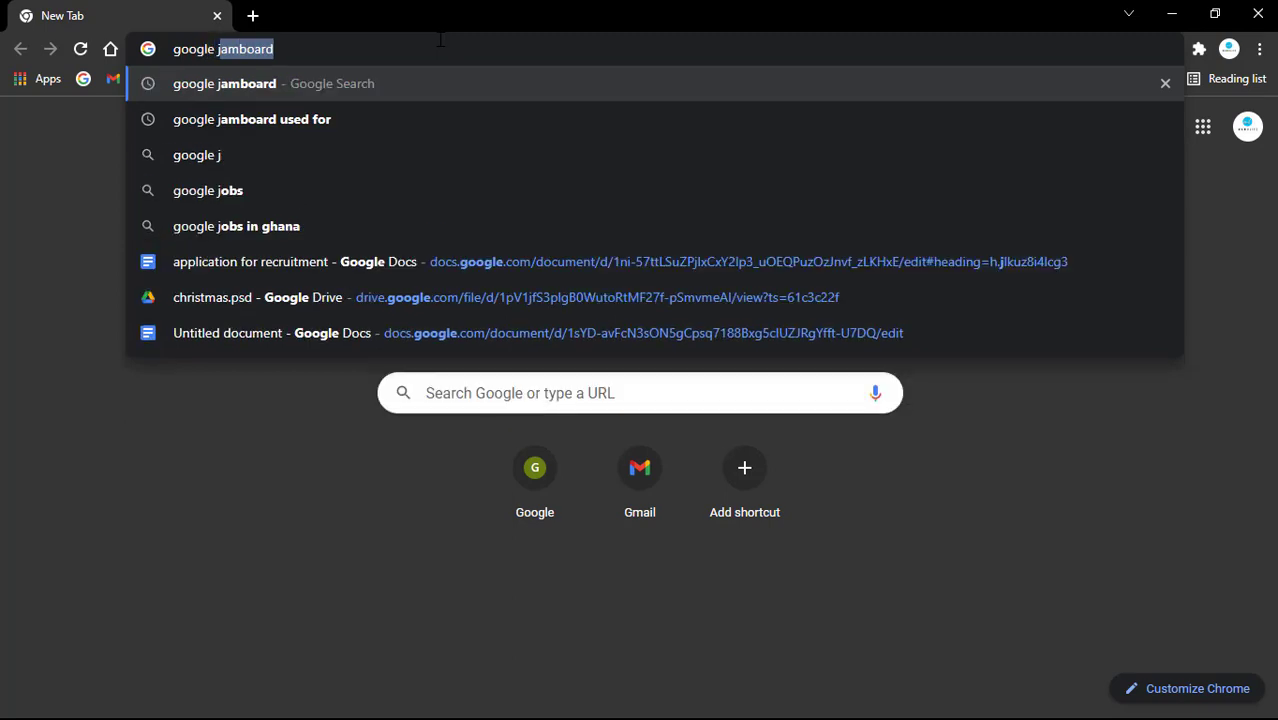
{"action": "type", "text": "ambo"}
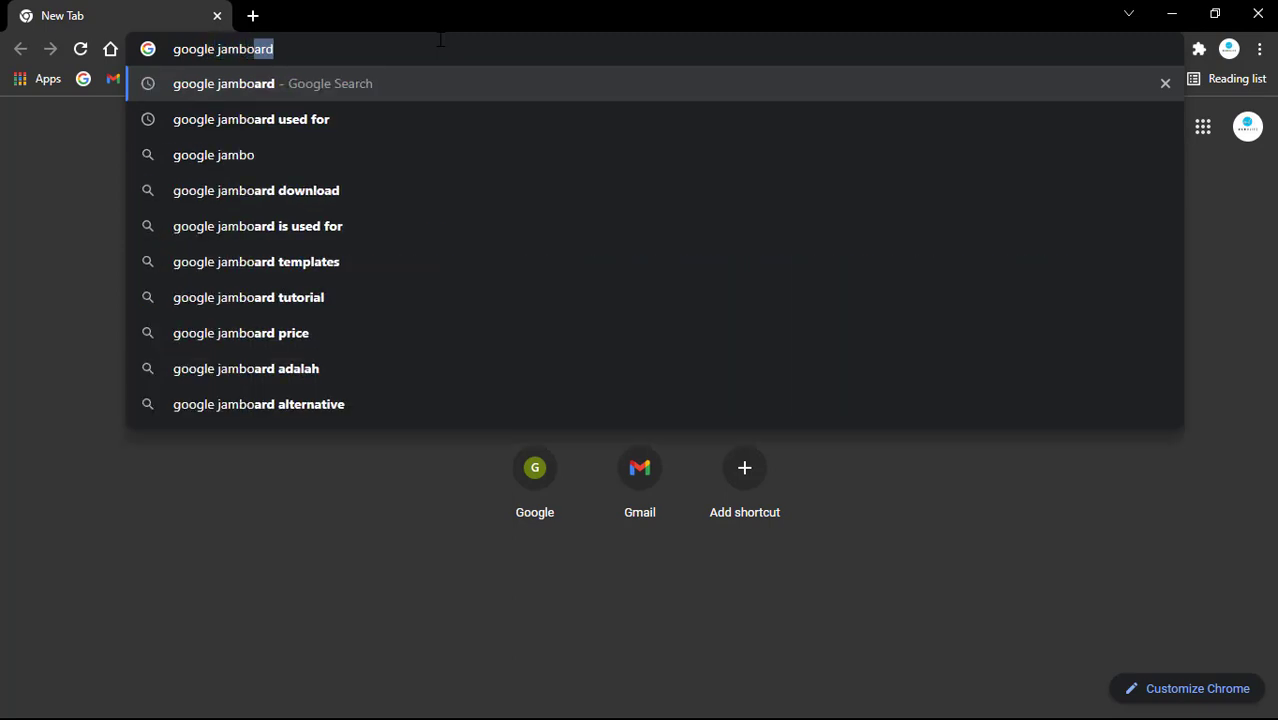
{"action": "type", "text": "ard"}
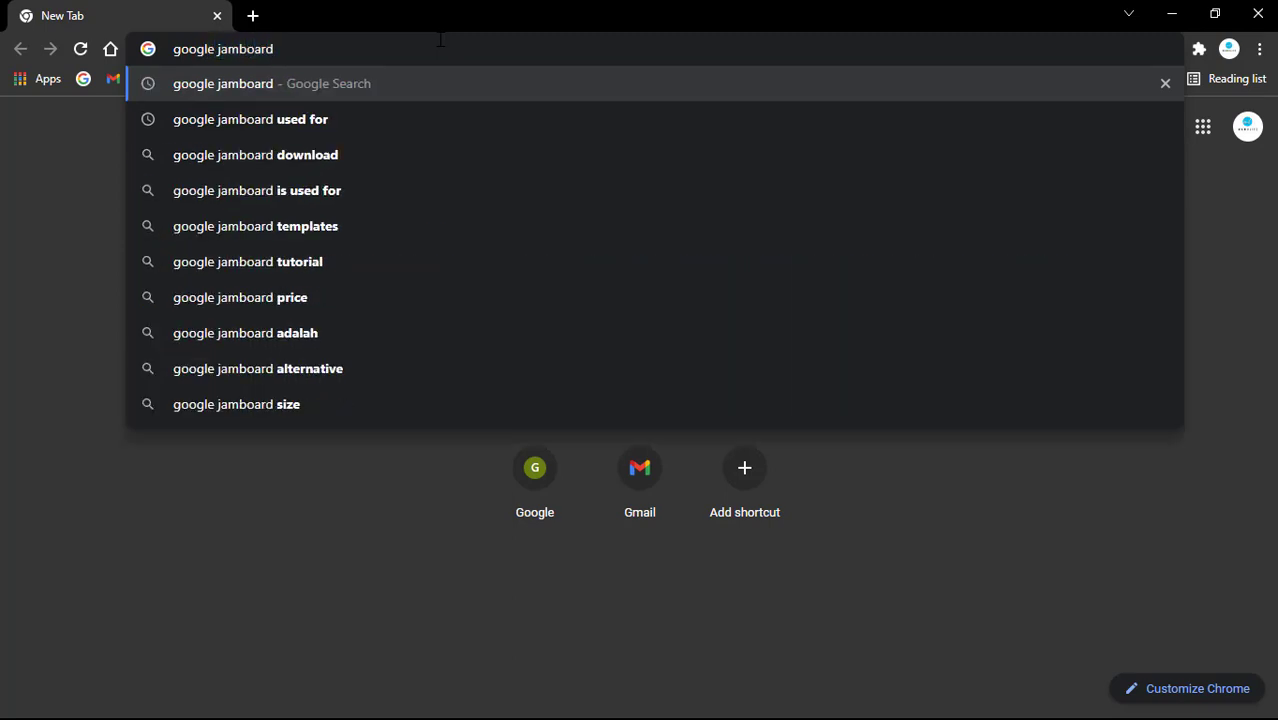
{"action": "key", "text": "Return"}
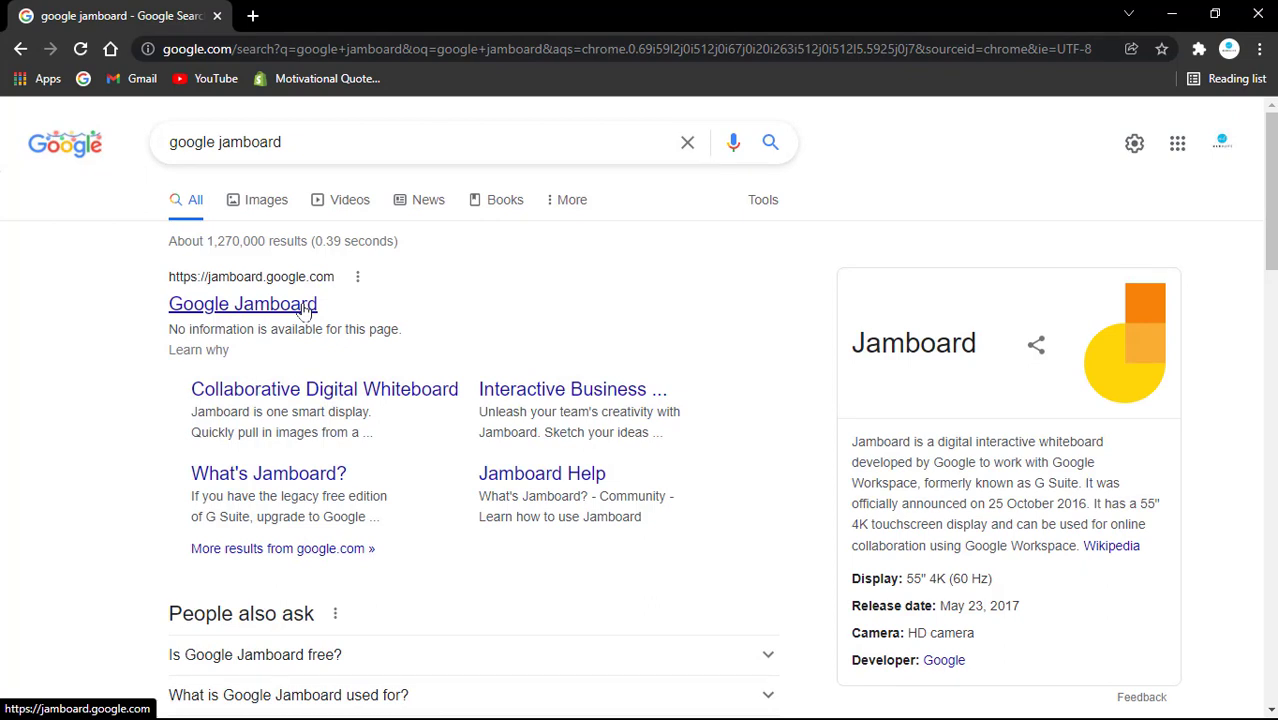
Open the Google Jamboard site from the search results.
{"action": "left_click", "coordinate": [303, 311]}
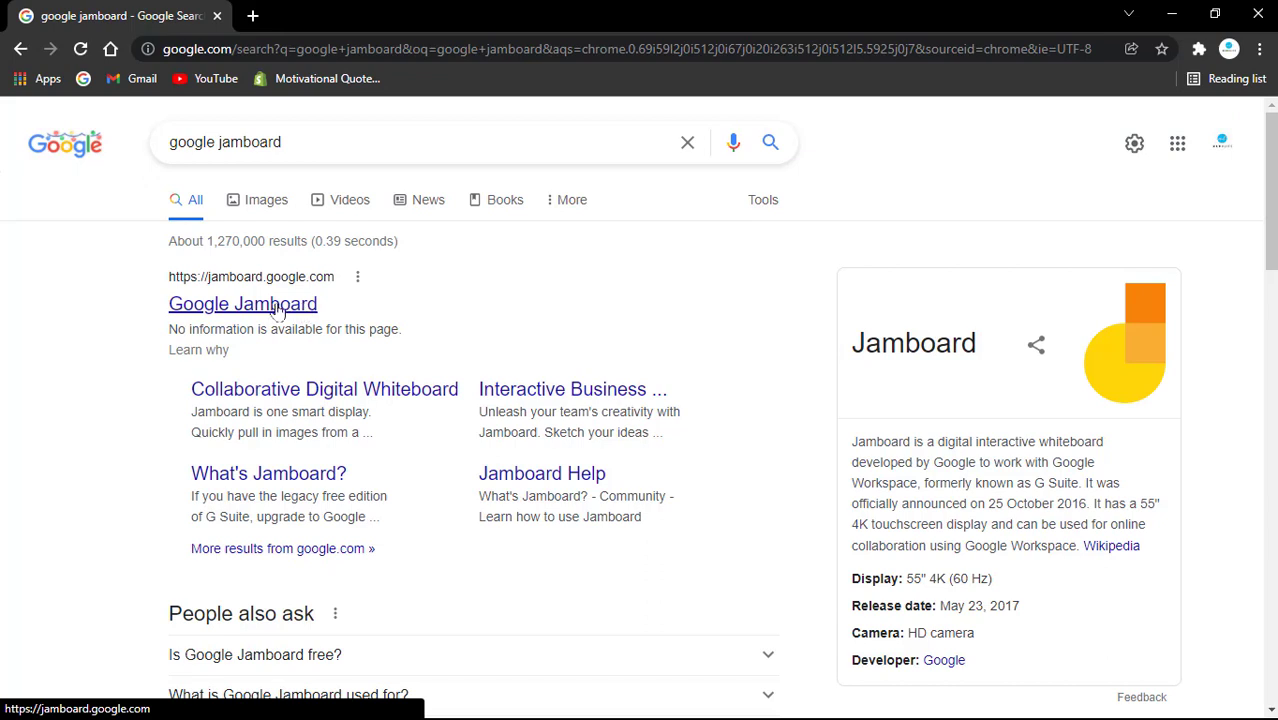
{"action": "right_click", "coordinate": [279, 311]}
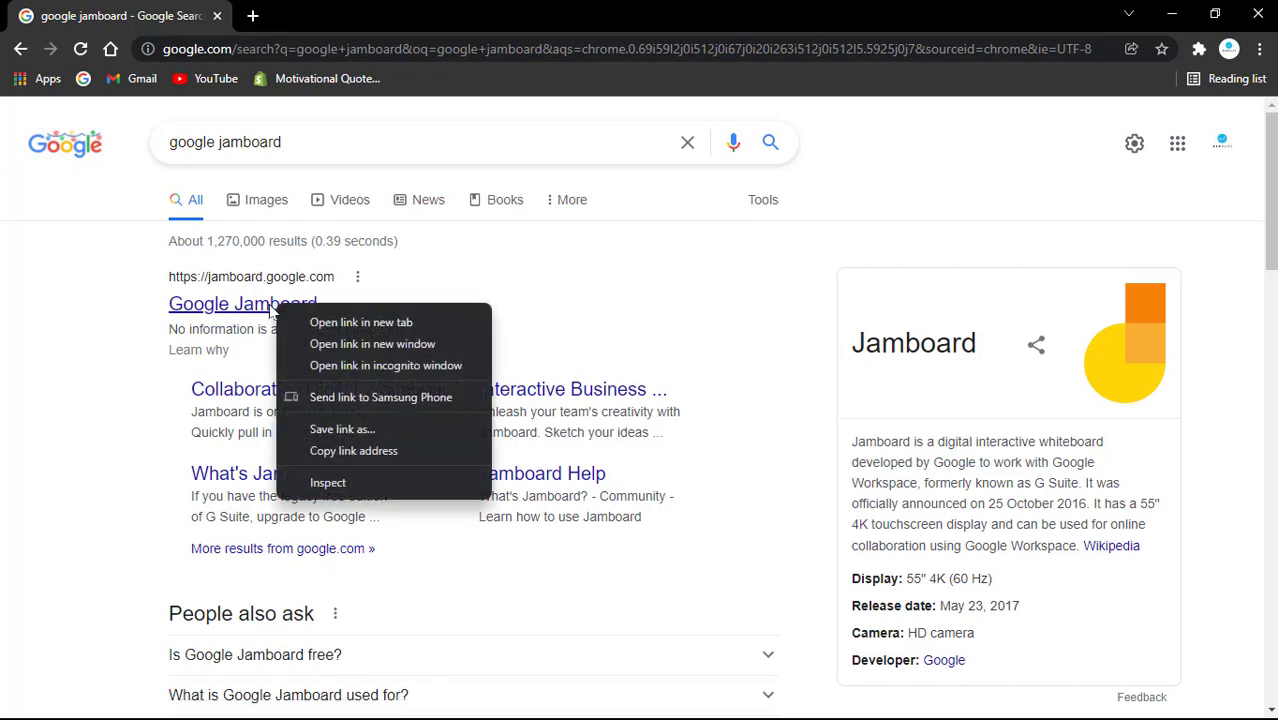
{"action": "left_click", "coordinate": [250, 313]}
{"action": "left_click", "coordinate": [252, 313]}
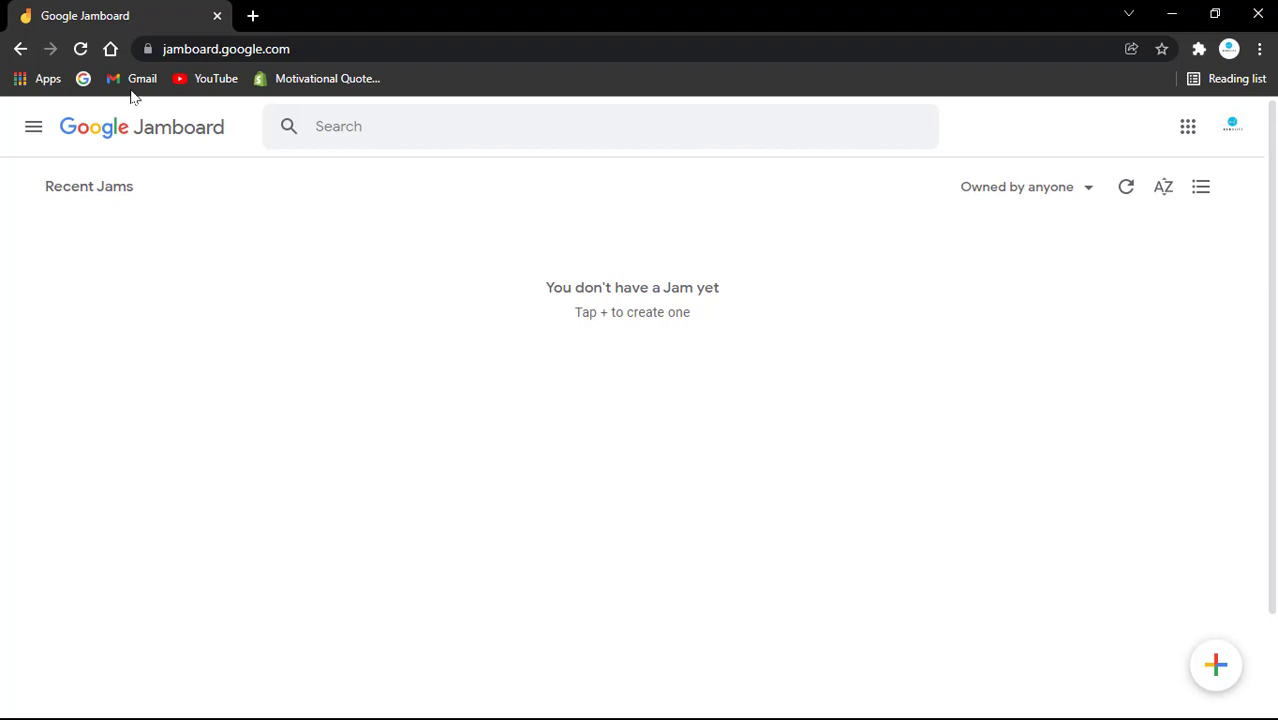
Go back through the visited pages to the new tab page, and load google.com.
{"action": "left_click", "coordinate": [20, 50]}
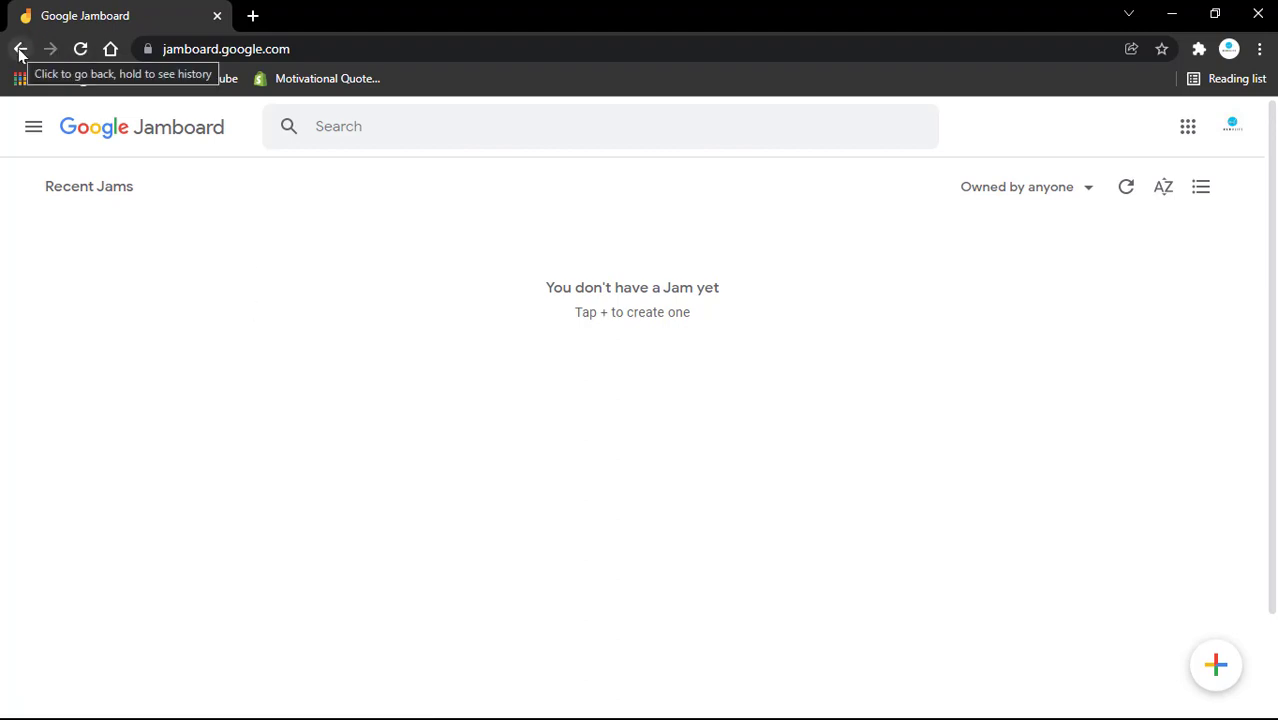
{"action": "left_click", "coordinate": [20, 50]}
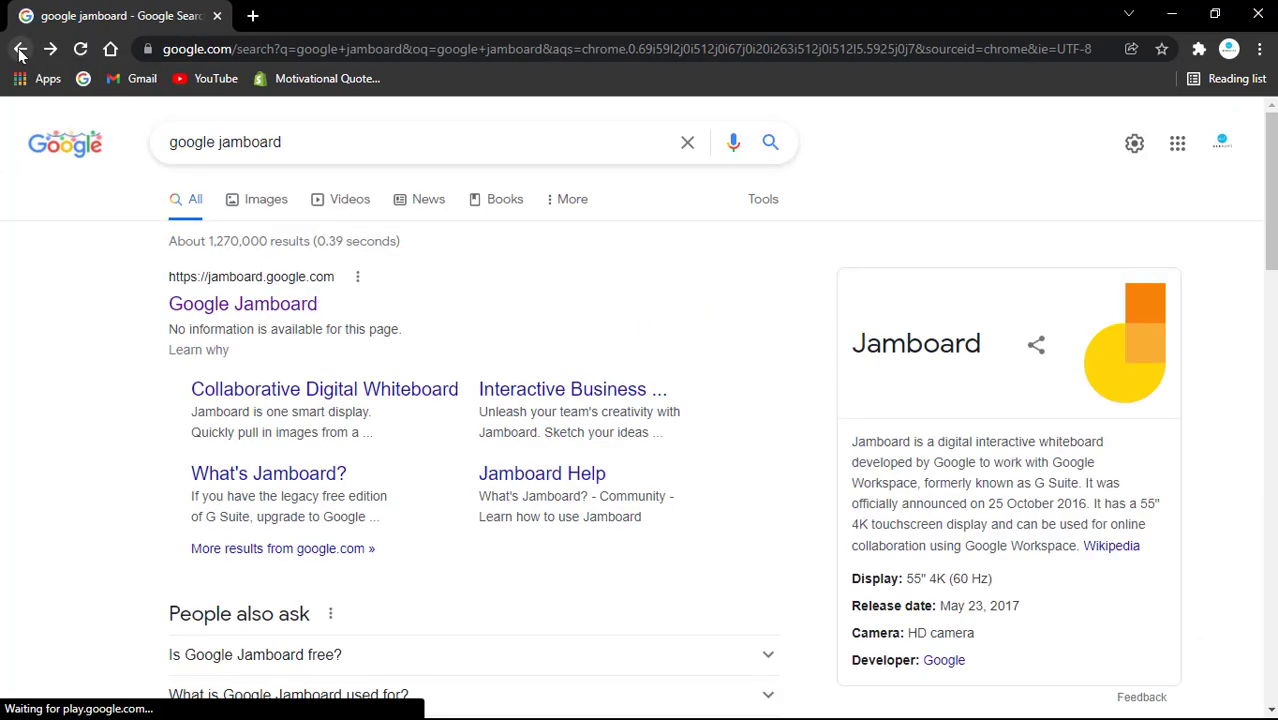
{"action": "left_click", "coordinate": [20, 50]}
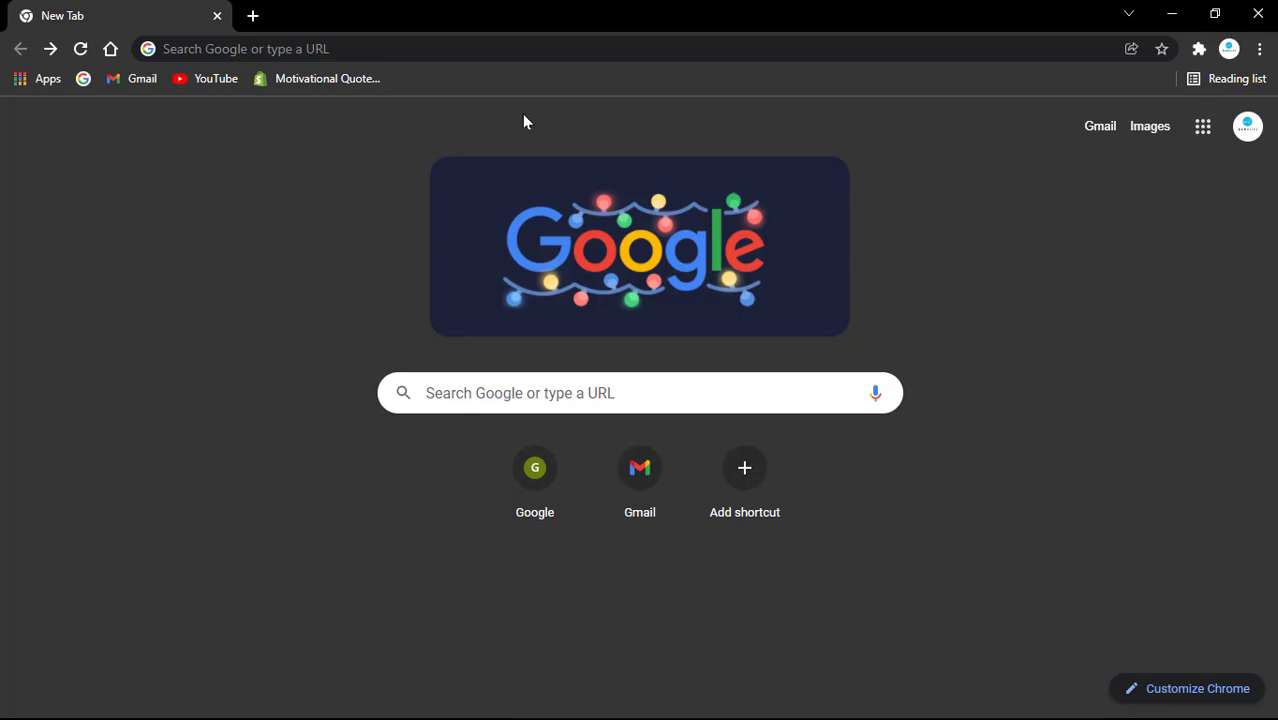
{"action": "left_click", "coordinate": [361, 46]}
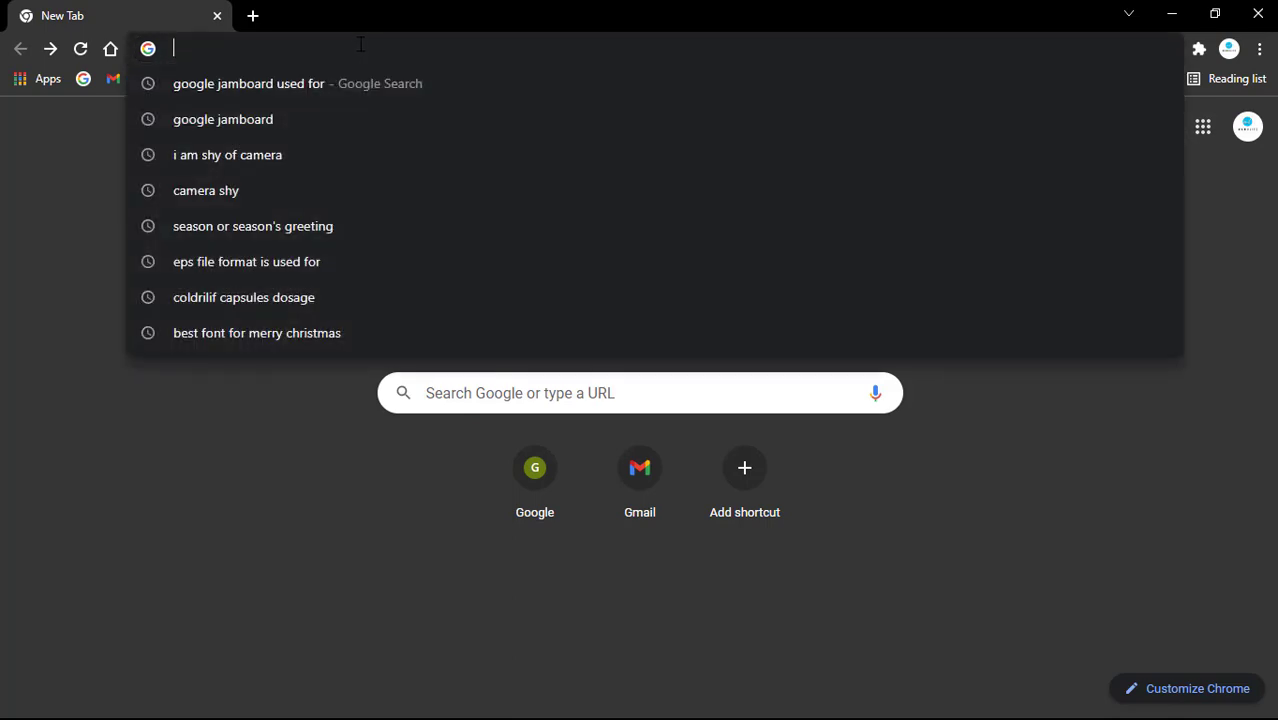
{"action": "type", "text": "goo"}
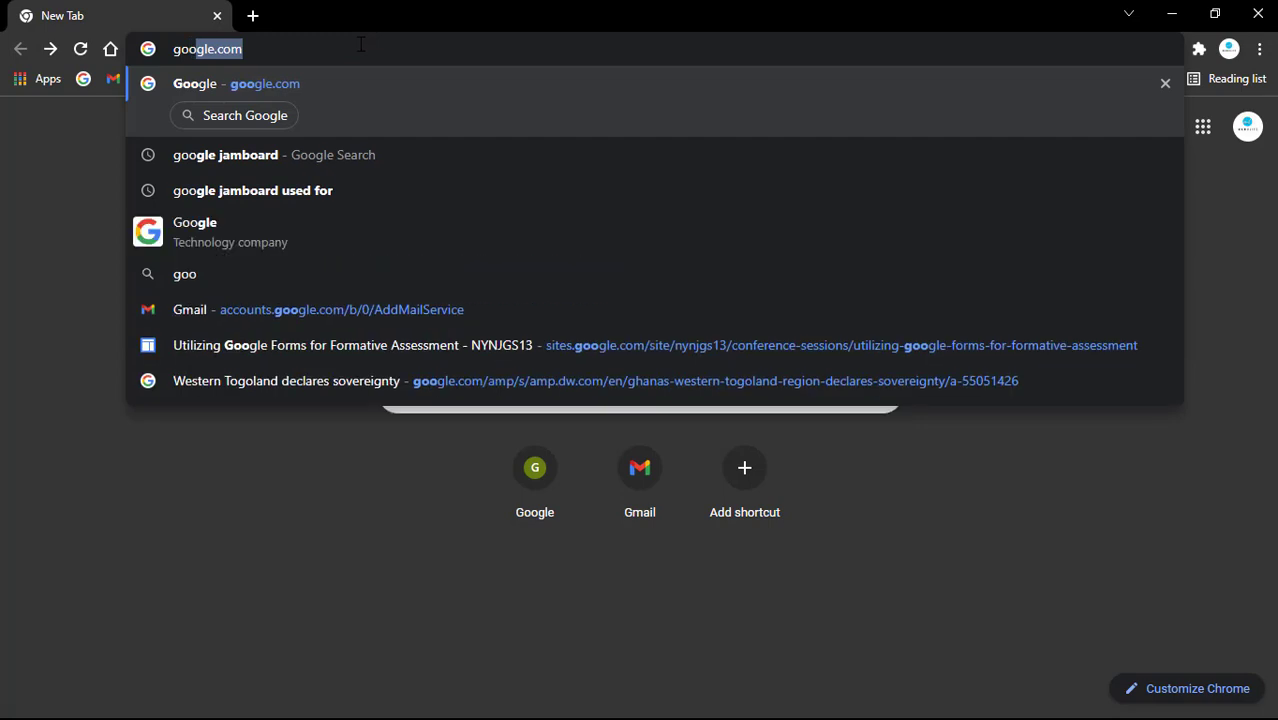
{"action": "key", "text": "Return"}
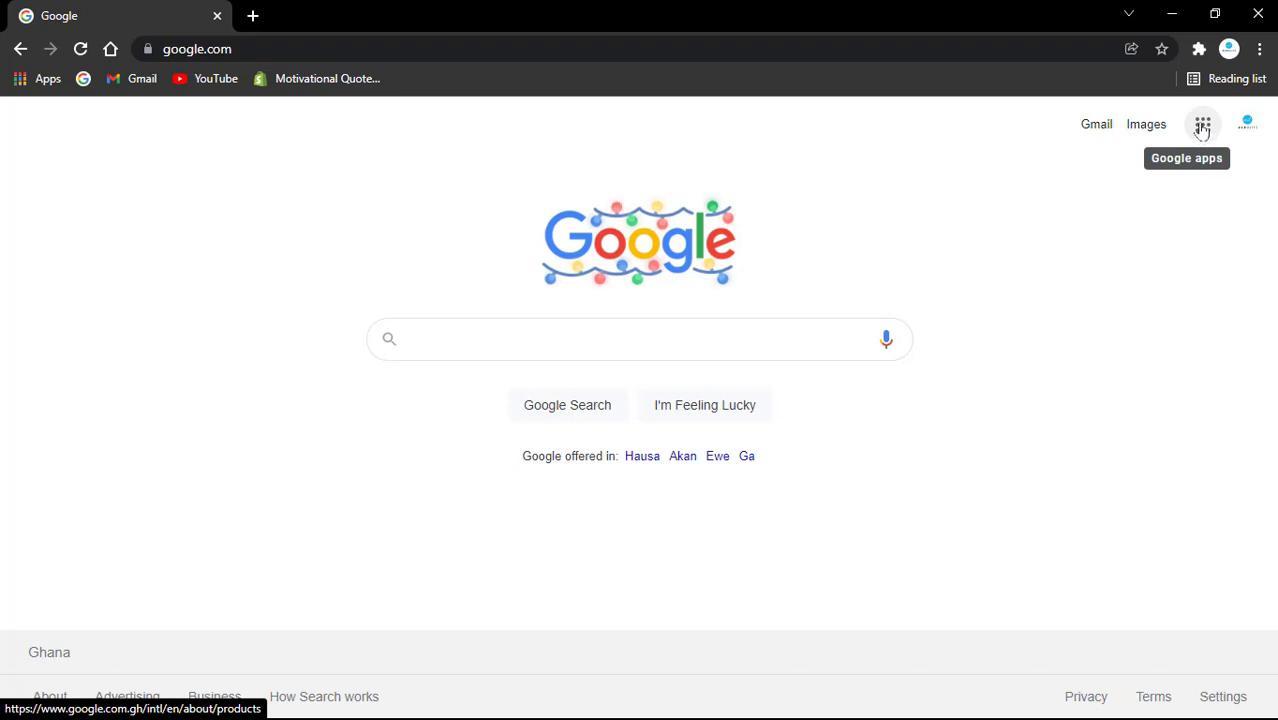
Open the Google apps launcher and move Jamboard ahead of Docs in the second group of apps.
{"action": "left_click", "coordinate": [1203, 128]}
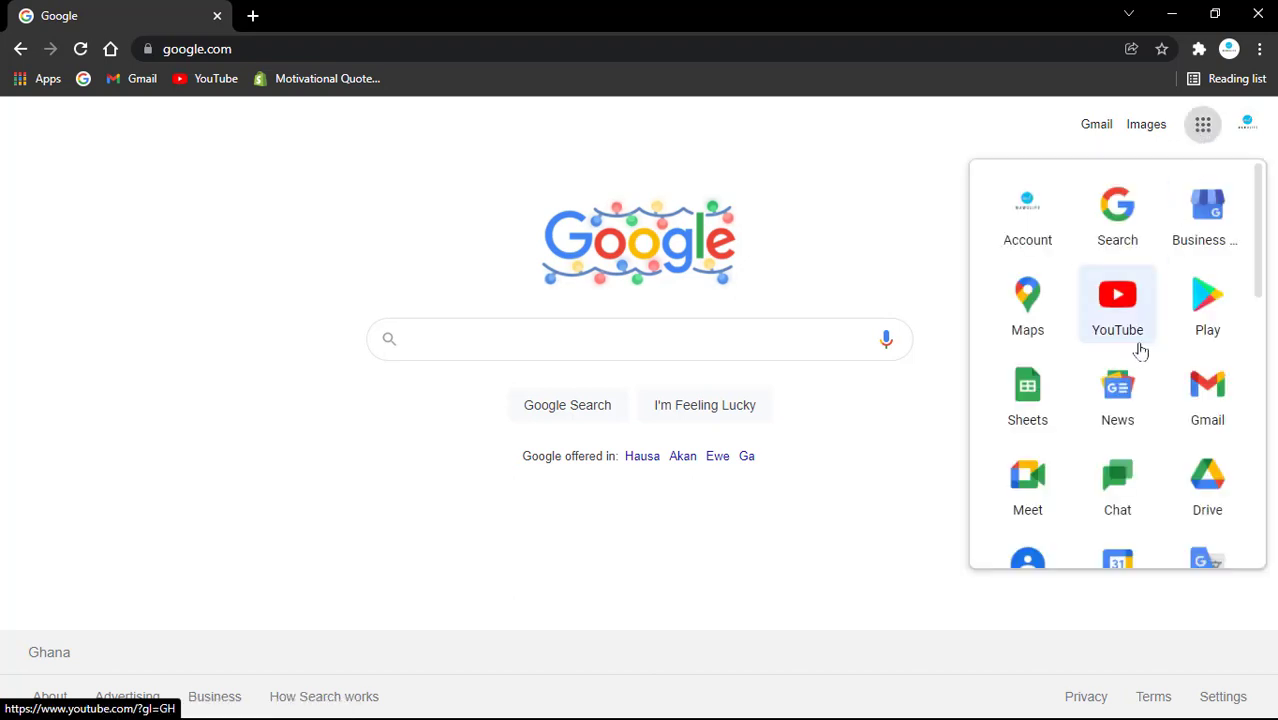
{"action": "scroll", "coordinate": [1141, 350], "scroll_direction": "down", "scroll_amount": 2}
{"action": "scroll", "coordinate": [1141, 350], "scroll_direction": "down", "scroll_amount": 4}
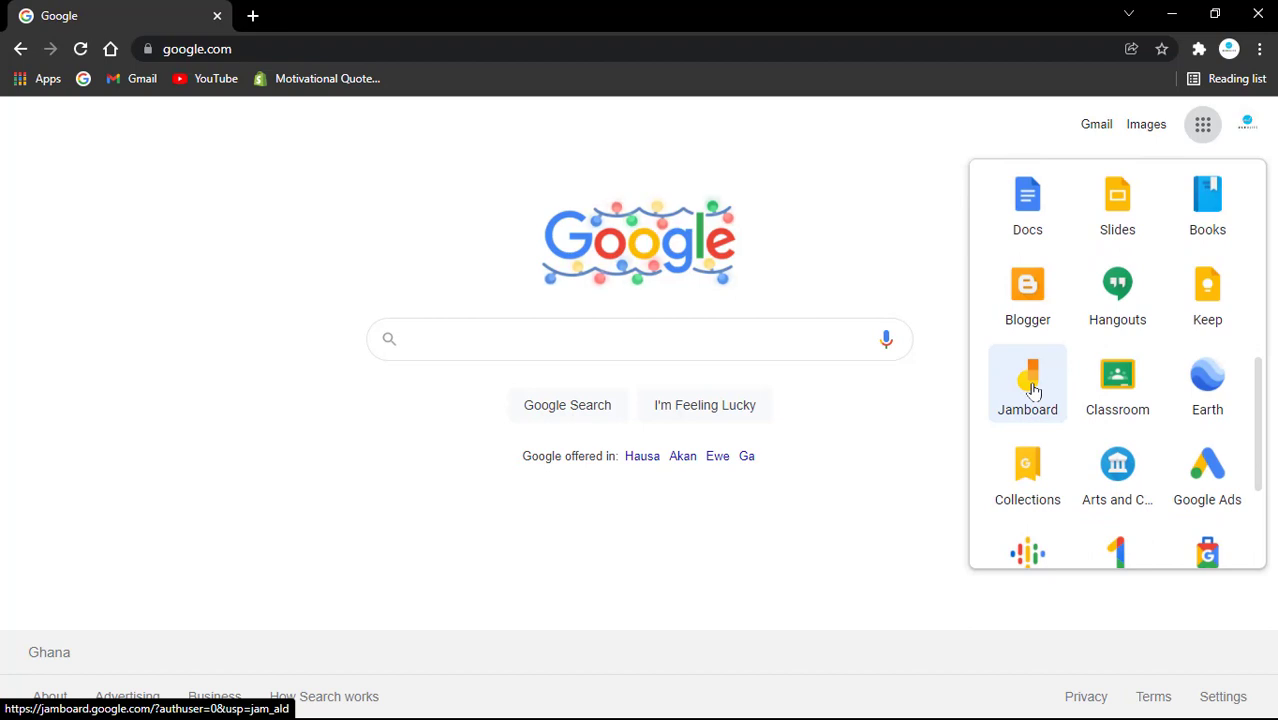
{"action": "left_click_drag", "start_coordinate": [1035, 390], "coordinate": [1028, 190]}
Move Jamboard from the second group of Google apps into the first group, ahead of Meet.
{"action": "scroll", "coordinate": [1080, 258], "scroll_direction": "up", "scroll_amount": 1}
{"action": "scroll", "coordinate": [1080, 258], "scroll_direction": "up", "scroll_amount": 2}
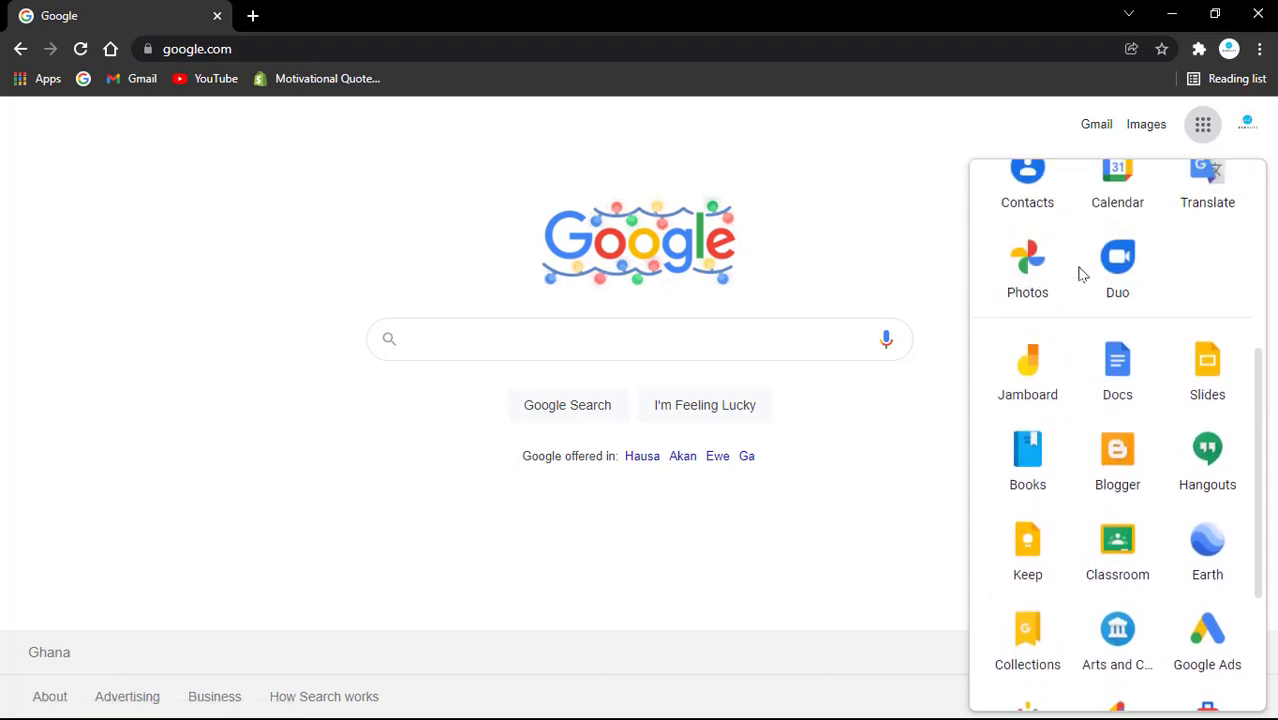
{"action": "scroll", "coordinate": [1112, 440], "scroll_direction": "up", "scroll_amount": 1}
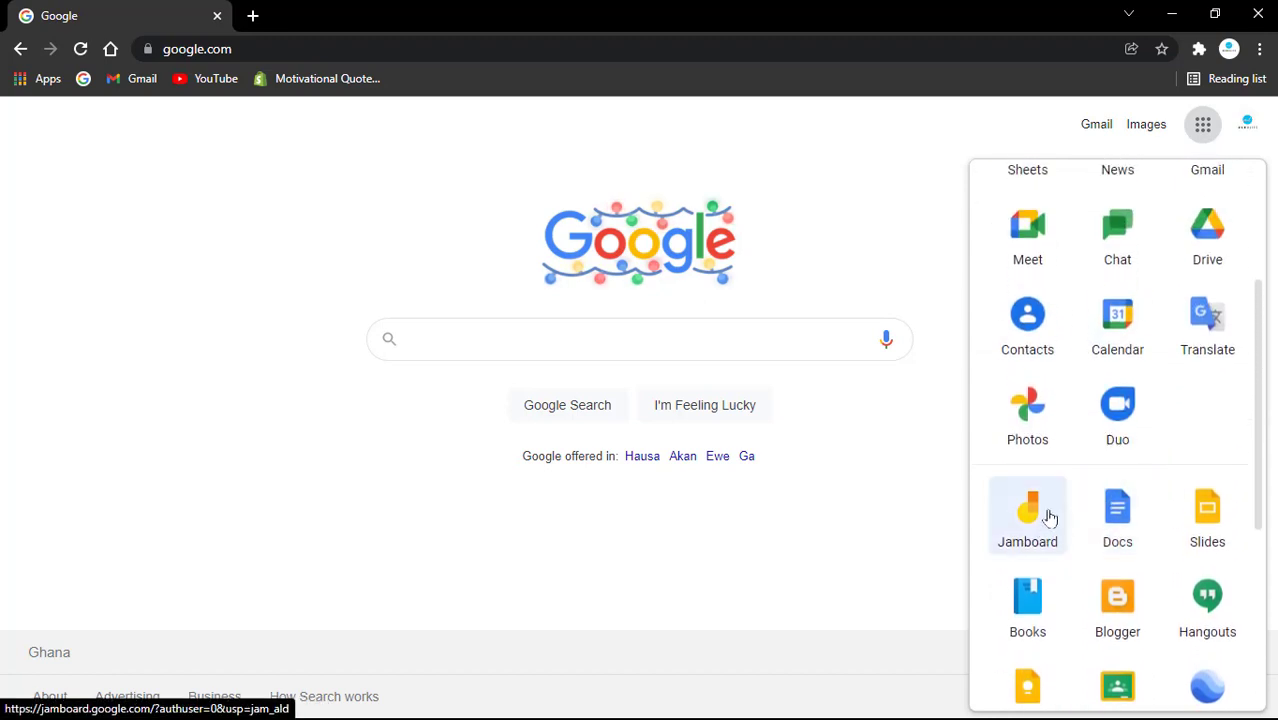
{"action": "scroll", "coordinate": [1117, 420], "scroll_direction": "up", "scroll_amount": 2}
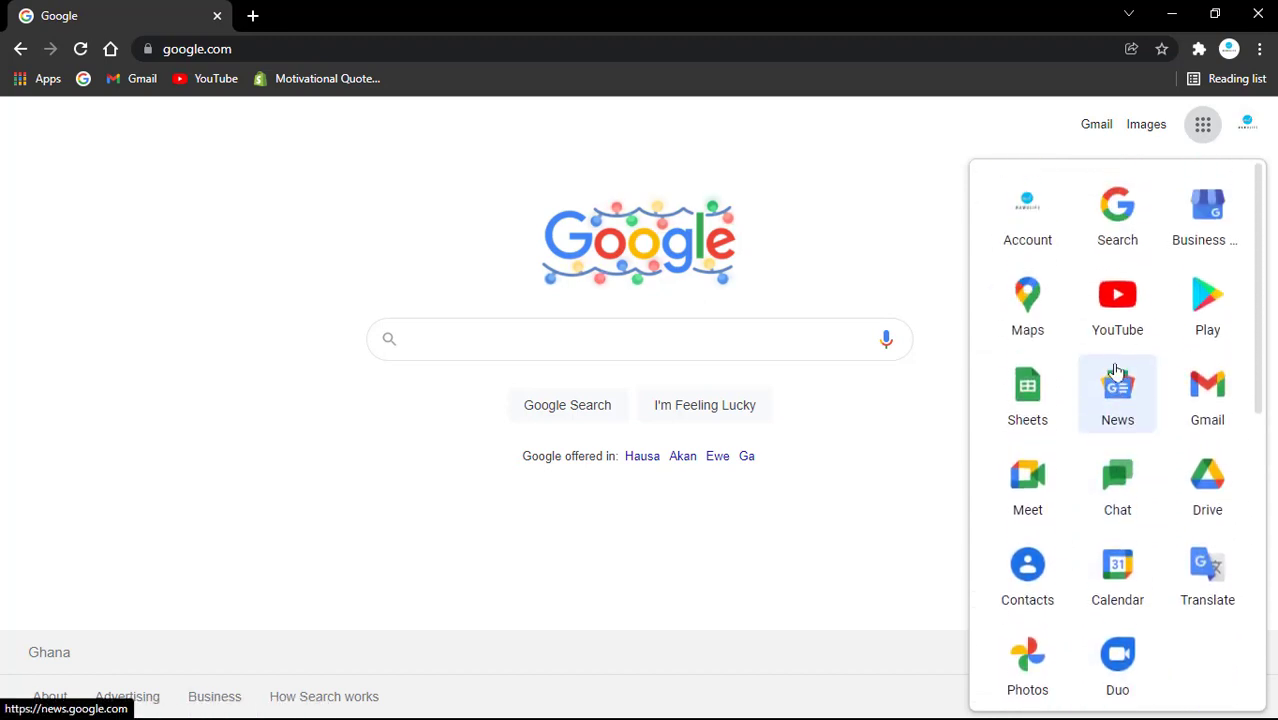
{"action": "scroll", "coordinate": [1117, 380], "scroll_direction": "down", "scroll_amount": 2}
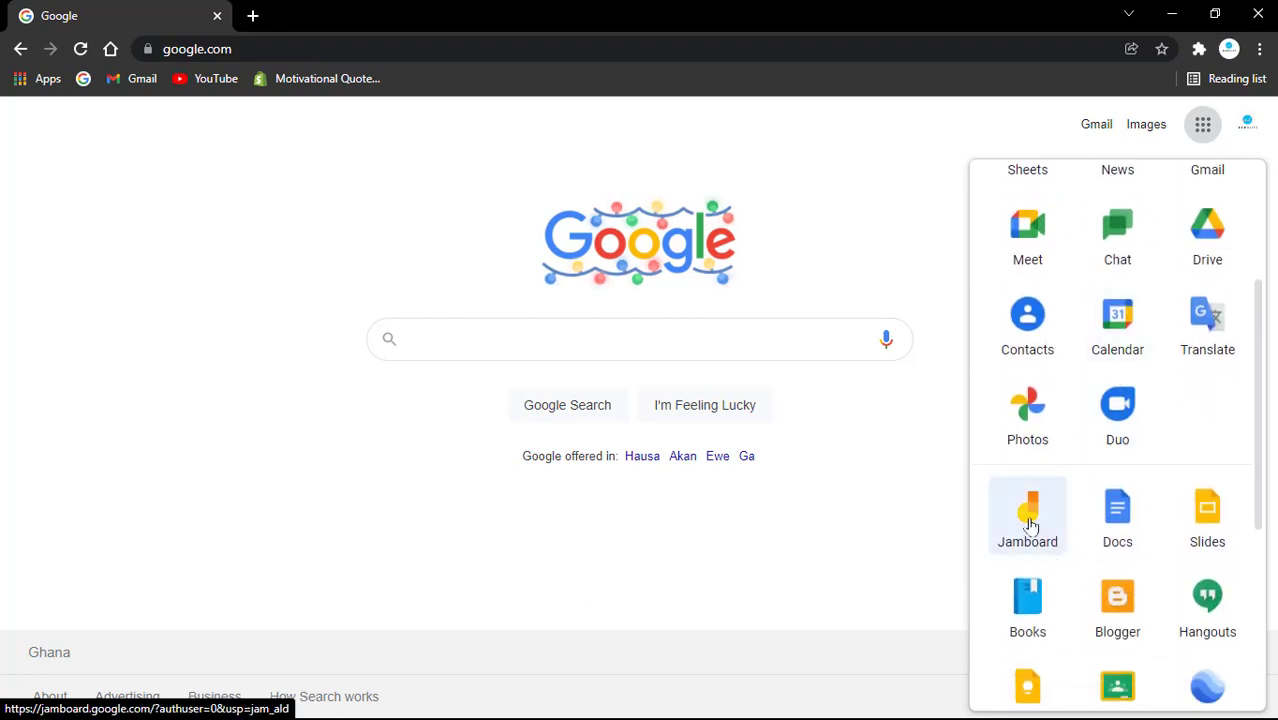
{"action": "left_click_drag", "start_coordinate": [1024, 519], "coordinate": [1018, 236]}
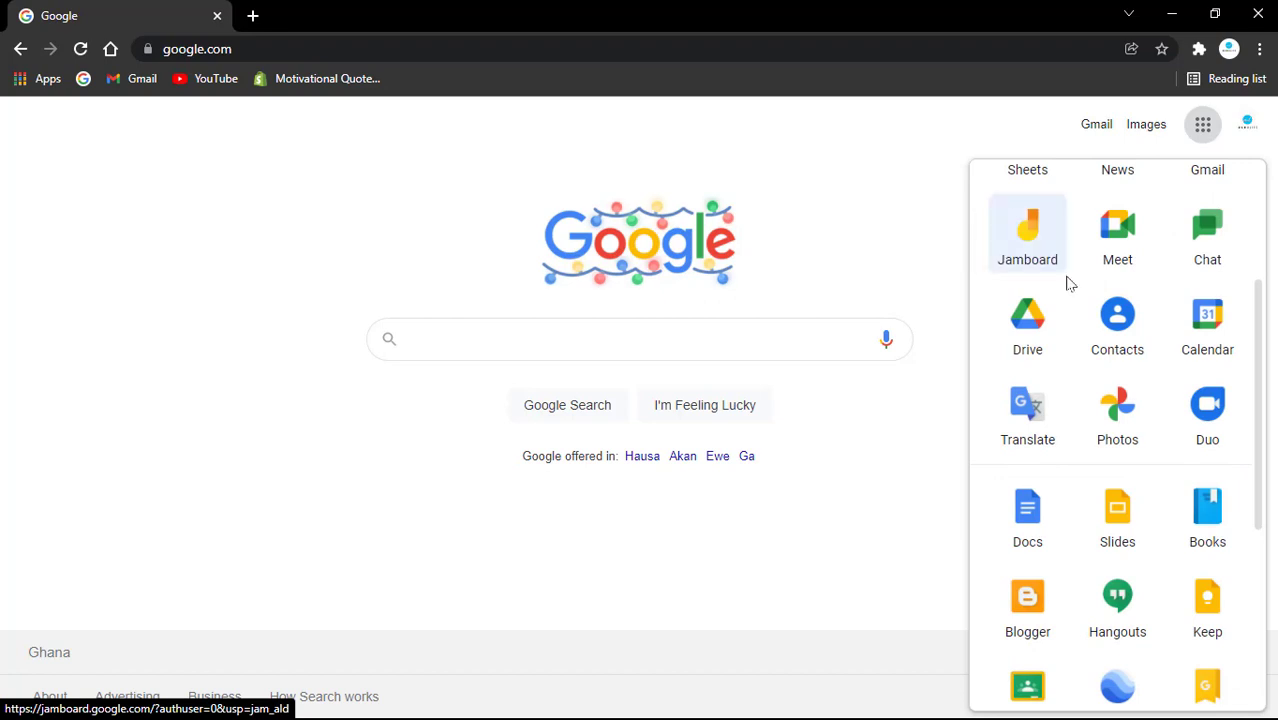
Move Jamboard ahead of Maps in the Google apps launcher and open Jamboard from there.
{"action": "scroll", "coordinate": [1067, 285], "scroll_direction": "up", "scroll_amount": 5}
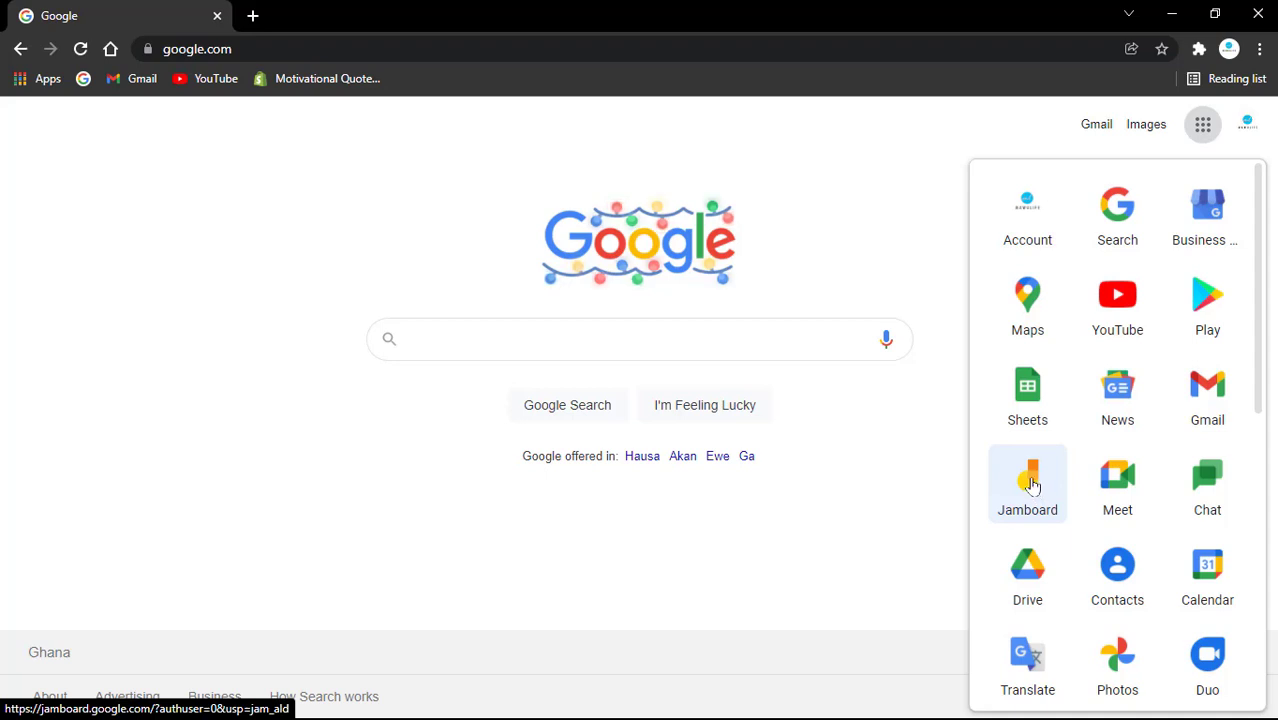
{"action": "left_click_drag", "start_coordinate": [1031, 485], "coordinate": [1034, 305]}
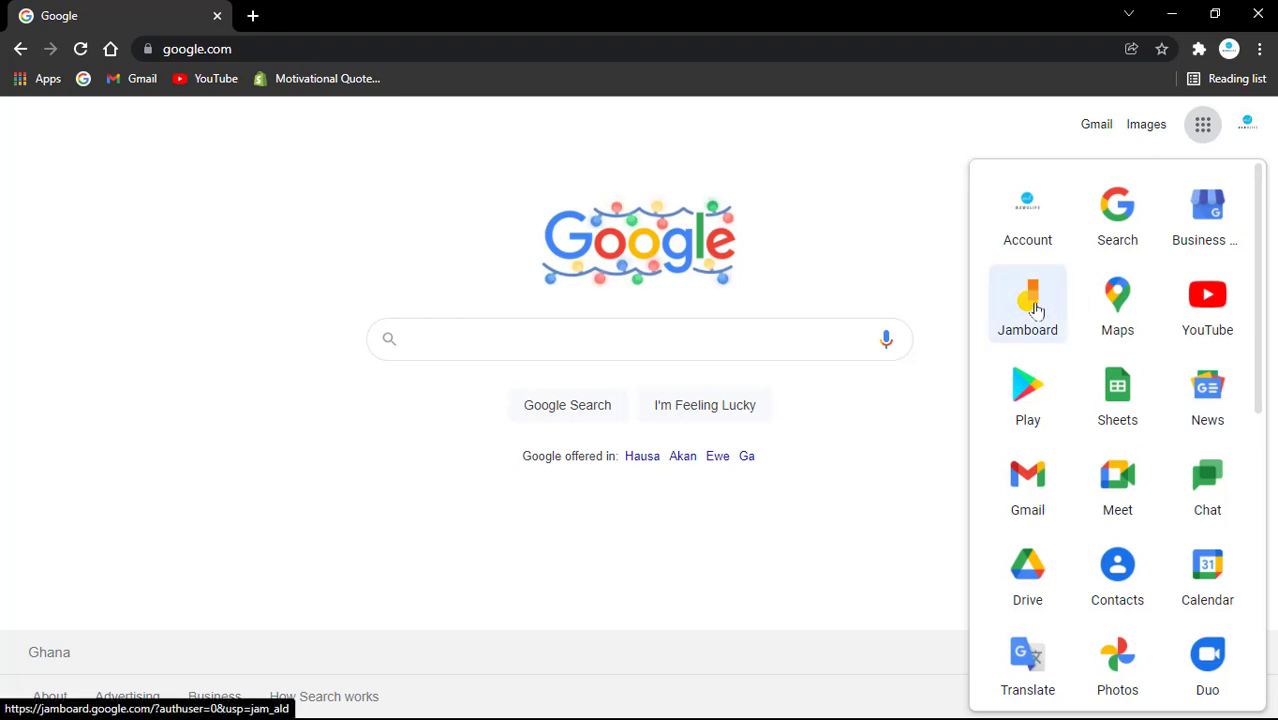
{"action": "left_click", "coordinate": [1036, 311]}
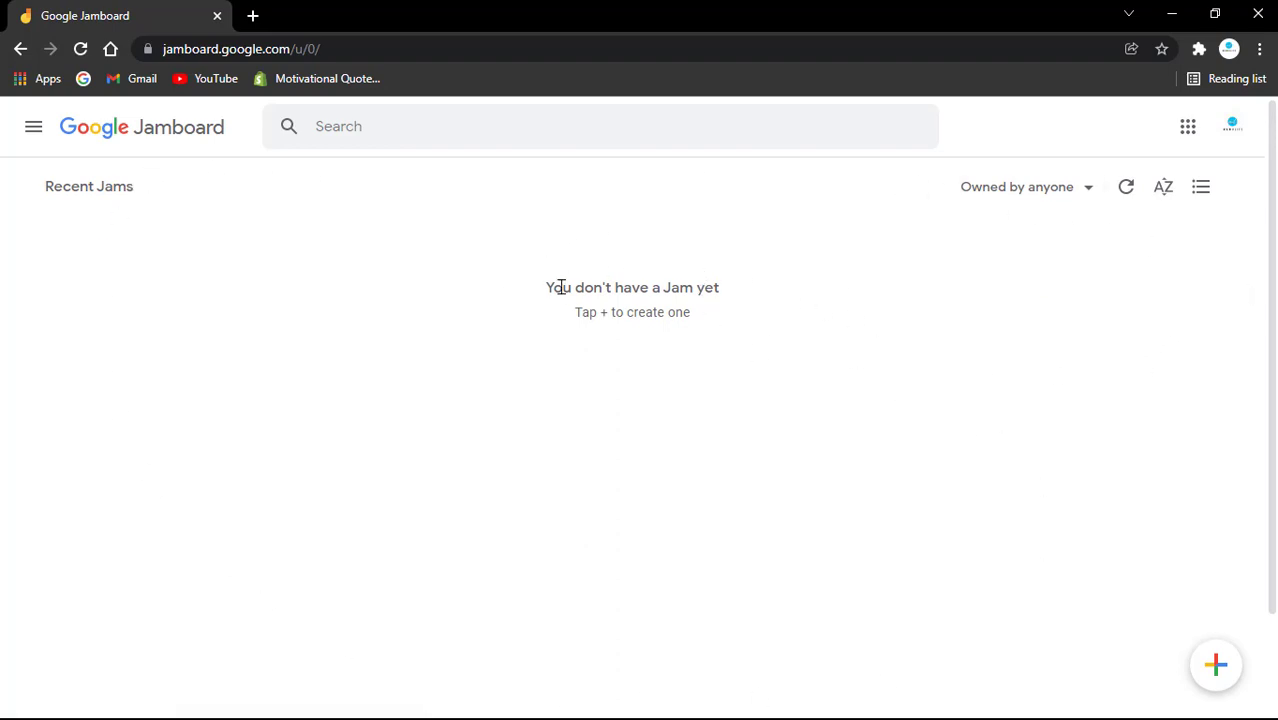
Examine the notice under Recent Jams and the field for searching jams.
{"action": "left_click_drag", "start_coordinate": [545, 289], "coordinate": [753, 304]}
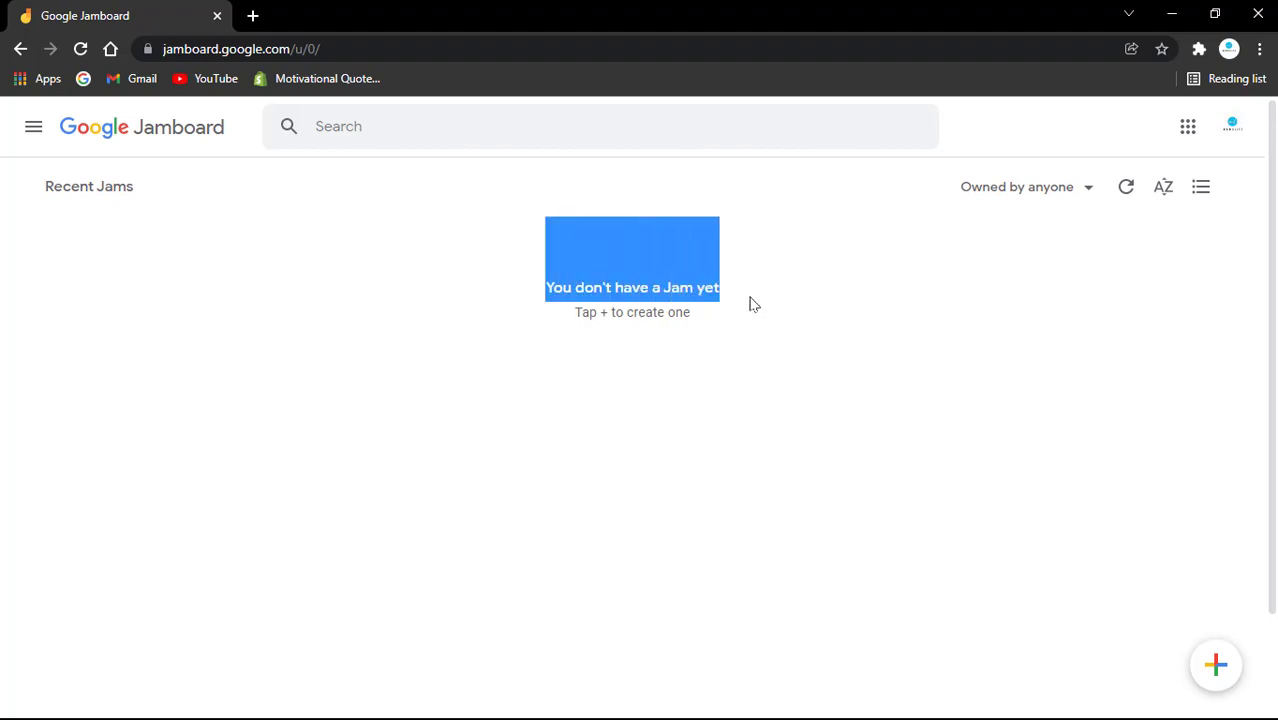
{"action": "left_click", "coordinate": [766, 354]}
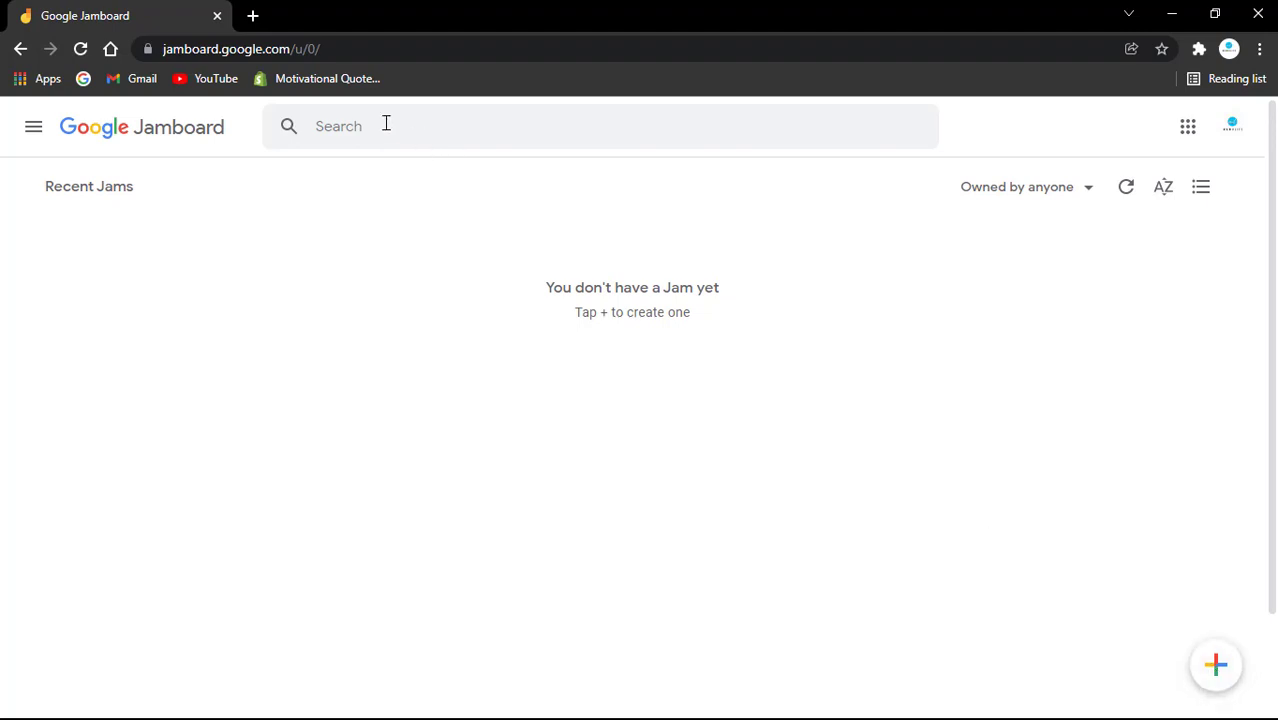
{"action": "left_click", "coordinate": [345, 127]}
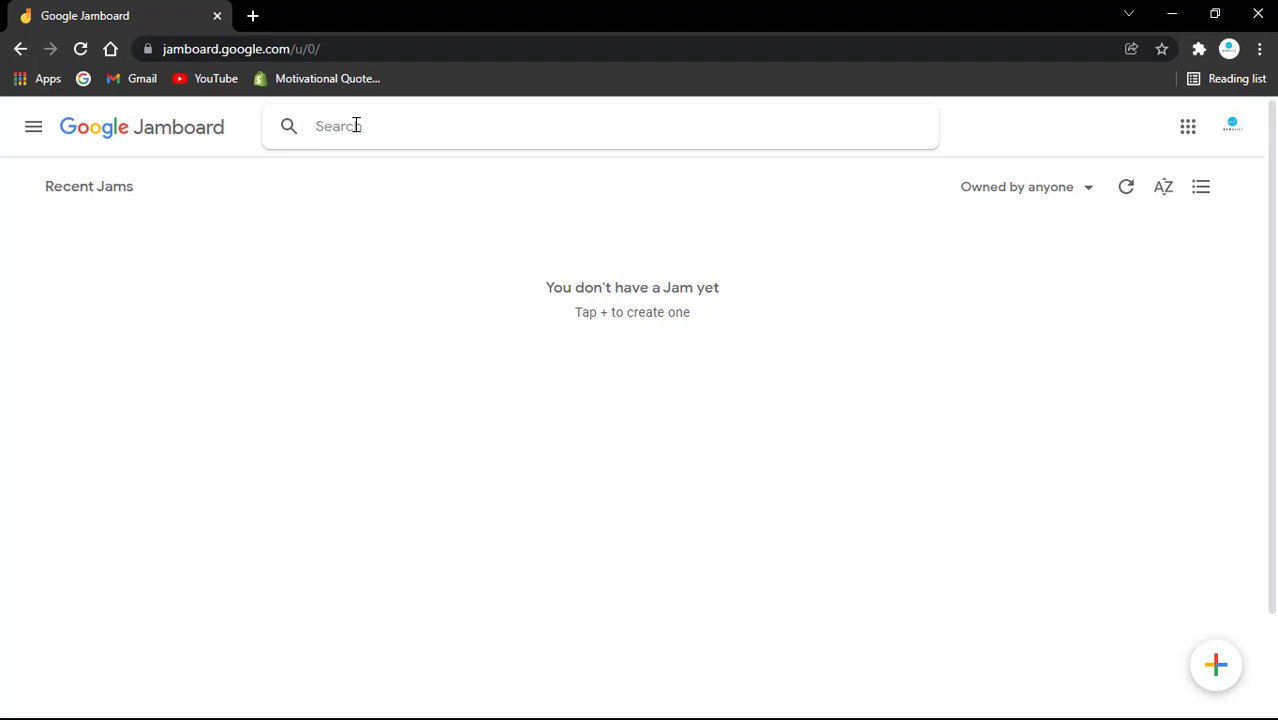
Review the Jamboard main menu entries, such as About Jamboard and Jamboard Help, and close the menu.
{"action": "left_click", "coordinate": [29, 130]}
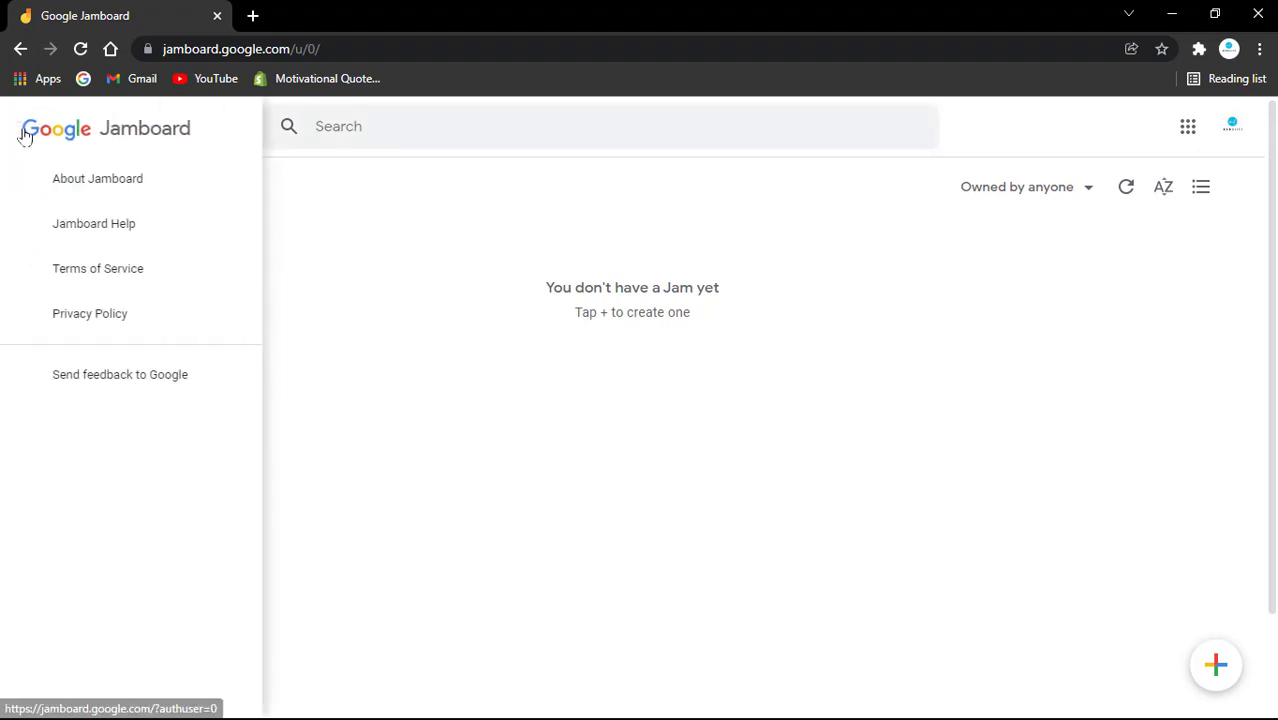
{"action": "left_click", "coordinate": [337, 186]}
{"action": "left_click", "coordinate": [31, 129]}
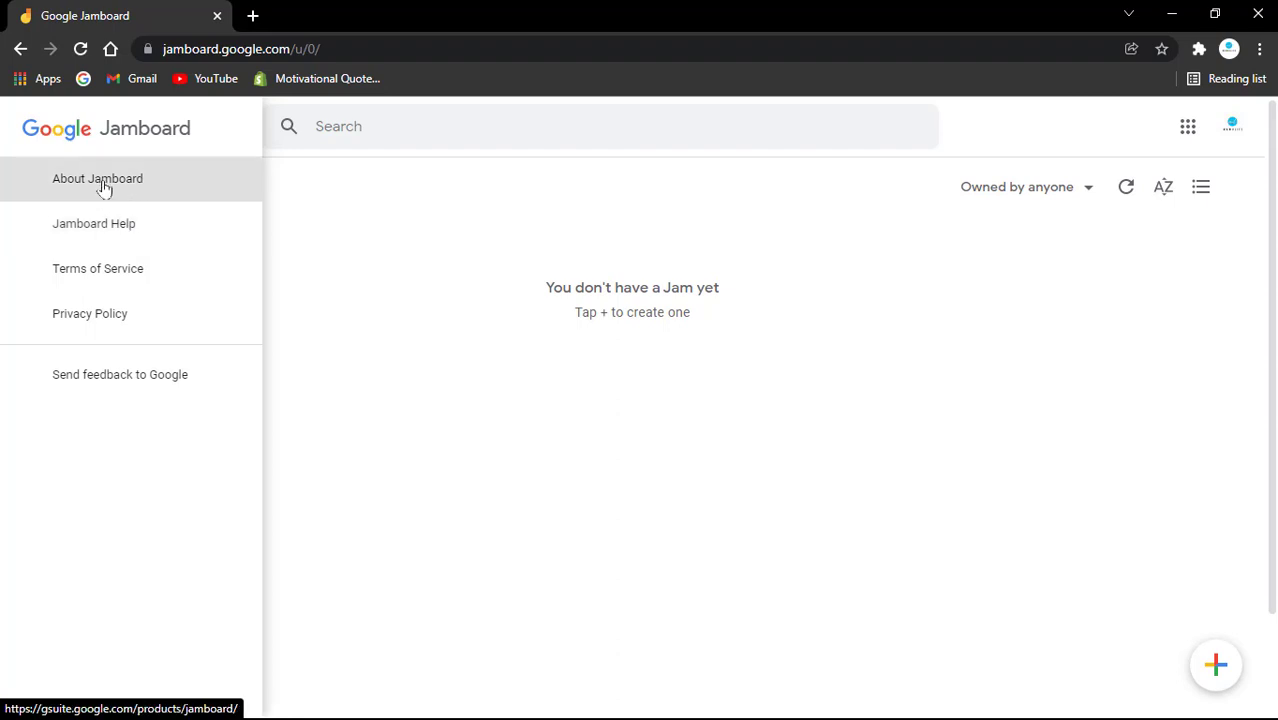
{"action": "left_click", "coordinate": [708, 418]}
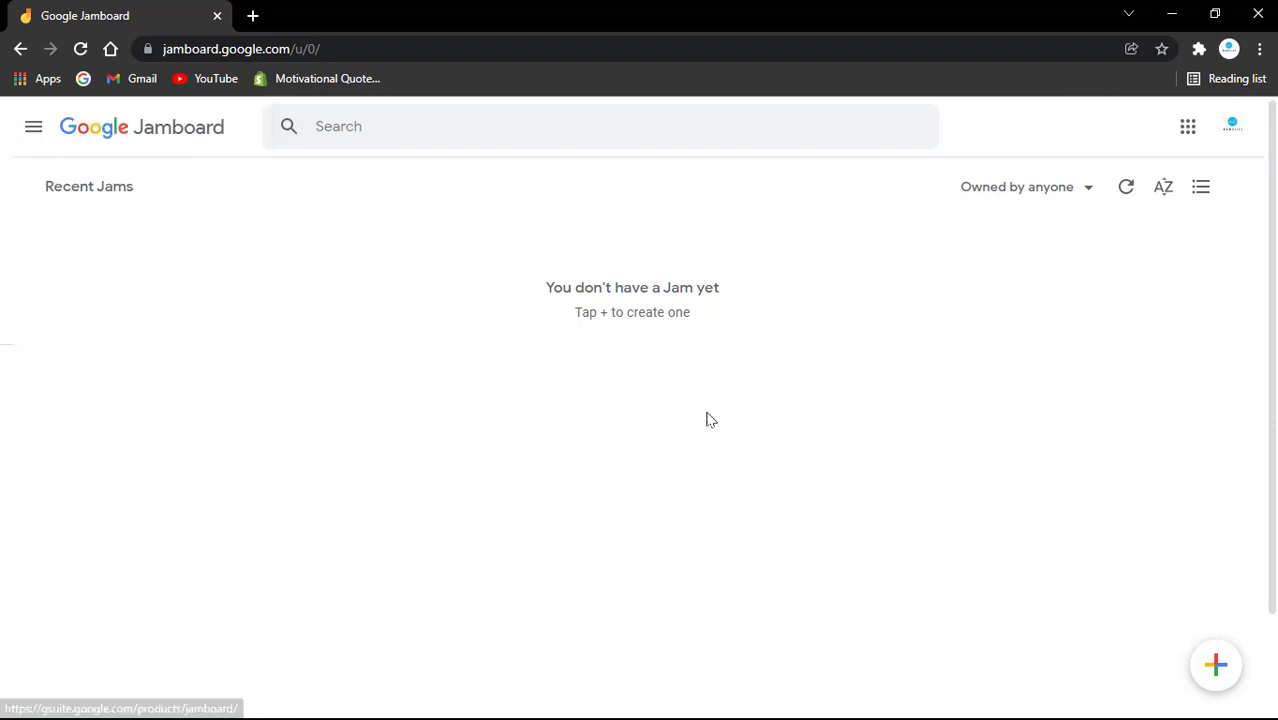
Check the ownership filter options, and switch the jam list to row view and back to grid view.
{"action": "left_click", "coordinate": [1086, 192]}
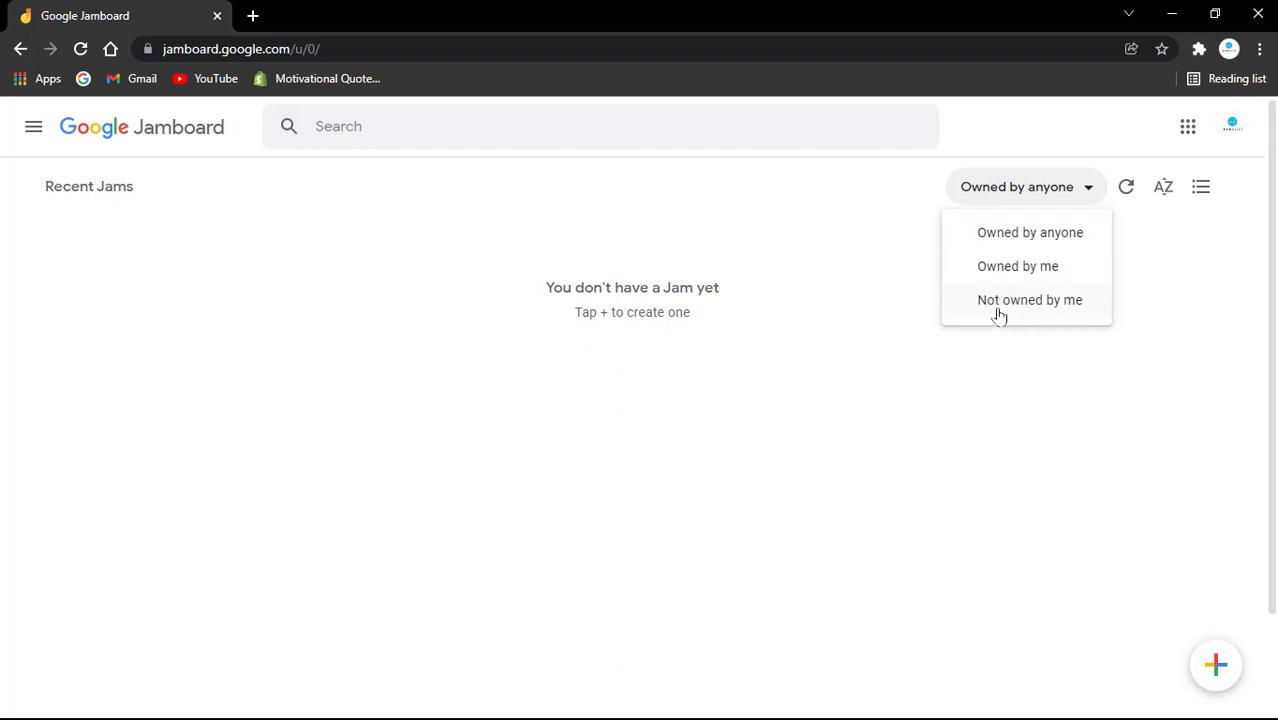
{"action": "left_click", "coordinate": [793, 294]}
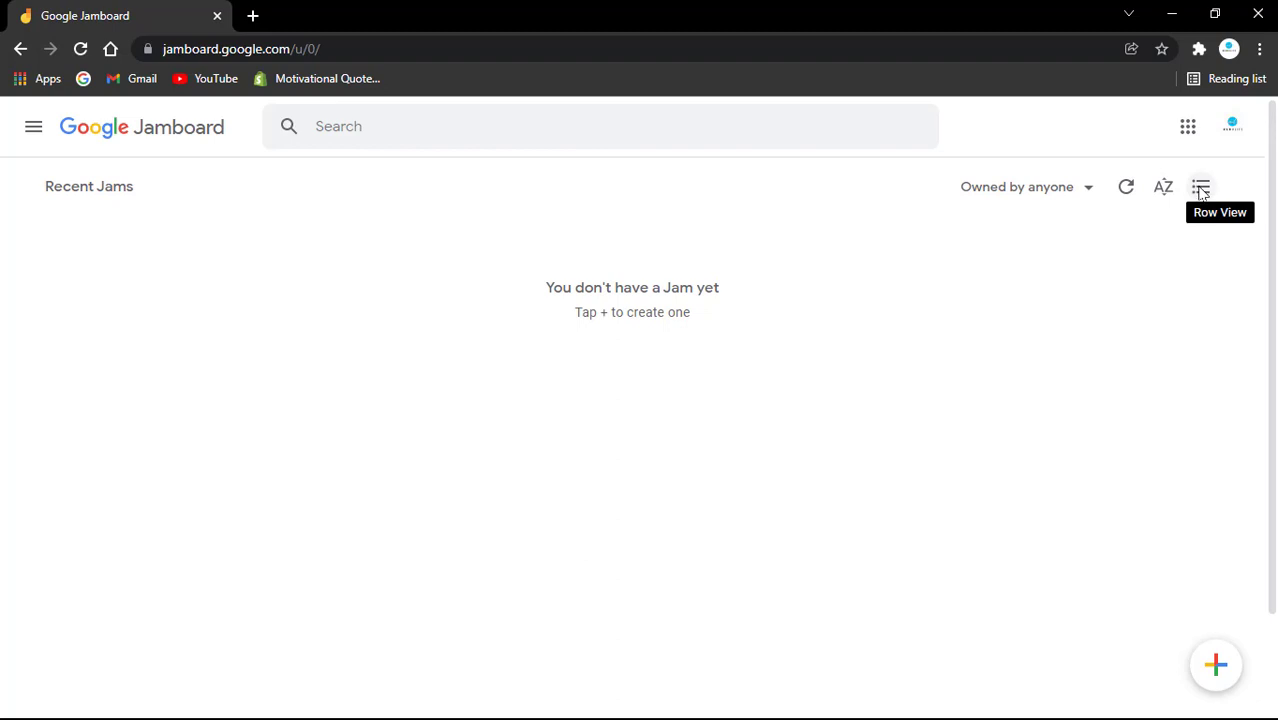
{"action": "left_click", "coordinate": [1201, 190]}
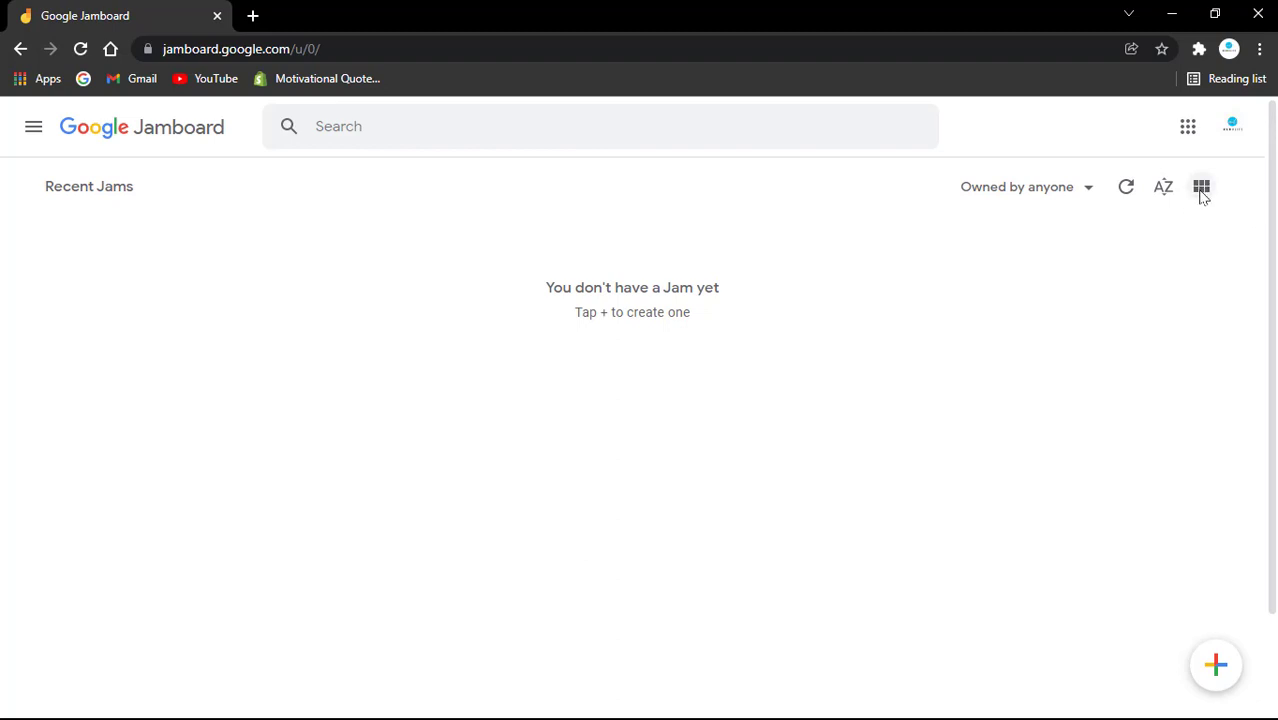
{"action": "left_click", "coordinate": [1202, 190]}
Browse the full list of apps in the Google apps launcher on the Jamboard home page and close it.
{"action": "left_click", "coordinate": [1188, 130]}
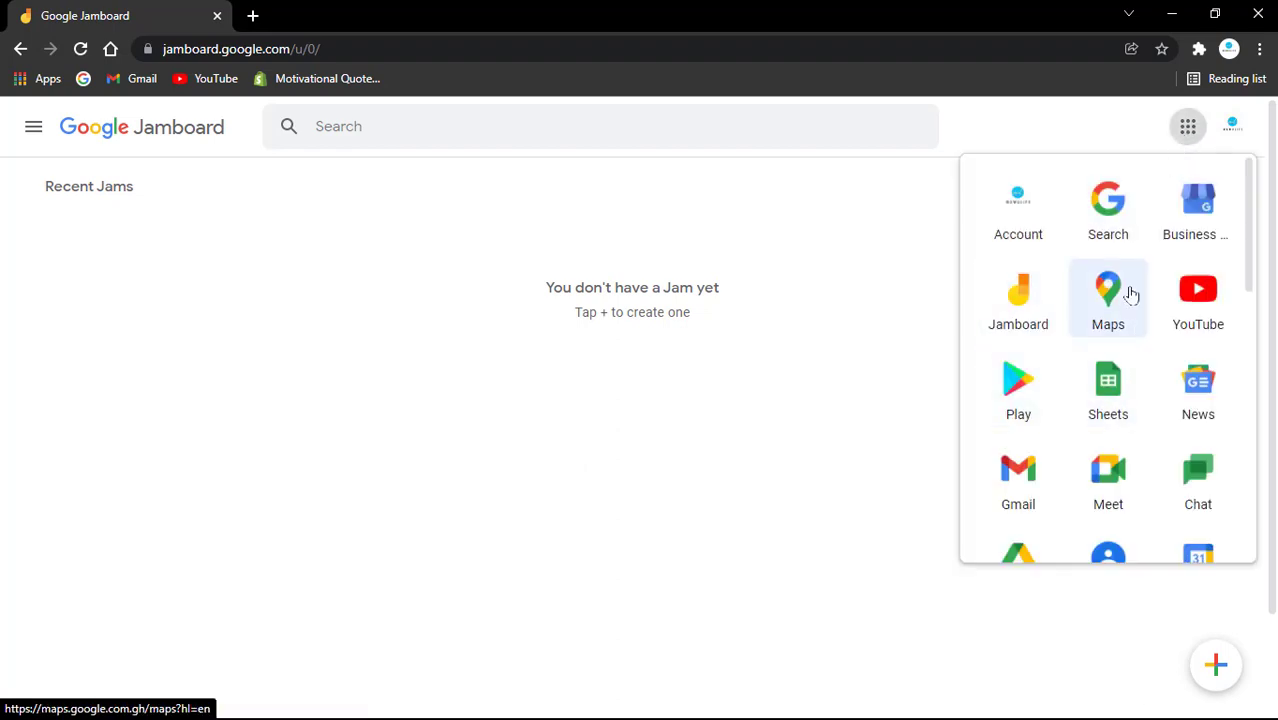
{"action": "scroll", "coordinate": [1087, 358], "scroll_direction": "down", "scroll_amount": 5}
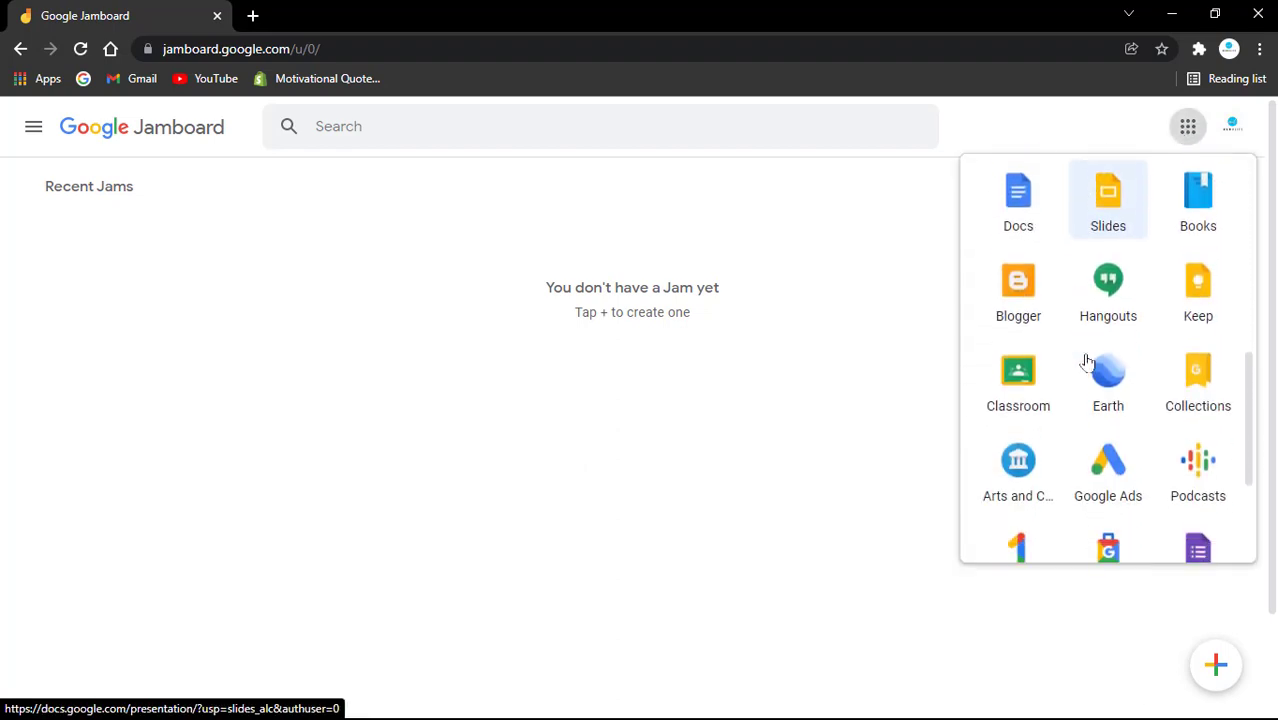
{"action": "scroll", "coordinate": [1087, 360], "scroll_direction": "up", "scroll_amount": 5}
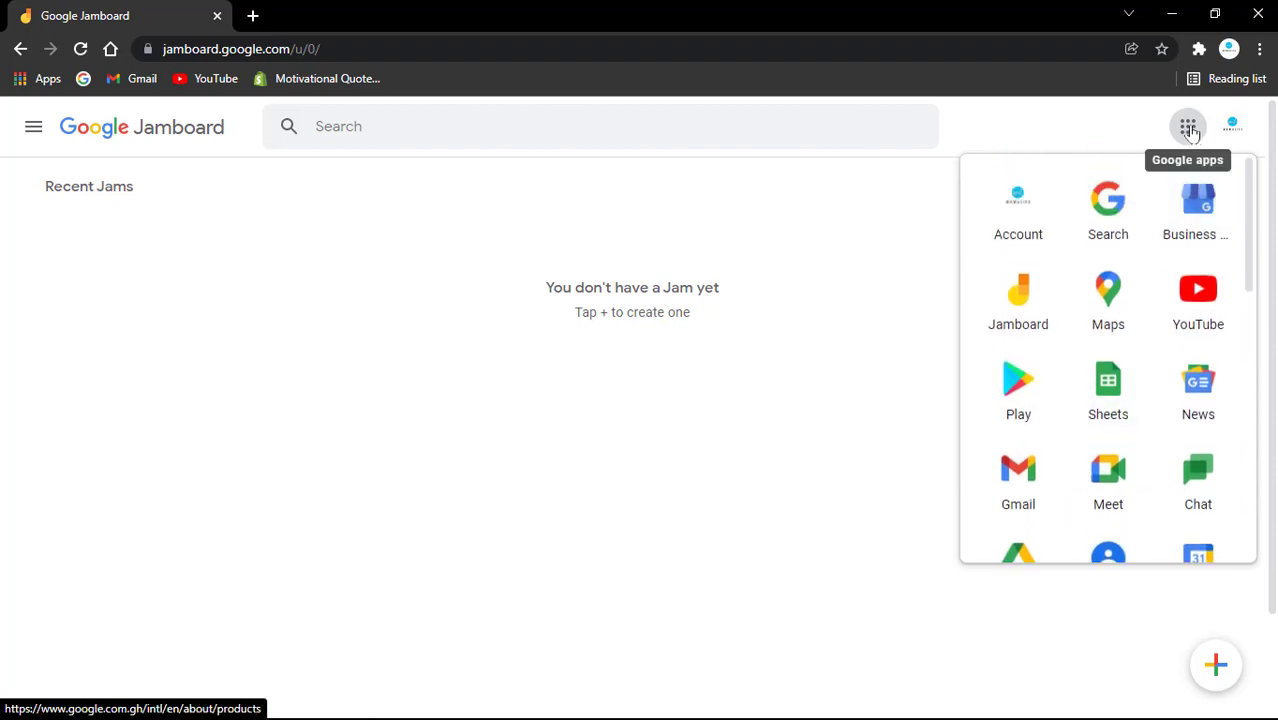
{"action": "left_click", "coordinate": [1100, 131]}
Open YouTube in a new browser tab and check which apps its YouTube apps menu offers.
{"action": "key", "text": "ctrl+t"}
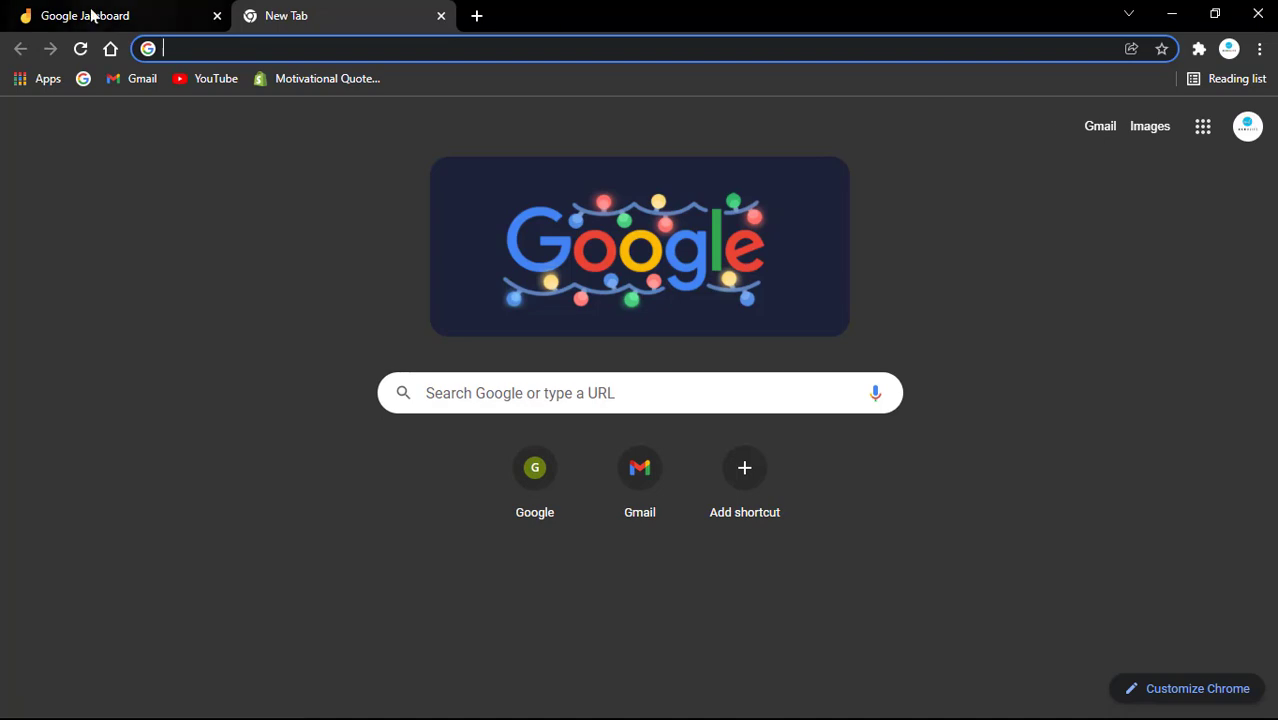
{"action": "left_click", "coordinate": [212, 84]}
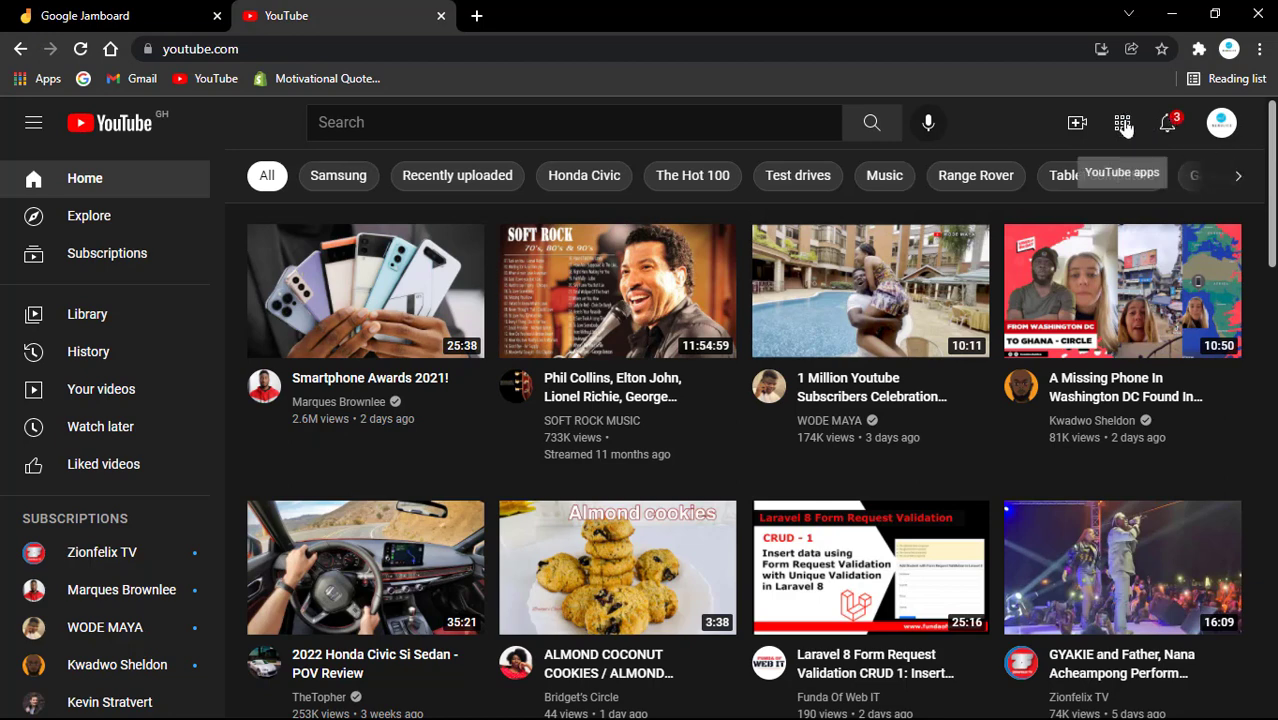
{"action": "left_click", "coordinate": [1124, 127]}
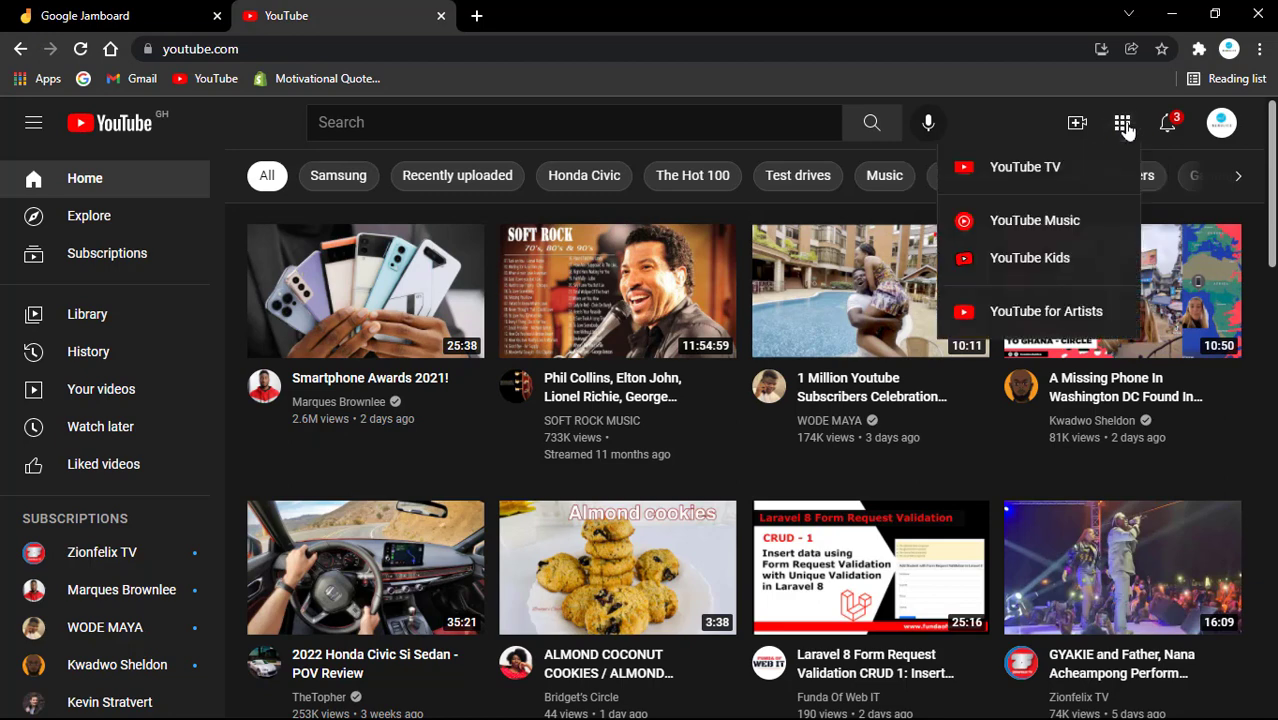
{"action": "left_click", "coordinate": [1007, 112]}
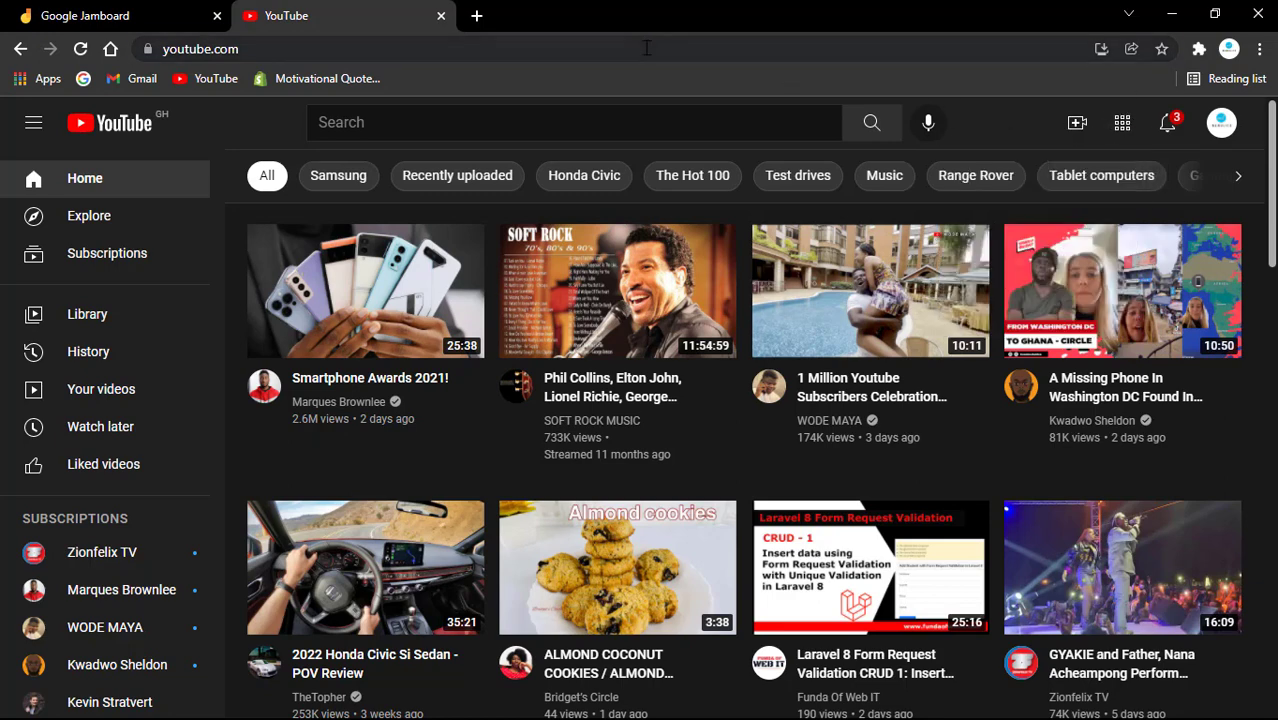
Go to sheets.google.com, view the Google apps launcher there, and close that tab to return to Jamboard.
{"action": "left_click", "coordinate": [645, 48]}
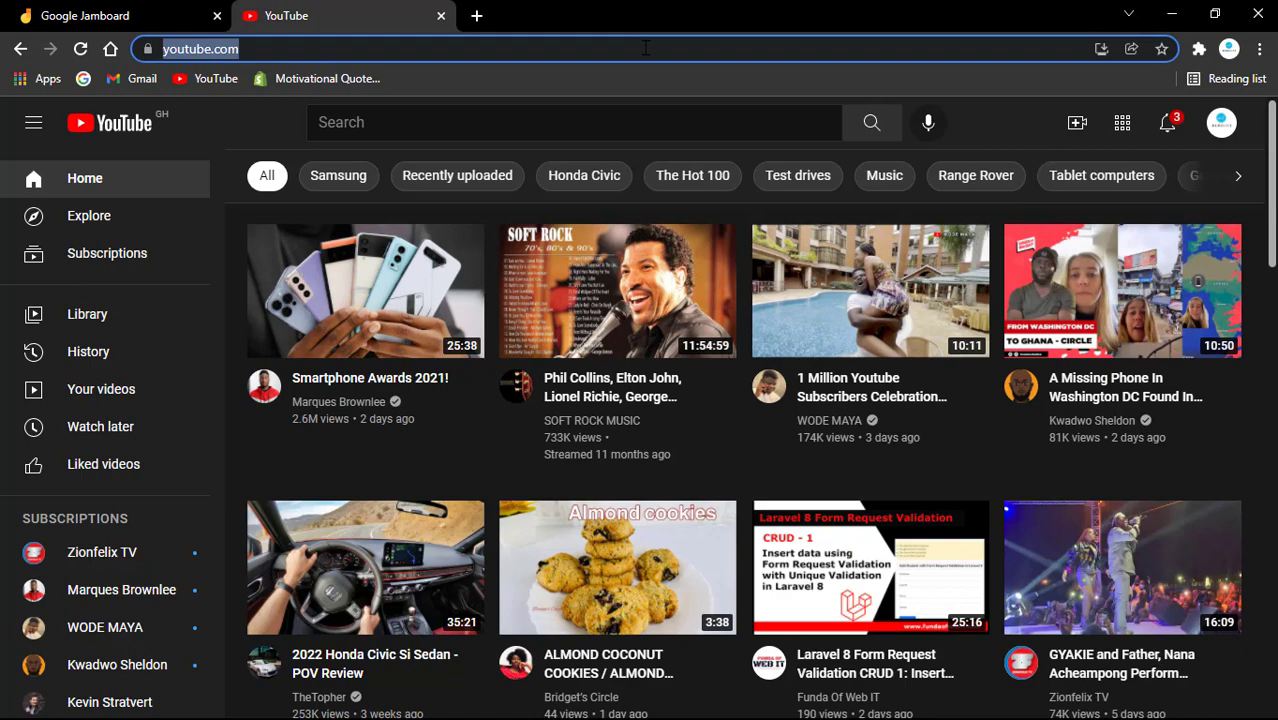
{"action": "type", "text": "sheets"}
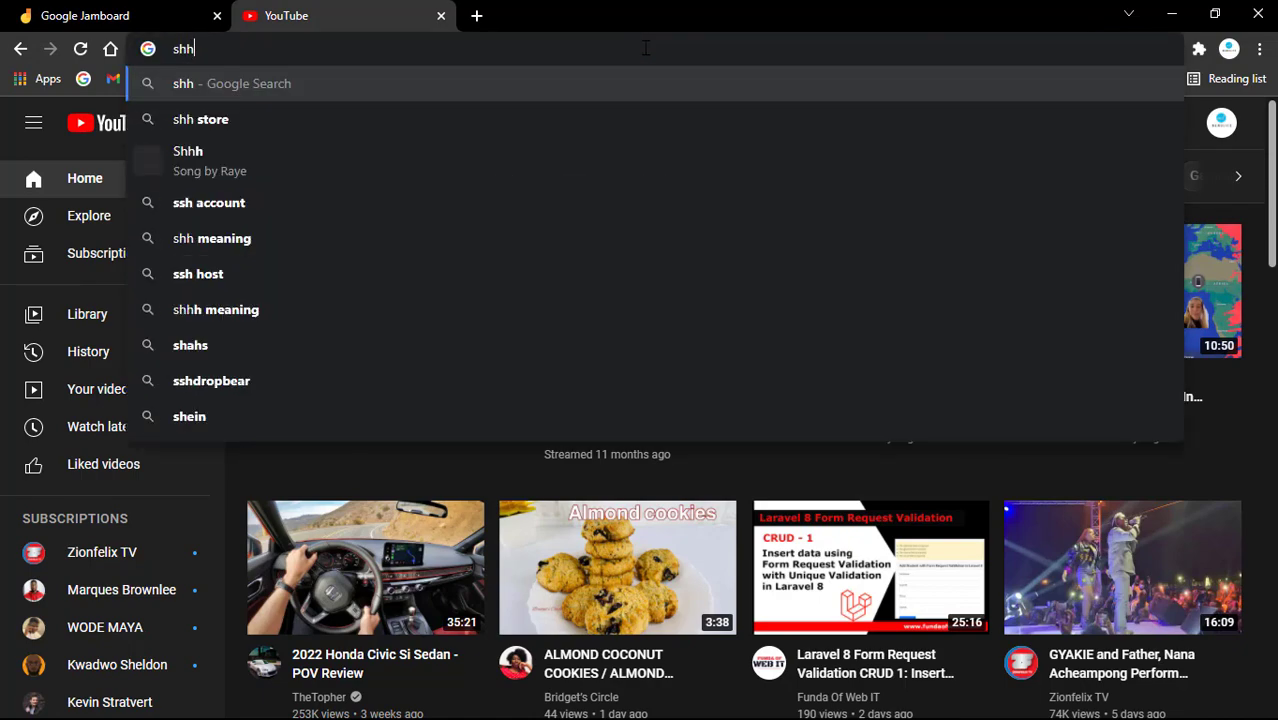
{"action": "type", "text": ".googlew"}
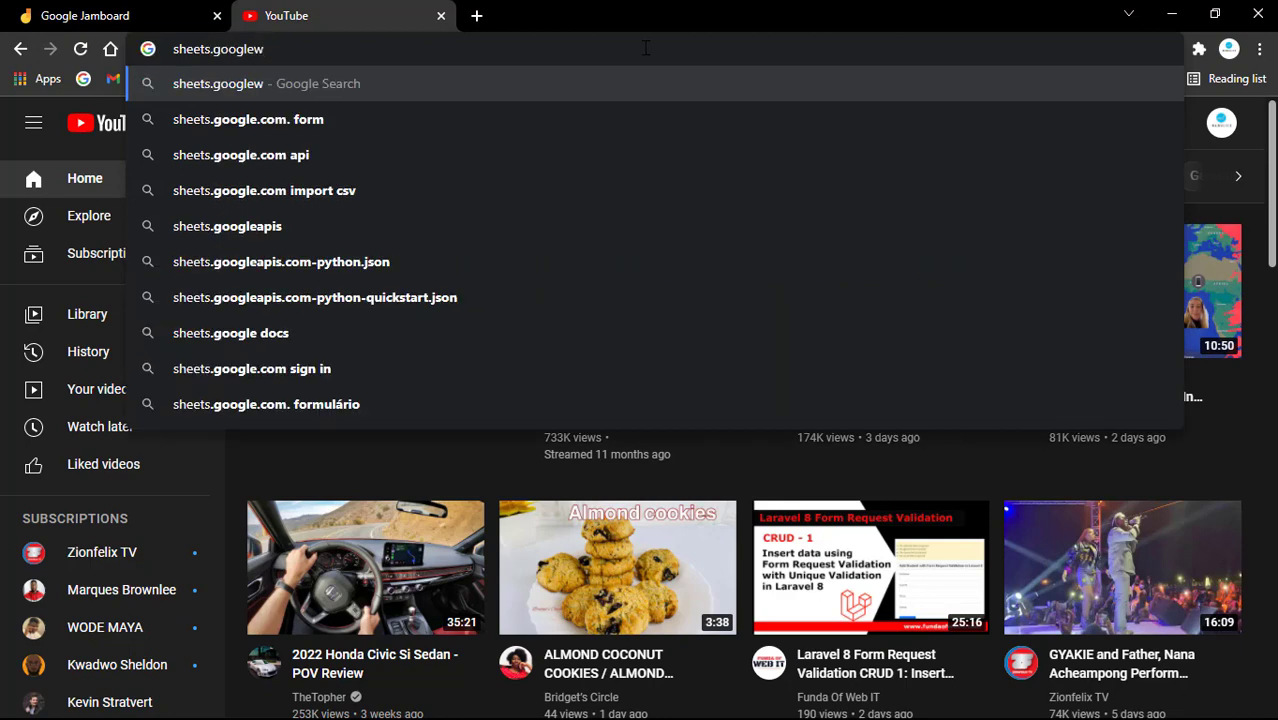
{"action": "key", "text": "BackSpace"}
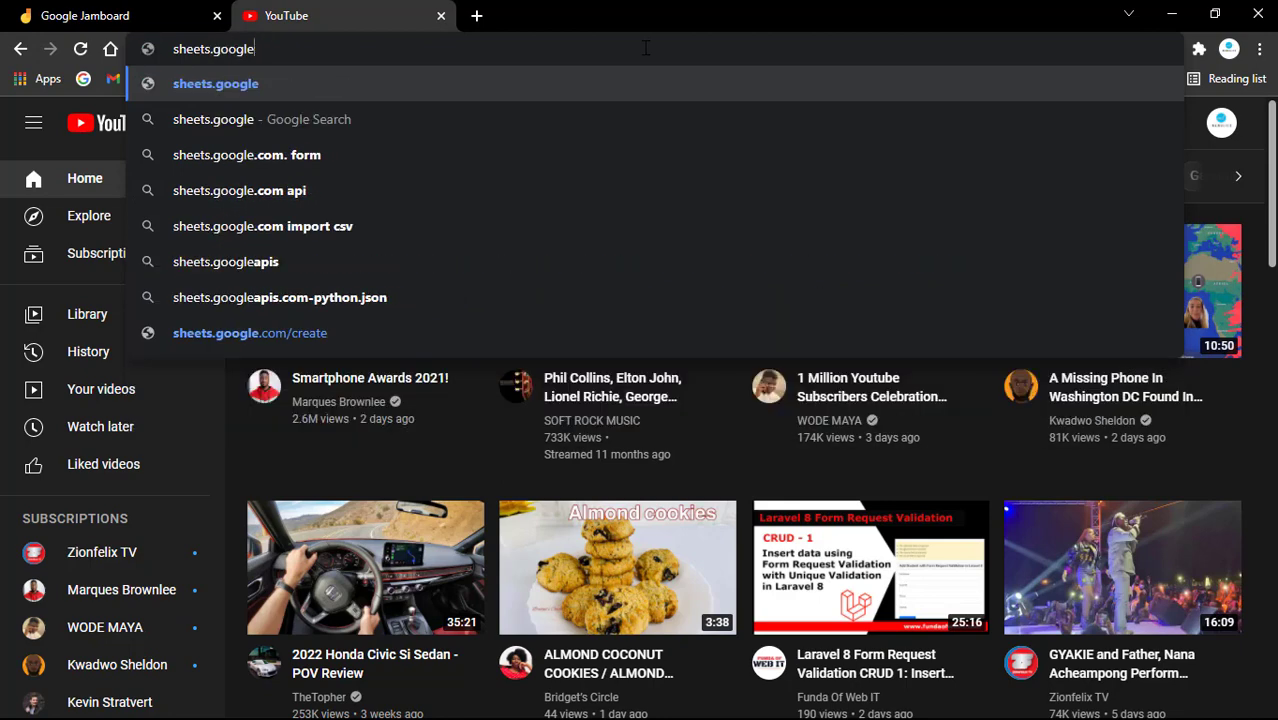
{"action": "type", "text": ".com"}
{"action": "key", "text": "Return"}
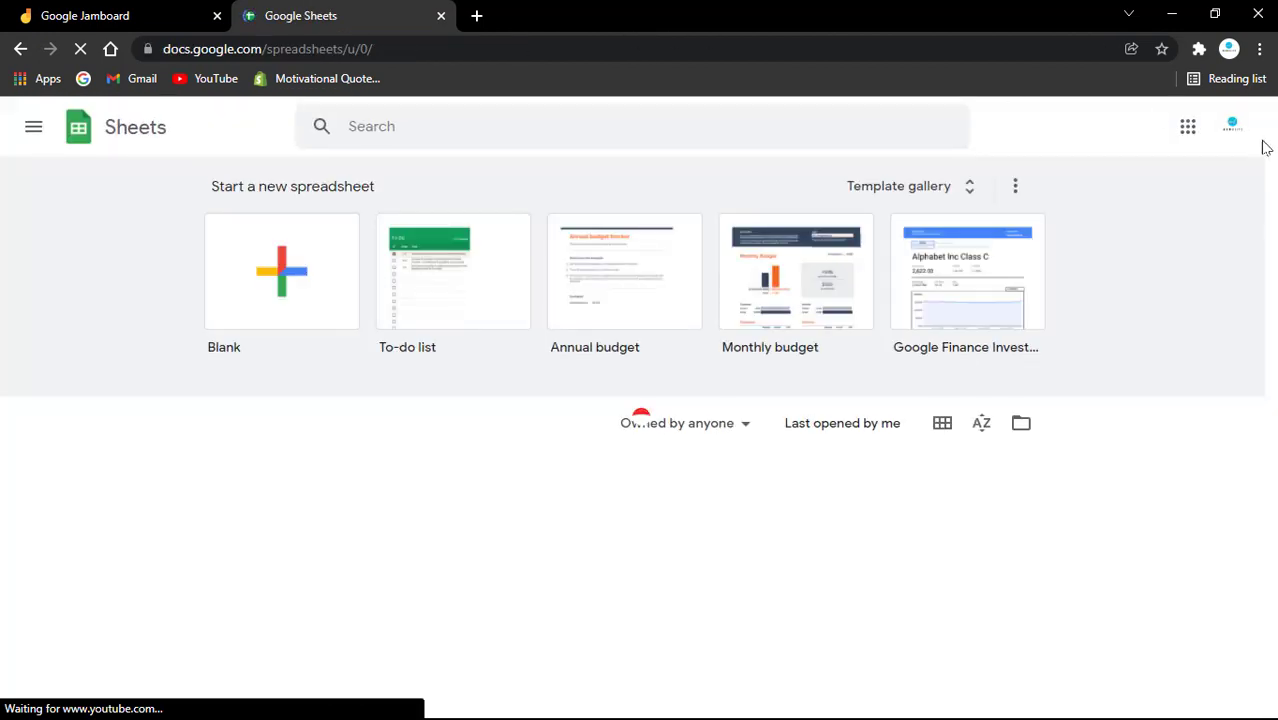
{"action": "left_click", "coordinate": [1187, 133]}
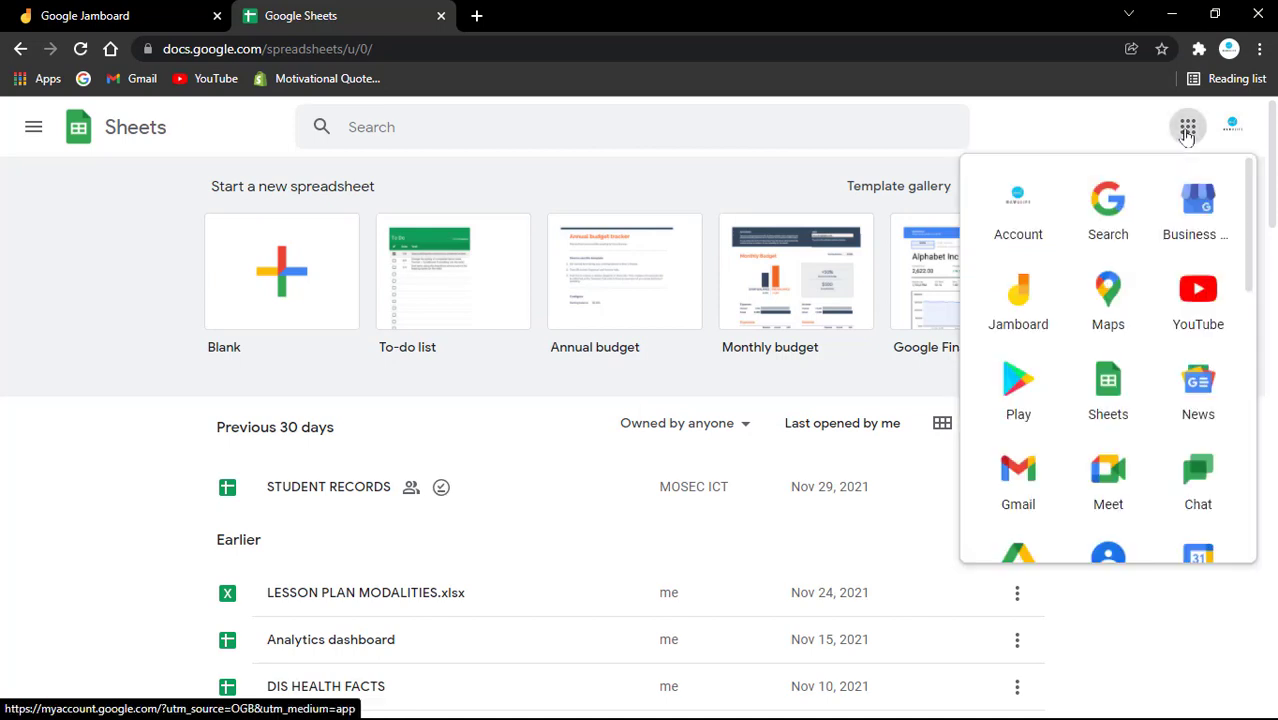
{"action": "left_click", "coordinate": [132, 18]}
{"action": "left_click", "coordinate": [441, 16]}
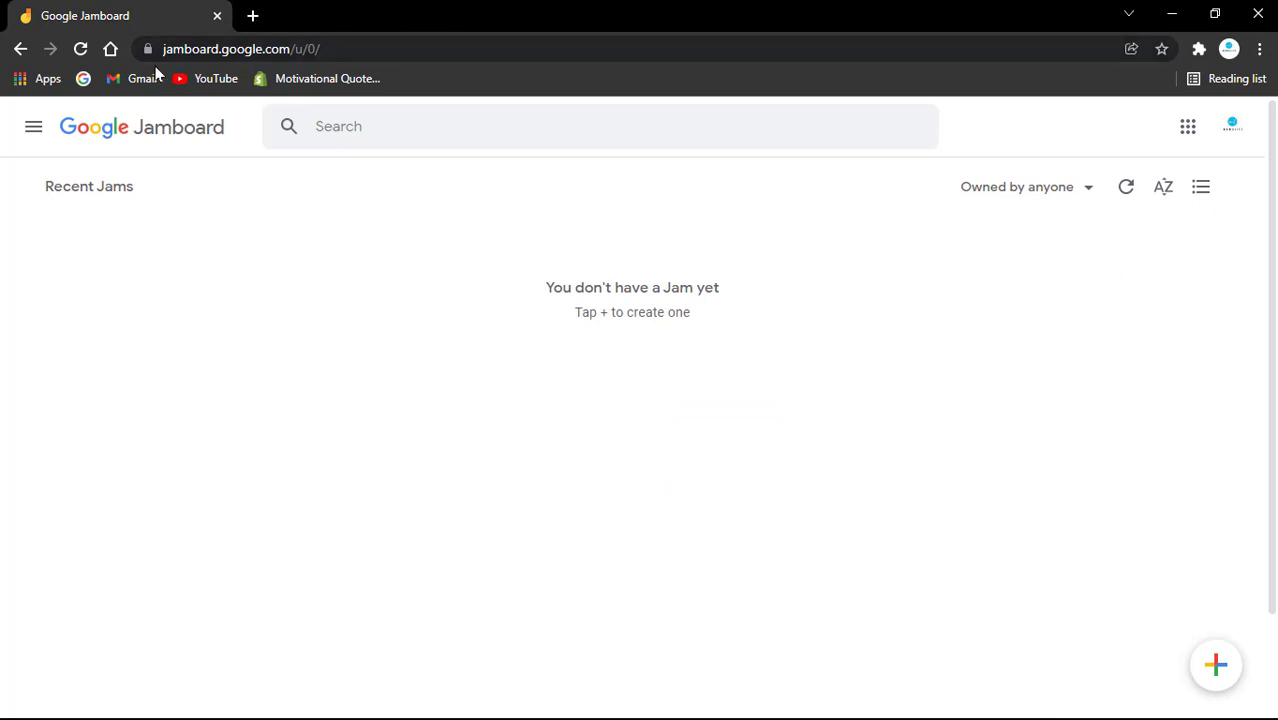
Create a new jam and rename it "My First Lesson on Google Jamboard".
{"action": "left_click", "coordinate": [1218, 666]}
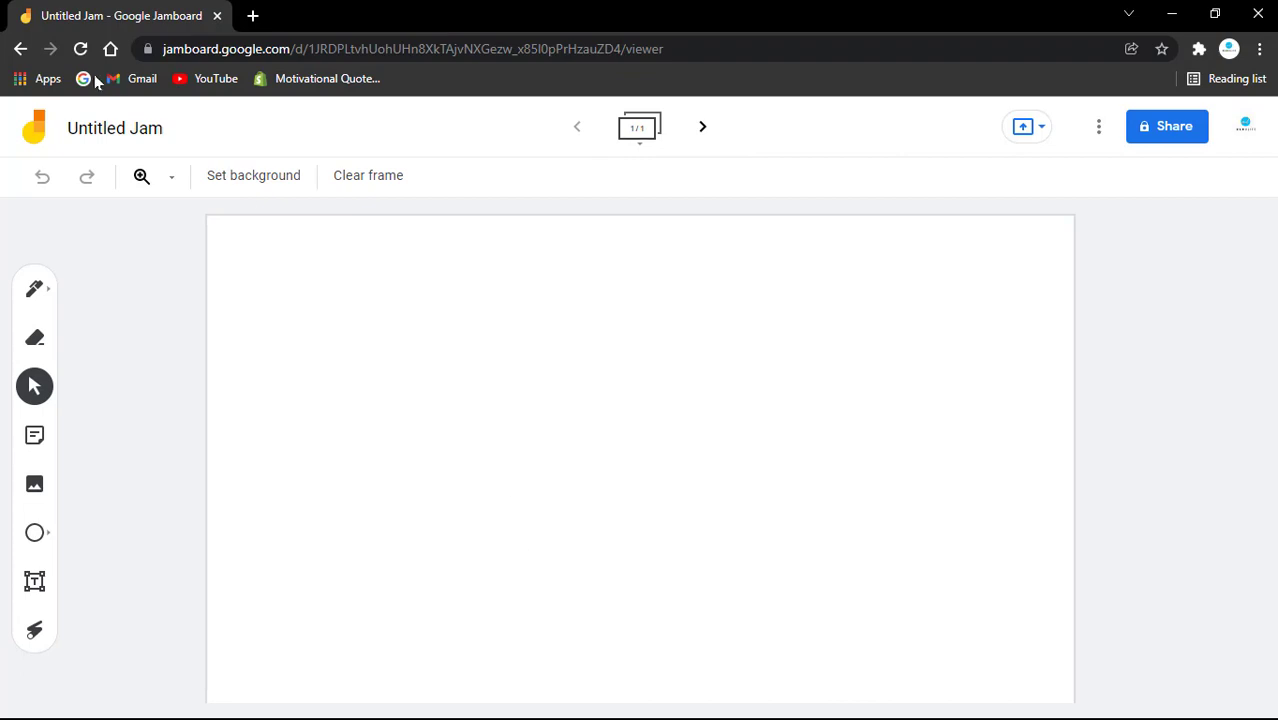
{"action": "left_click", "coordinate": [100, 130]}
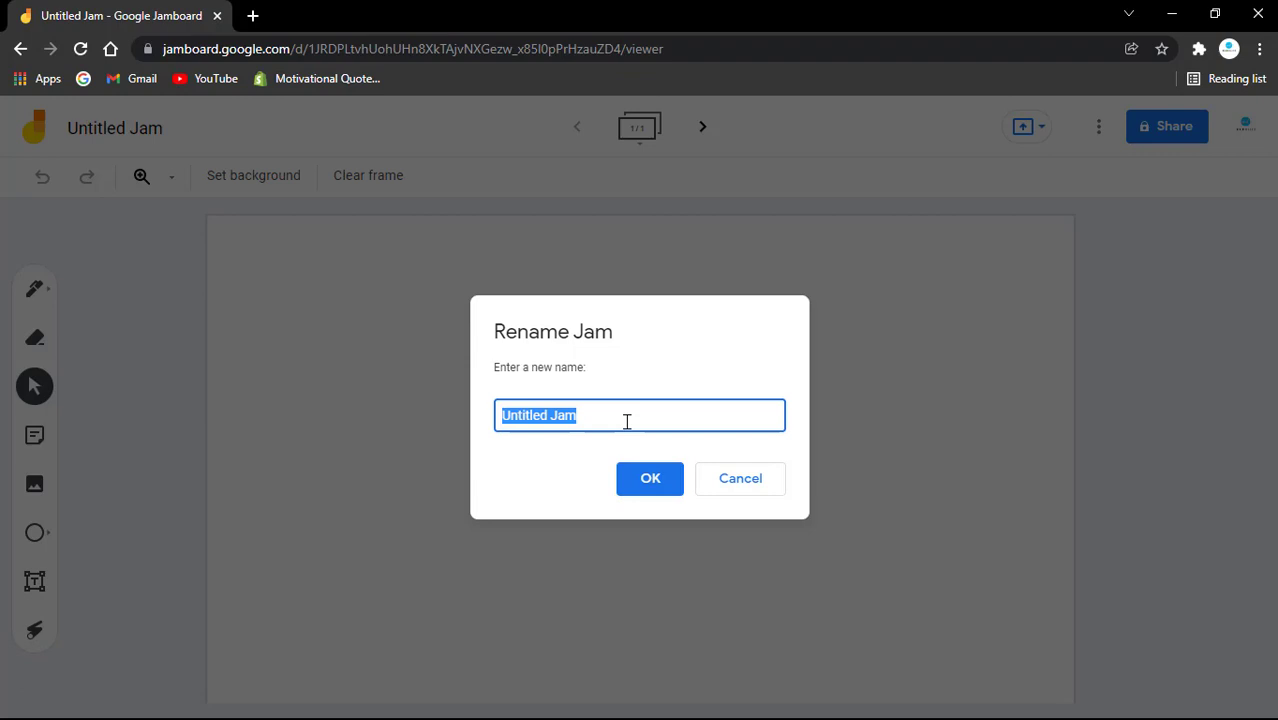
{"action": "type", "text": "My first"}
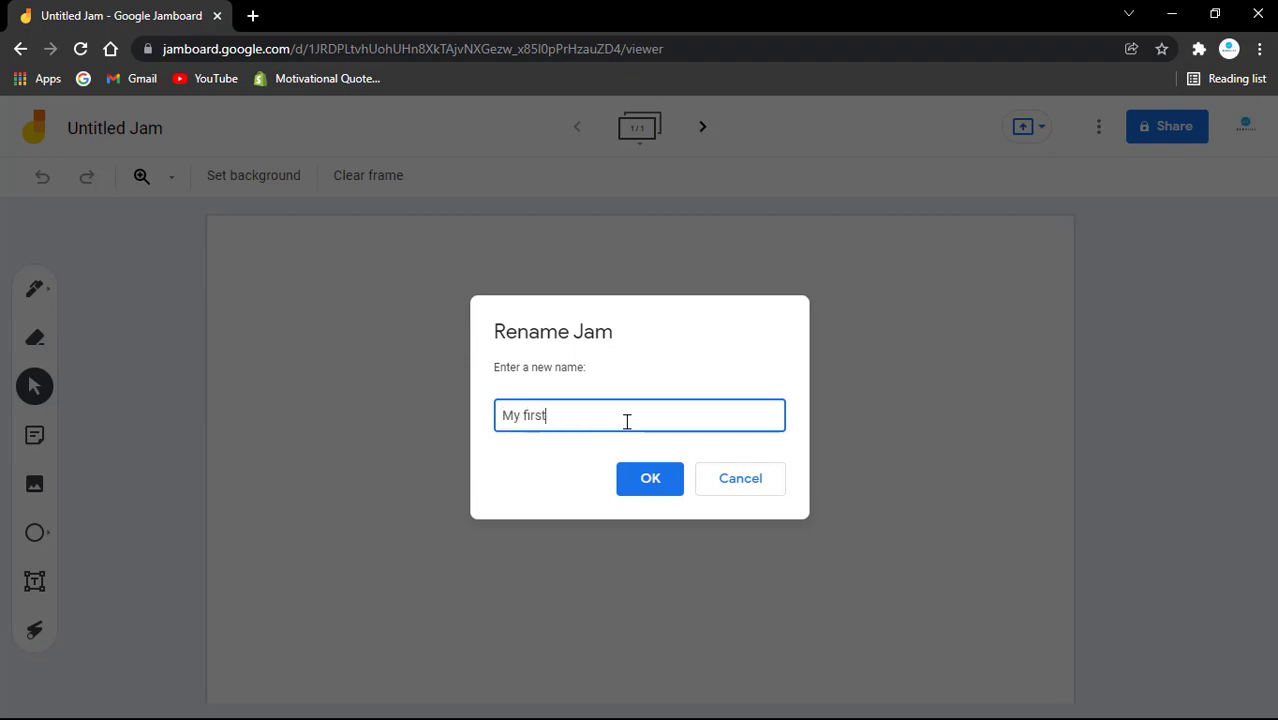
{"action": "type", "text": " Lesson on Google Jamboard"}
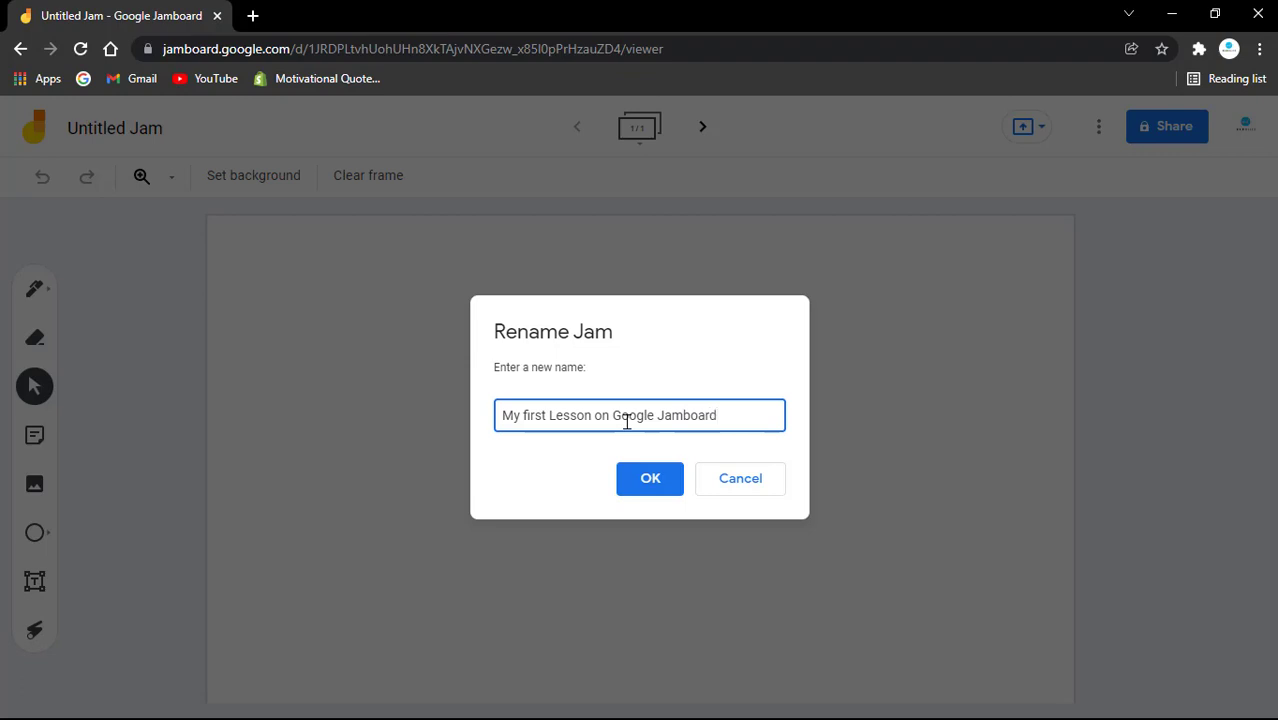
{"action": "left_click", "coordinate": [522, 418]}
{"action": "key", "text": "Delete"}
{"action": "type", "text": "F"}
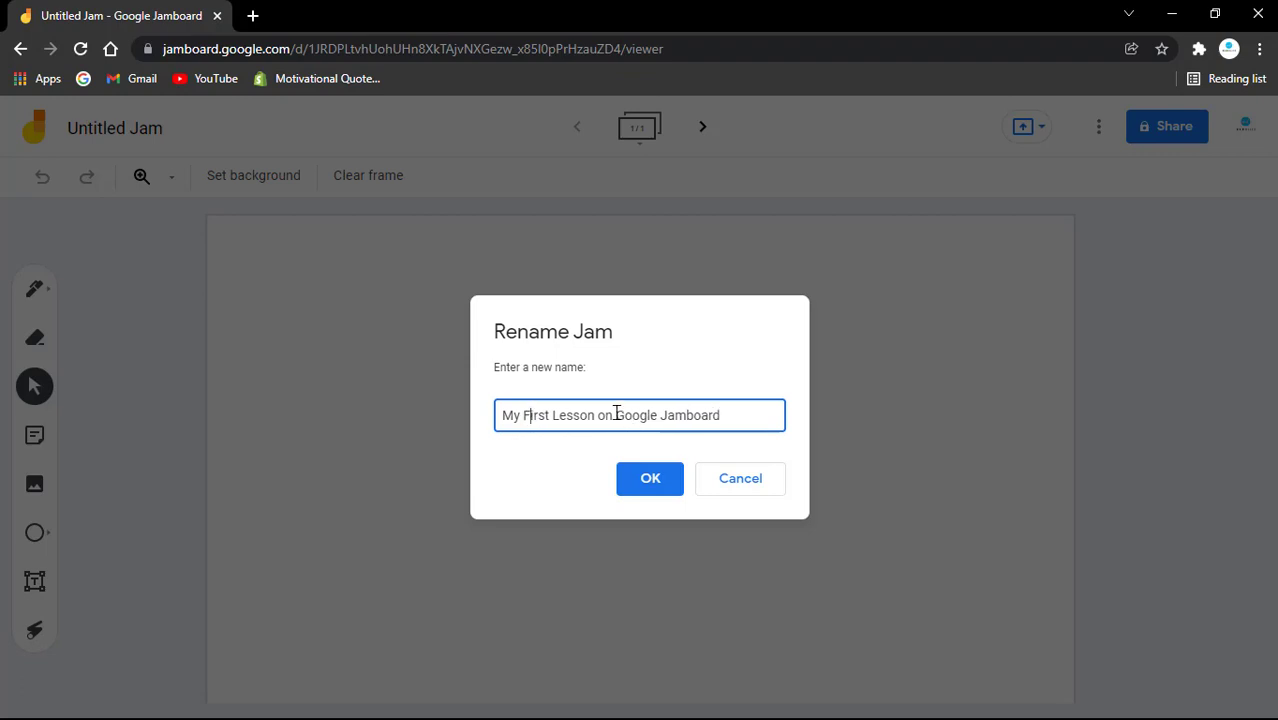
{"action": "left_click", "coordinate": [648, 480]}
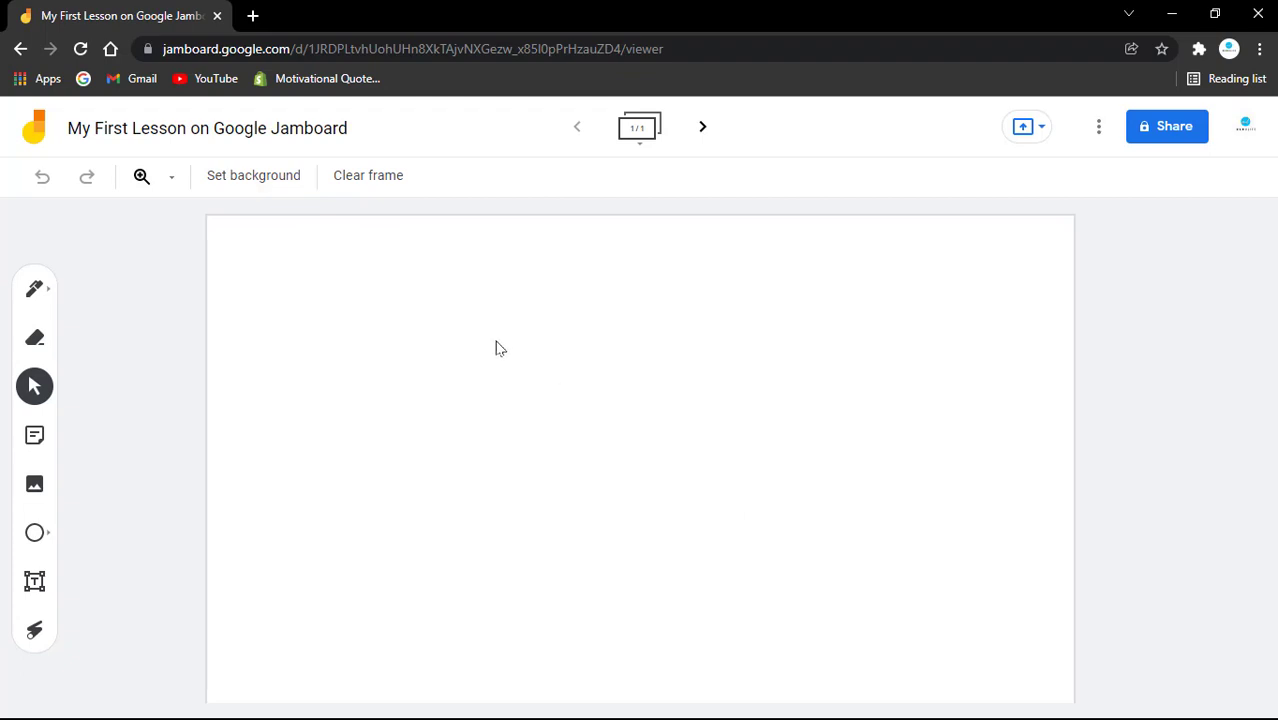
Try the dotted, lined and square-grid backgrounds on the first frame, one after another.
{"action": "left_click", "coordinate": [248, 181]}
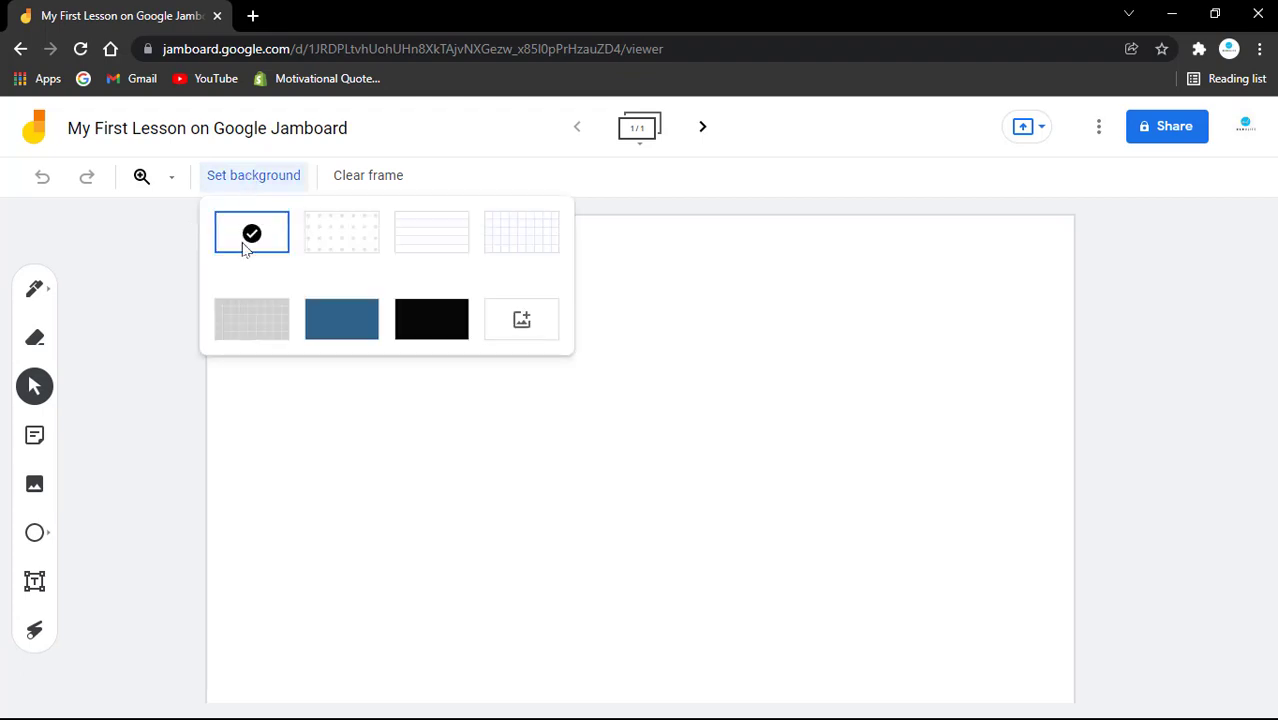
{"action": "left_click", "coordinate": [338, 237]}
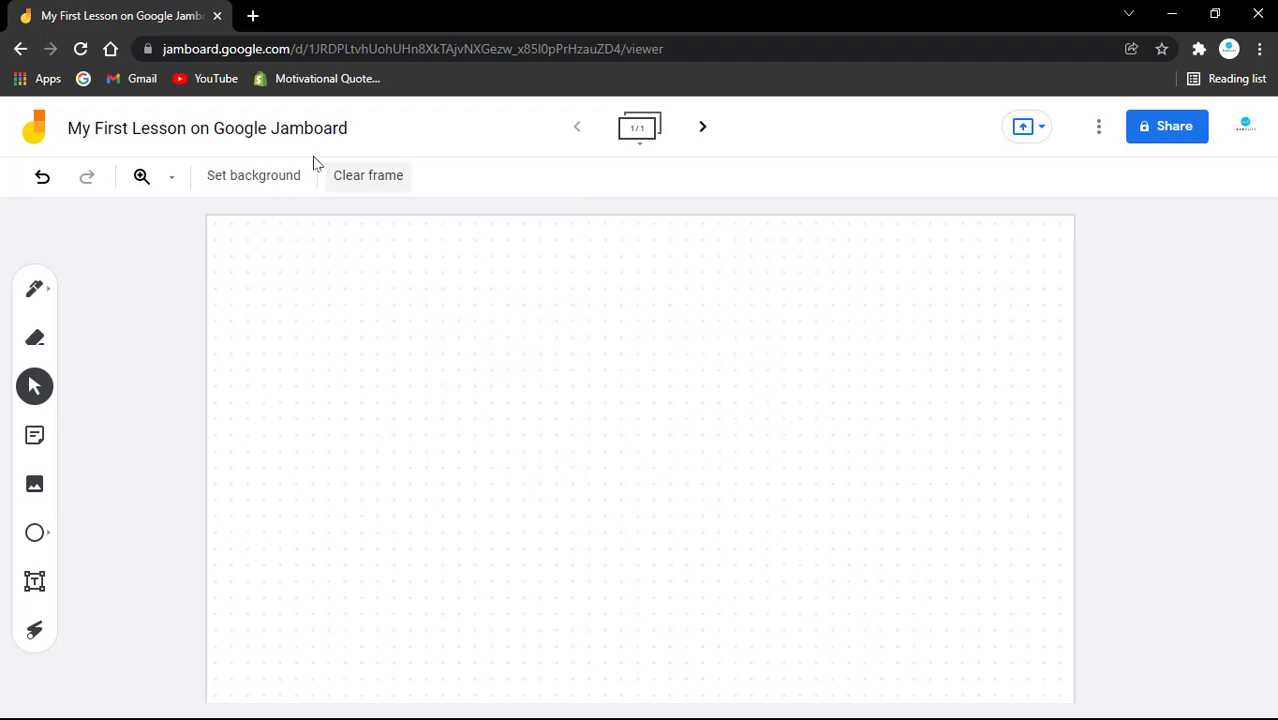
{"action": "left_click", "coordinate": [265, 178]}
{"action": "left_click", "coordinate": [434, 234]}
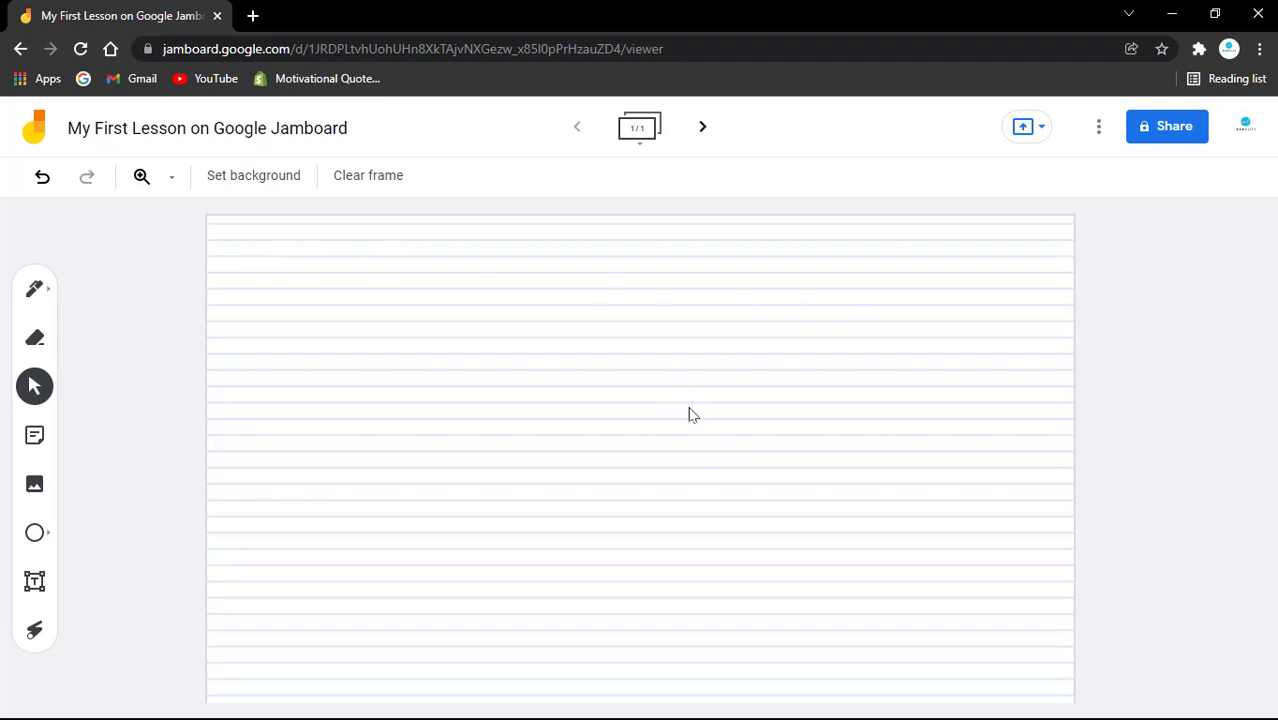
{"action": "left_click", "coordinate": [261, 180]}
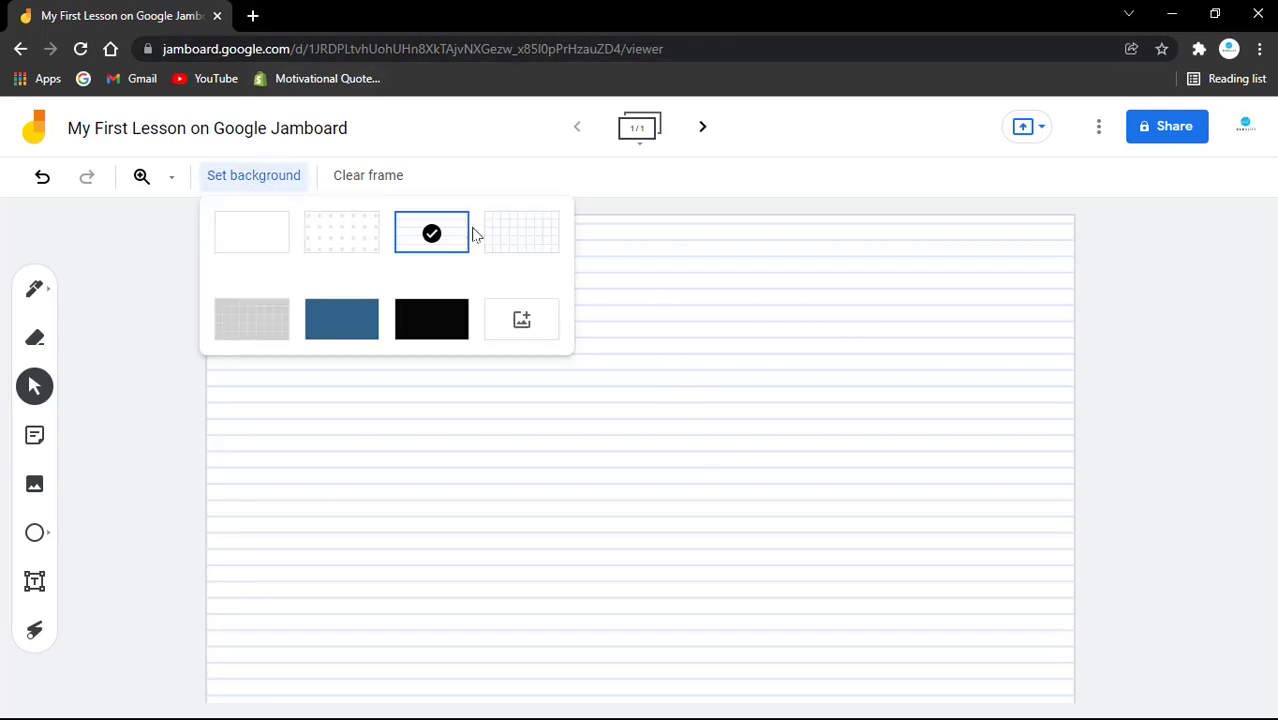
{"action": "left_click", "coordinate": [542, 234]}
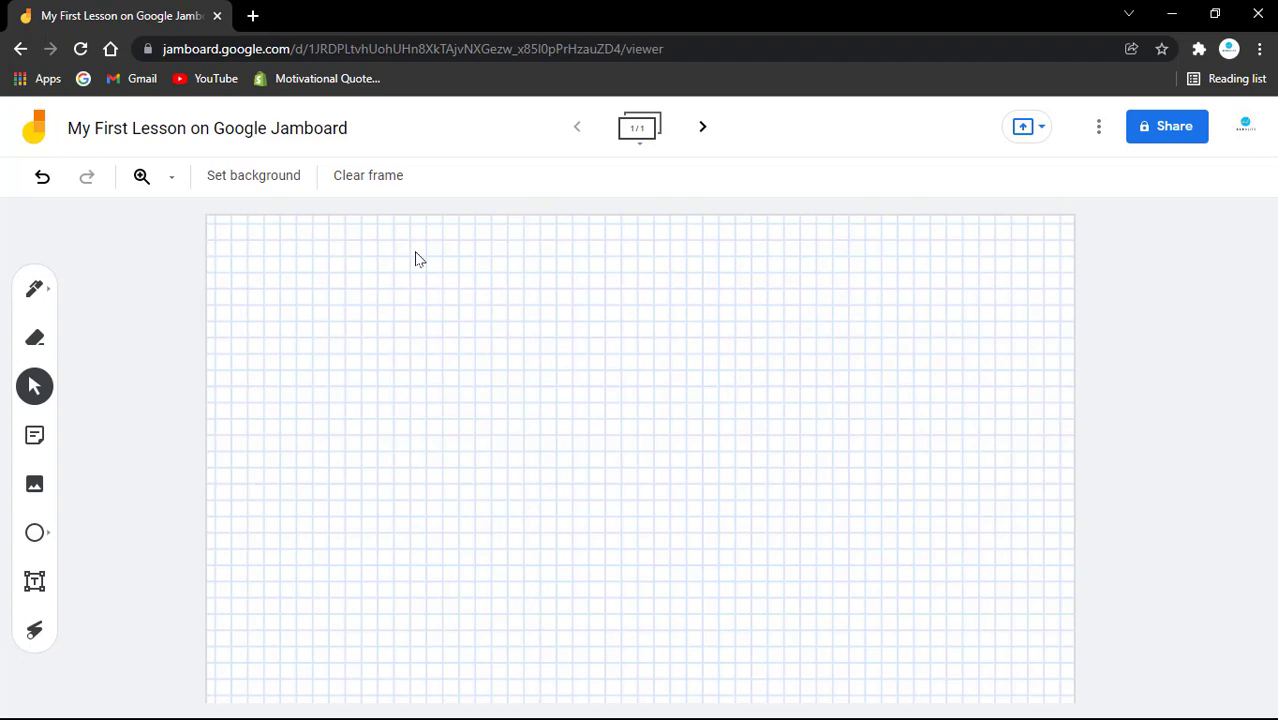
Preview the grey graph and blue backgrounds on the frame, and set the black background.
{"action": "left_click", "coordinate": [262, 184]}
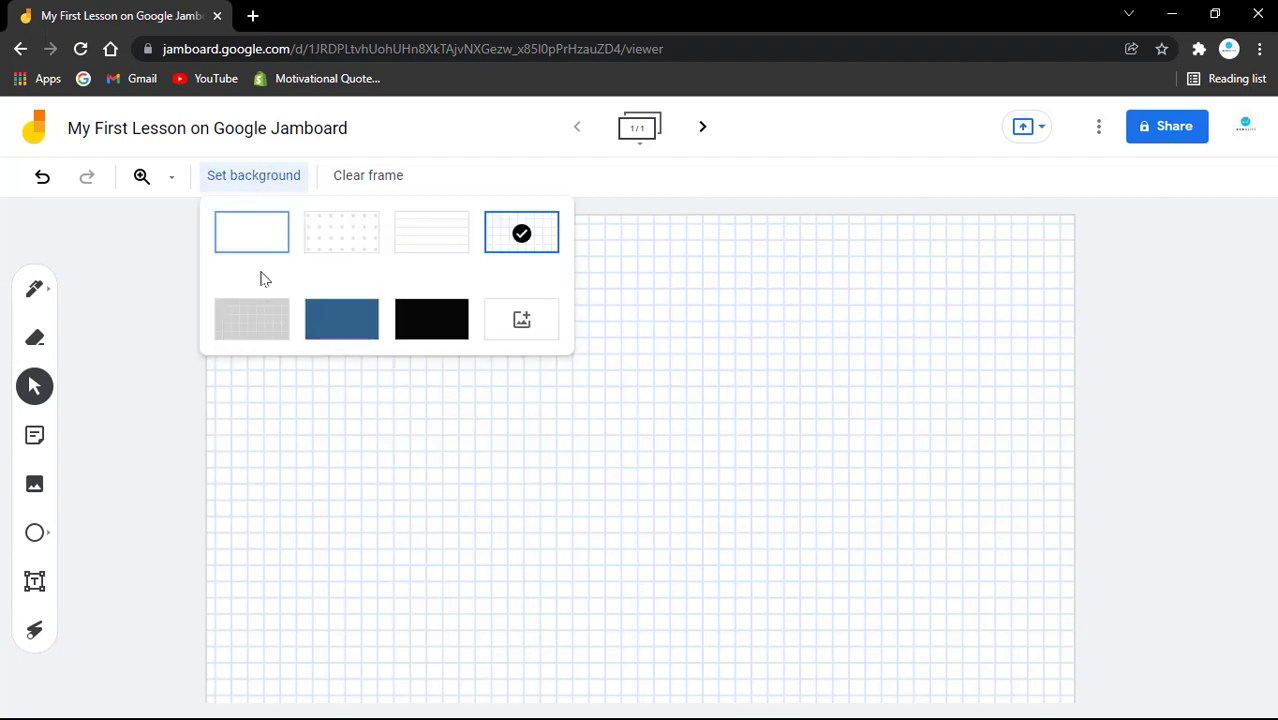
{"action": "left_click", "coordinate": [257, 326]}
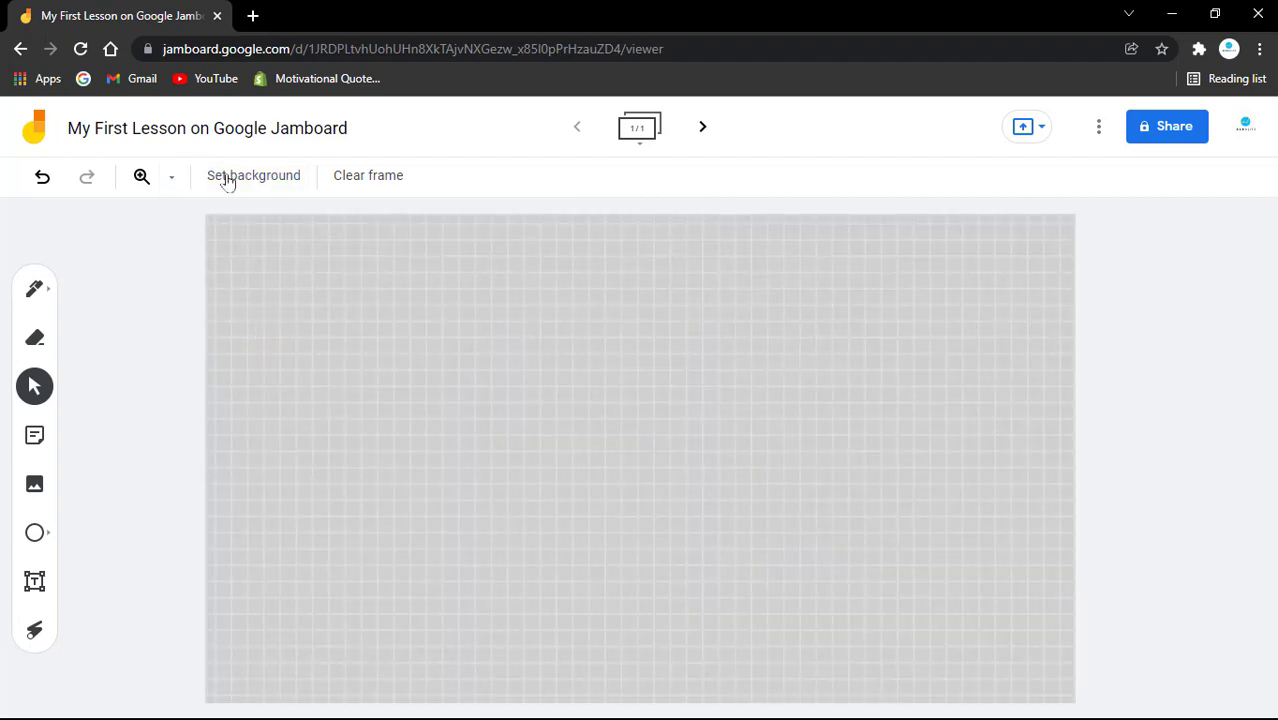
{"action": "left_click", "coordinate": [230, 178]}
{"action": "left_click", "coordinate": [338, 314]}
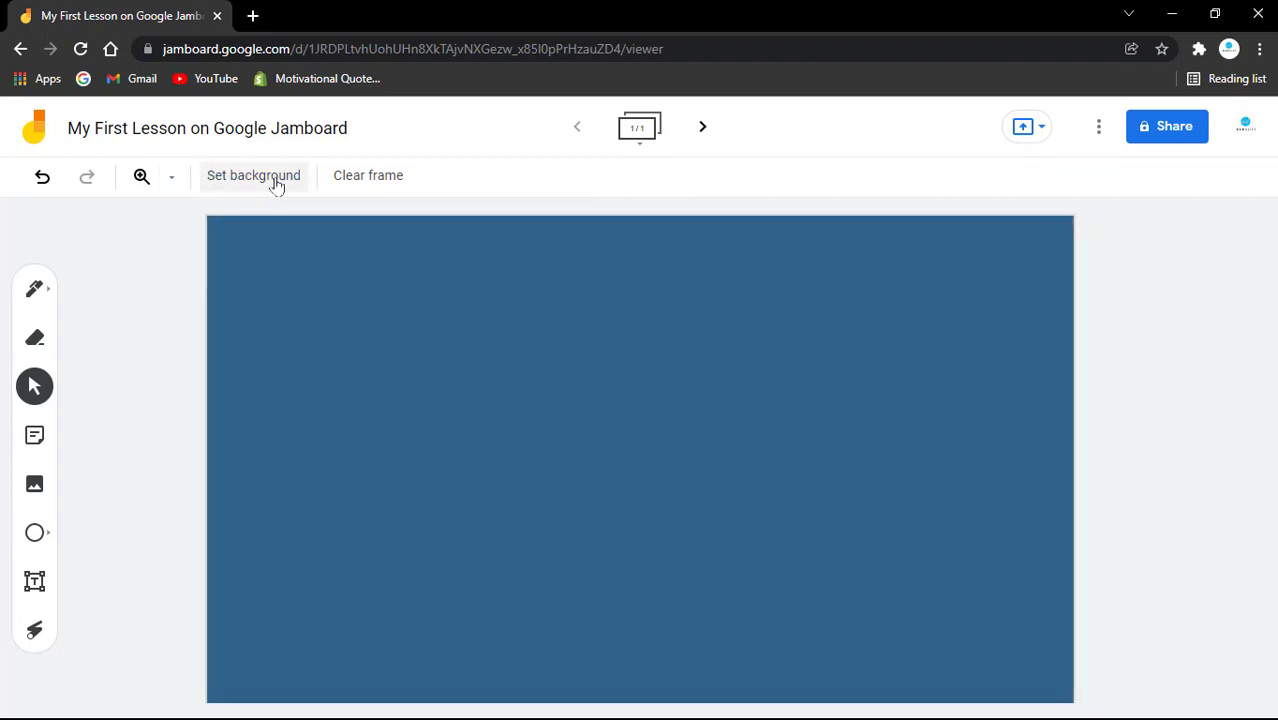
{"action": "left_click", "coordinate": [276, 187]}
{"action": "left_click", "coordinate": [420, 316]}
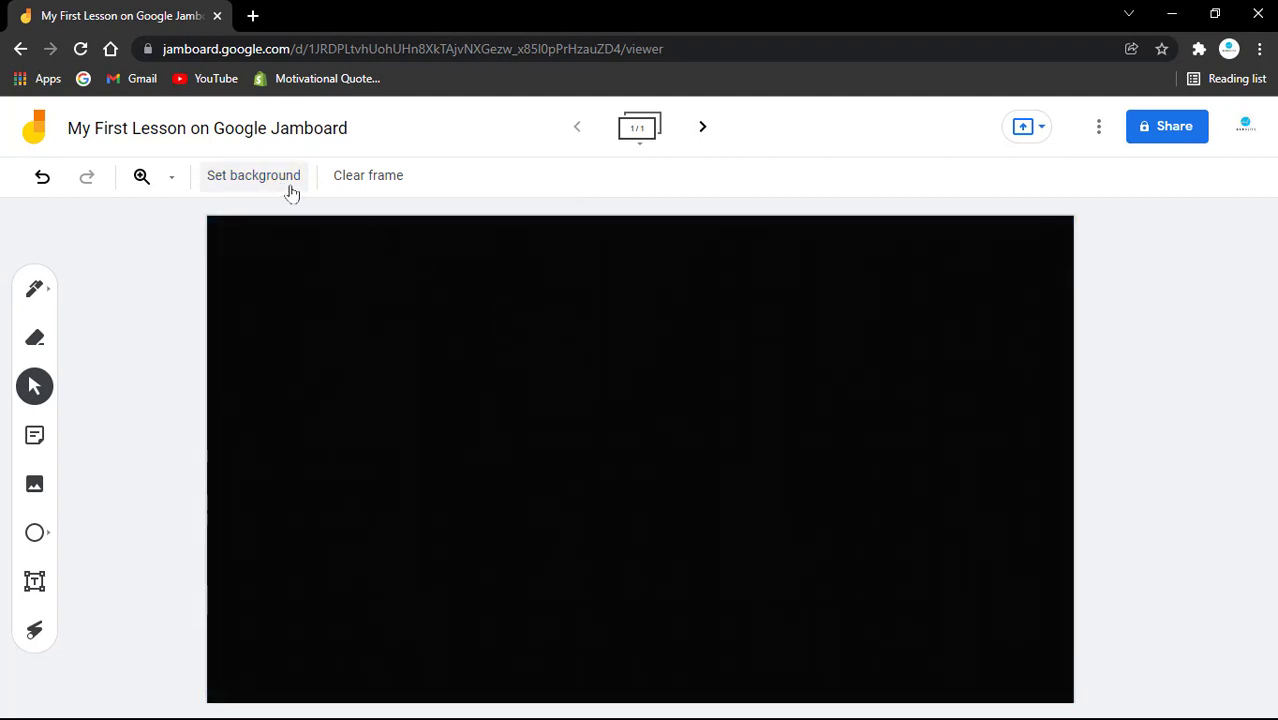
Search Google Images for "background design" as the source of a custom frame background.
{"action": "left_click", "coordinate": [288, 186]}
{"action": "left_click", "coordinate": [517, 322]}
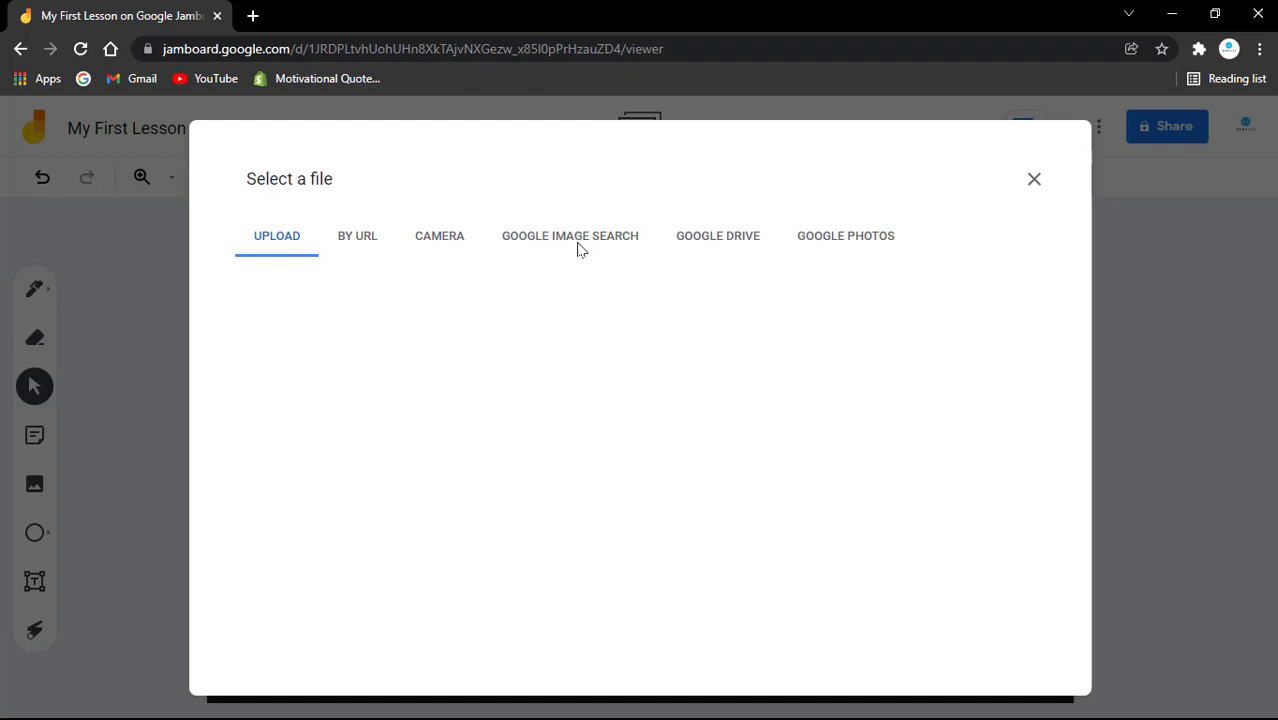
{"action": "left_click", "coordinate": [576, 246]}
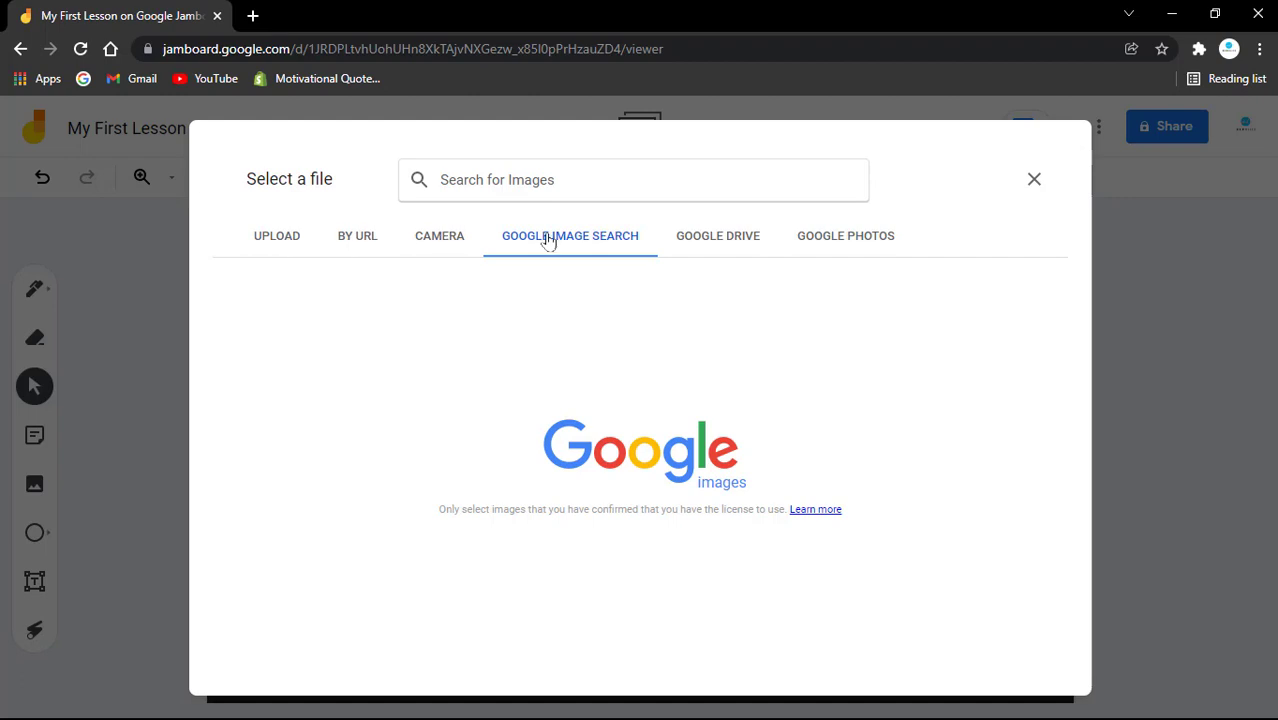
{"action": "left_click", "coordinate": [559, 173]}
{"action": "type", "text": "jam"}
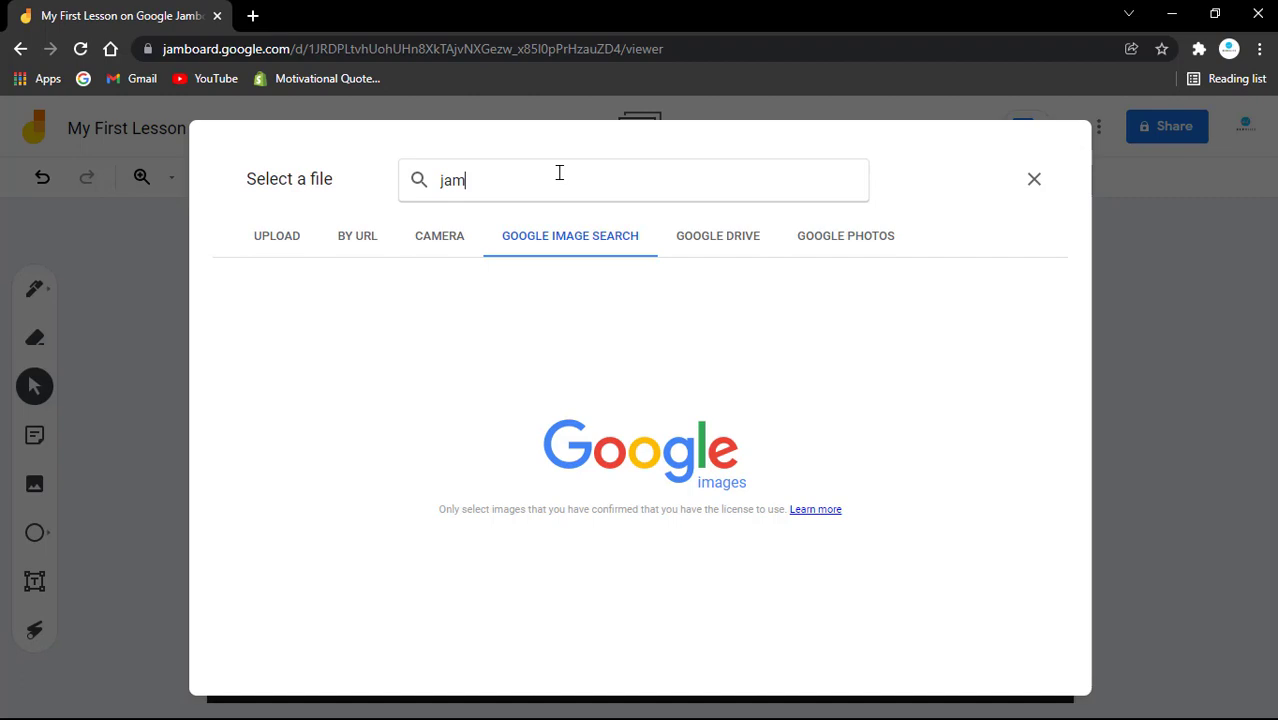
{"action": "key", "text": "BackSpace"}
{"action": "key", "text": "BackSpace"}
{"action": "key", "text": "BackSpace"}
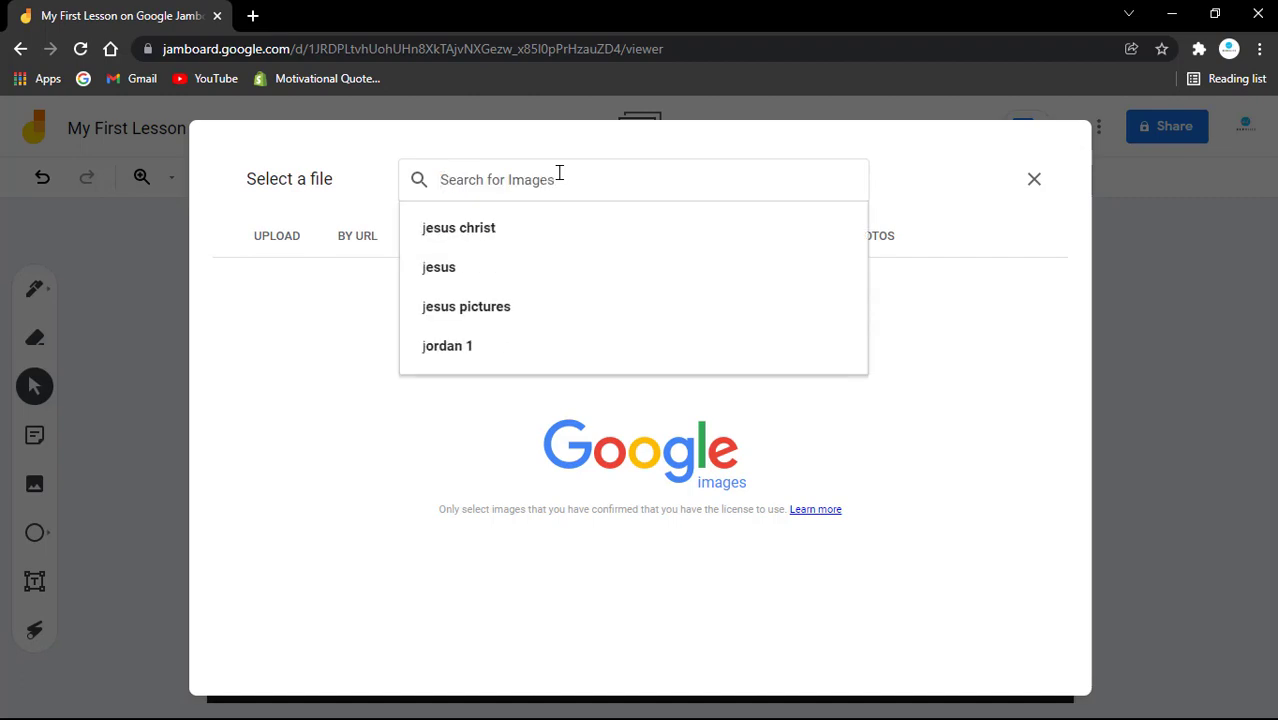
{"action": "type", "text": "back"}
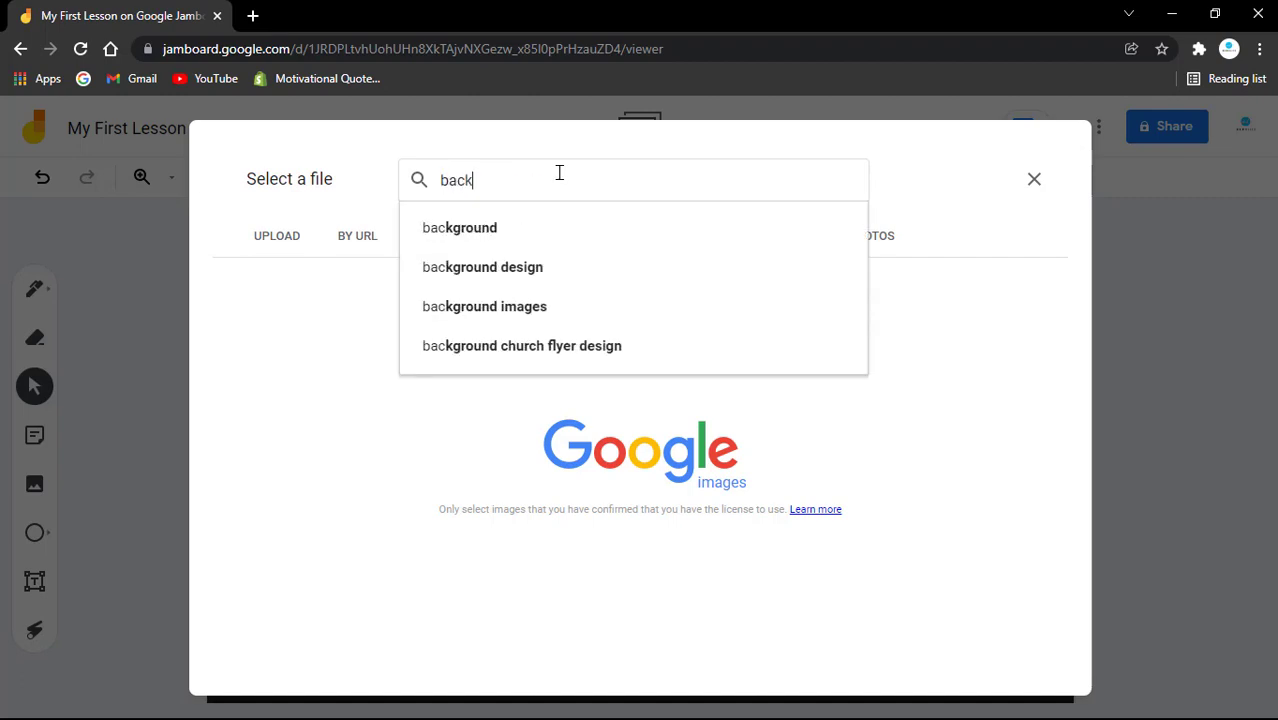
{"action": "type", "text": "ground"}
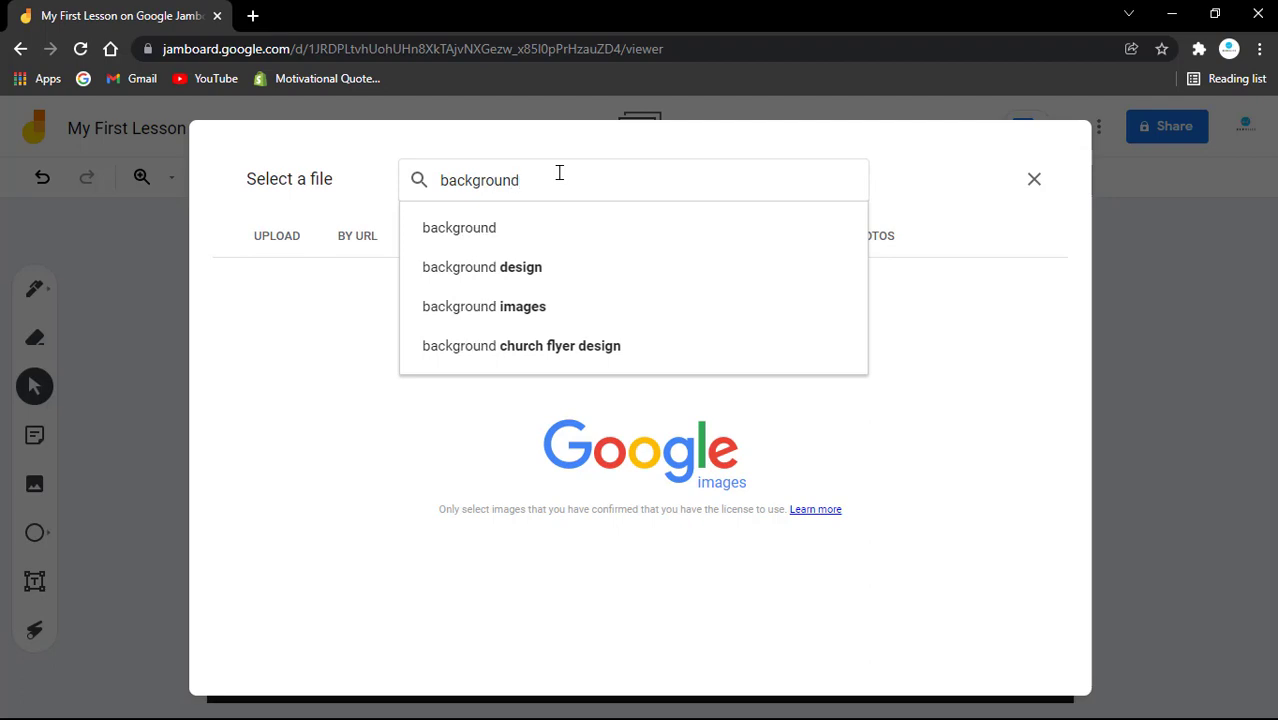
{"action": "left_click", "coordinate": [520, 268]}
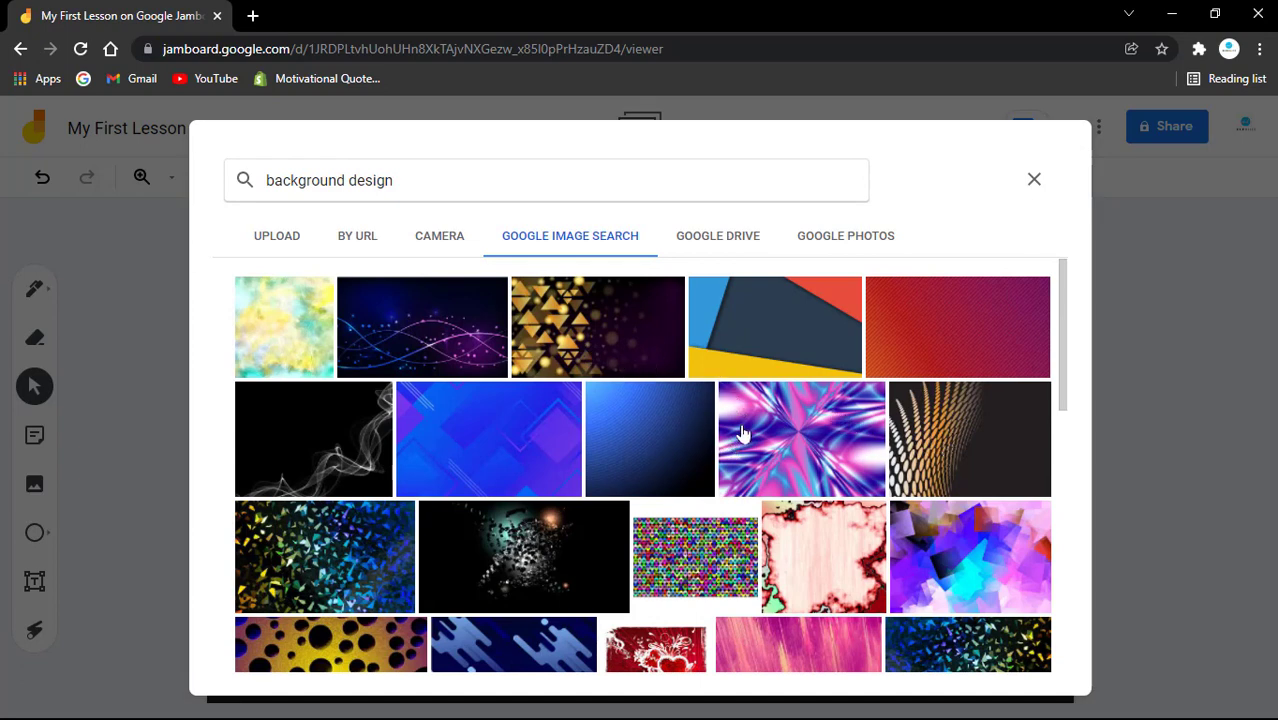
Set the black image with white smoke swirls as the frame background.
{"action": "scroll", "coordinate": [371, 443], "scroll_direction": "down", "scroll_amount": 1}
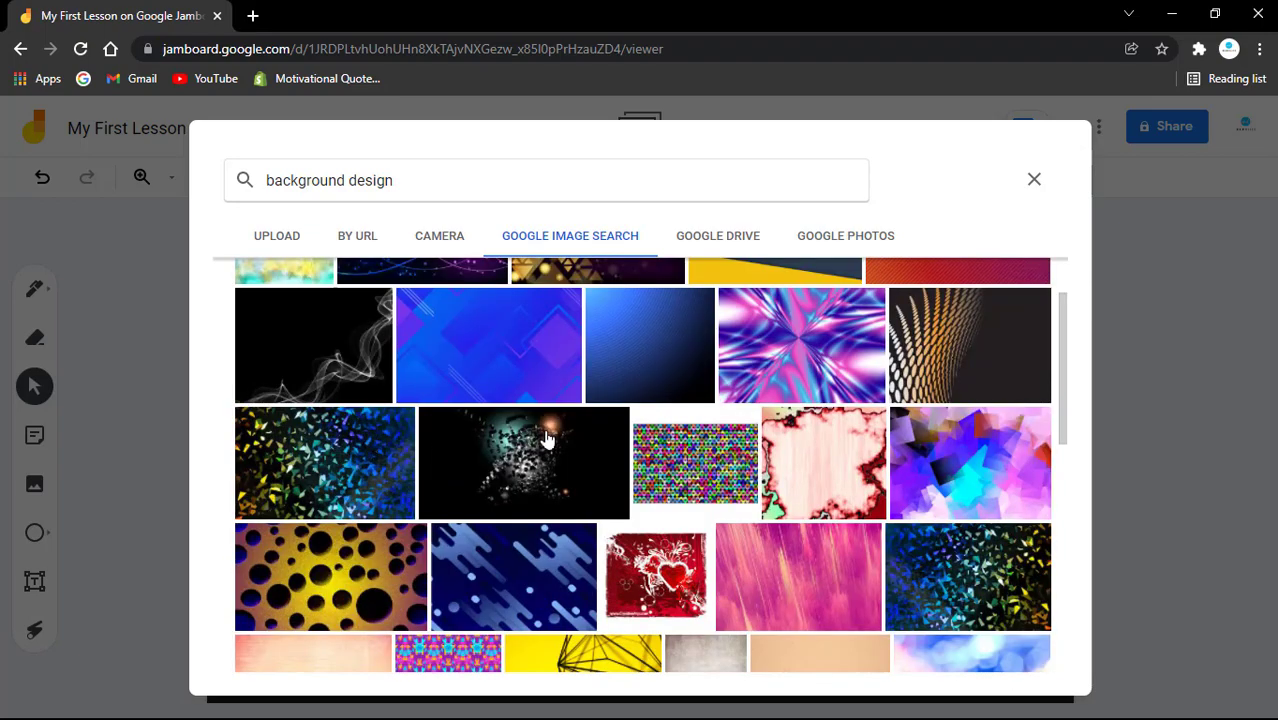
{"action": "scroll", "coordinate": [622, 448], "scroll_direction": "up", "scroll_amount": 1}
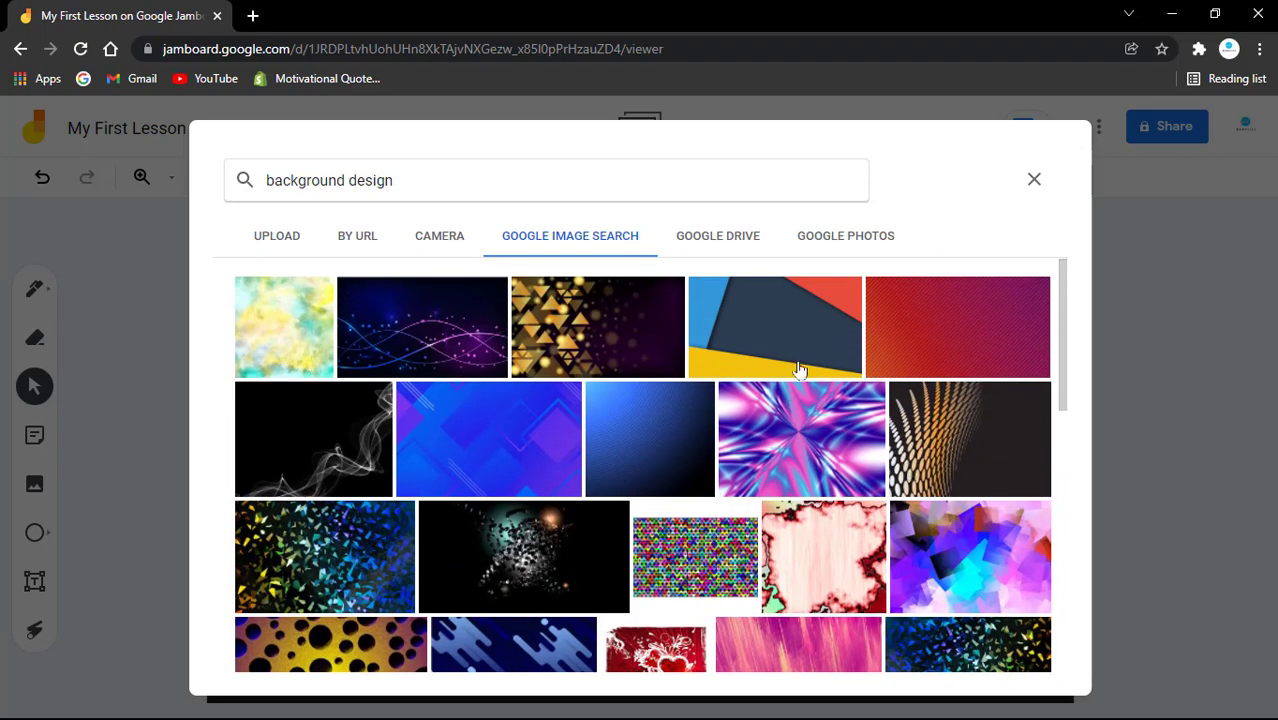
{"action": "left_click", "coordinate": [344, 437]}
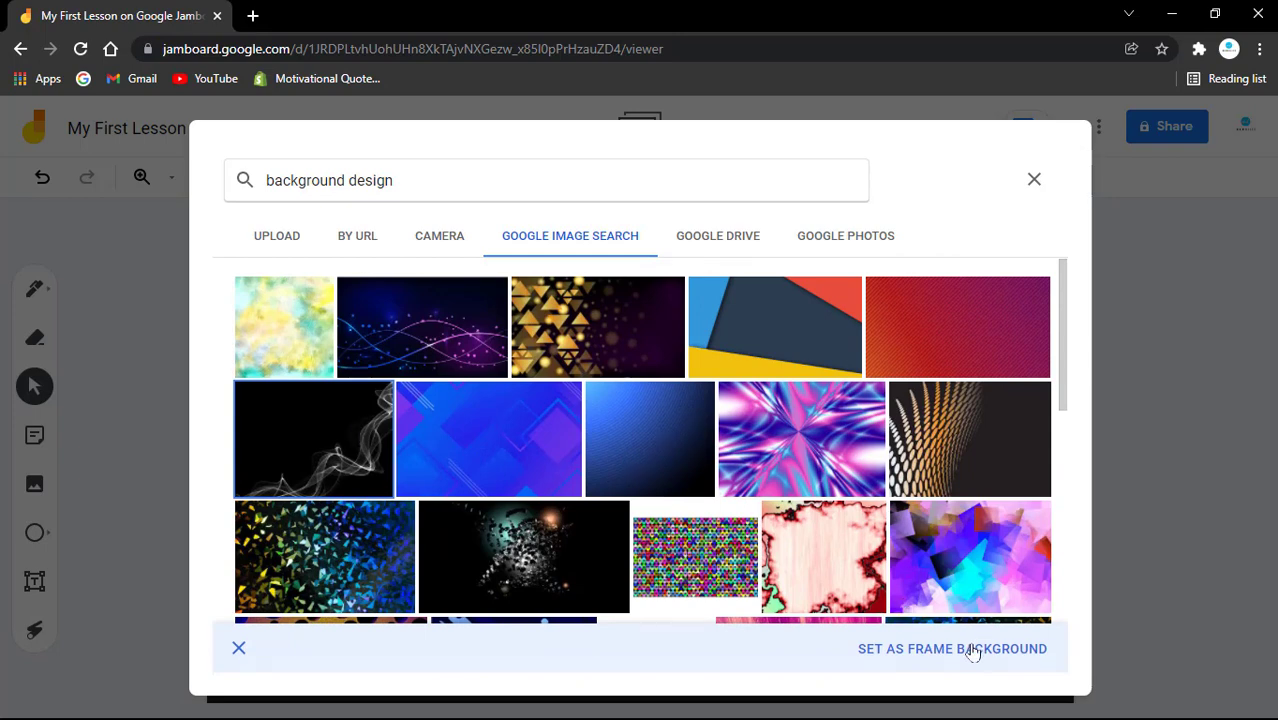
{"action": "left_click", "coordinate": [965, 648]}
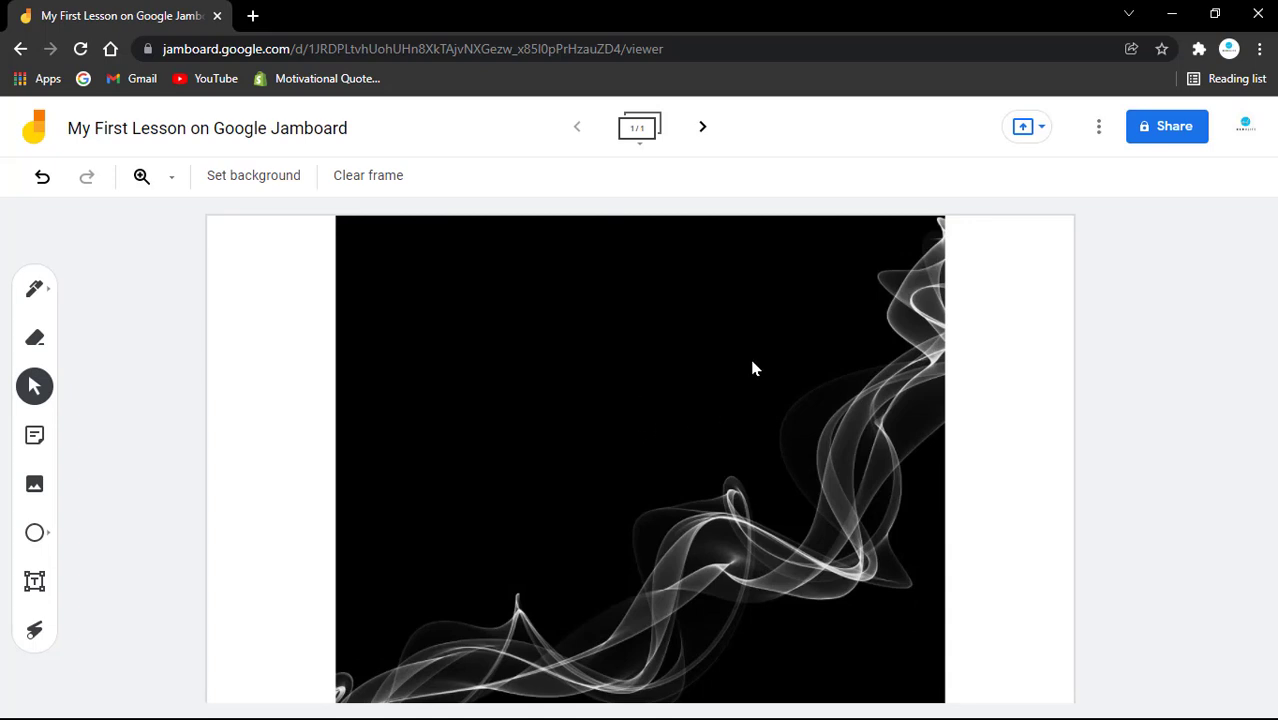
Replace the smoke image with the plain white background on the frame.
{"action": "left_click", "coordinate": [360, 177]}
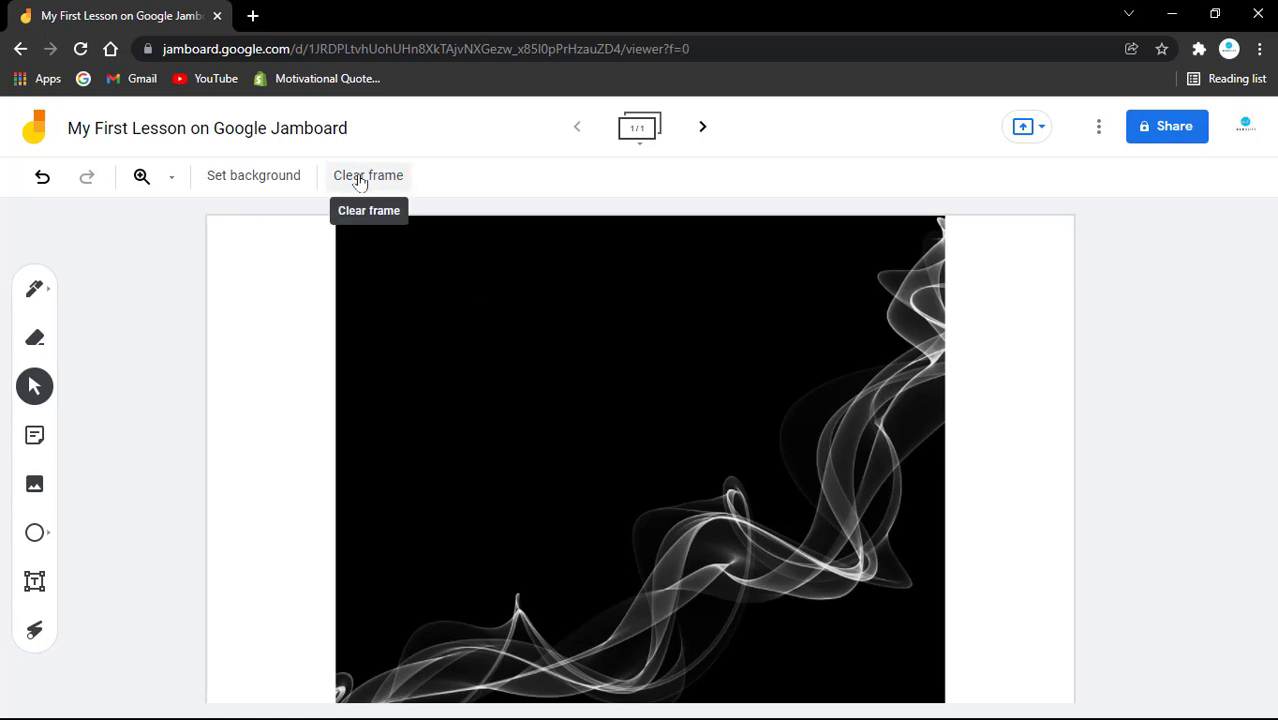
{"action": "left_click", "coordinate": [263, 183]}
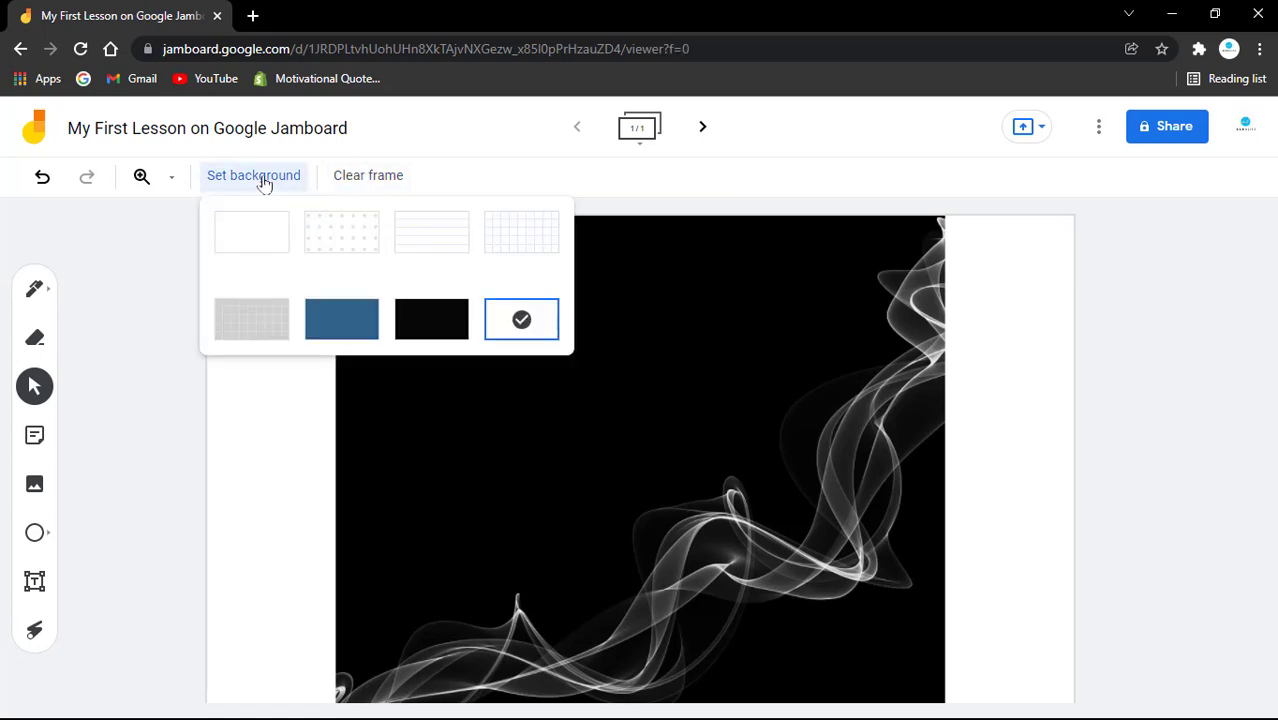
{"action": "left_click", "coordinate": [256, 229]}
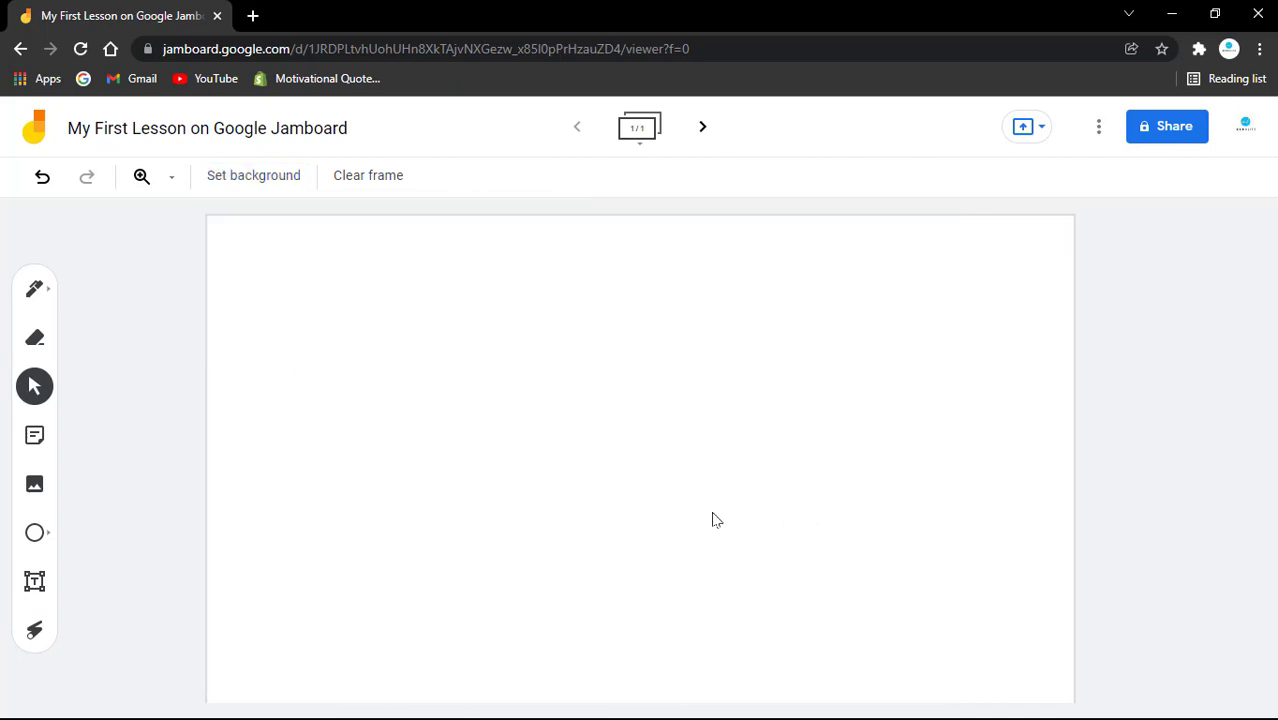
Handwrite a black number 2 with the Pen near the upper-left part of the frame.
{"action": "left_click", "coordinate": [35, 290]}
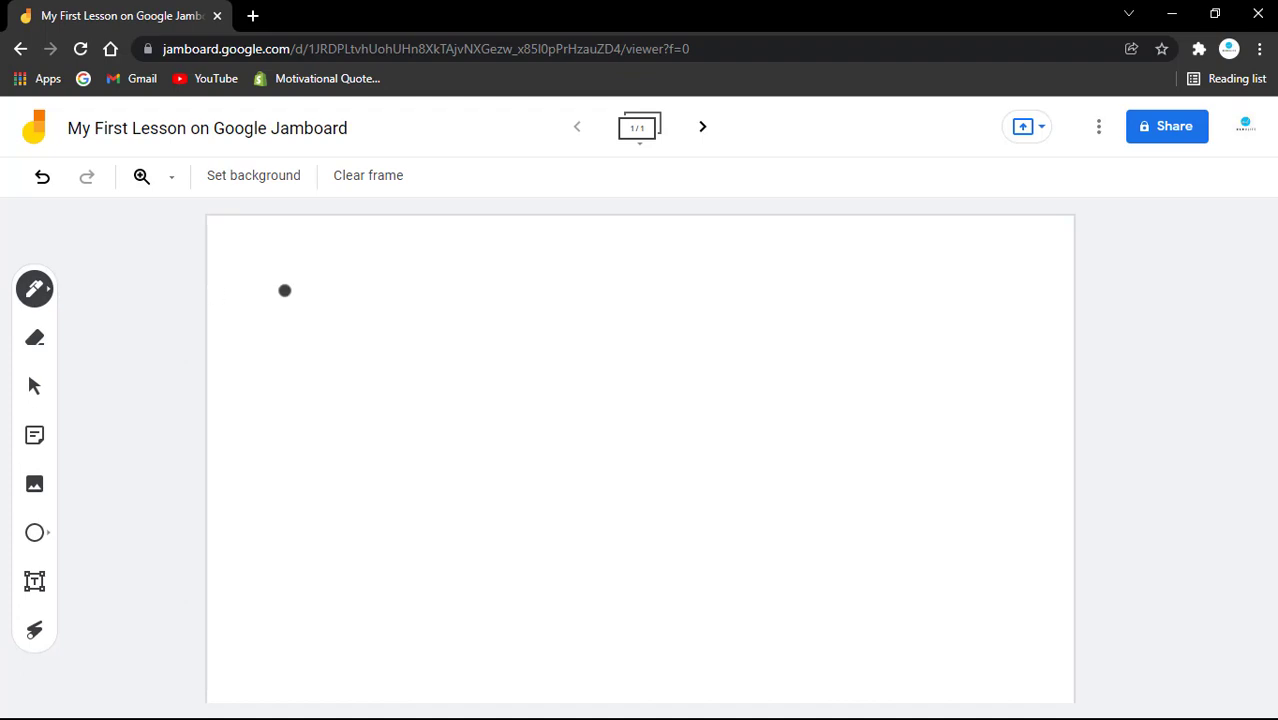
{"action": "right_click", "coordinate": [34, 284]}
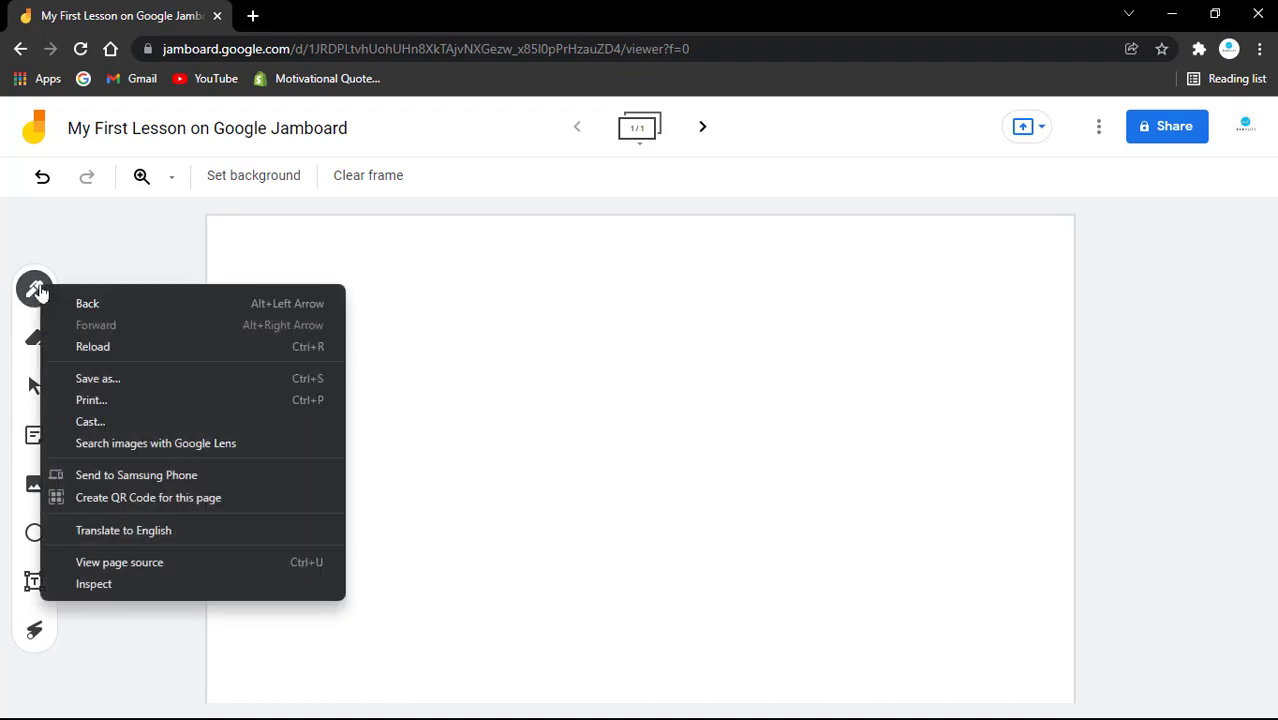
{"action": "left_click", "coordinate": [22, 296]}
{"action": "left_click", "coordinate": [40, 291]}
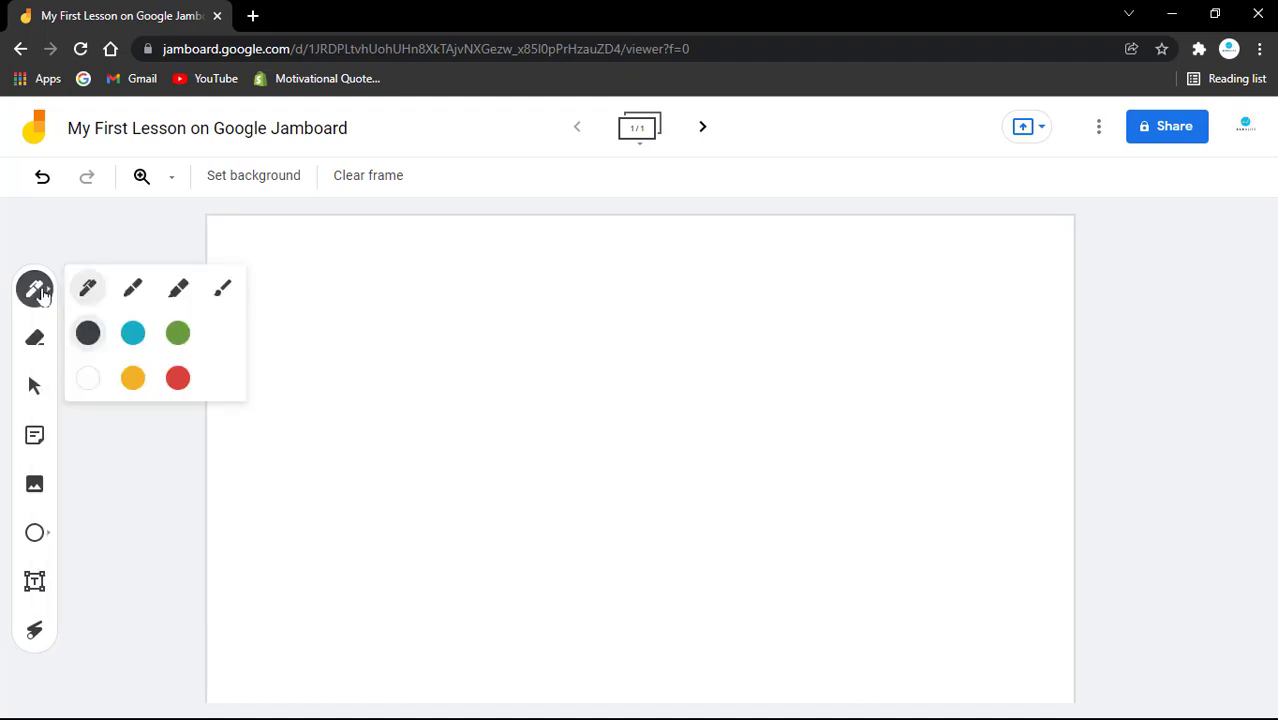
{"action": "left_click", "coordinate": [41, 292]}
{"action": "left_click", "coordinate": [42, 293]}
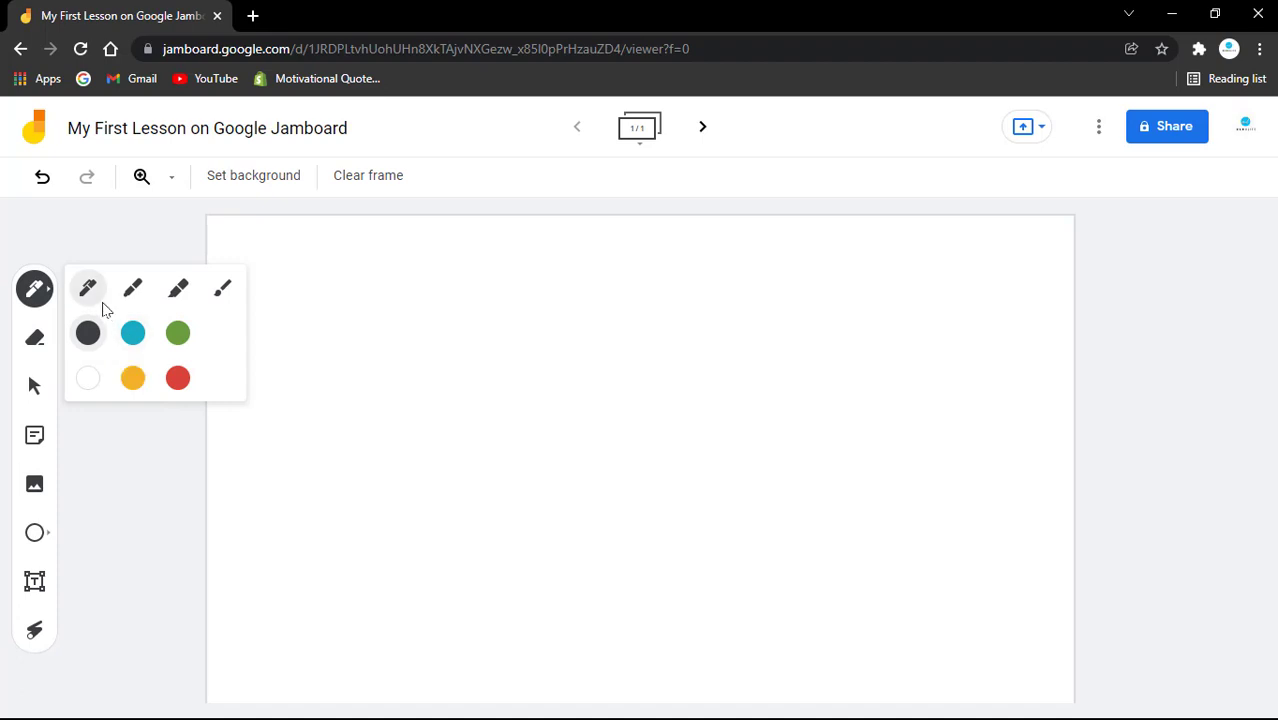
{"action": "left_click", "coordinate": [34, 289]}
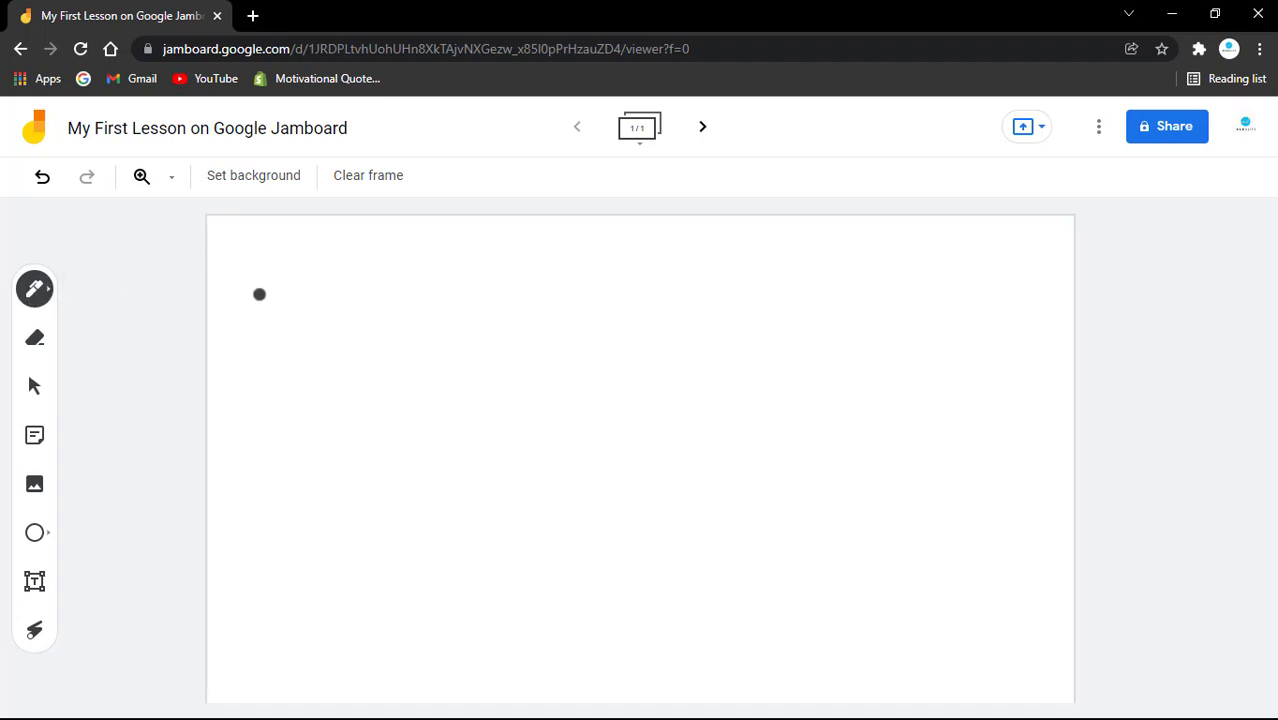
{"action": "mouse_move", "coordinate": [256, 299]}
{"action": "left_mouse_down"}
{"action": "mouse_move", "coordinate": [280, 283]}
{"action": "mouse_move", "coordinate": [278, 383]}
{"action": "mouse_move", "coordinate": [245, 389]}
{"action": "mouse_move", "coordinate": [319, 391]}
{"action": "left_mouse_up"}
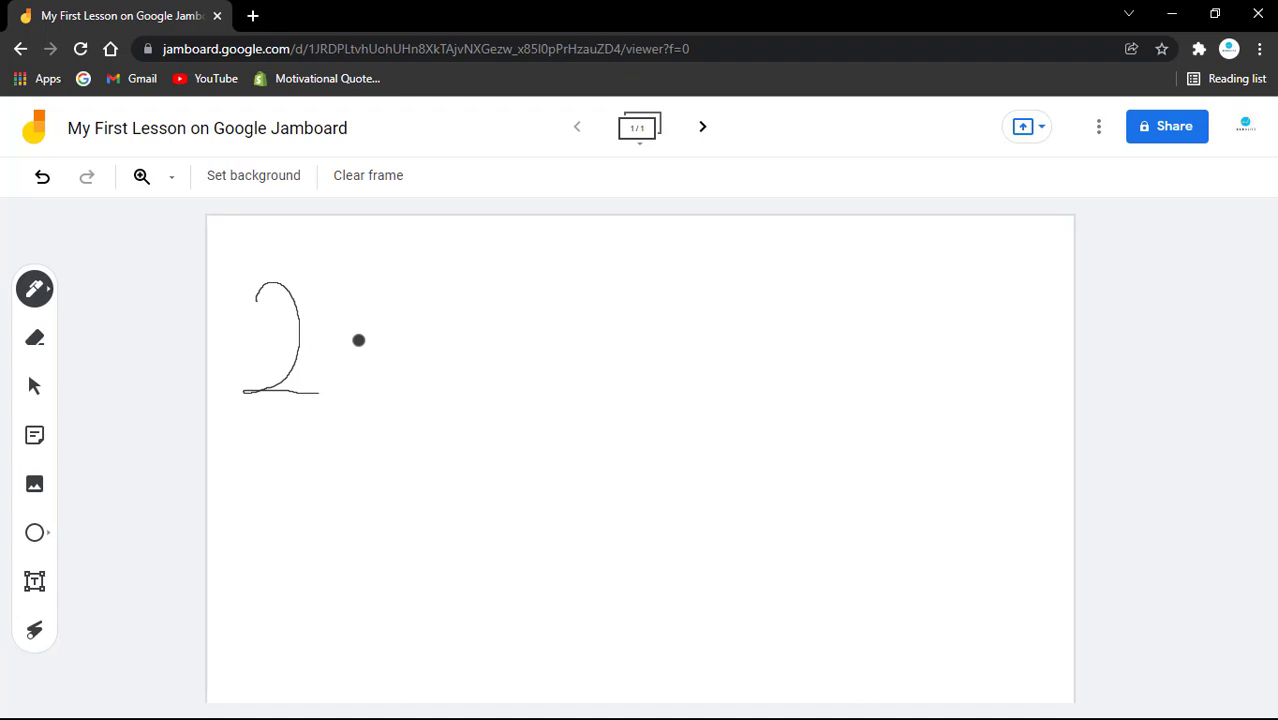
Switch to the Marker and write a second black number 2 beside the pen-drawn one.
{"action": "left_click", "coordinate": [38, 292]}
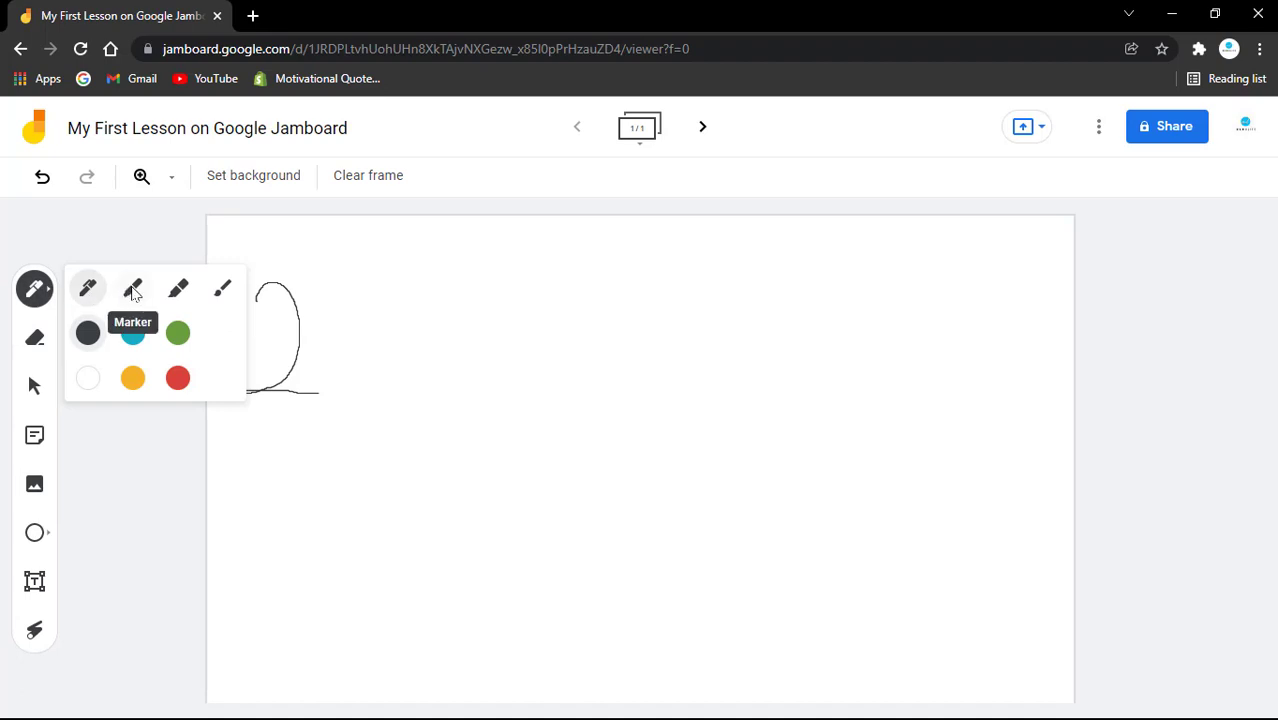
{"action": "left_click", "coordinate": [133, 290]}
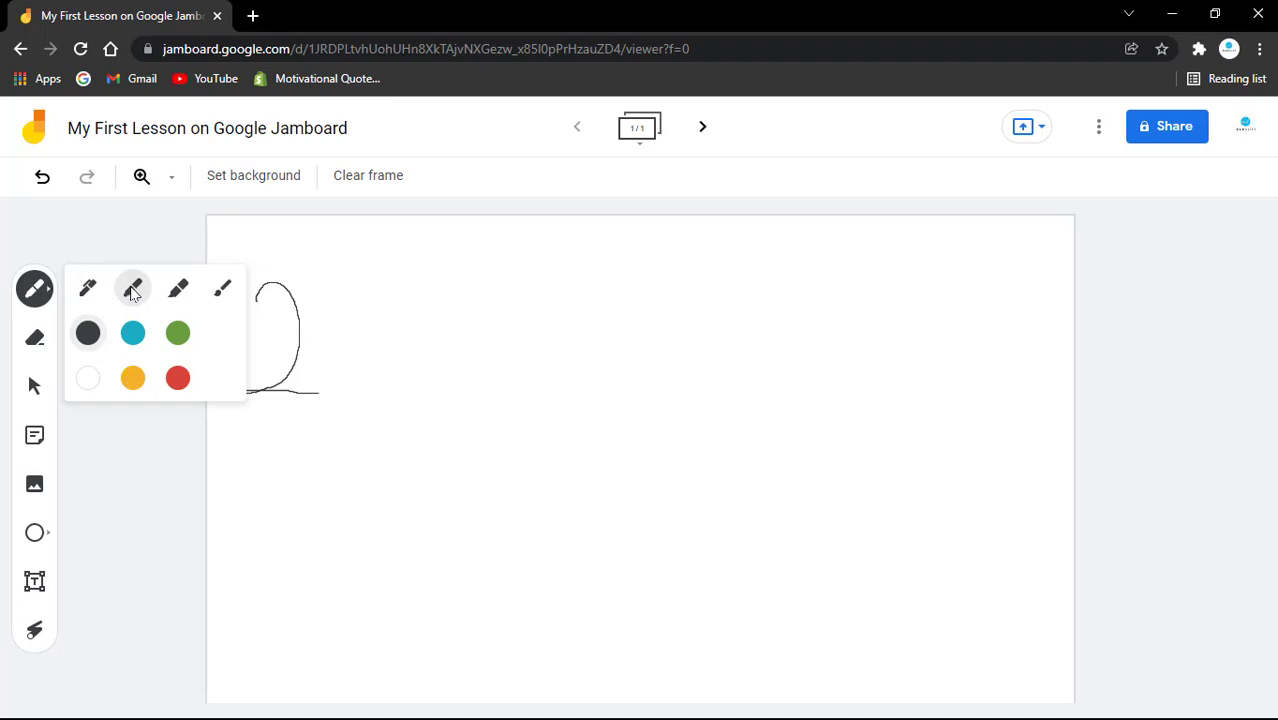
{"action": "left_click", "coordinate": [40, 293]}
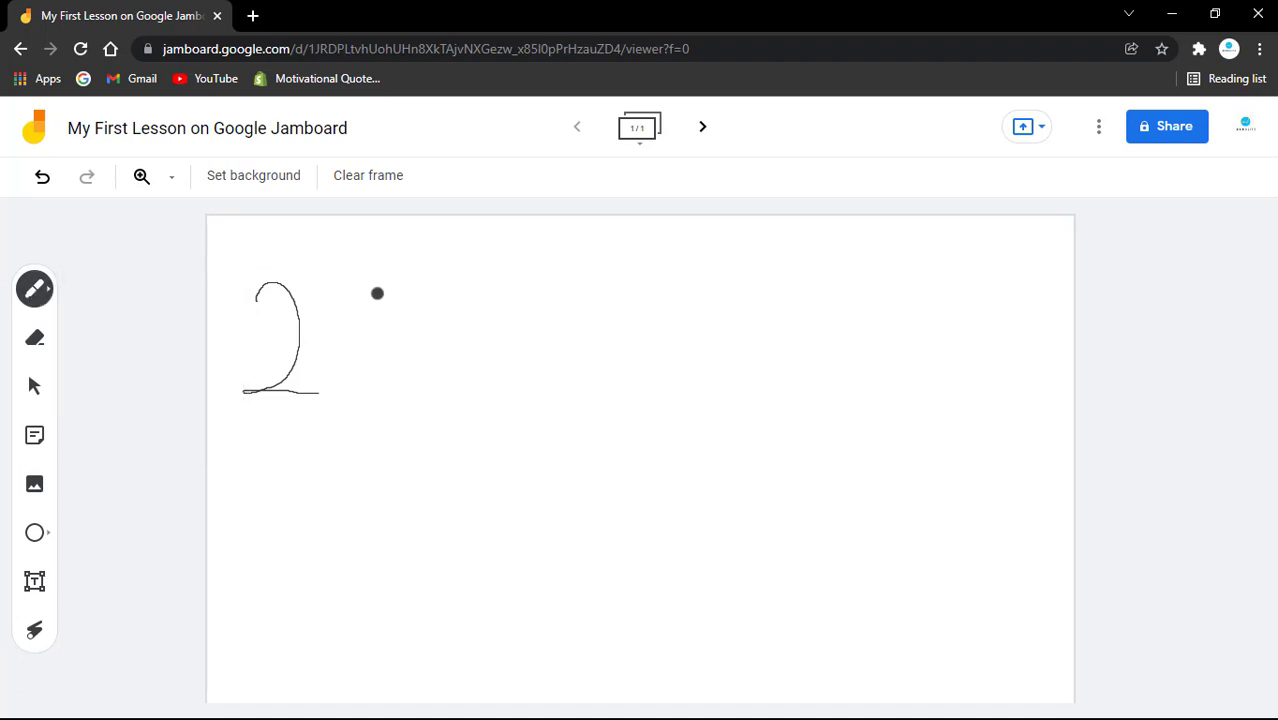
{"action": "mouse_move", "coordinate": [383, 294]}
{"action": "left_mouse_down"}
{"action": "mouse_move", "coordinate": [417, 280]}
{"action": "mouse_move", "coordinate": [393, 373]}
{"action": "mouse_move", "coordinate": [433, 373]}
{"action": "left_mouse_up"}
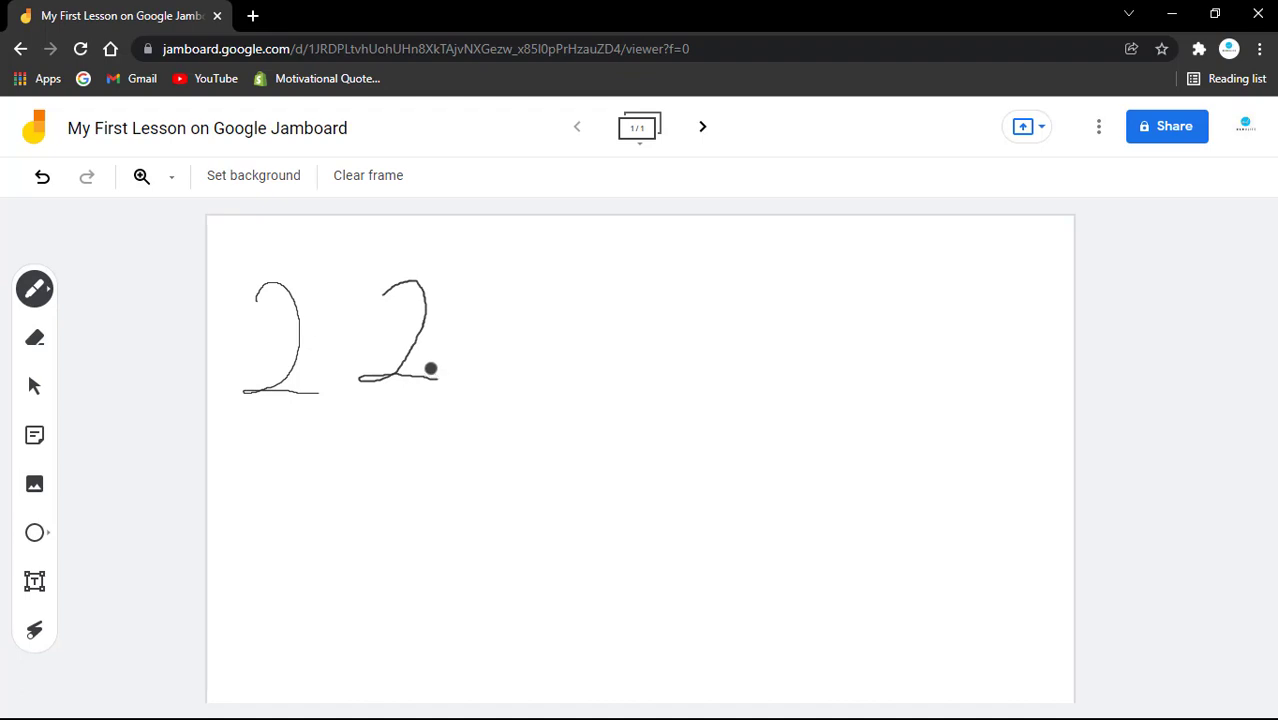
Write a third black number 2 beside the marker one, using the thicker chisel-tipped drawing tool.
{"action": "left_click", "coordinate": [36, 290]}
{"action": "left_click", "coordinate": [177, 290]}
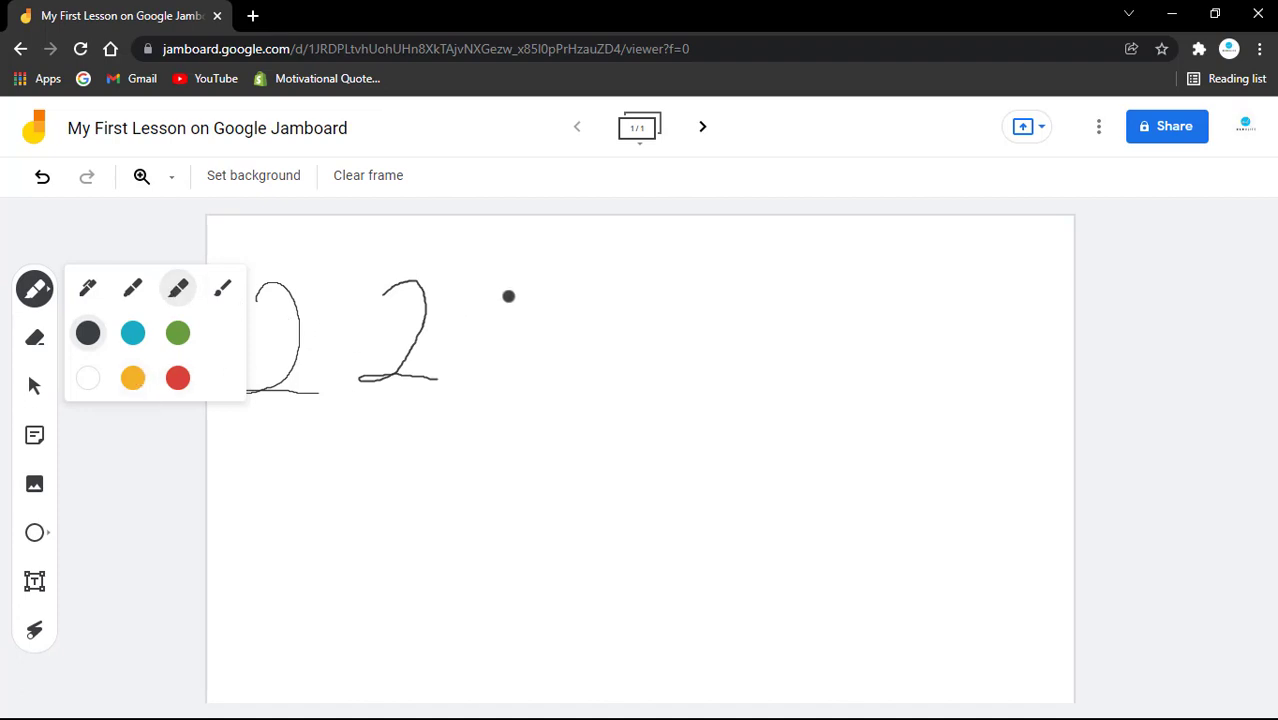
{"action": "mouse_move", "coordinate": [506, 305]}
{"action": "left_mouse_down"}
{"action": "mouse_move", "coordinate": [559, 326]}
{"action": "mouse_move", "coordinate": [485, 380]}
{"action": "mouse_move", "coordinate": [583, 389]}
{"action": "left_mouse_up"}
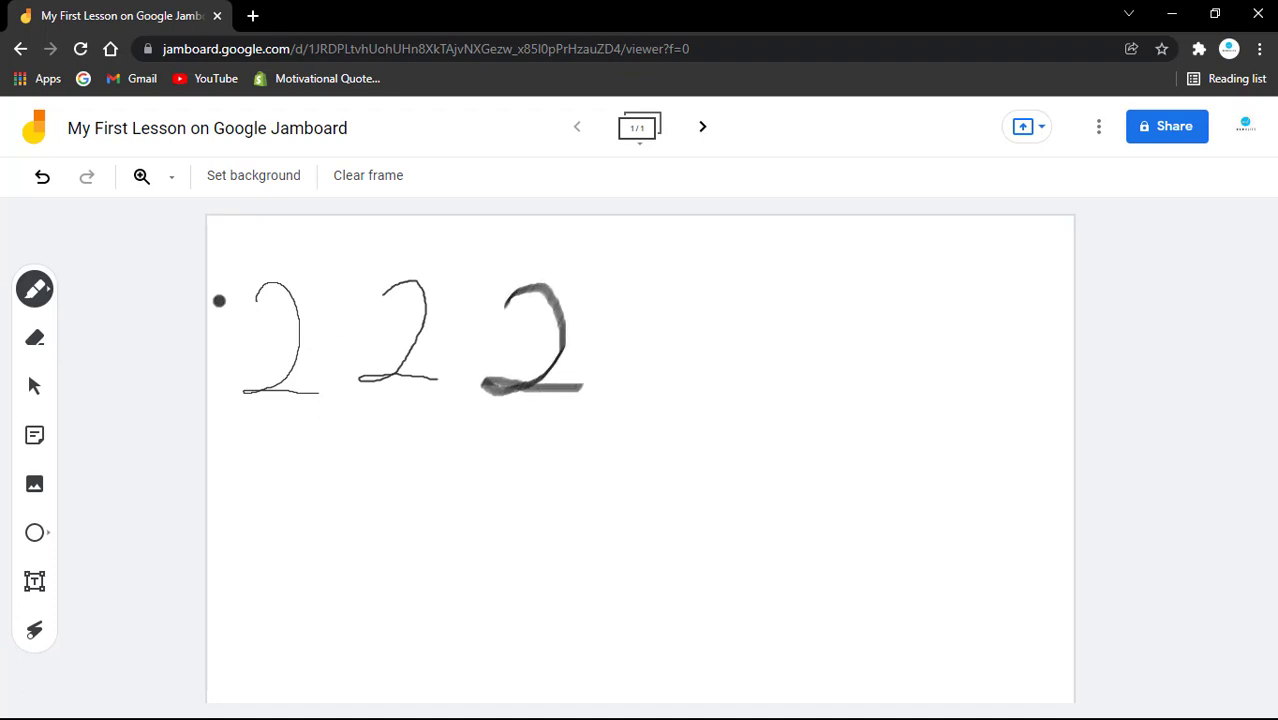
Write a fourth number 2 at the end of the row with the brush tool.
{"action": "left_click", "coordinate": [30, 291]}
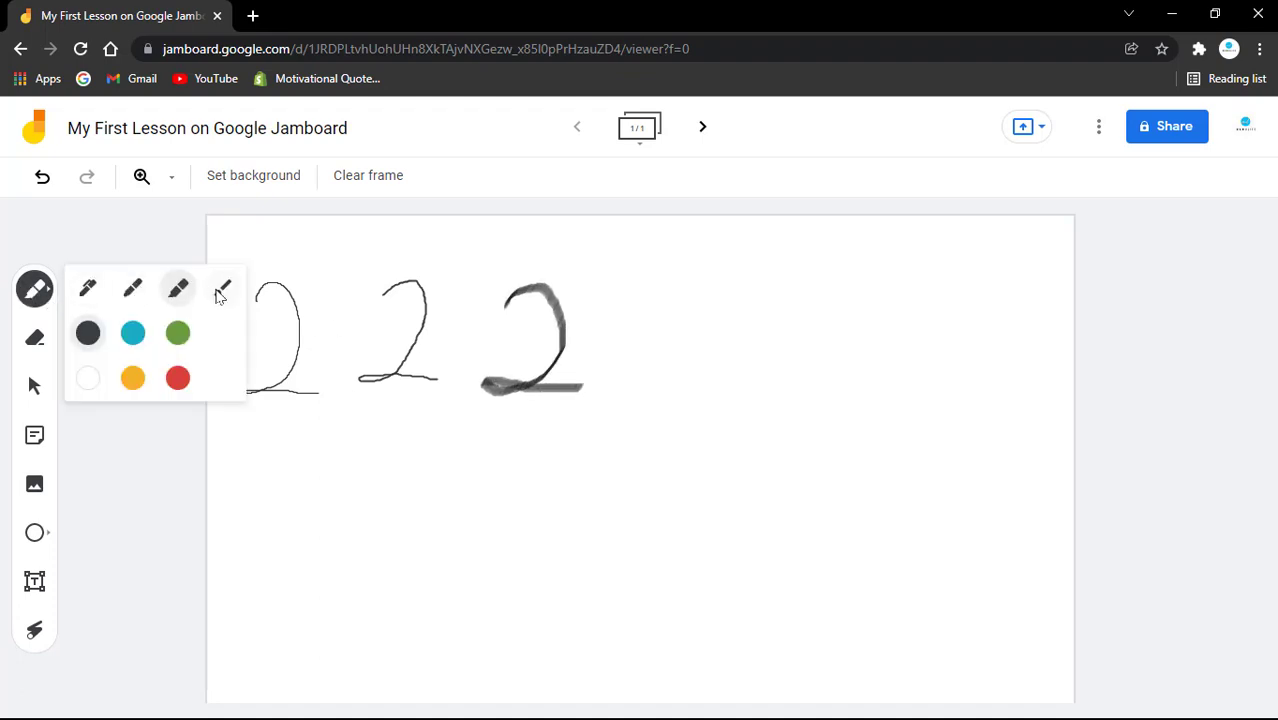
{"action": "left_click", "coordinate": [221, 294]}
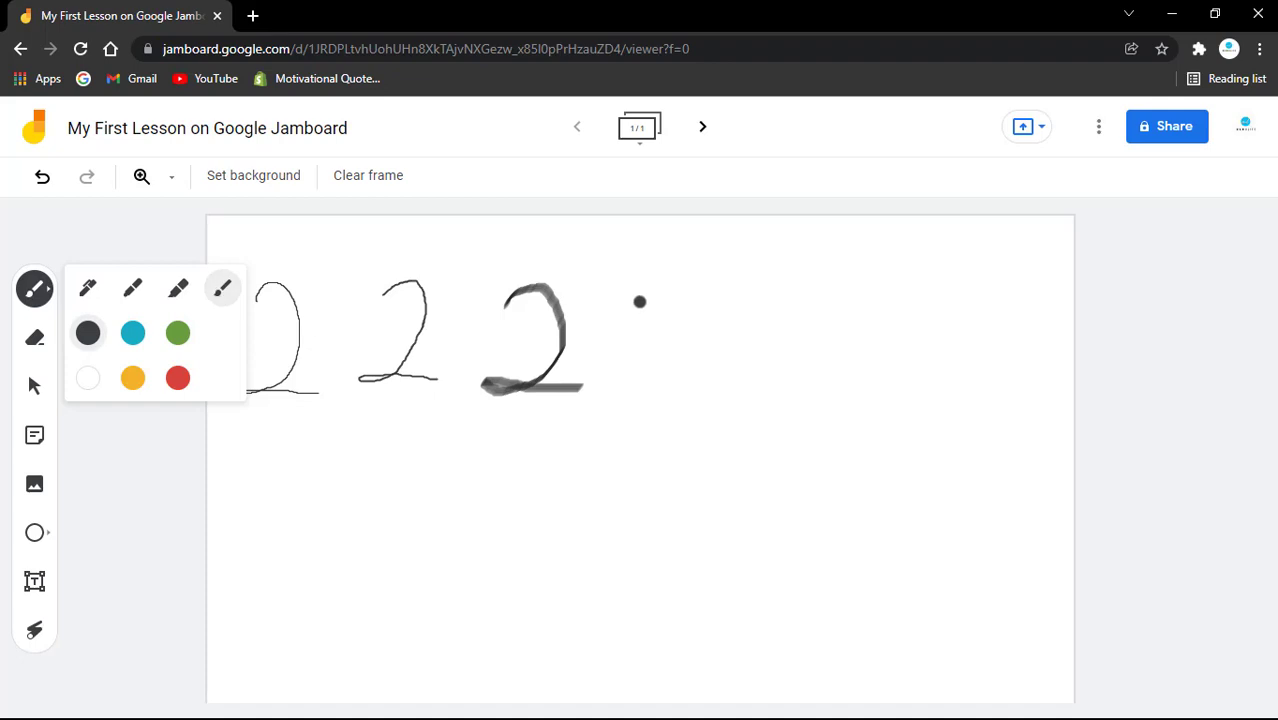
{"action": "left_click_drag", "start_coordinate": [638, 301], "coordinate": [656, 294]}
{"action": "mouse_move", "coordinate": [684, 371]}
{"action": "left_mouse_down"}
{"action": "mouse_move", "coordinate": [608, 392]}
{"action": "mouse_move", "coordinate": [724, 396]}
{"action": "left_mouse_up"}
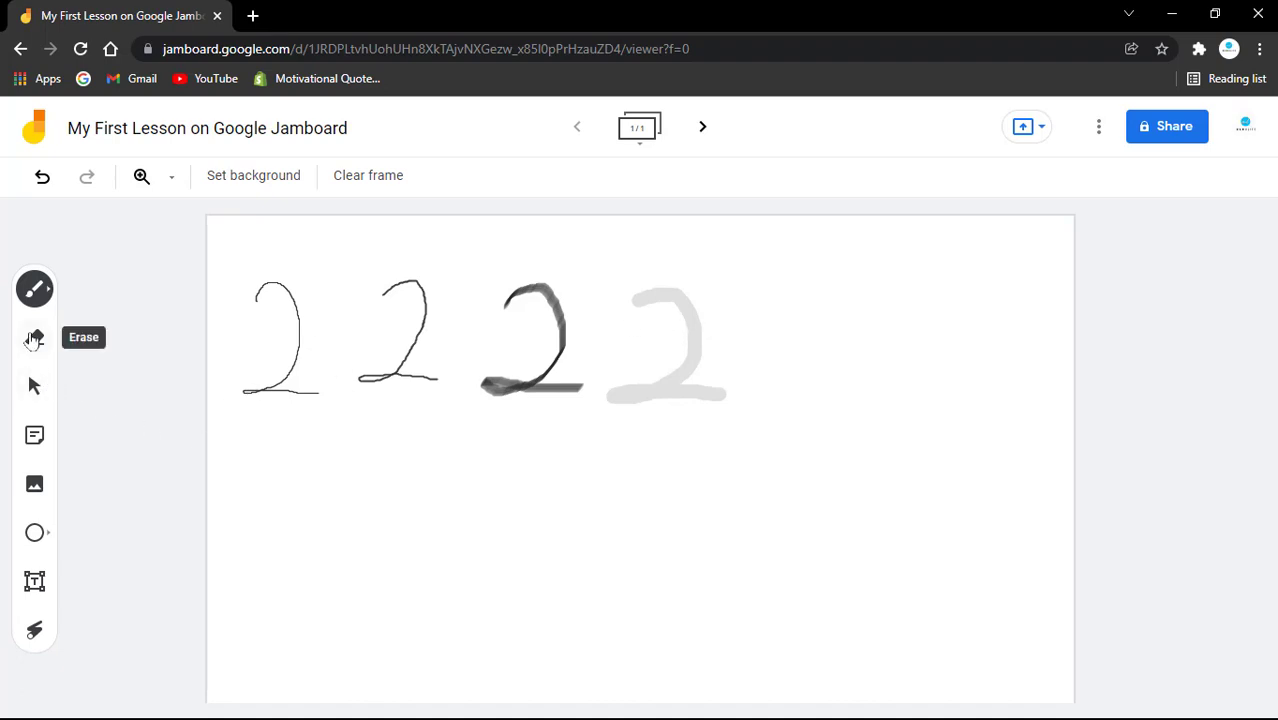
Erase the first two handwritten numbers and part of the third, and clear everything else from the frame.
{"action": "left_click", "coordinate": [34, 338]}
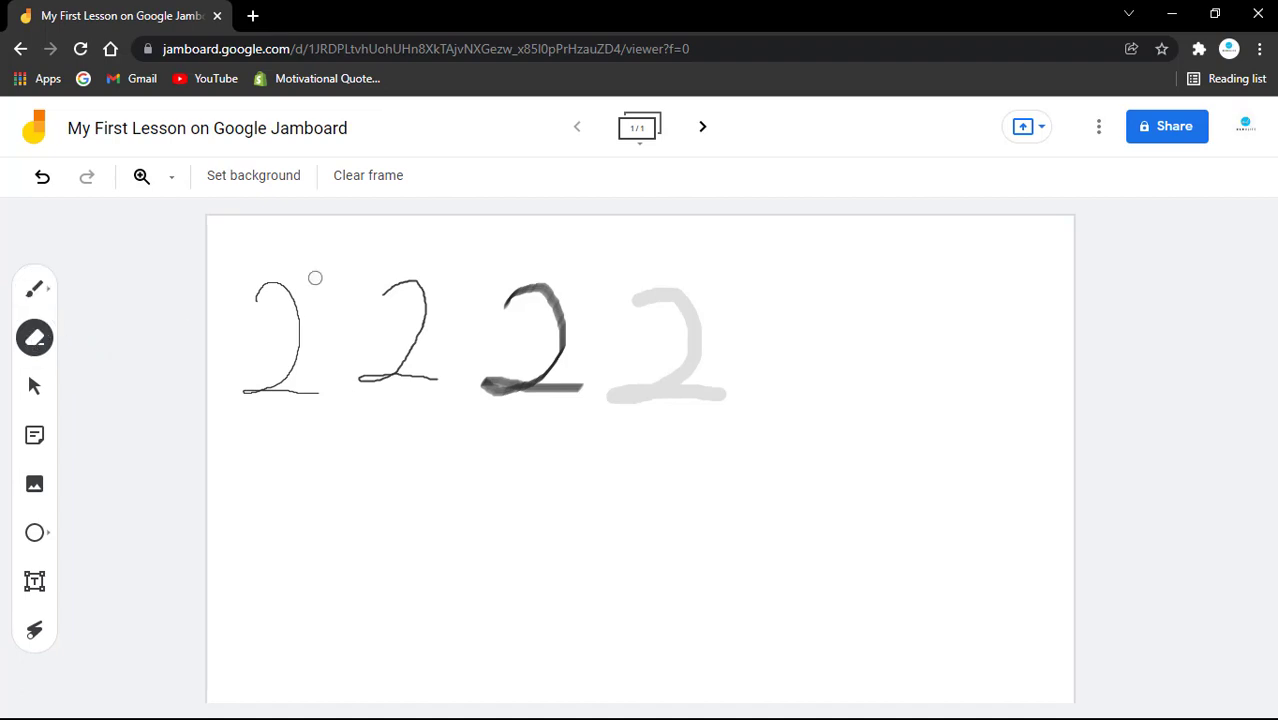
{"action": "mouse_move", "coordinate": [261, 305]}
{"action": "left_mouse_down"}
{"action": "mouse_move", "coordinate": [260, 278]}
{"action": "mouse_move", "coordinate": [286, 302]}
{"action": "mouse_move", "coordinate": [286, 288]}
{"action": "mouse_move", "coordinate": [296, 345]}
{"action": "mouse_move", "coordinate": [285, 377]}
{"action": "mouse_move", "coordinate": [250, 389]}
{"action": "mouse_move", "coordinate": [328, 394]}
{"action": "left_mouse_up"}
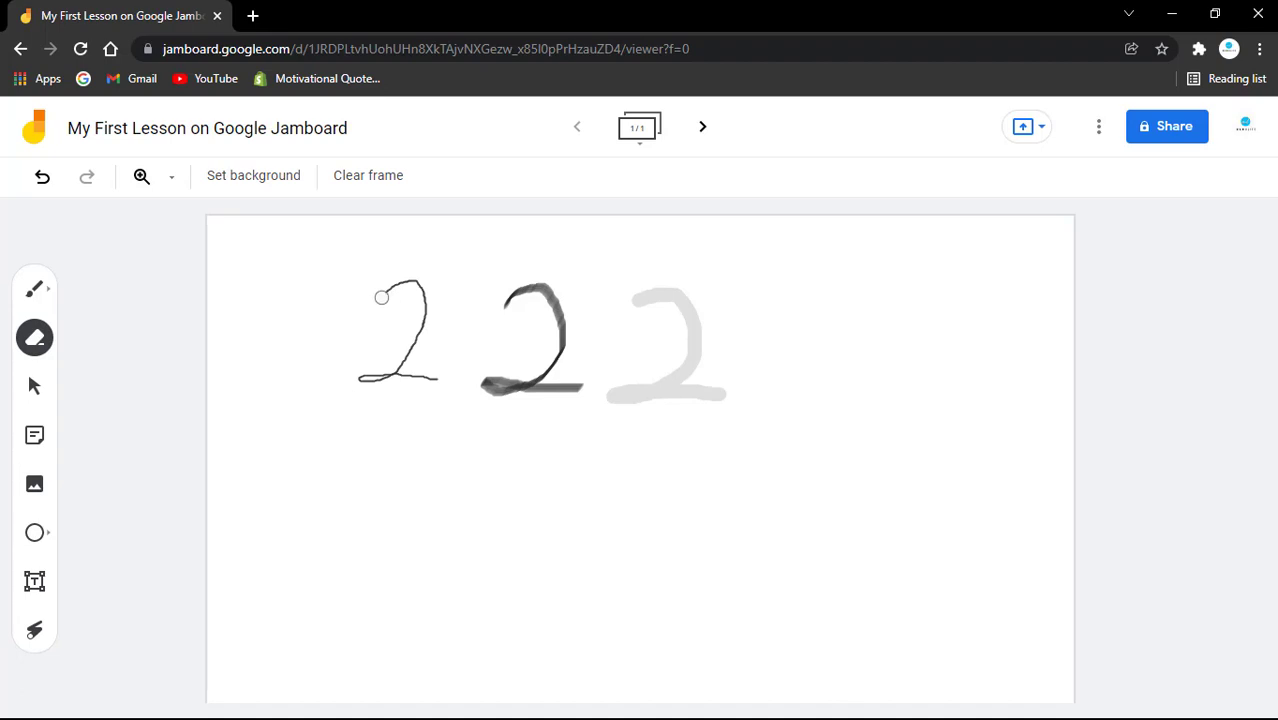
{"action": "mouse_move", "coordinate": [380, 296]}
{"action": "left_mouse_down"}
{"action": "mouse_move", "coordinate": [422, 289]}
{"action": "mouse_move", "coordinate": [420, 345]}
{"action": "mouse_move", "coordinate": [317, 399]}
{"action": "mouse_move", "coordinate": [434, 334]}
{"action": "mouse_move", "coordinate": [400, 345]}
{"action": "mouse_move", "coordinate": [424, 331]}
{"action": "mouse_move", "coordinate": [402, 363]}
{"action": "mouse_move", "coordinate": [531, 377]}
{"action": "mouse_move", "coordinate": [479, 391]}
{"action": "mouse_move", "coordinate": [531, 386]}
{"action": "mouse_move", "coordinate": [556, 342]}
{"action": "mouse_move", "coordinate": [553, 293]}
{"action": "mouse_move", "coordinate": [505, 288]}
{"action": "left_mouse_up"}
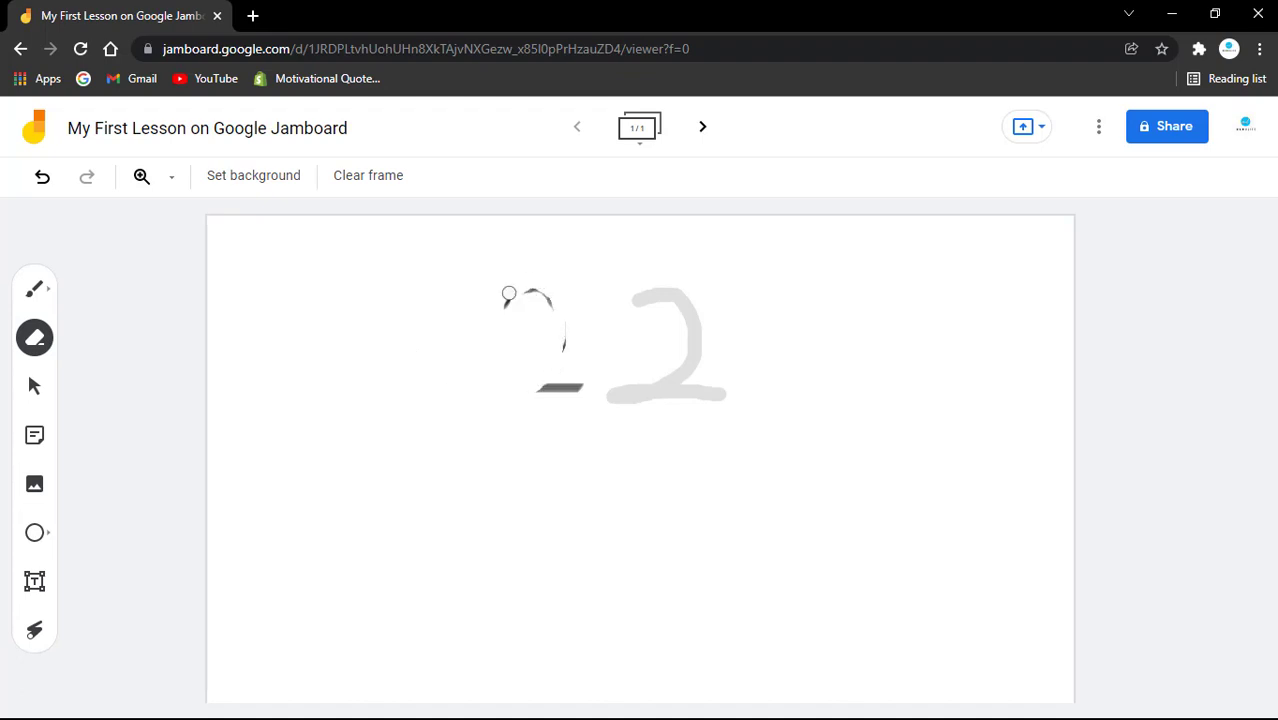
{"action": "left_click", "coordinate": [368, 177]}
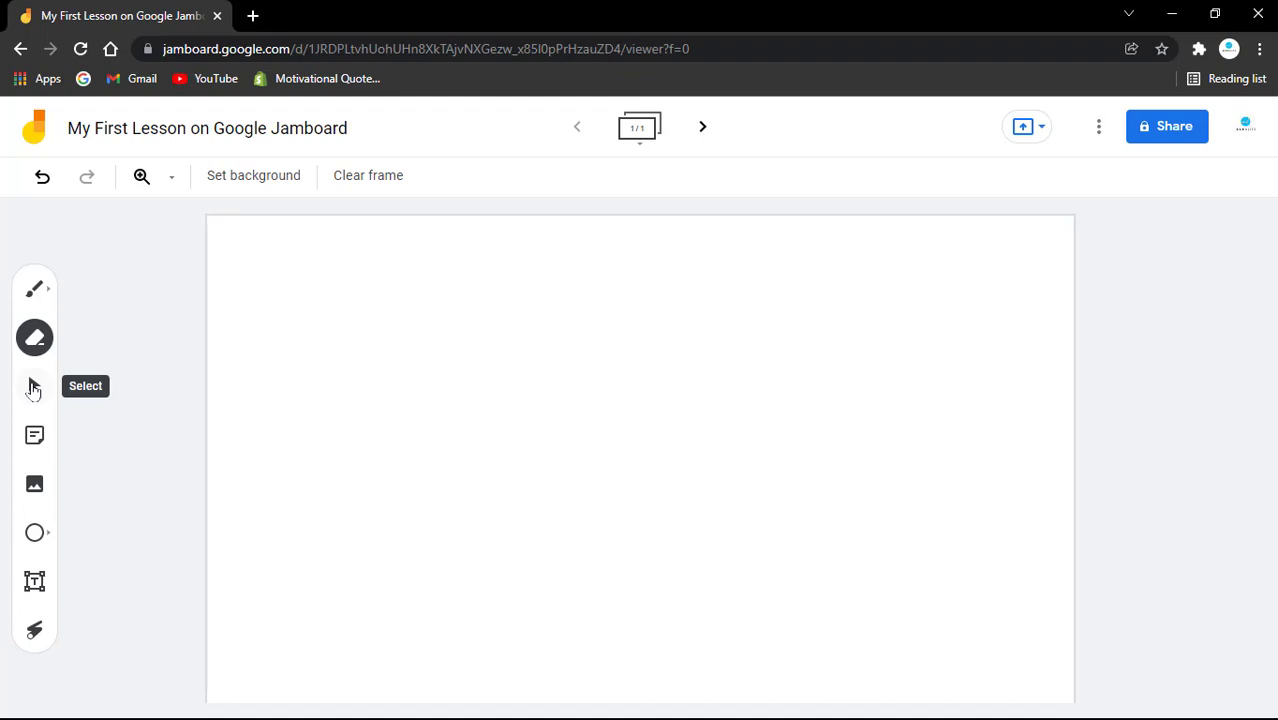
Create a sticky note reading "Hello There", trying out the available colours and saving it in light blue.
{"action": "left_click", "coordinate": [33, 388]}
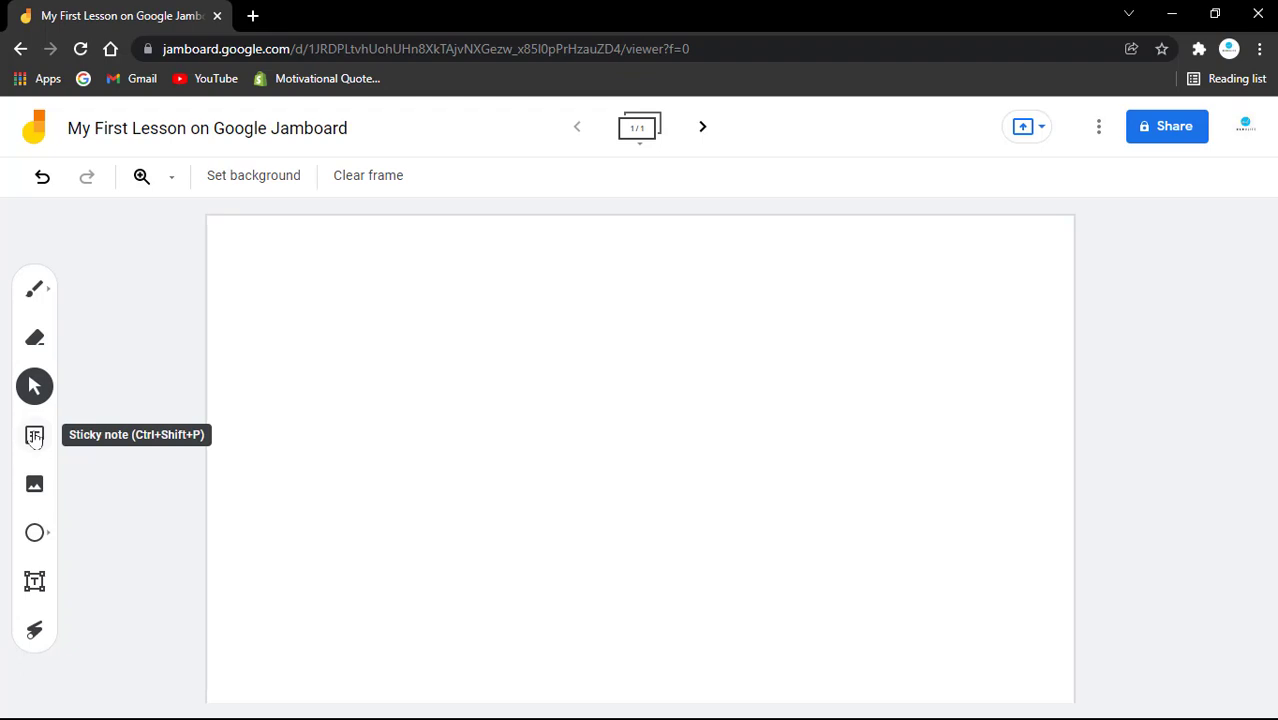
{"action": "left_click", "coordinate": [34, 437]}
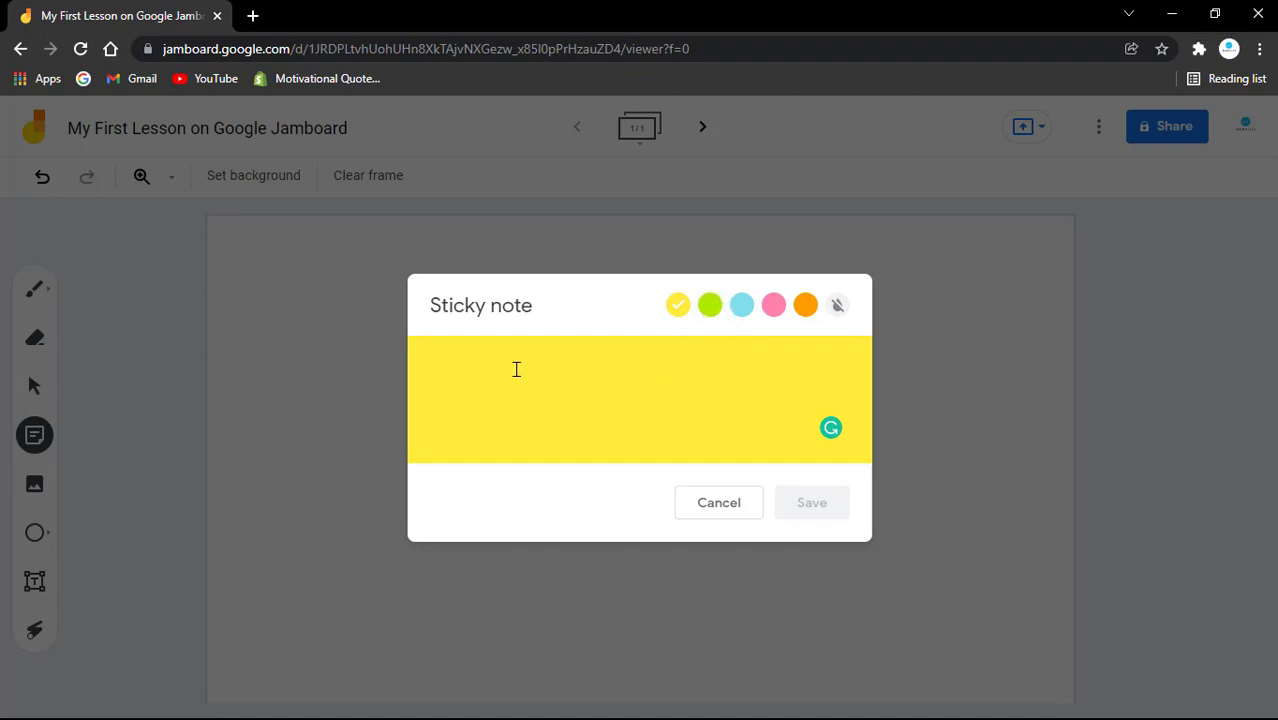
{"action": "type", "text": "Hello "}
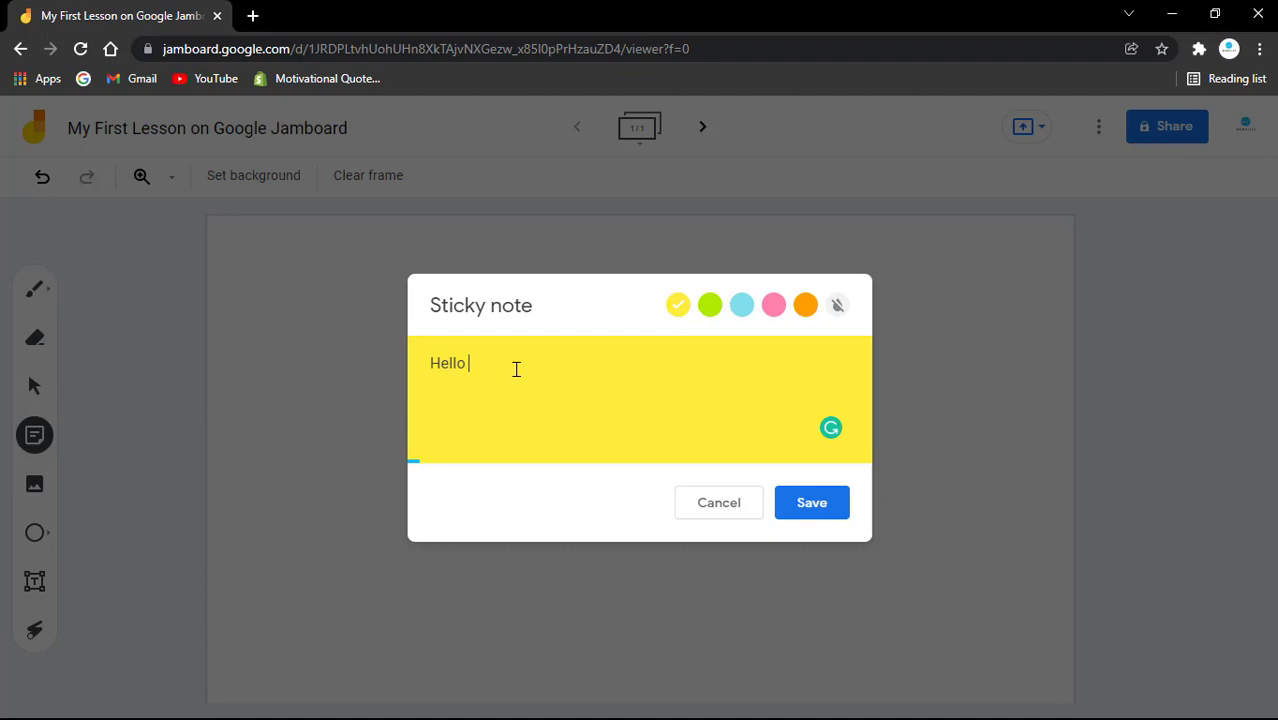
{"action": "type", "text": "There"}
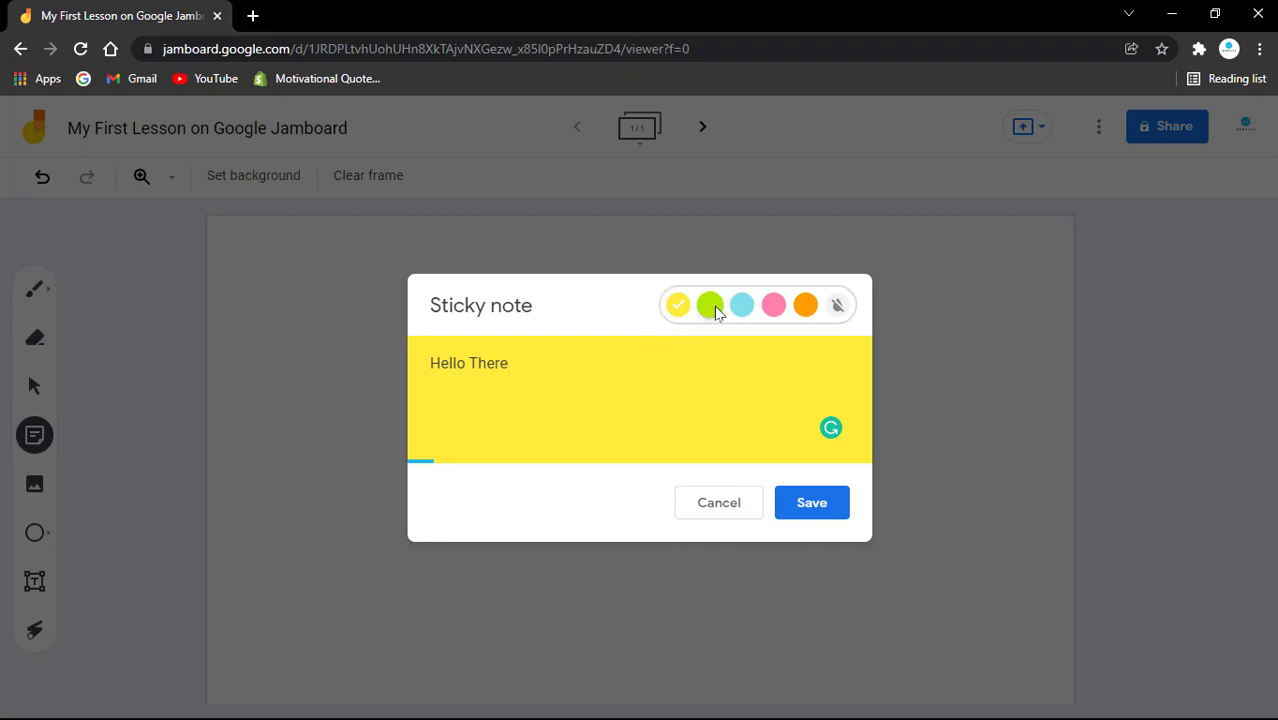
{"action": "left_click", "coordinate": [711, 306]}
{"action": "left_click", "coordinate": [741, 305]}
{"action": "left_click", "coordinate": [773, 305]}
{"action": "left_click", "coordinate": [805, 305]}
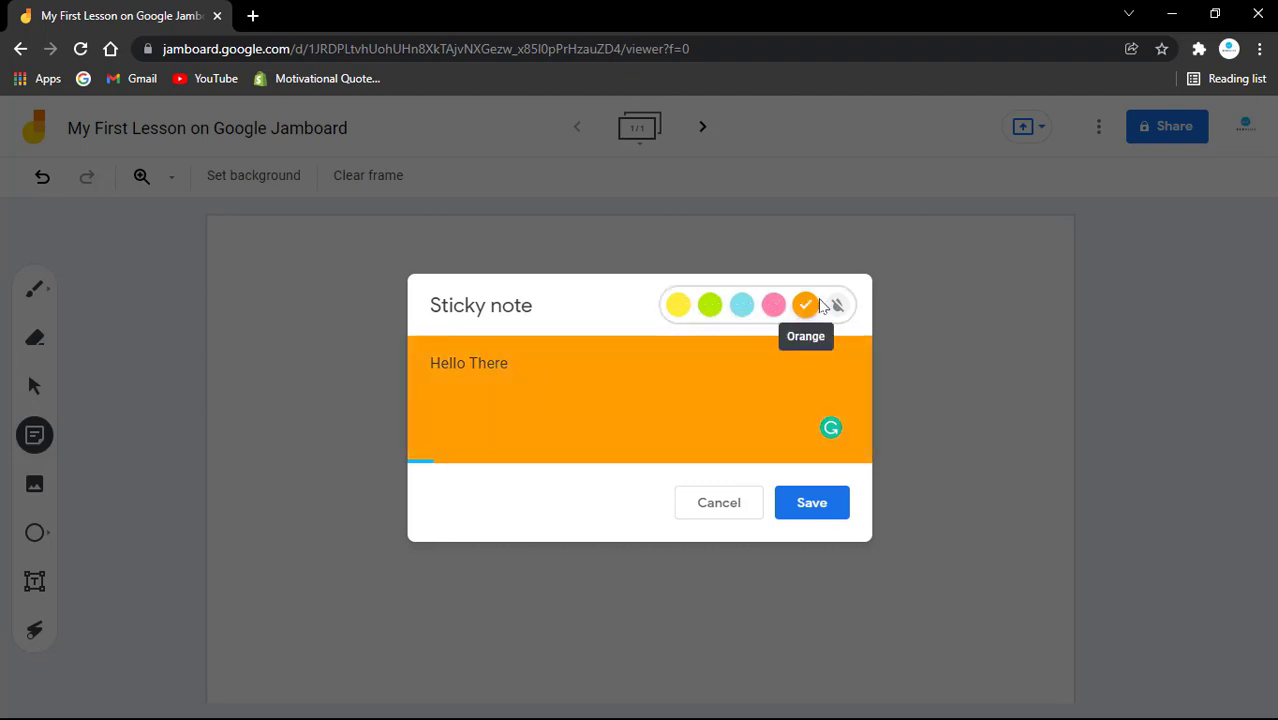
{"action": "left_click", "coordinate": [837, 306]}
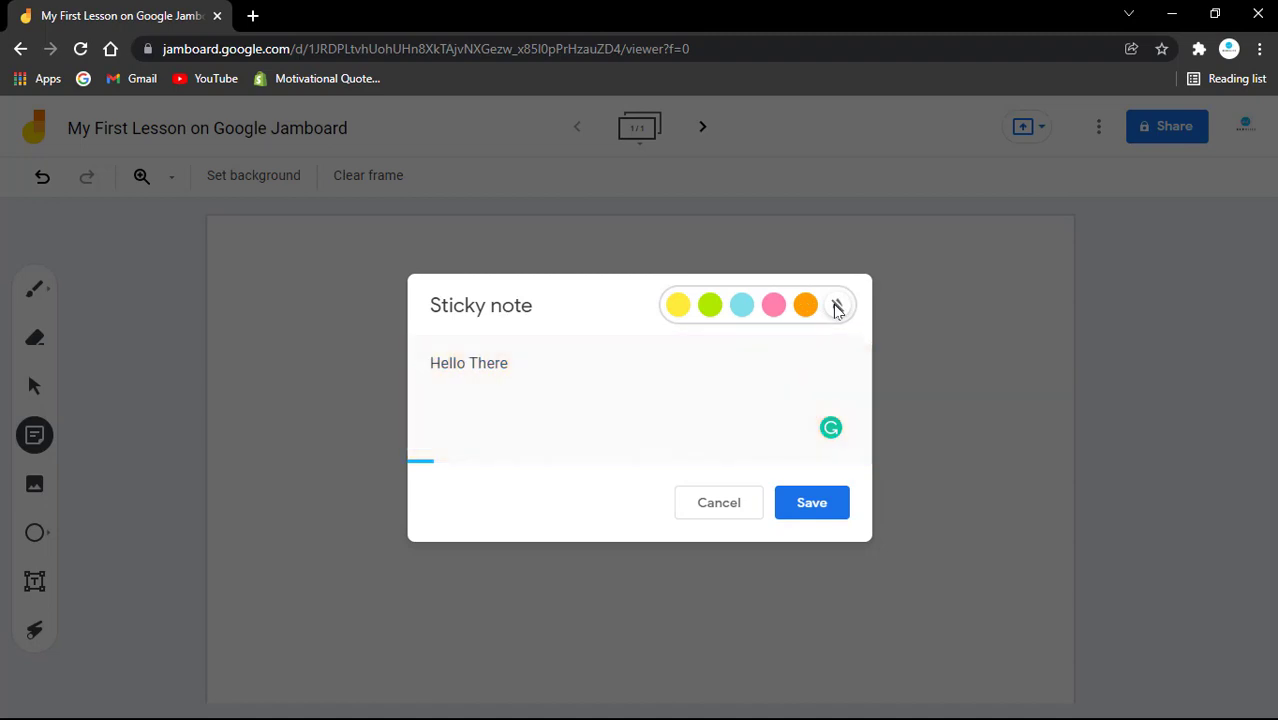
{"action": "left_click", "coordinate": [740, 306]}
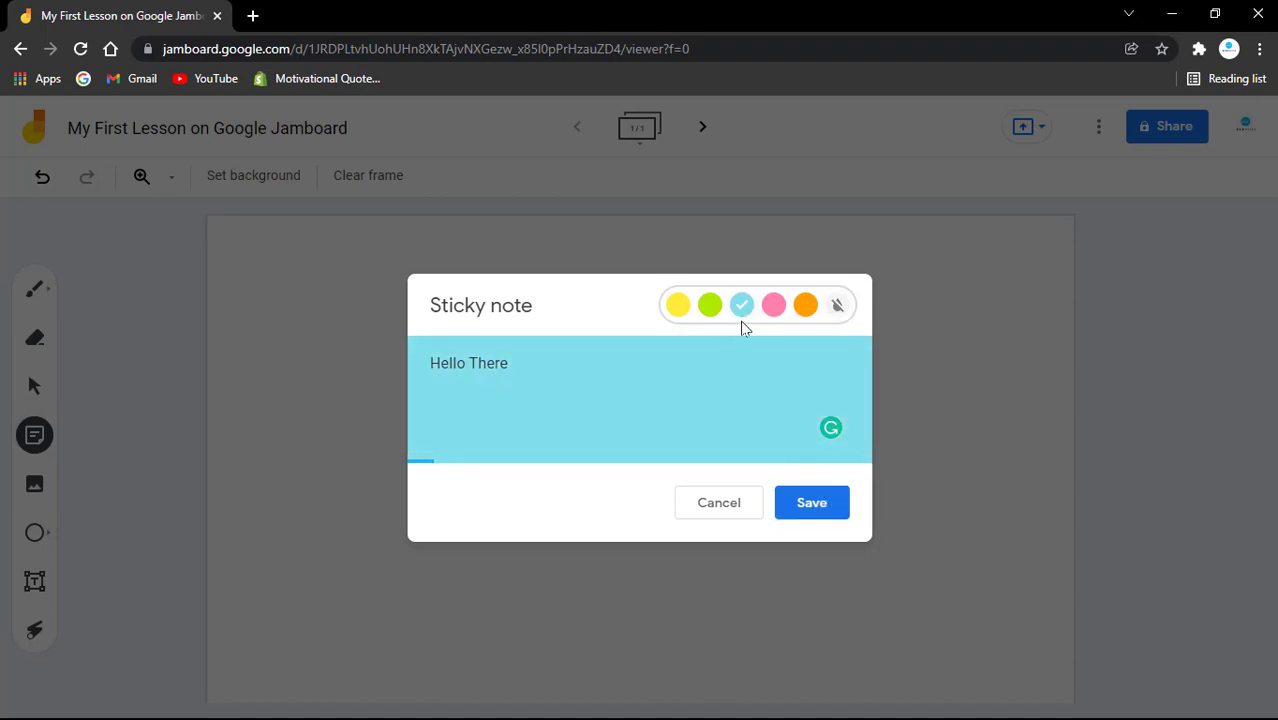
{"action": "left_click", "coordinate": [815, 509]}
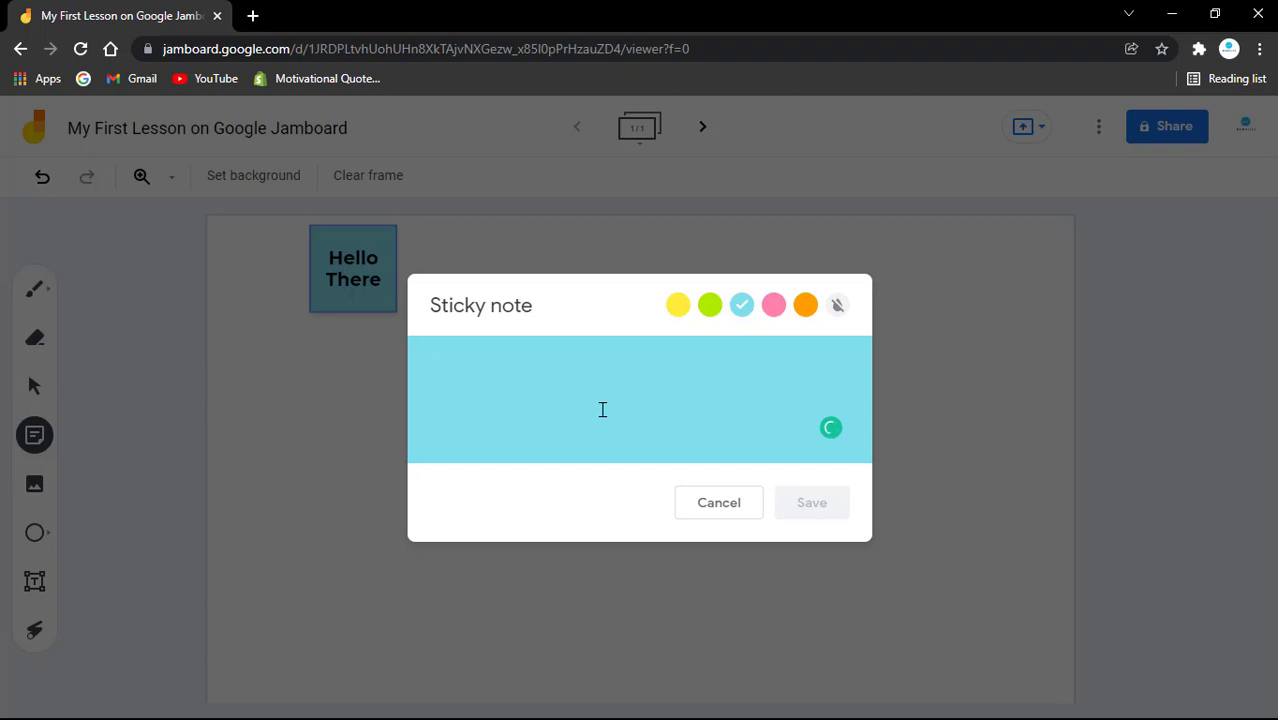
Add a second sticky note reading "This is another note", preview the other colours, and save it in yellow.
{"action": "type", "text": "The"}
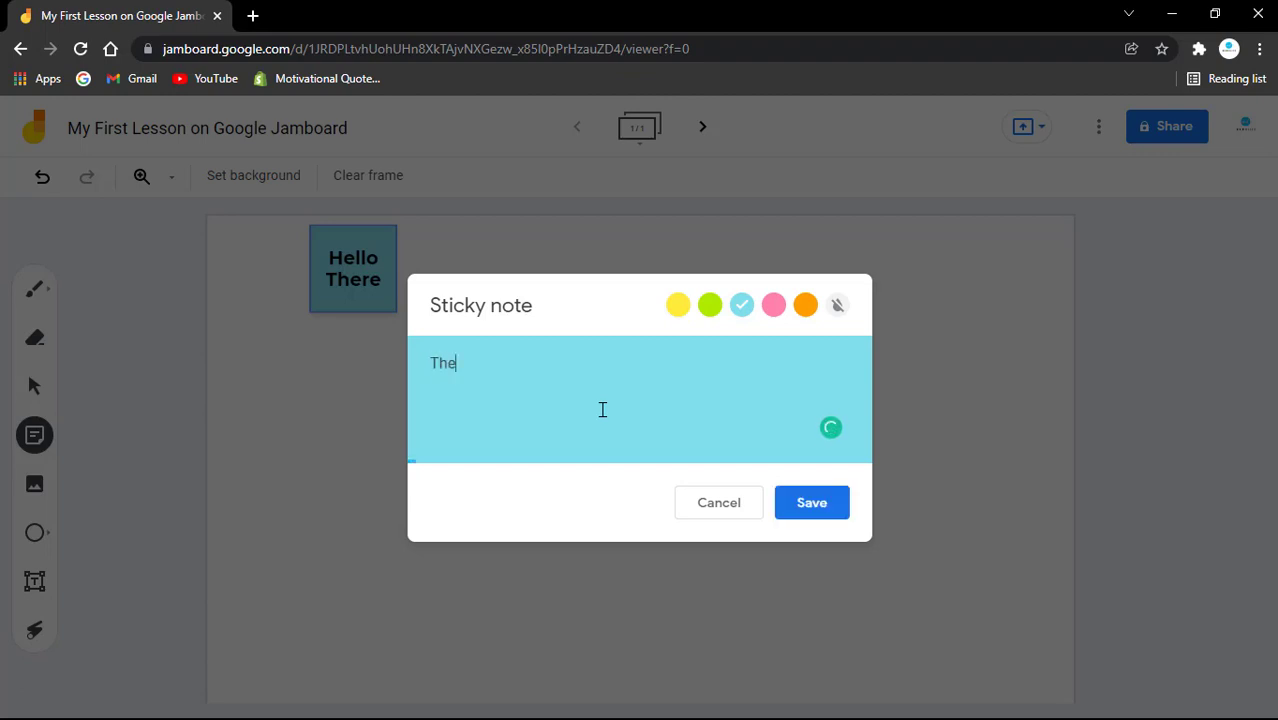
{"action": "key", "text": "BackSpace"}
{"action": "type", "text": "is is another note"}
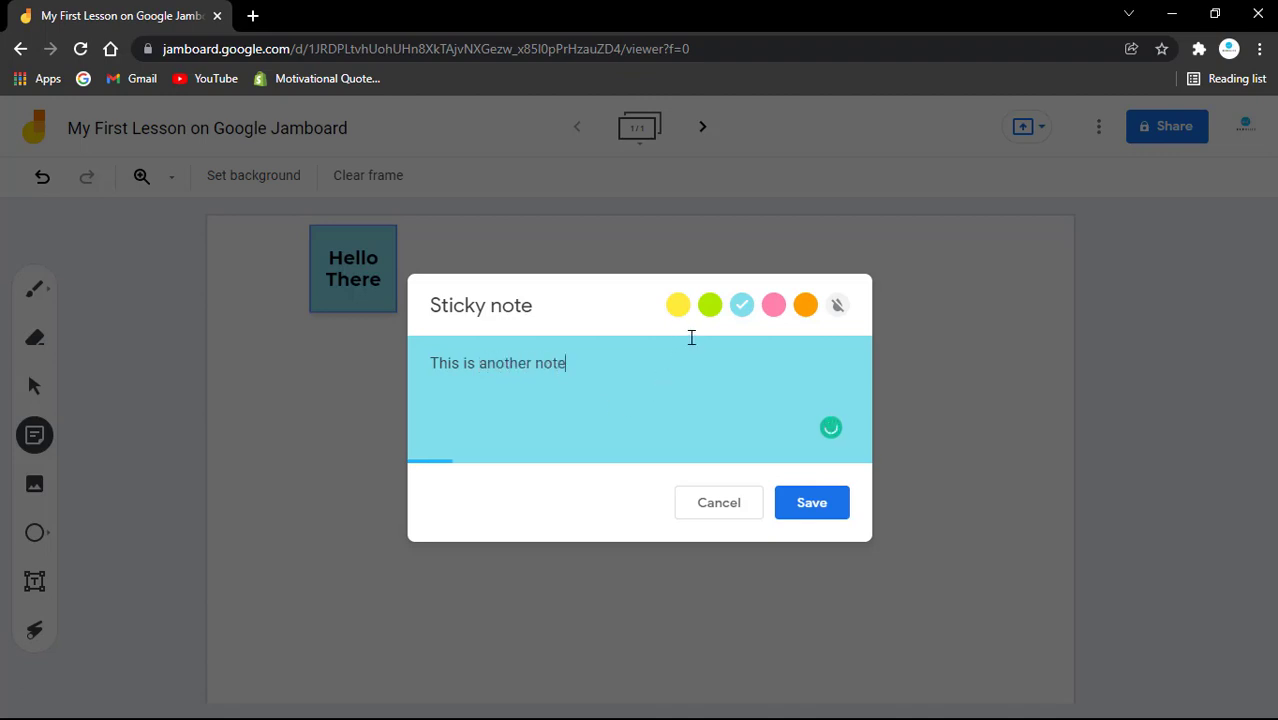
{"action": "left_click", "coordinate": [805, 306]}
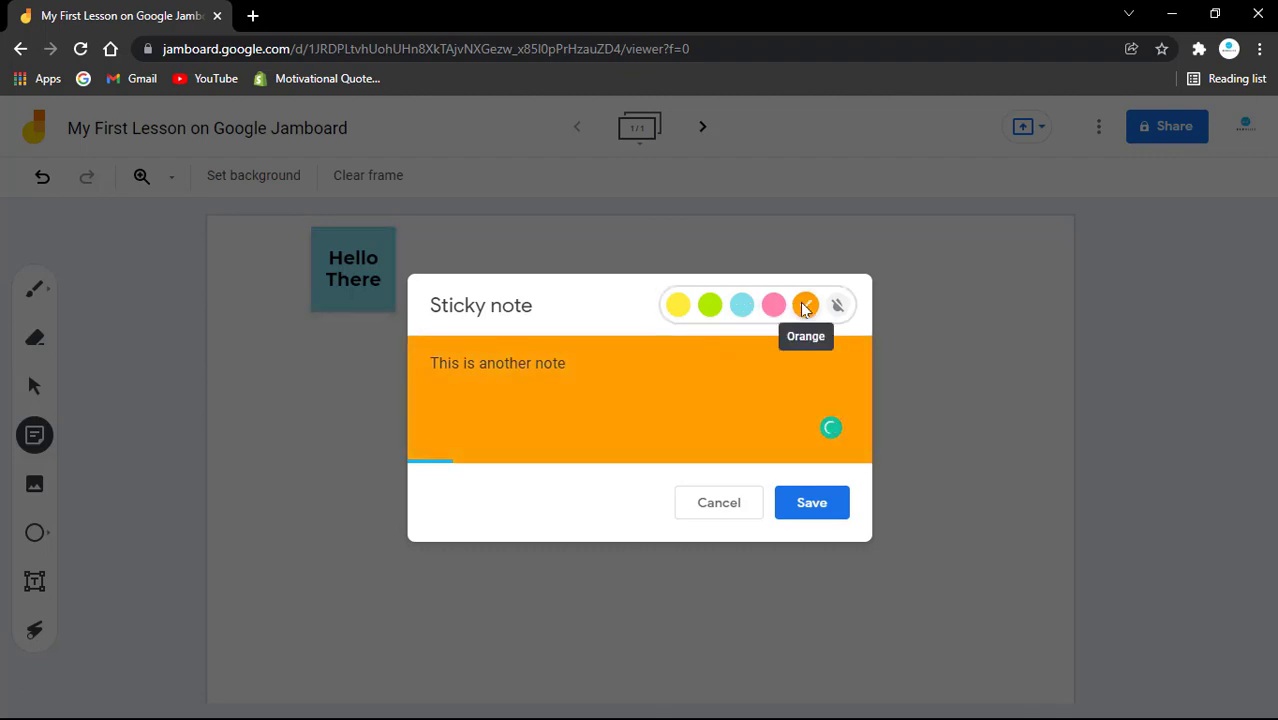
{"action": "left_click", "coordinate": [773, 306]}
{"action": "left_click", "coordinate": [741, 306]}
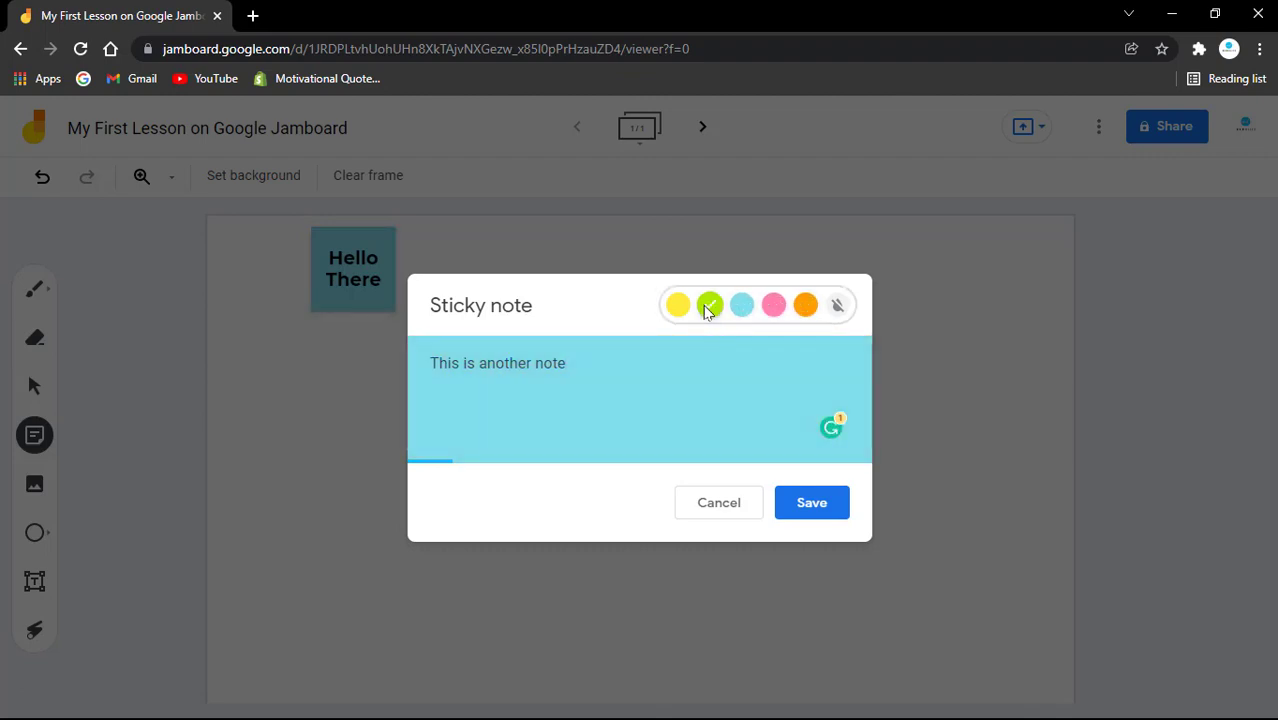
{"action": "left_click", "coordinate": [709, 306]}
{"action": "left_click", "coordinate": [677, 306]}
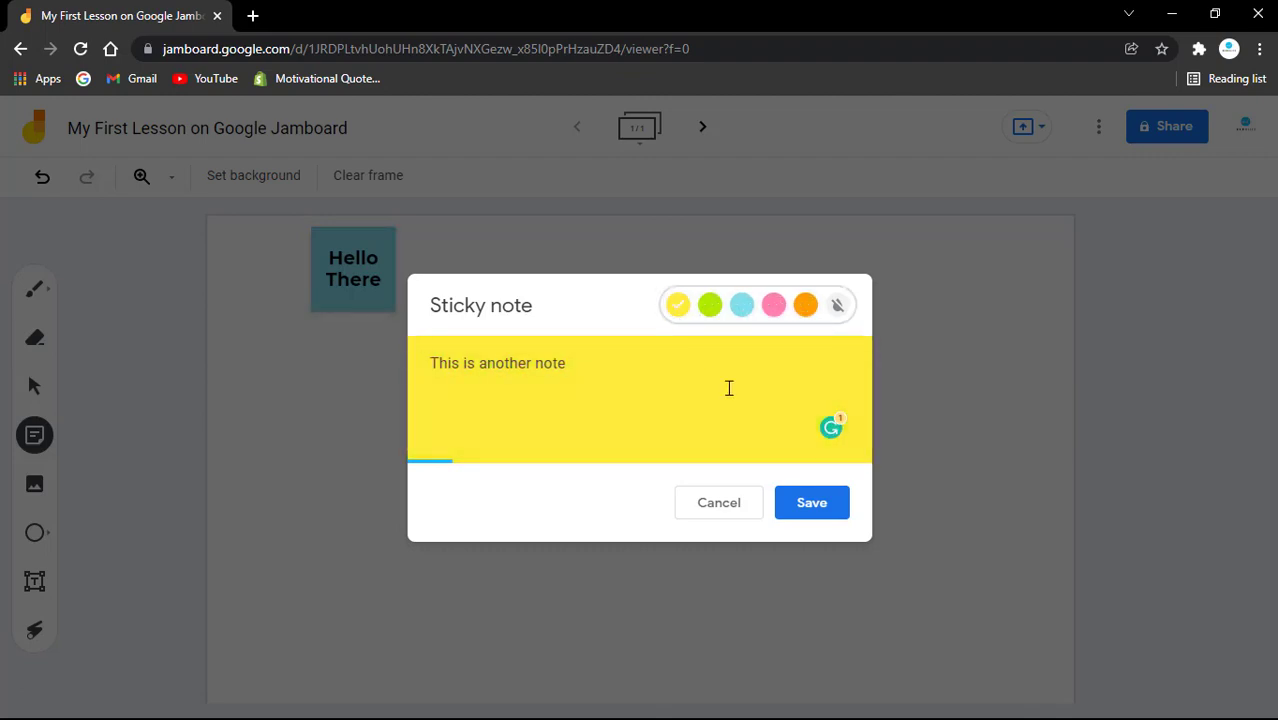
{"action": "left_click", "coordinate": [810, 505]}
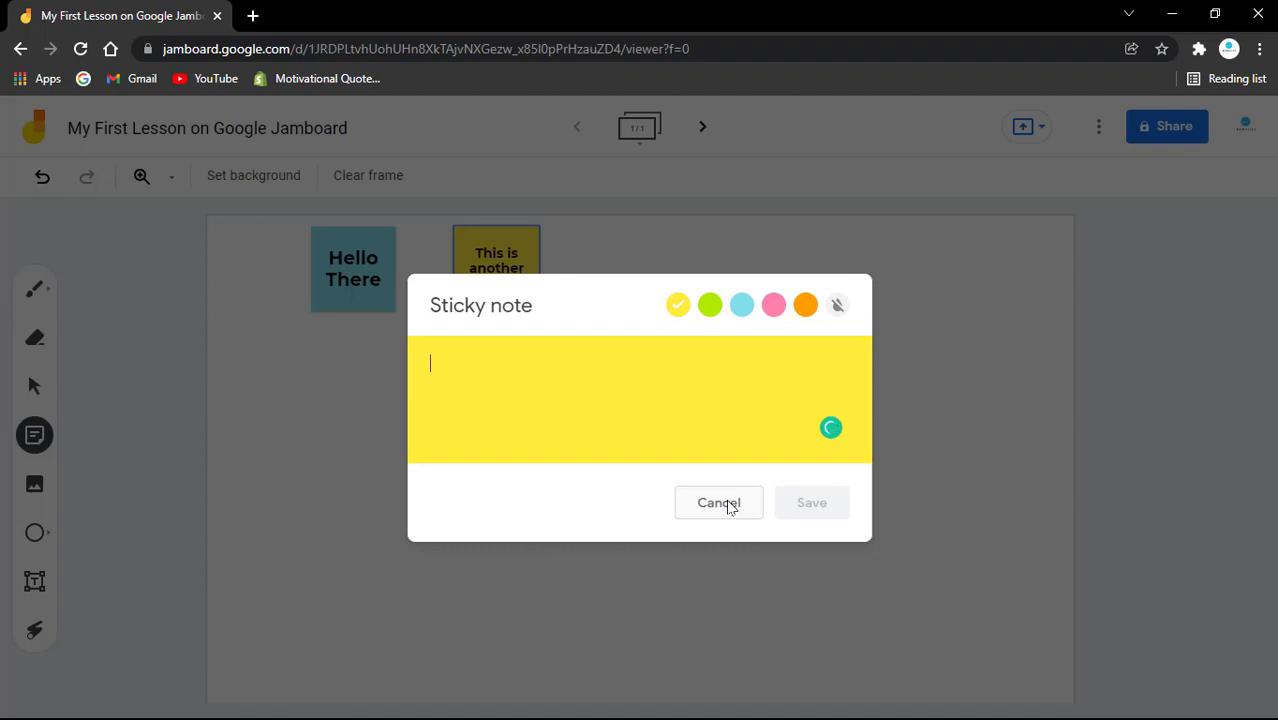
{"action": "left_click", "coordinate": [720, 503]}
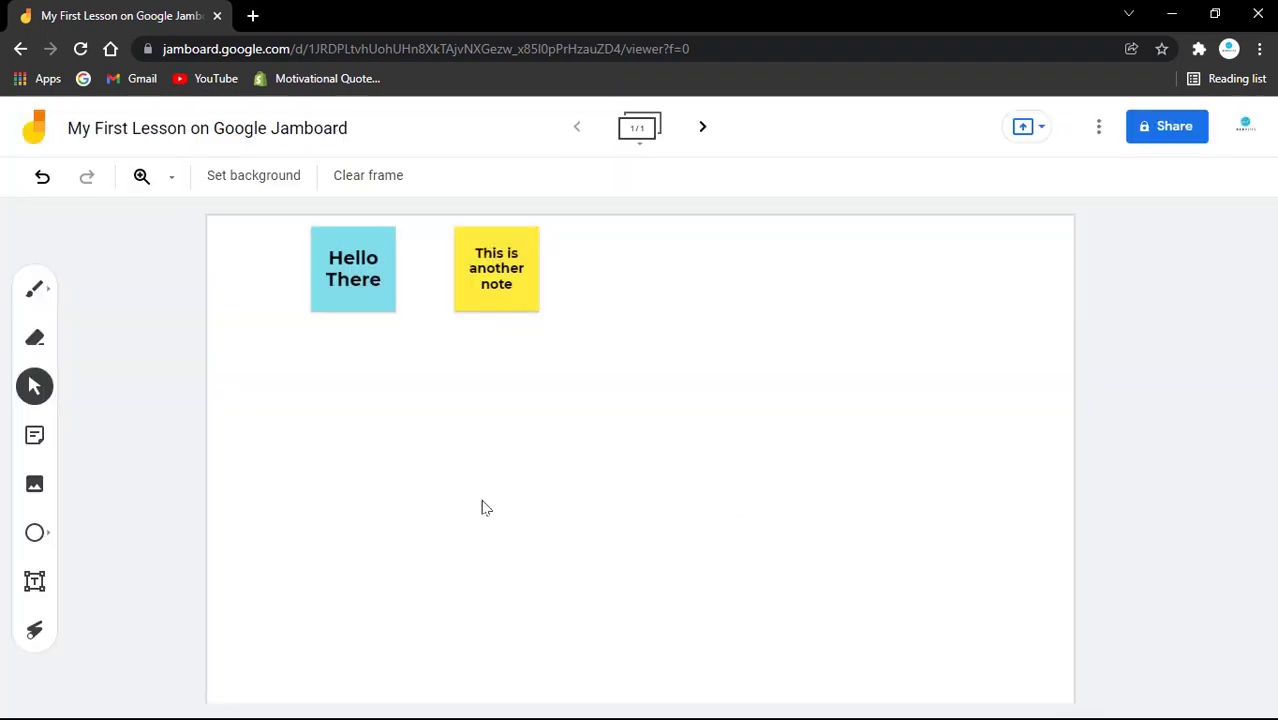
Add a pink sticky note reading "Yes, this is my third note" and close the note editor.
{"action": "left_click", "coordinate": [33, 437]}
{"action": "left_click", "coordinate": [705, 503]}
{"action": "left_click", "coordinate": [34, 435]}
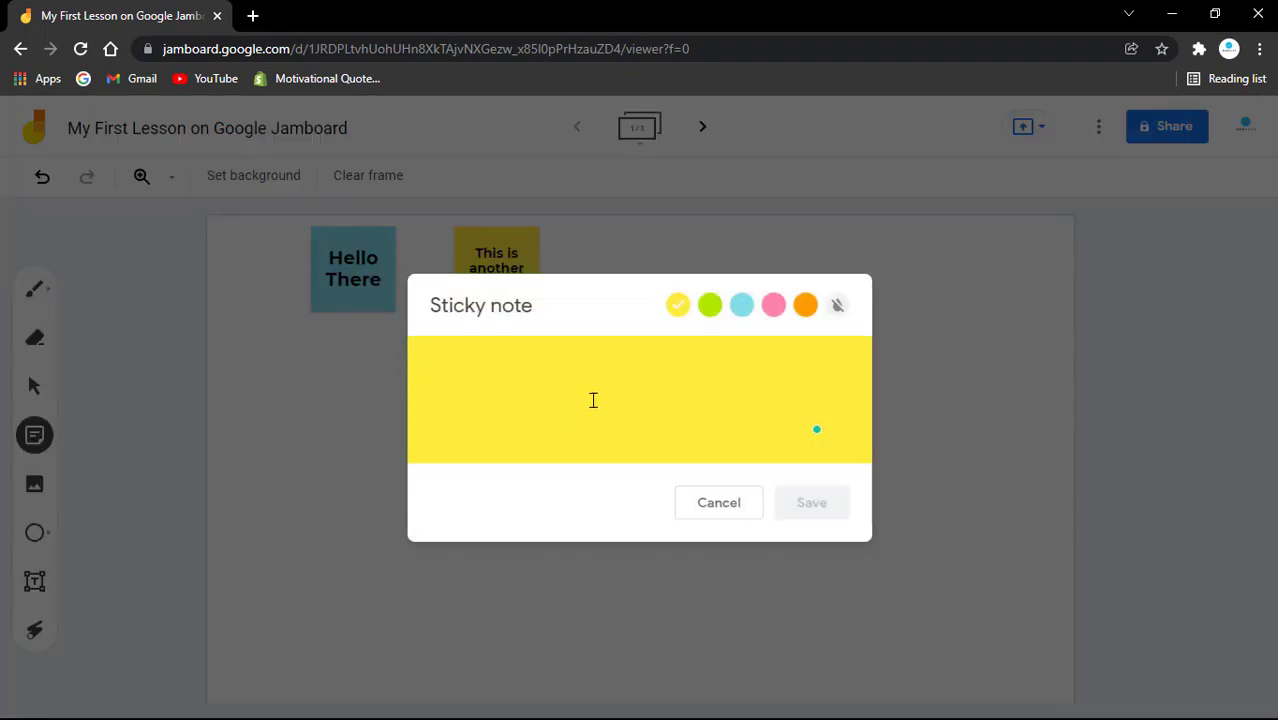
{"action": "type", "text": "Yes "}
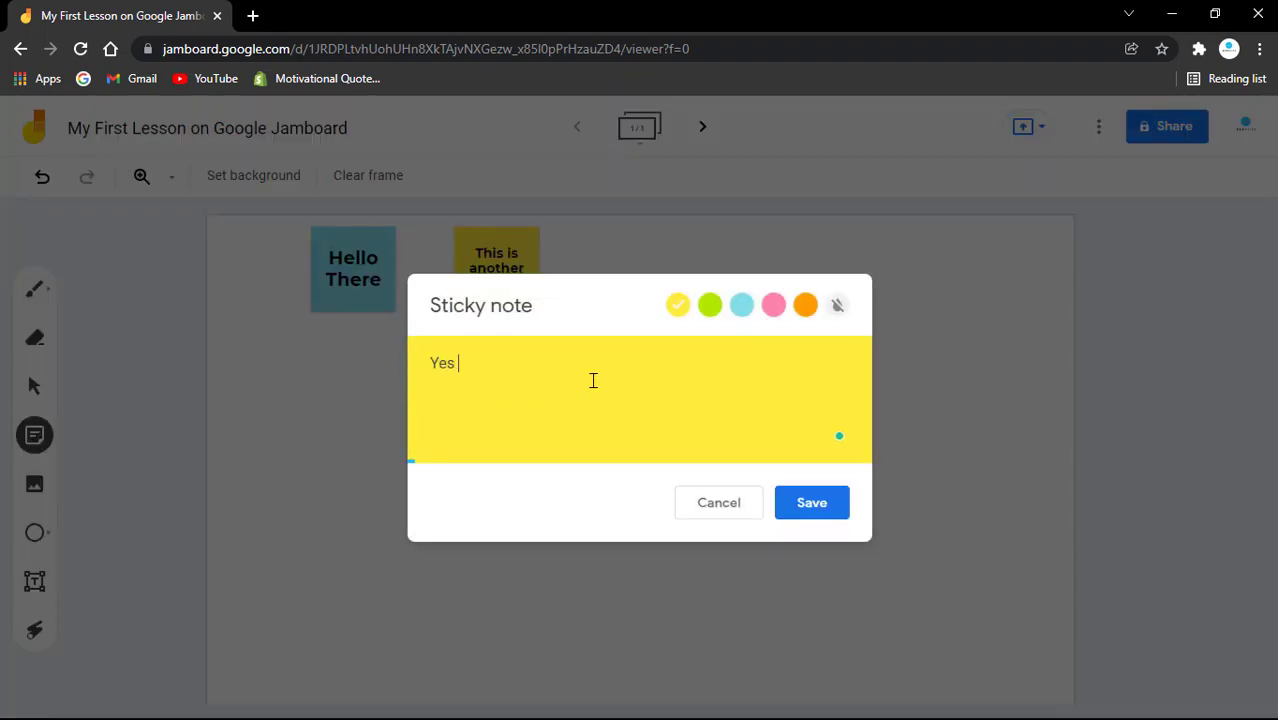
{"action": "type", "text": ", the=is is my "}
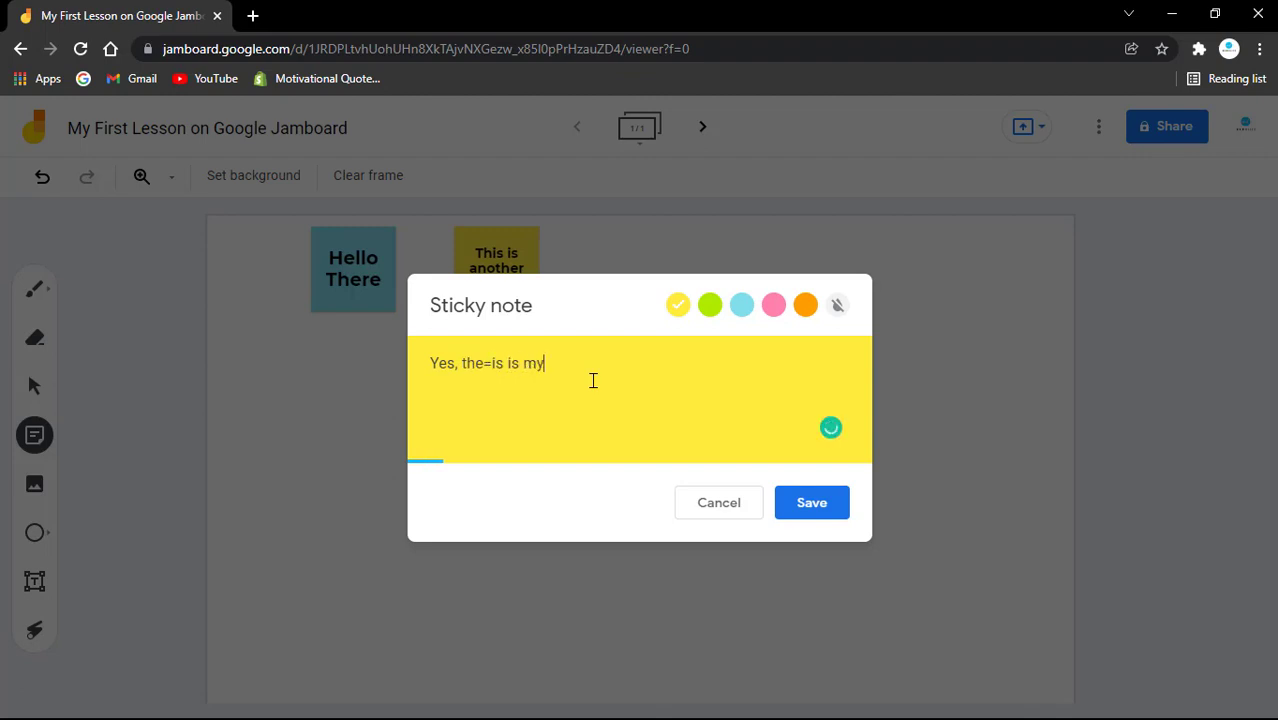
{"action": "type", "text": "third note"}
{"action": "key", "text": "BackSpace"}
{"action": "key", "text": "BackSpace"}
{"action": "left_click", "coordinate": [775, 308]}
{"action": "left_click", "coordinate": [825, 508]}
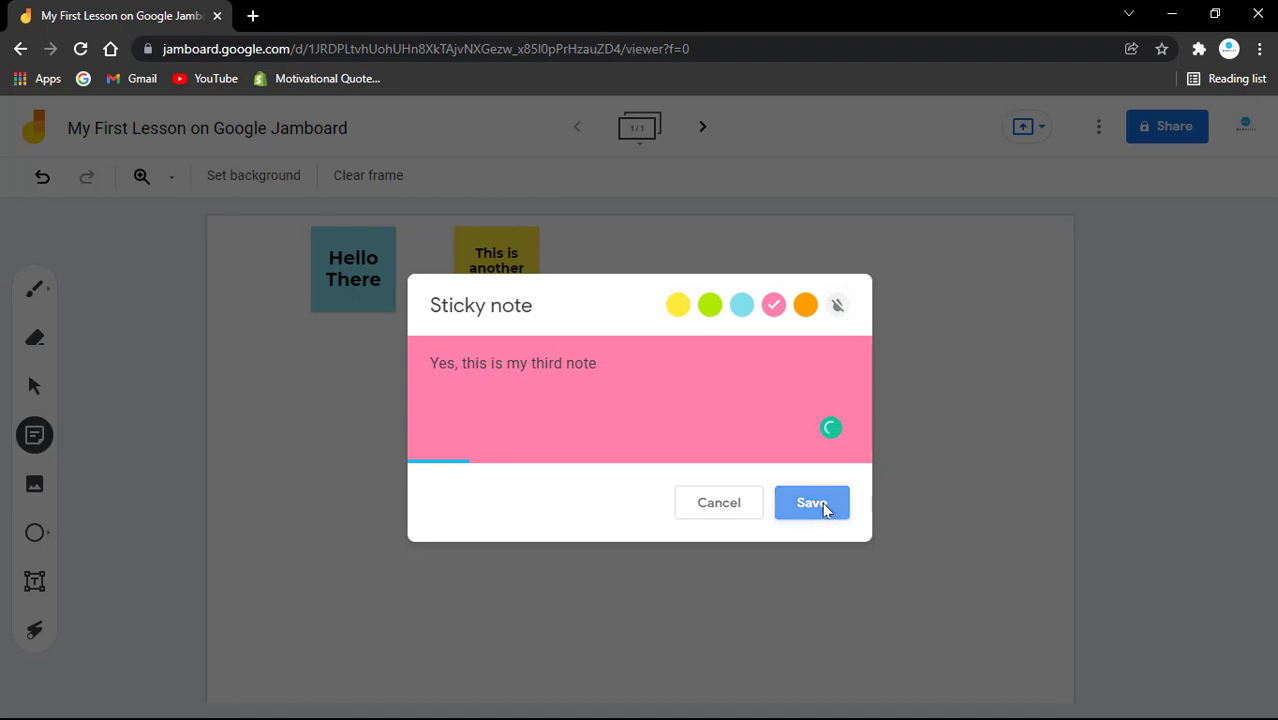
{"action": "left_click", "coordinate": [732, 503]}
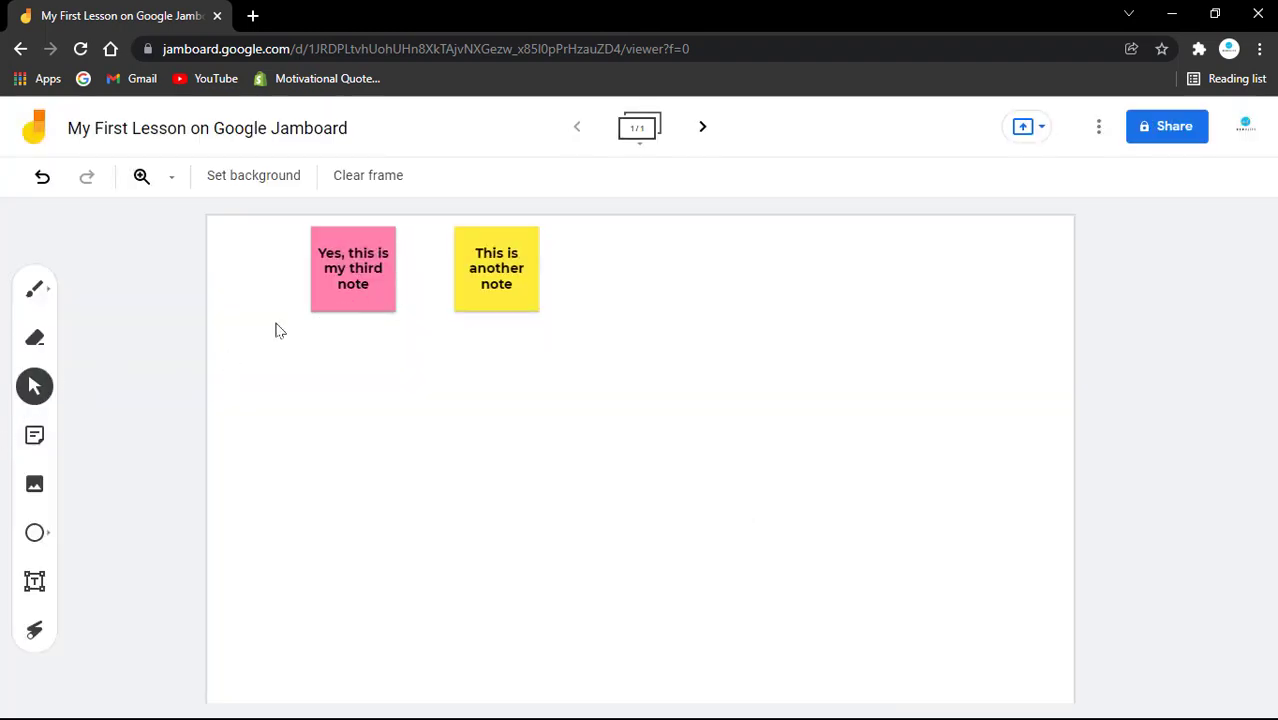
Arrange the blue, yellow and pink notes in that order in a closely spaced row along the frame's upper edge.
{"action": "left_click_drag", "start_coordinate": [342, 282], "coordinate": [628, 283]}
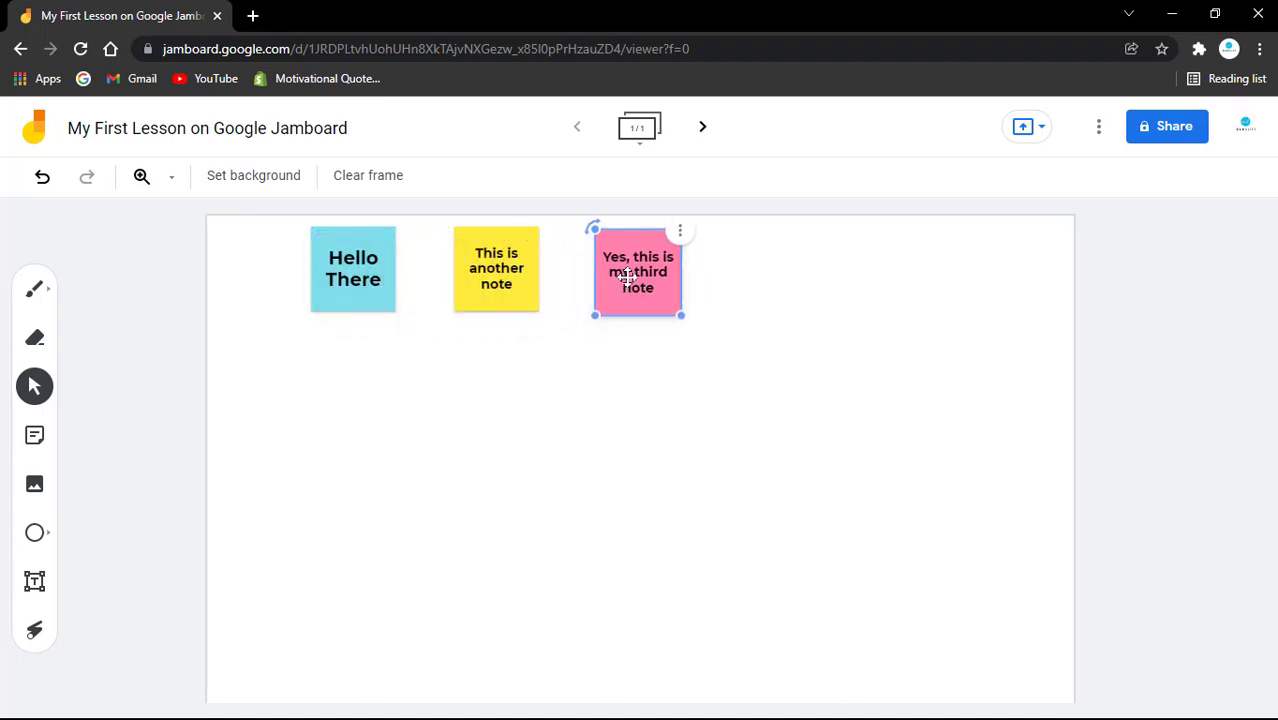
{"action": "left_click", "coordinate": [583, 387]}
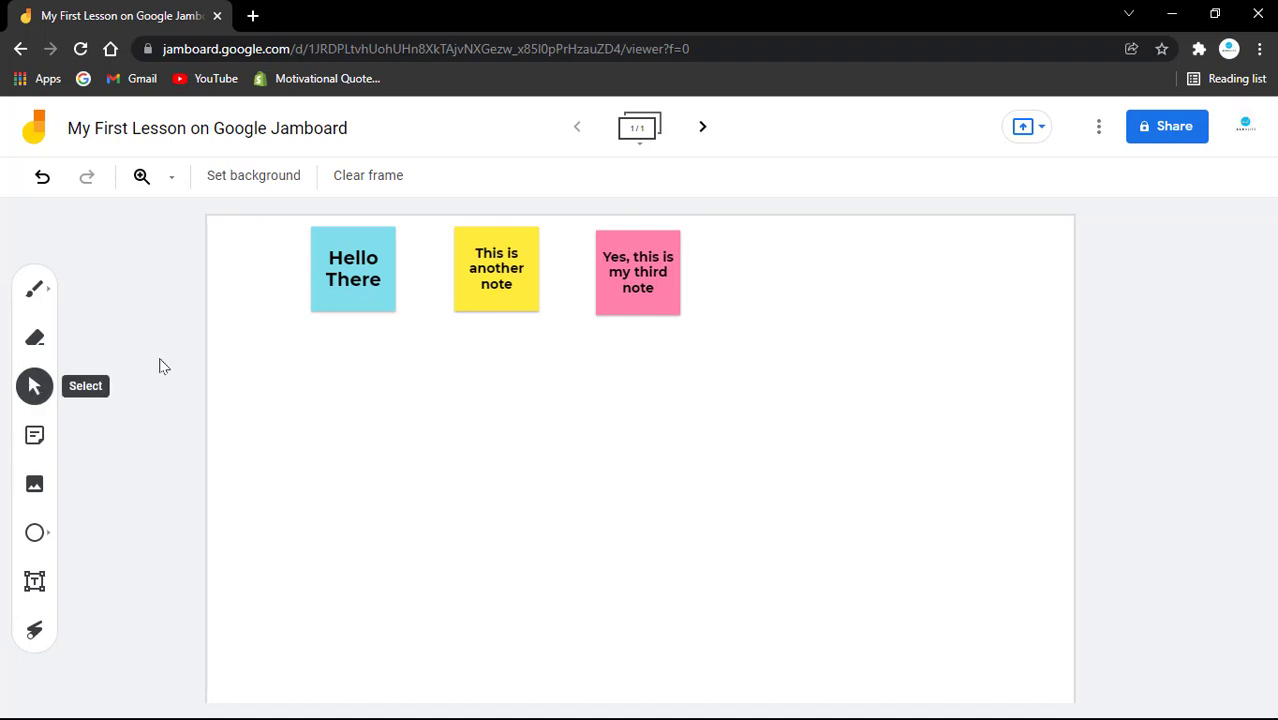
{"action": "left_click", "coordinate": [345, 272]}
{"action": "left_click_drag", "start_coordinate": [345, 272], "coordinate": [309, 271]}
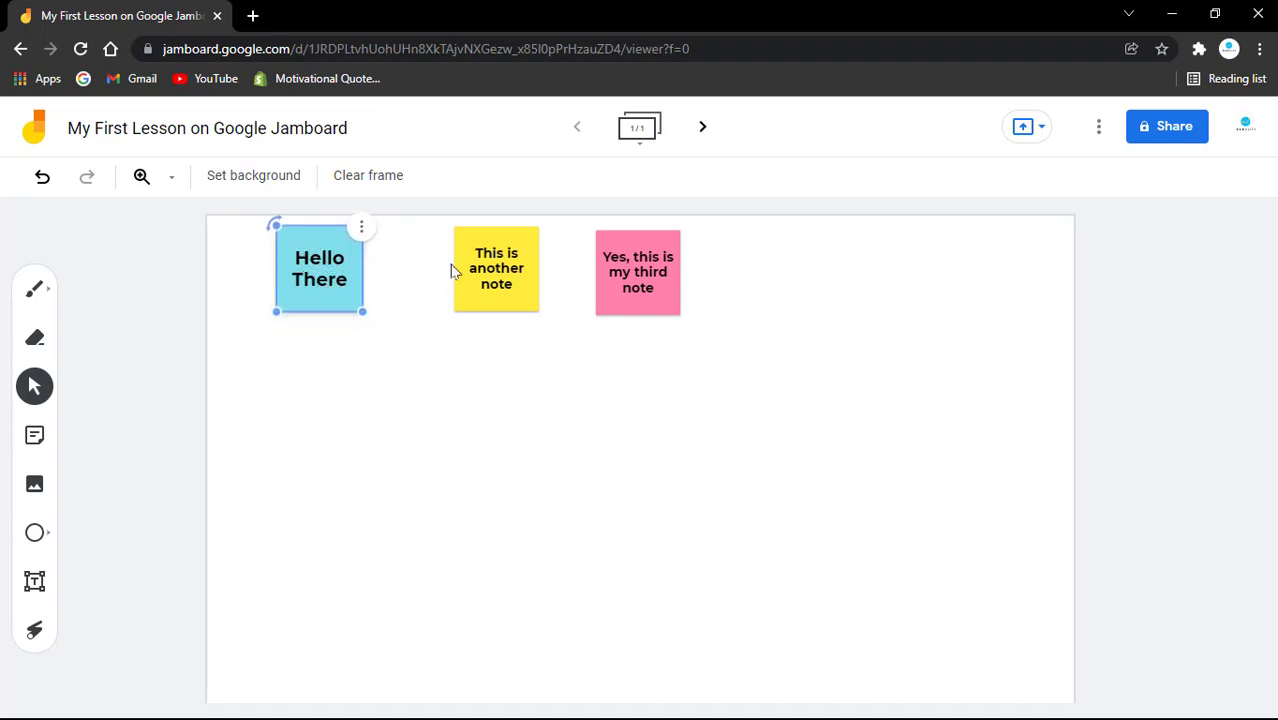
{"action": "left_click_drag", "start_coordinate": [490, 270], "coordinate": [403, 260]}
{"action": "left_click_drag", "start_coordinate": [639, 261], "coordinate": [513, 255]}
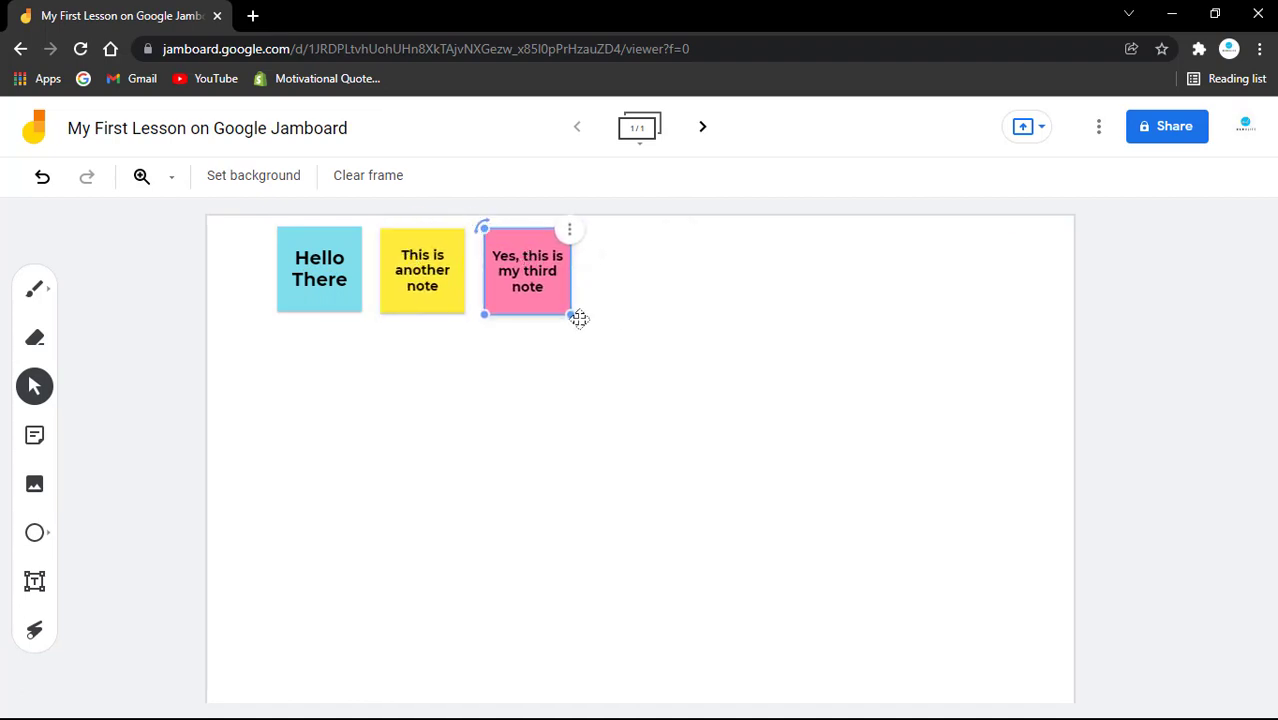
Enlarge the pink note slightly and reposition it beside the yellow note, leaving its text as it is.
{"action": "mouse_move", "coordinate": [574, 317]}
{"action": "left_mouse_down"}
{"action": "mouse_move", "coordinate": [670, 390]}
{"action": "mouse_move", "coordinate": [522, 268]}
{"action": "mouse_move", "coordinate": [584, 327]}
{"action": "left_mouse_up"}
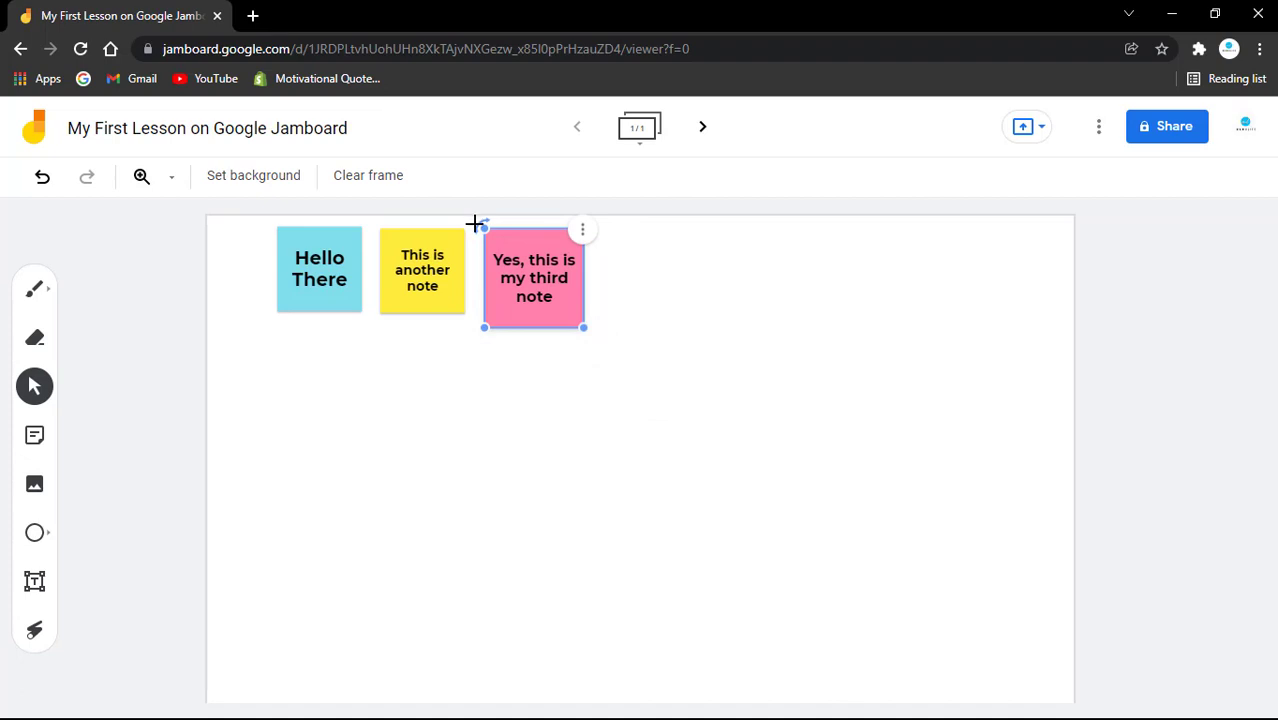
{"action": "mouse_move", "coordinate": [472, 228]}
{"action": "left_mouse_down"}
{"action": "mouse_move", "coordinate": [448, 297]}
{"action": "mouse_move", "coordinate": [682, 431]}
{"action": "mouse_move", "coordinate": [465, 217]}
{"action": "mouse_move", "coordinate": [476, 209]}
{"action": "mouse_move", "coordinate": [475, 220]}
{"action": "left_mouse_up"}
{"action": "left_click", "coordinate": [582, 230]}
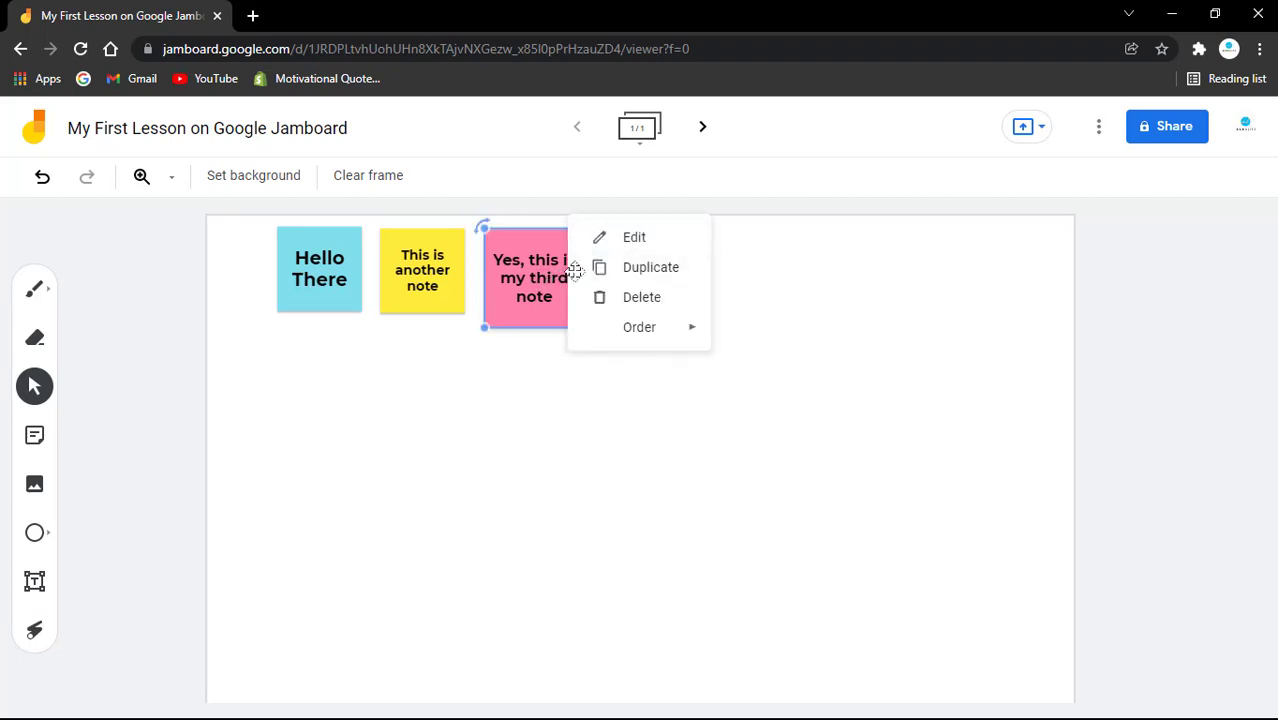
{"action": "left_click", "coordinate": [634, 240]}
{"action": "left_click", "coordinate": [720, 504]}
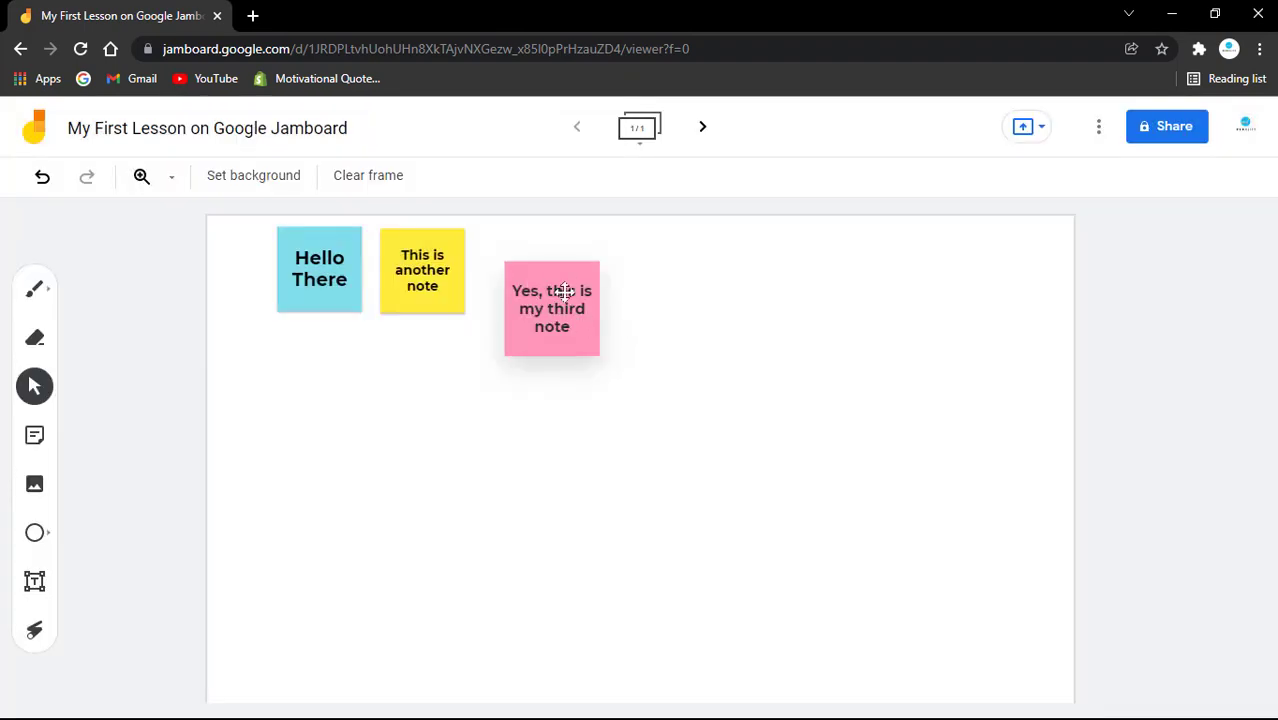
{"action": "left_click_drag", "start_coordinate": [586, 326], "coordinate": [574, 297]}
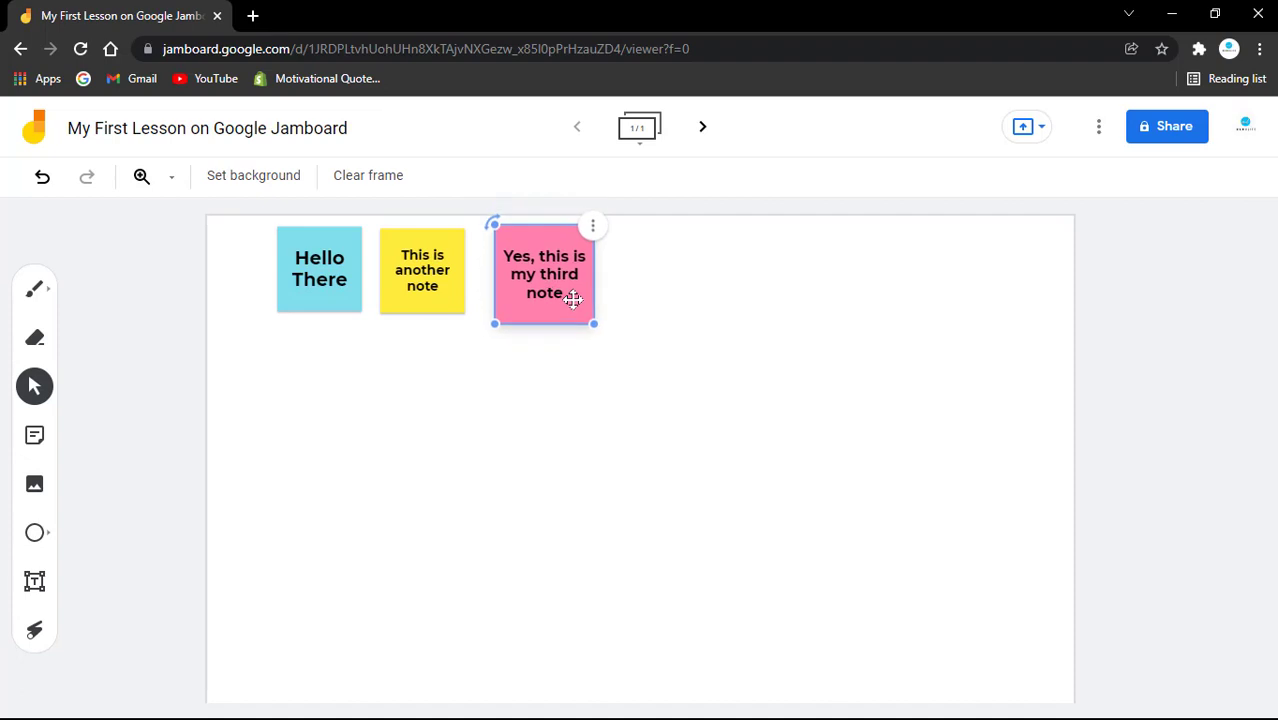
Open the pink note for editing without changing it, and look through its action and ordering options.
{"action": "double_click", "coordinate": [556, 281]}
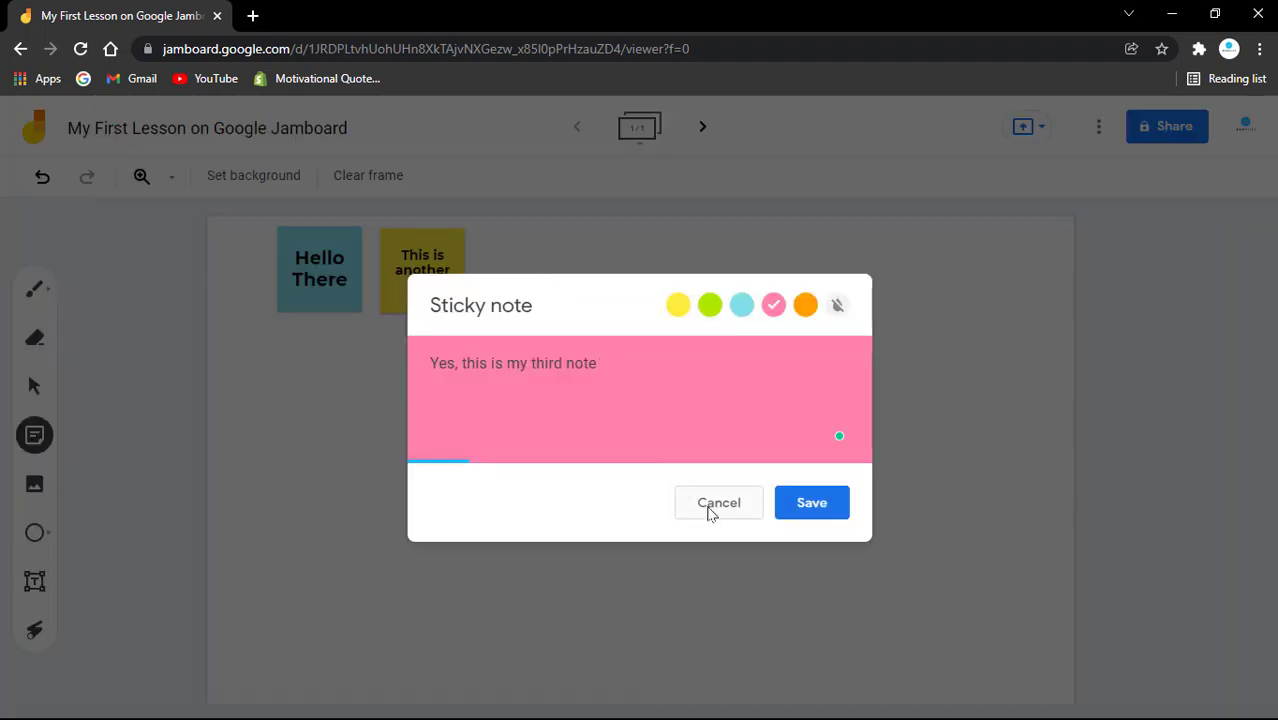
{"action": "left_click", "coordinate": [710, 512]}
{"action": "left_click", "coordinate": [570, 262]}
{"action": "right_click", "coordinate": [592, 243]}
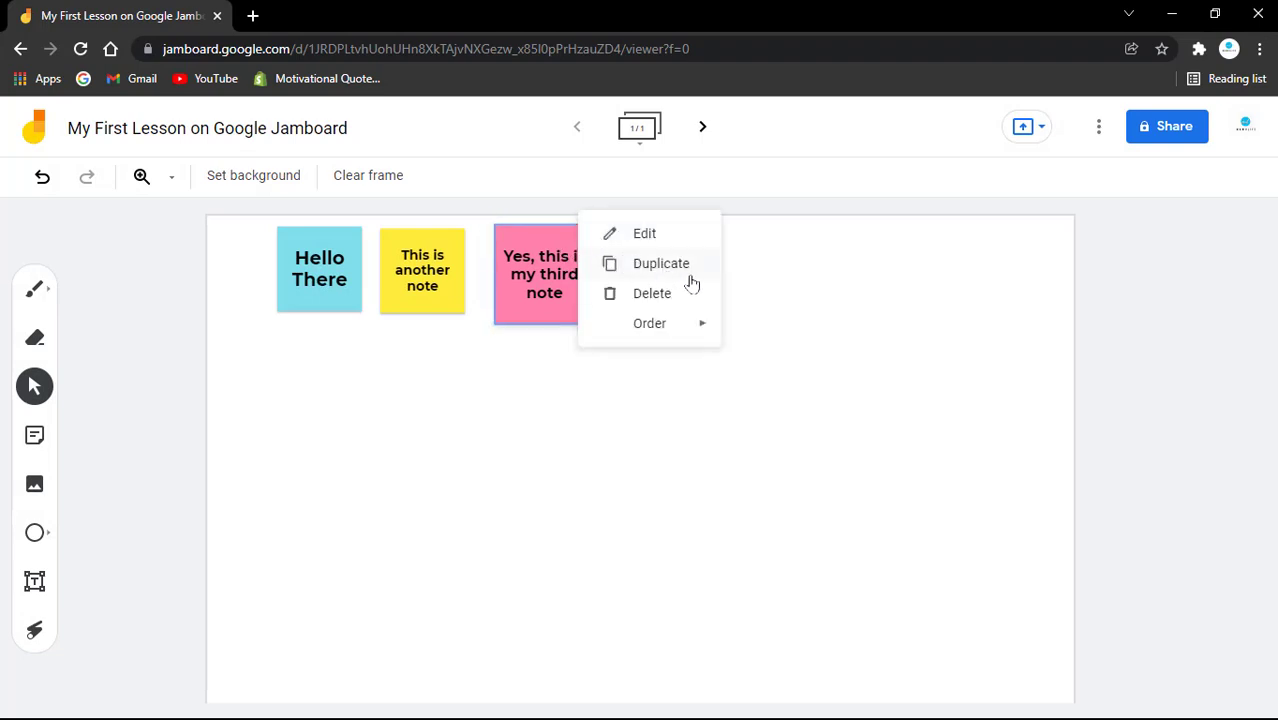
{"action": "mouse_move", "coordinate": [702, 324]}
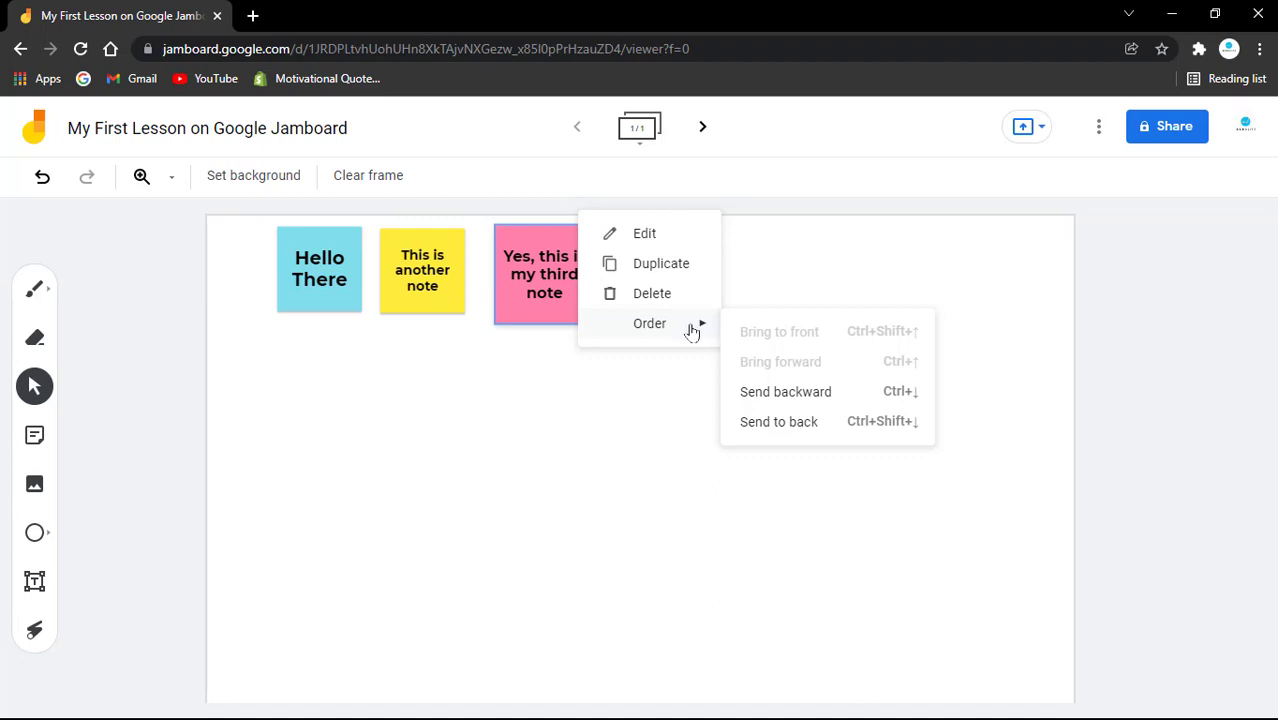
{"action": "left_click", "coordinate": [502, 368]}
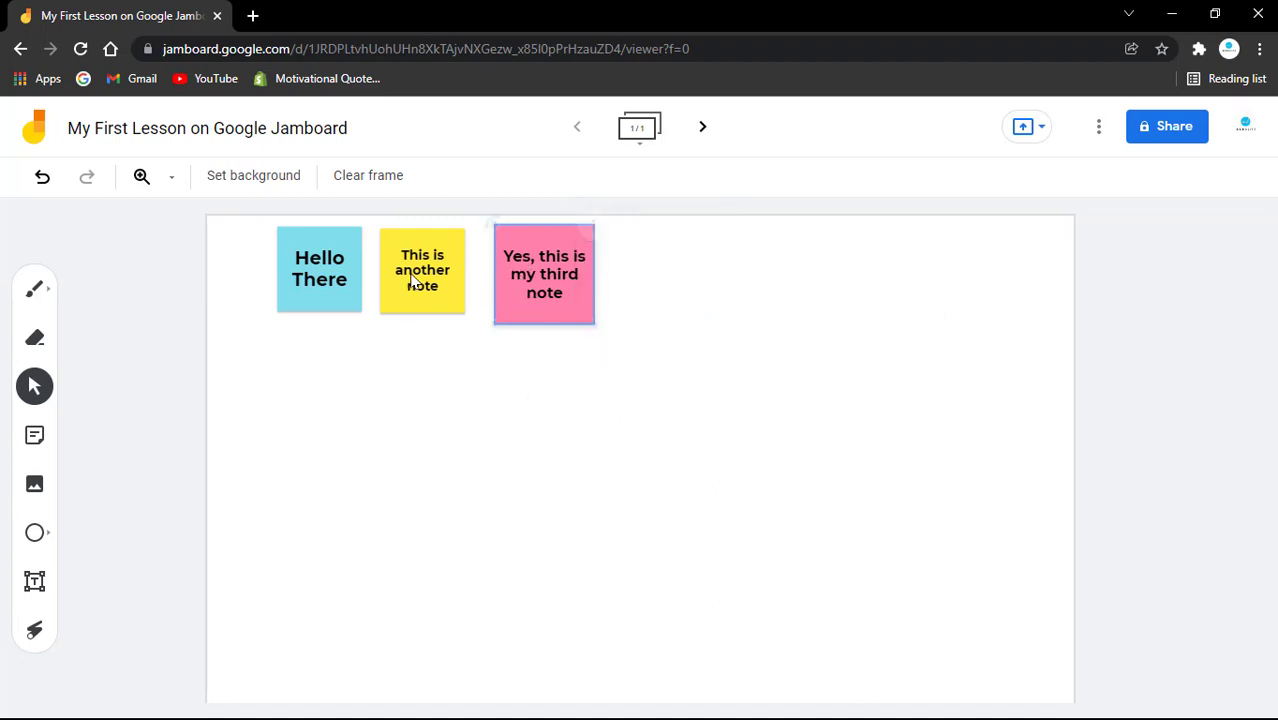
Stack the yellow and pink notes so they overlap the blue one, and send the pink note backward one level.
{"action": "left_click_drag", "start_coordinate": [410, 293], "coordinate": [306, 292]}
{"action": "left_click_drag", "start_coordinate": [551, 275], "coordinate": [340, 342]}
{"action": "left_click", "coordinate": [375, 309]}
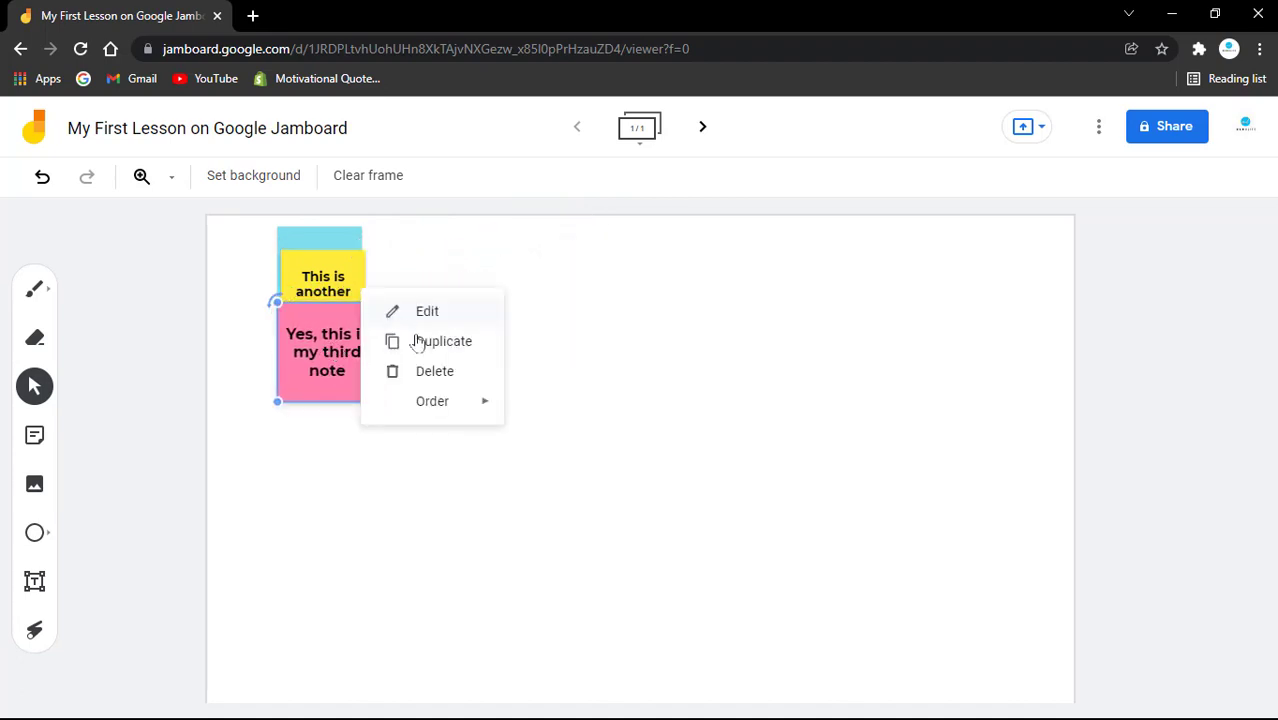
{"action": "mouse_move", "coordinate": [471, 408]}
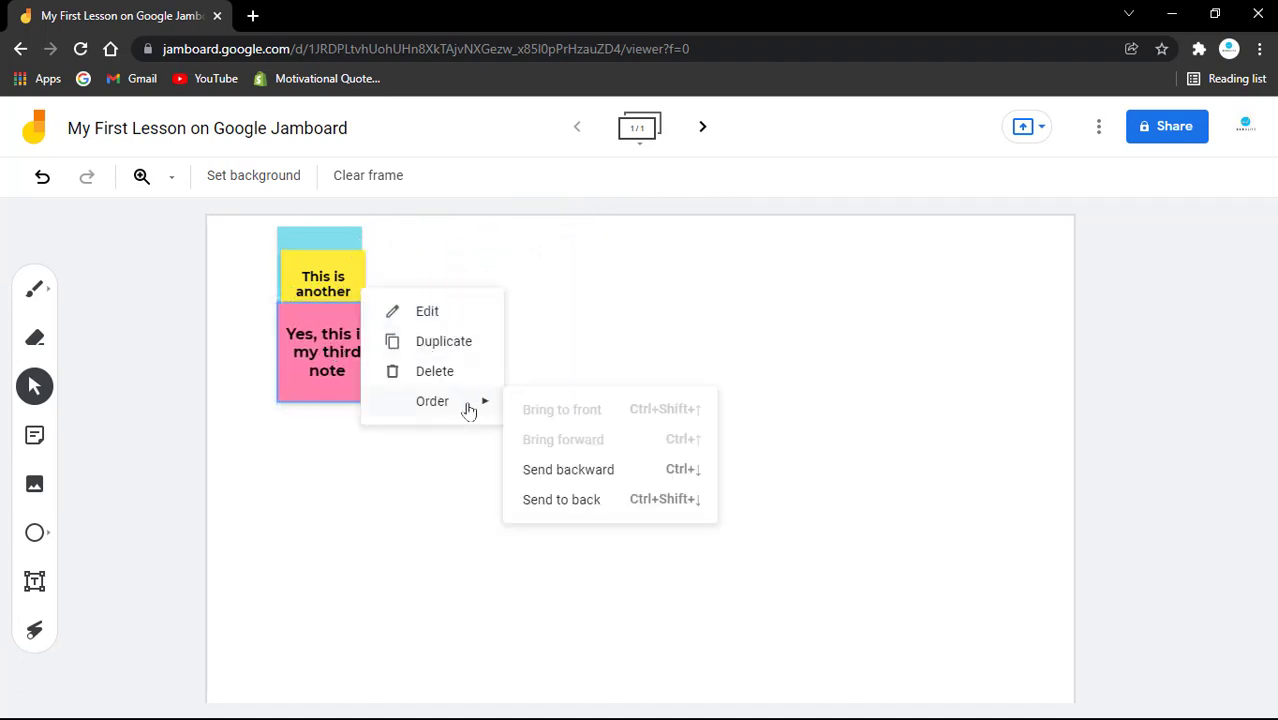
{"action": "left_click", "coordinate": [609, 474]}
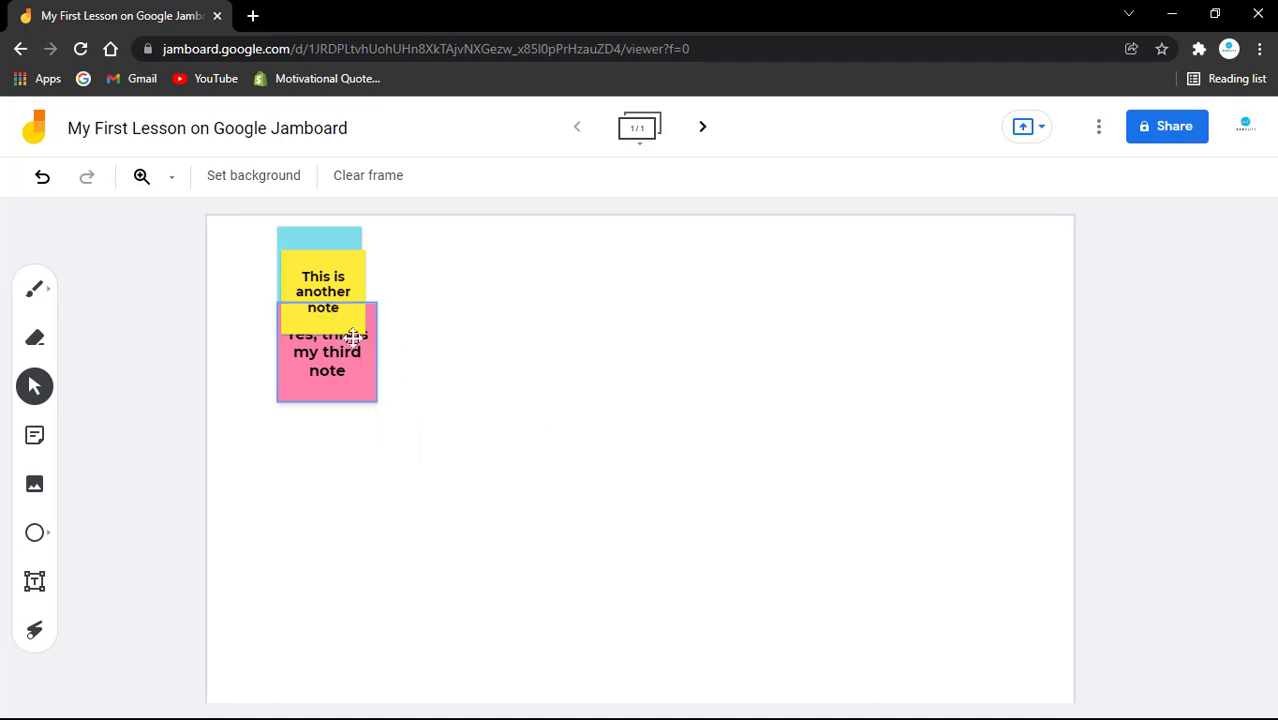
Undo the last ordering change made to the pink note in the stack.
{"action": "left_click", "coordinate": [319, 268]}
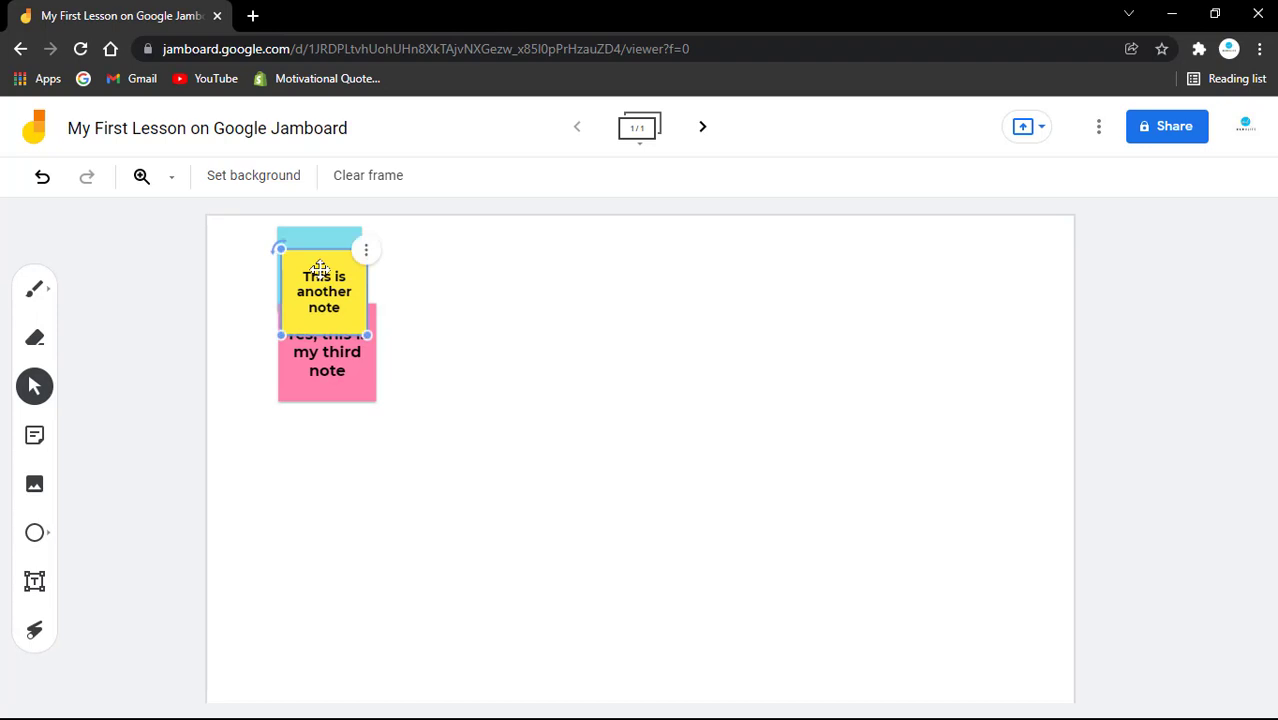
{"action": "left_click", "coordinate": [346, 366]}
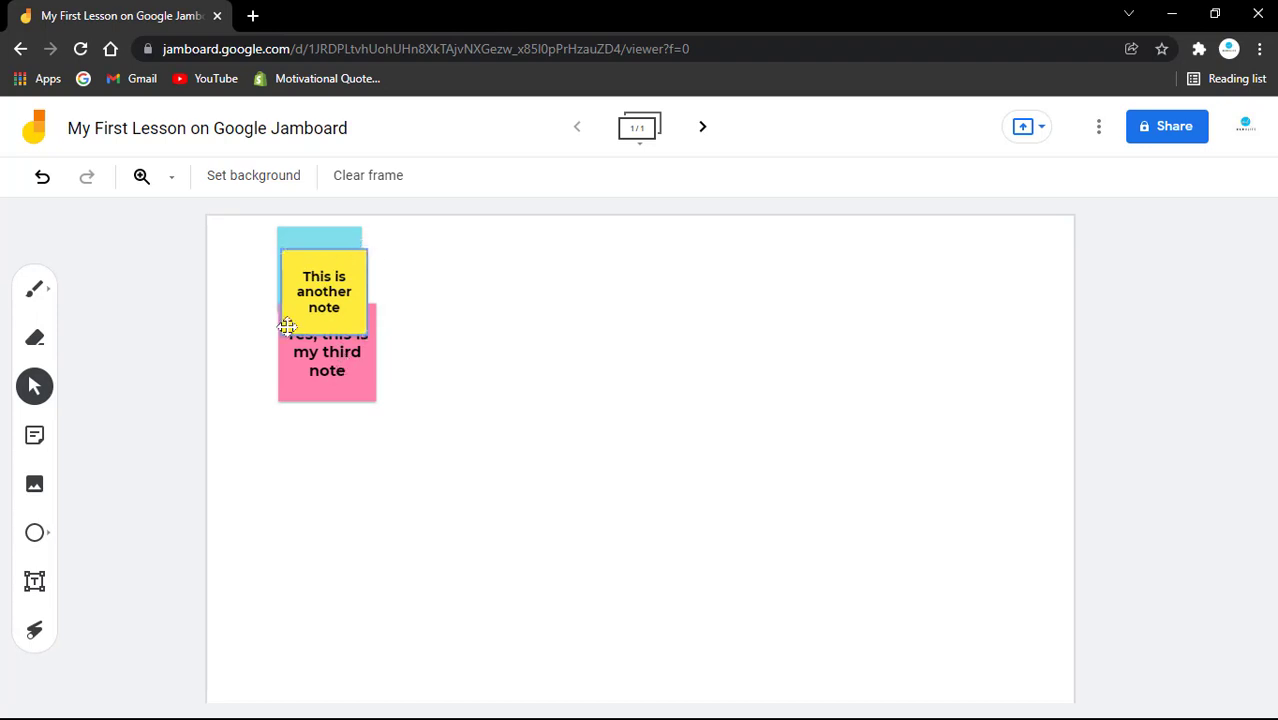
{"action": "left_click", "coordinate": [38, 177]}
{"action": "left_click", "coordinate": [42, 180]}
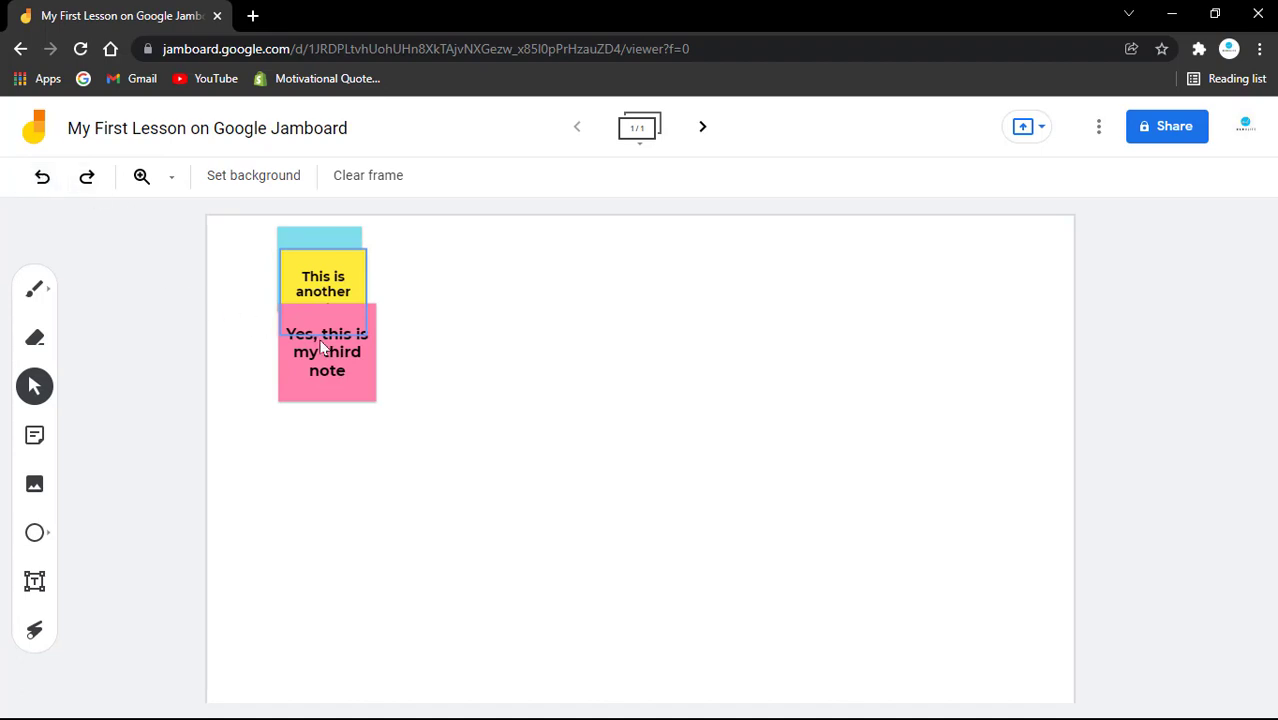
Send the pink note to the back of the stacked notes.
{"action": "left_click", "coordinate": [348, 362]}
{"action": "left_click", "coordinate": [373, 311]}
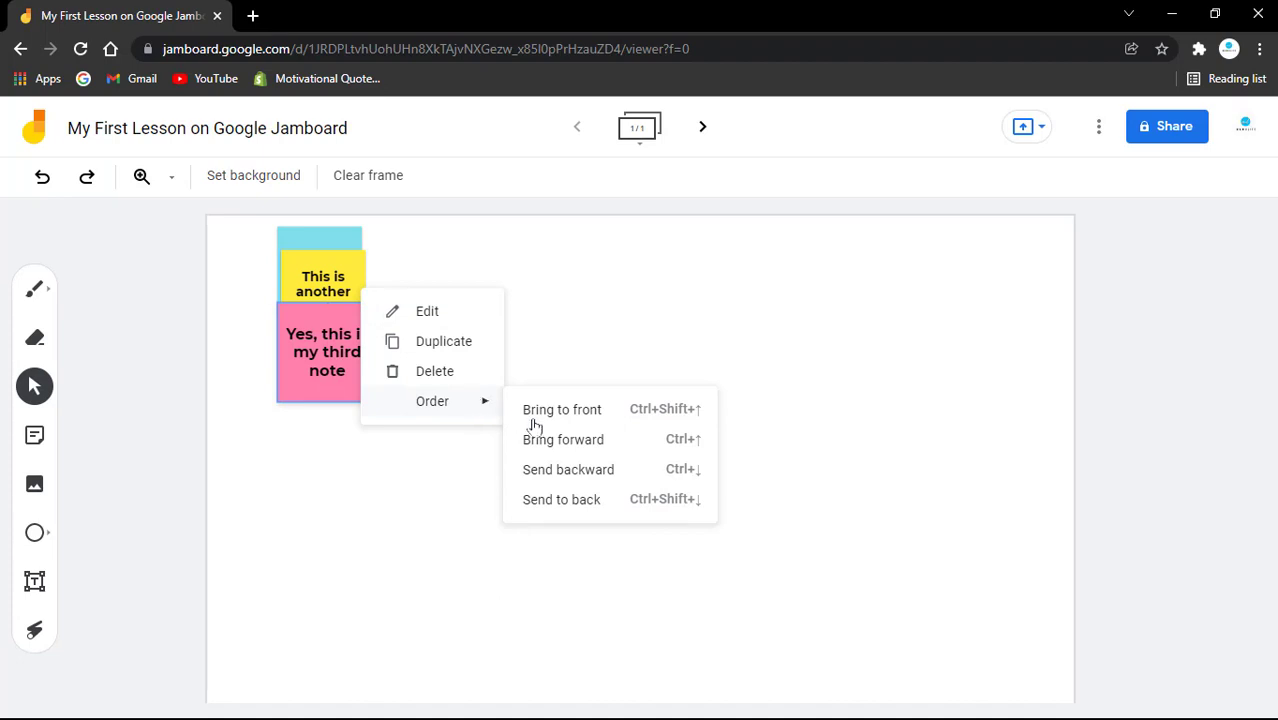
{"action": "left_click", "coordinate": [600, 508]}
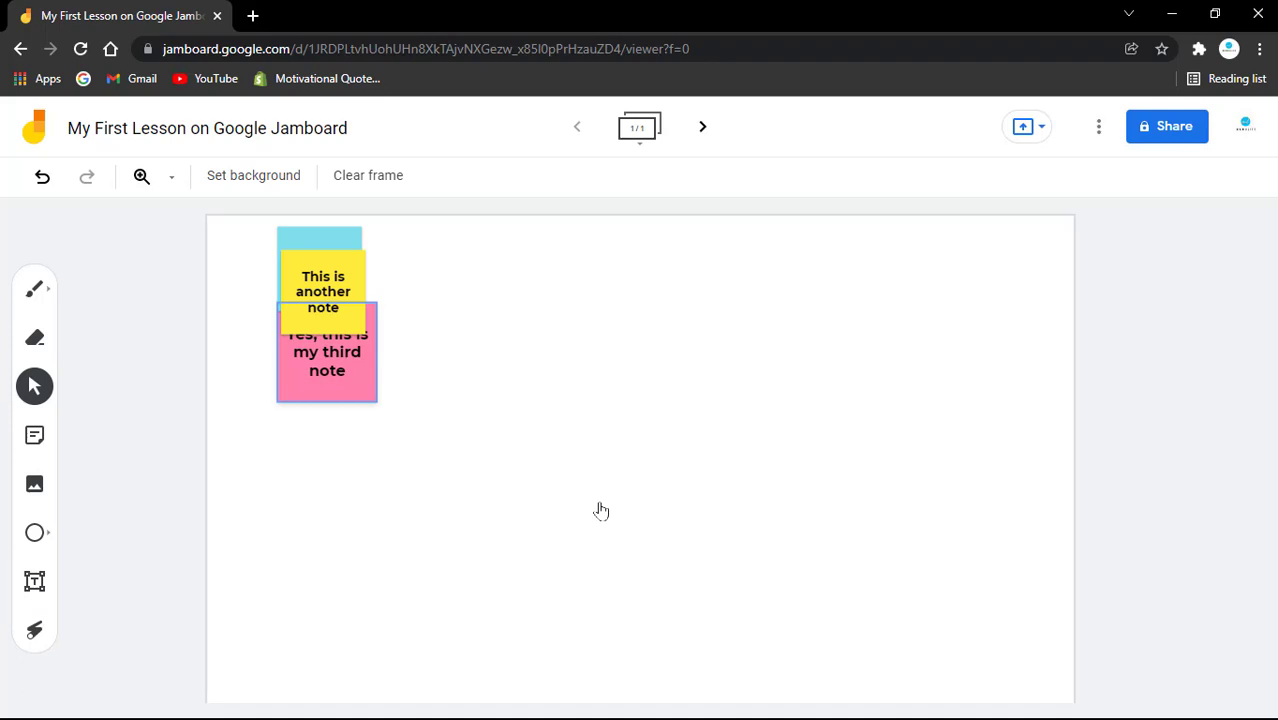
Move the yellow note down over the pink one and nudge the blue note slightly, leaving the blue note's text and color as they are.
{"action": "left_click", "coordinate": [321, 264]}
{"action": "left_click_drag", "start_coordinate": [321, 264], "coordinate": [339, 321]}
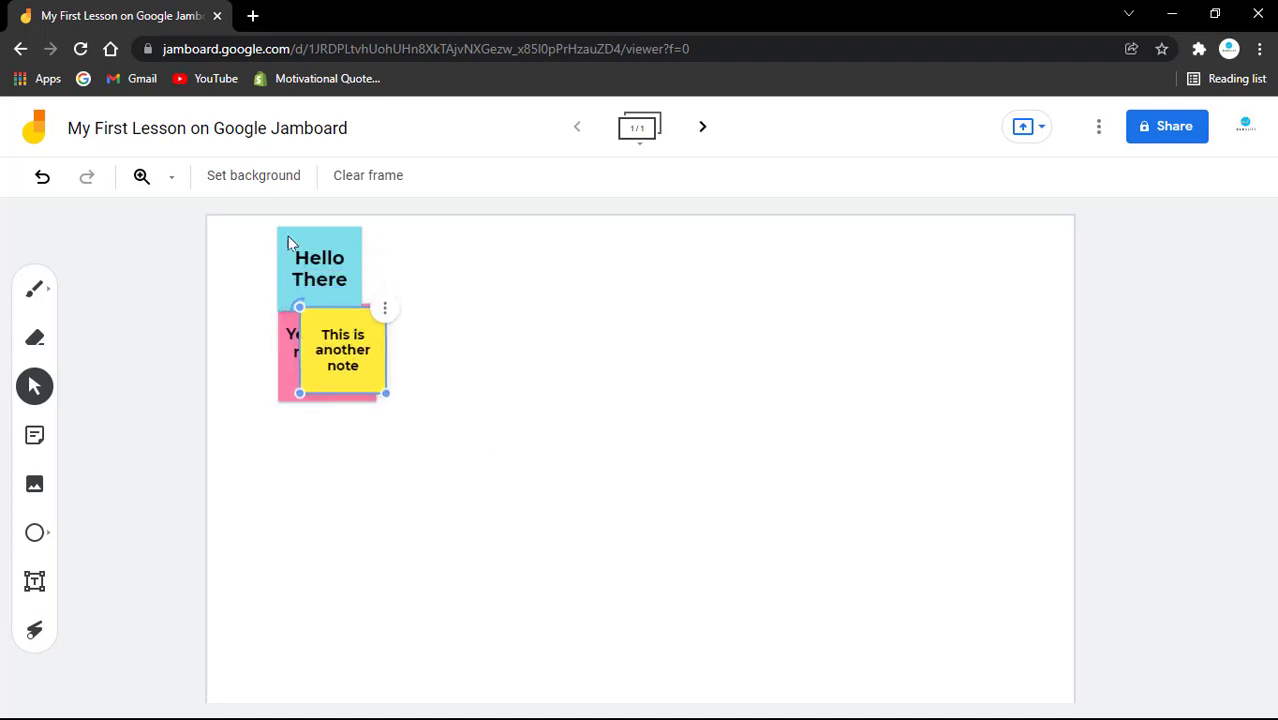
{"action": "left_click", "coordinate": [305, 258]}
{"action": "mouse_move", "coordinate": [305, 258]}
{"action": "left_mouse_down"}
{"action": "mouse_move", "coordinate": [322, 268]}
{"action": "mouse_move", "coordinate": [307, 262]}
{"action": "left_mouse_up"}
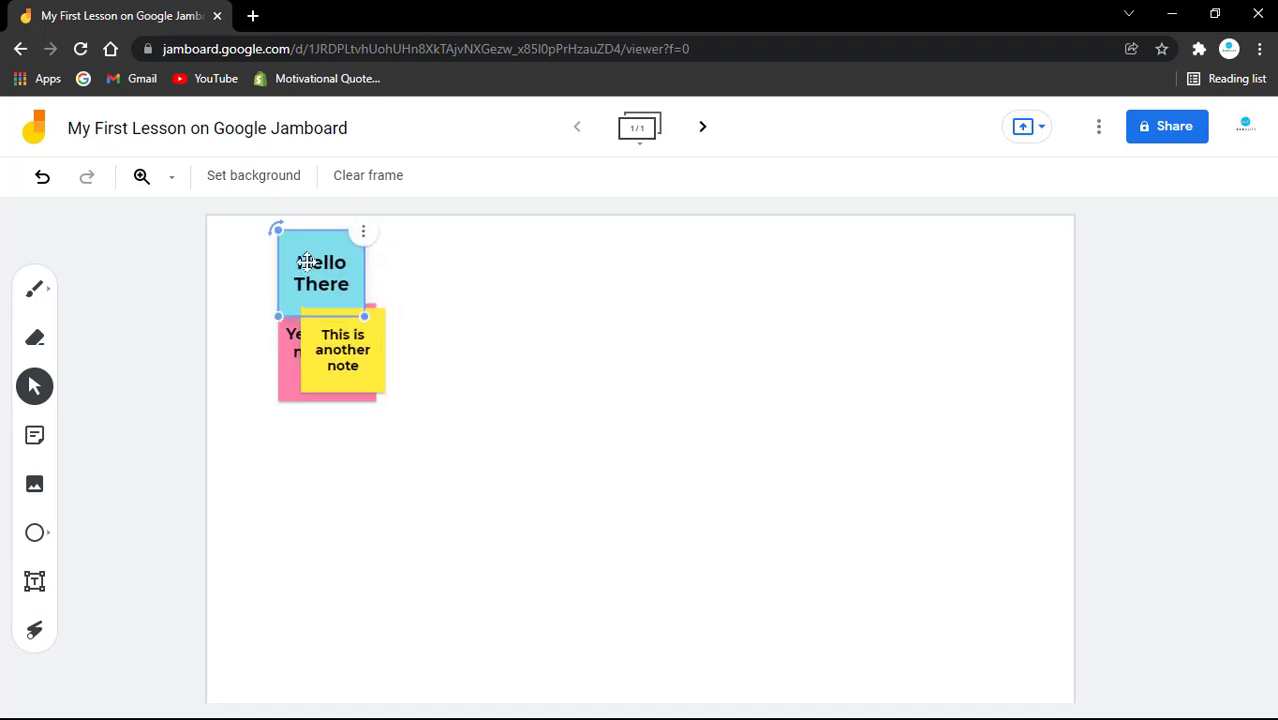
{"action": "double_click", "coordinate": [307, 262]}
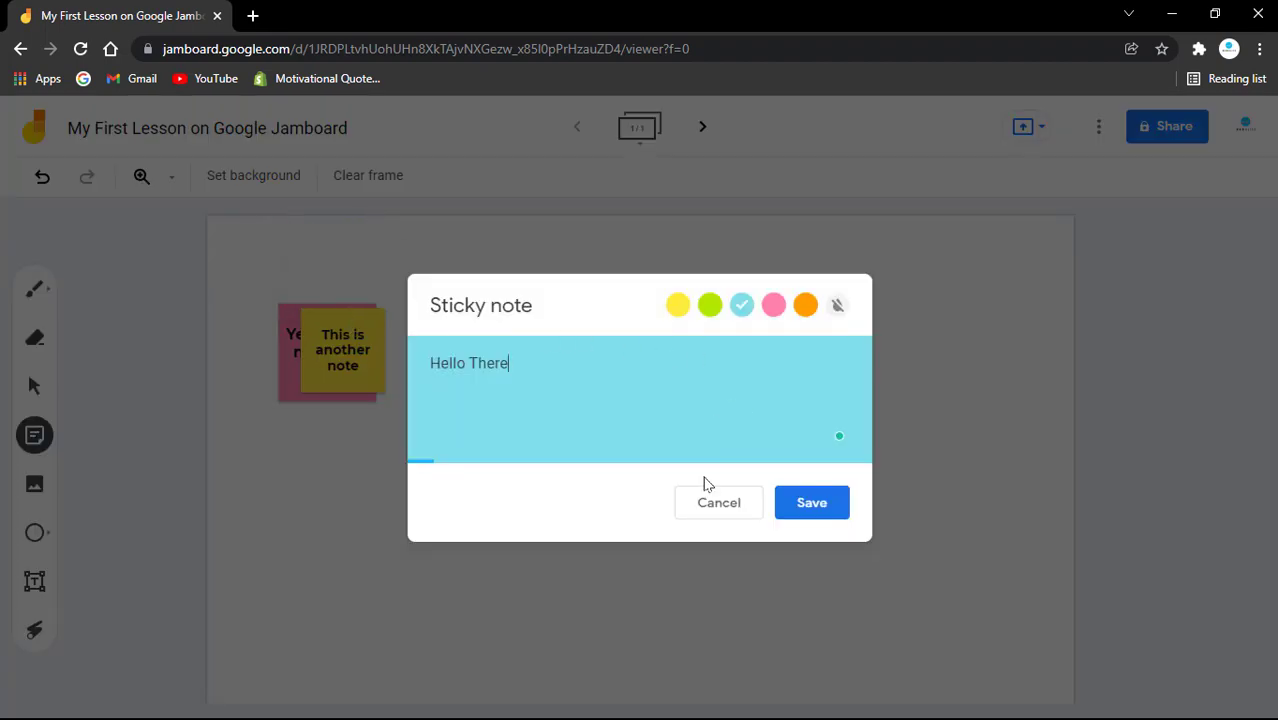
{"action": "left_click", "coordinate": [688, 502]}
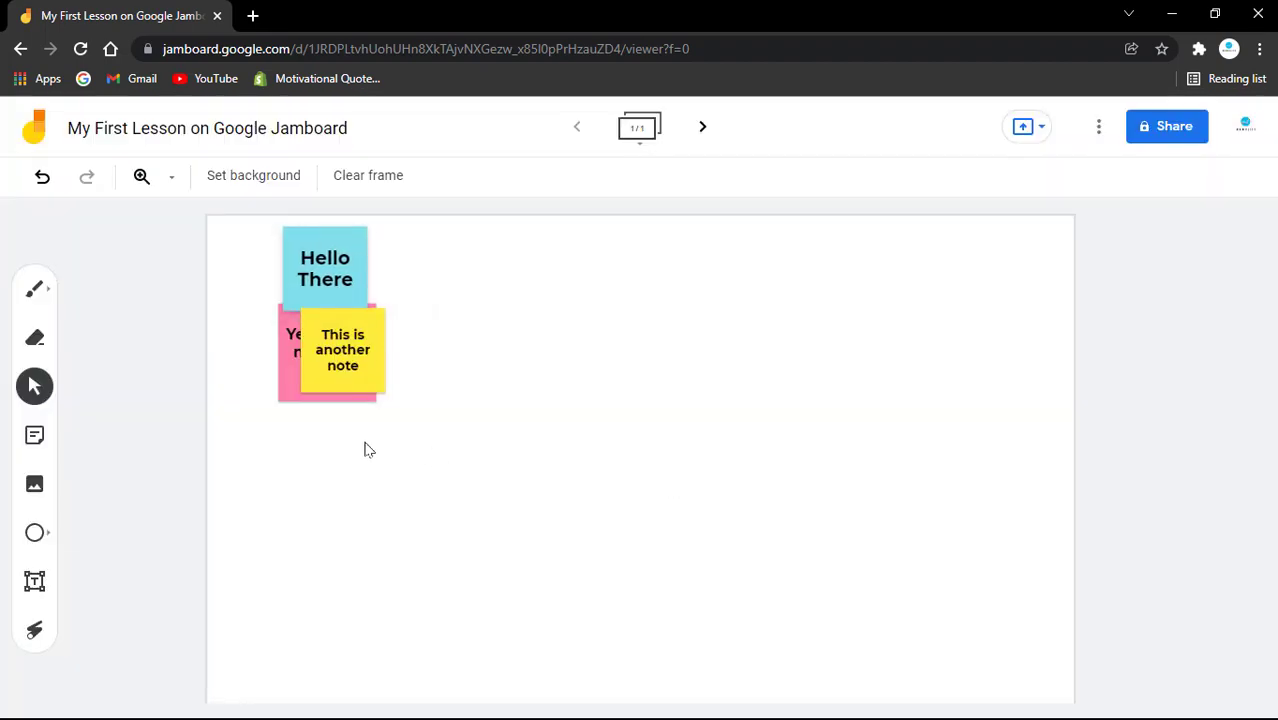
Undo the recent moves and ordering changes until the three notes are back in a row along the frame's upper edge.
{"action": "left_click", "coordinate": [41, 177]}
{"action": "left_click", "coordinate": [40, 177]}
{"action": "left_click", "coordinate": [39, 178]}
{"action": "left_click", "coordinate": [39, 178]}
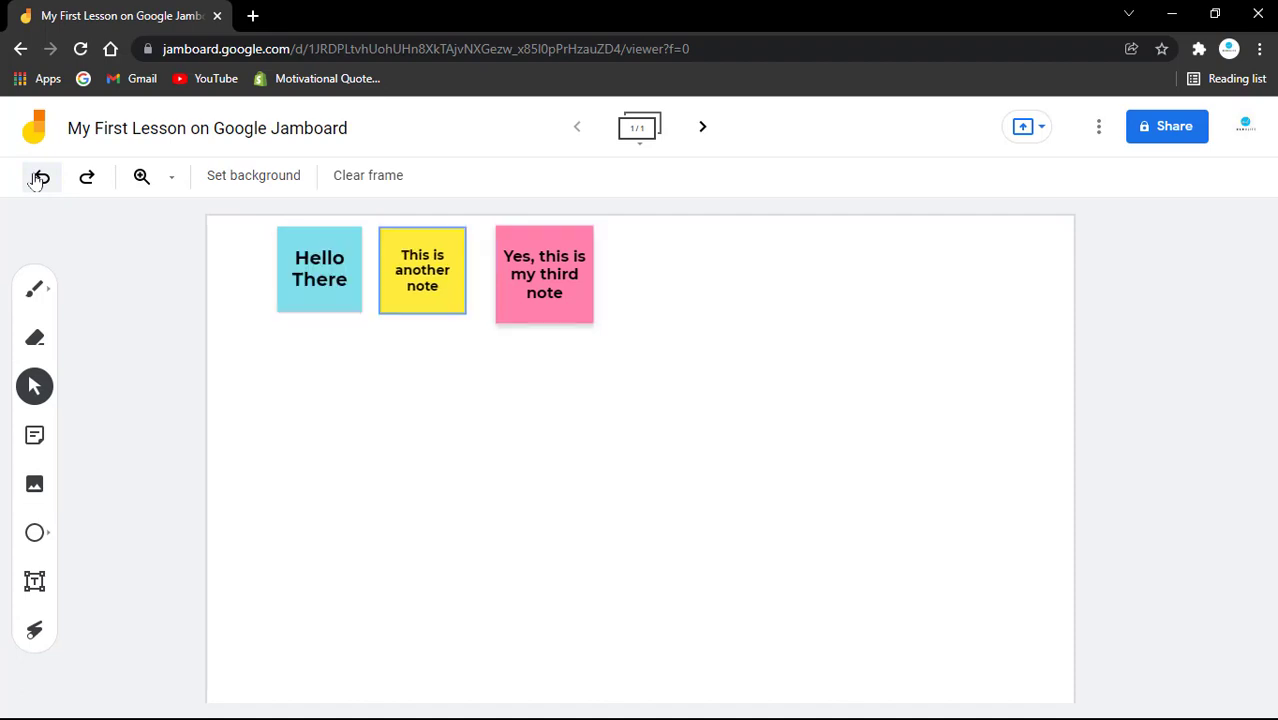
Find the yellow and orange Jamboard logo with a Google image search for "jamboard" and insert it into the frame.
{"action": "left_click", "coordinate": [35, 486]}
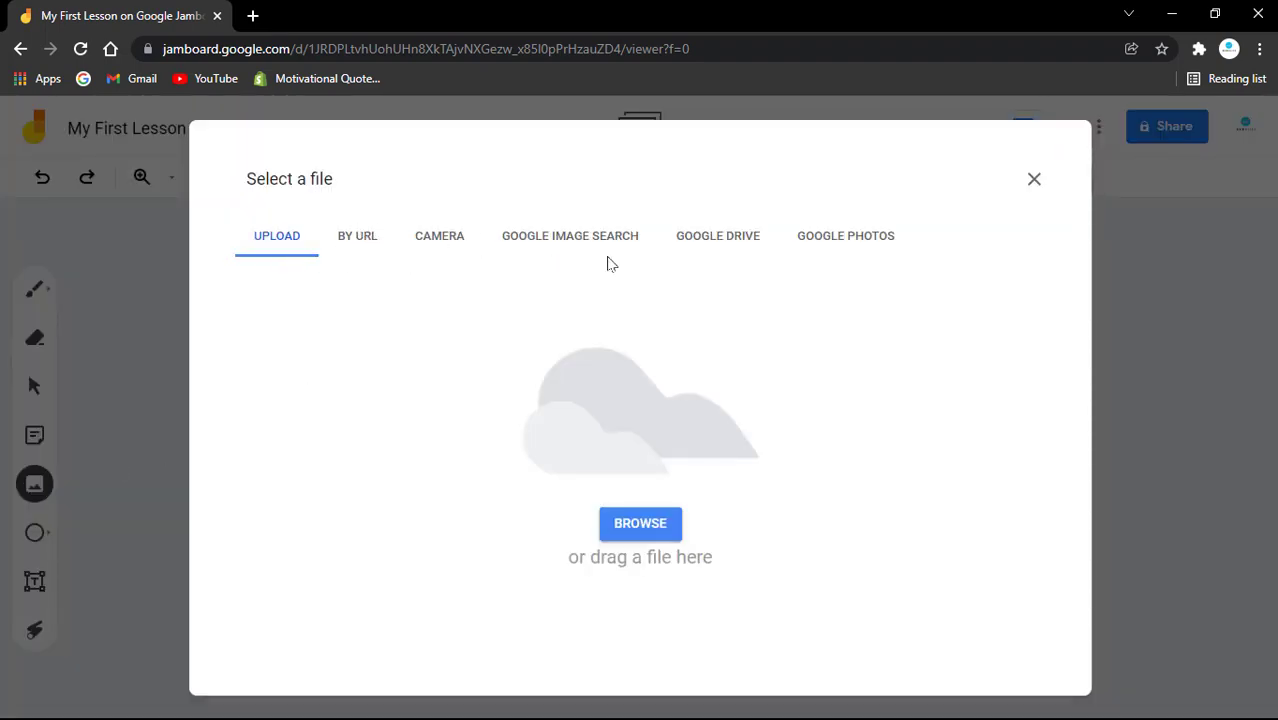
{"action": "left_click", "coordinate": [581, 244]}
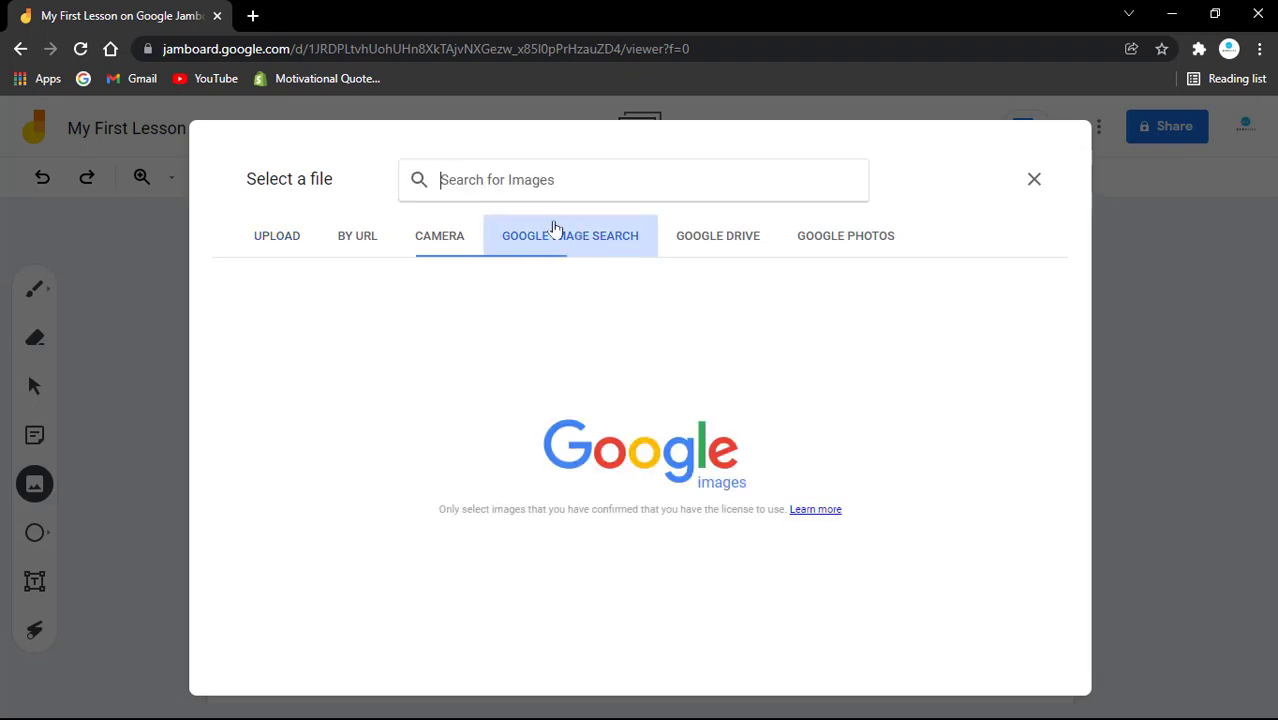
{"action": "left_click", "coordinate": [546, 188]}
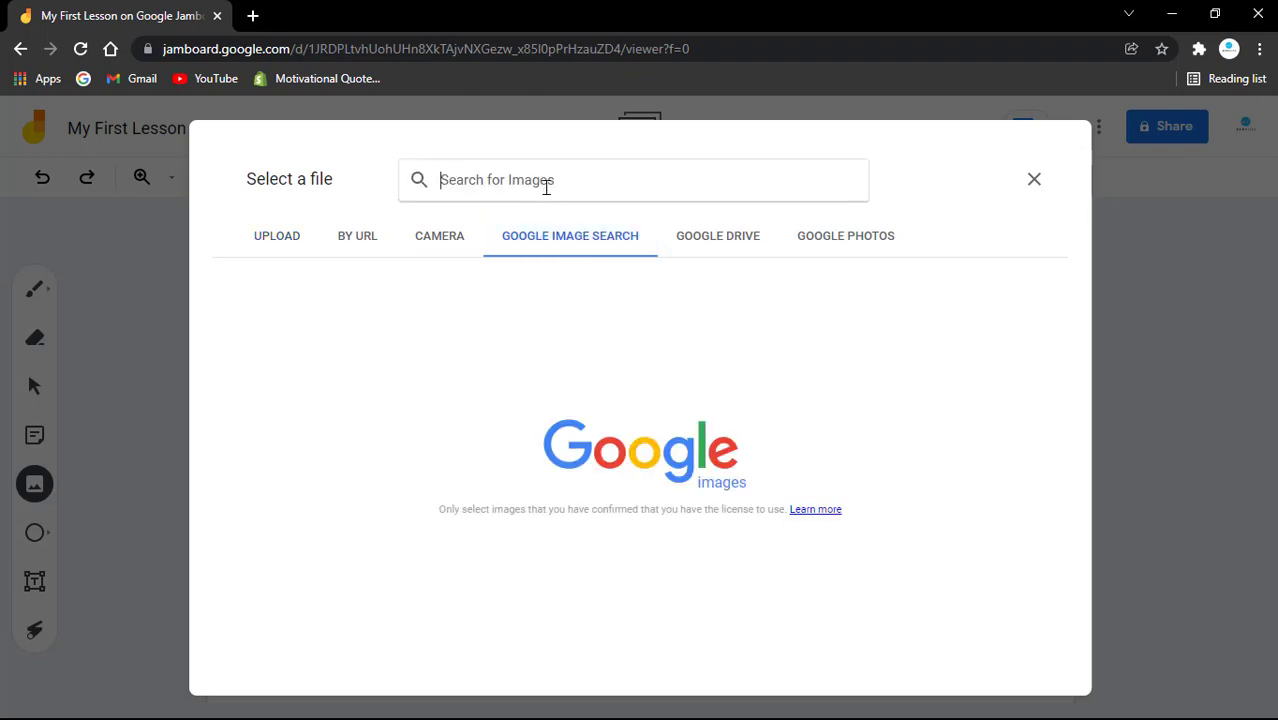
{"action": "type", "text": "jamboard"}
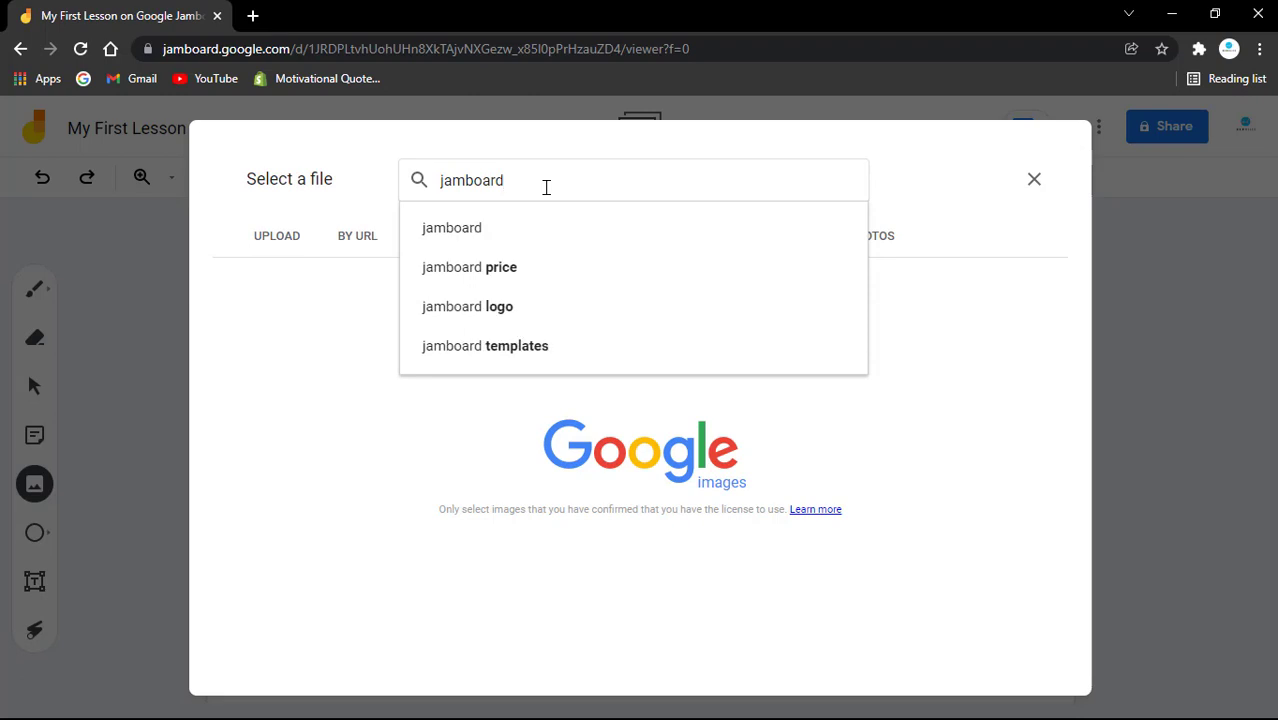
{"action": "key", "text": "Return"}
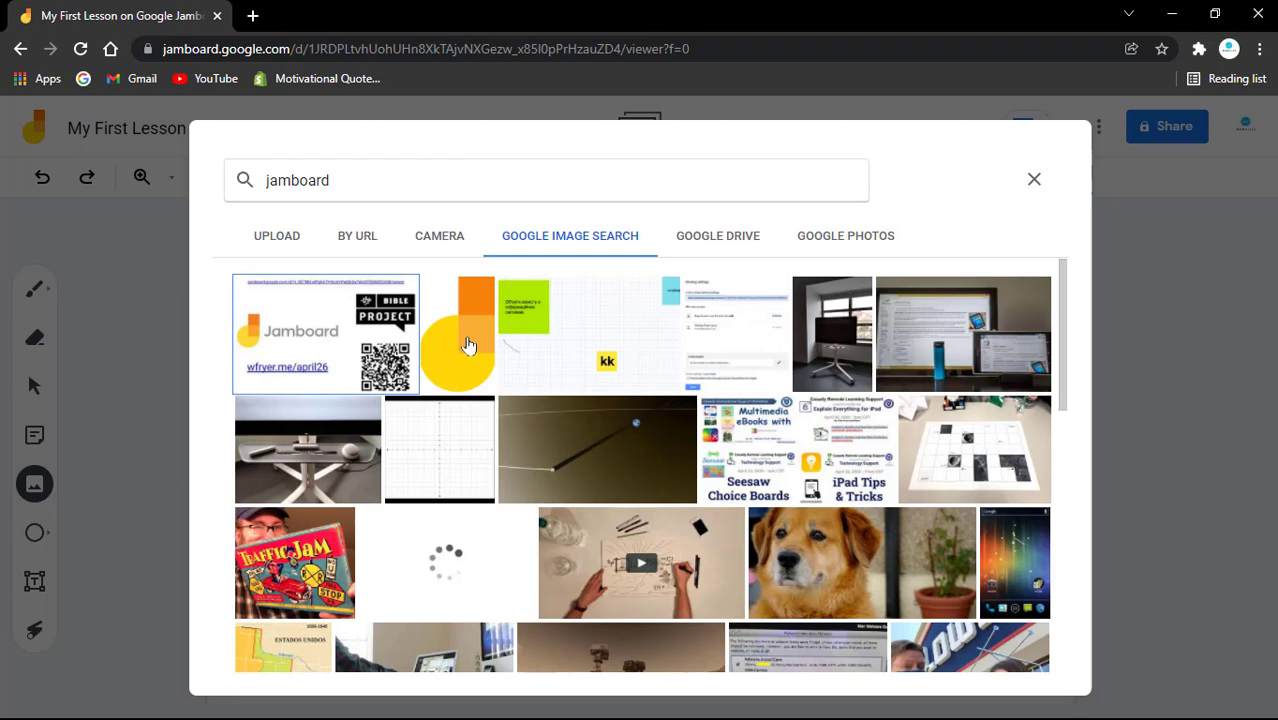
{"action": "left_click", "coordinate": [467, 344]}
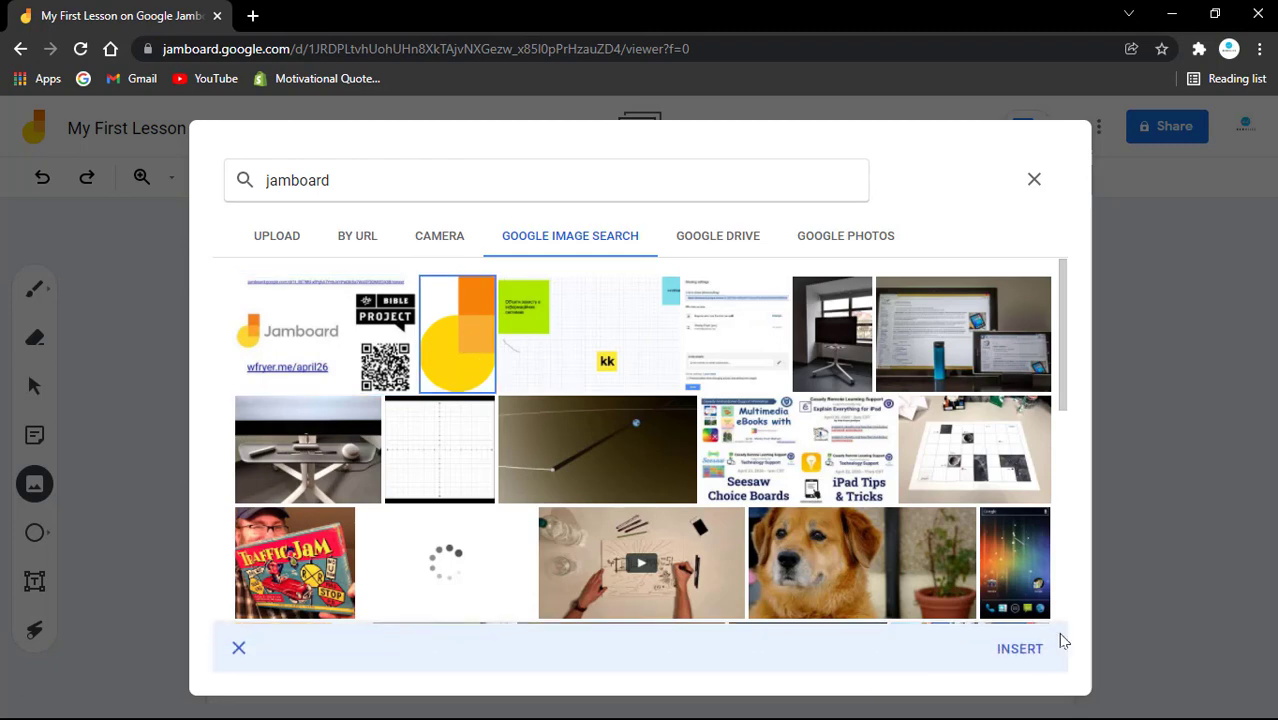
{"action": "left_click", "coordinate": [1036, 660]}
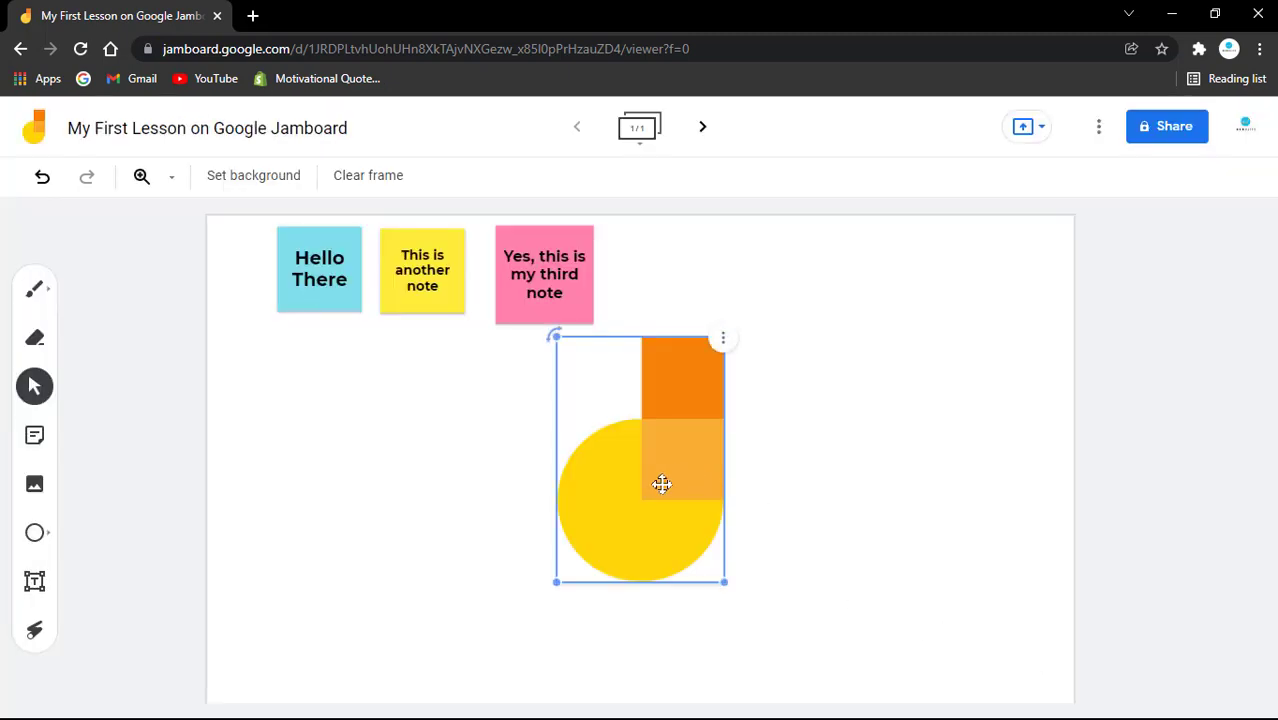
Move the inserted logo beside the pink note, with its upper edge roughly level with the row of notes.
{"action": "left_click_drag", "start_coordinate": [662, 484], "coordinate": [767, 424]}
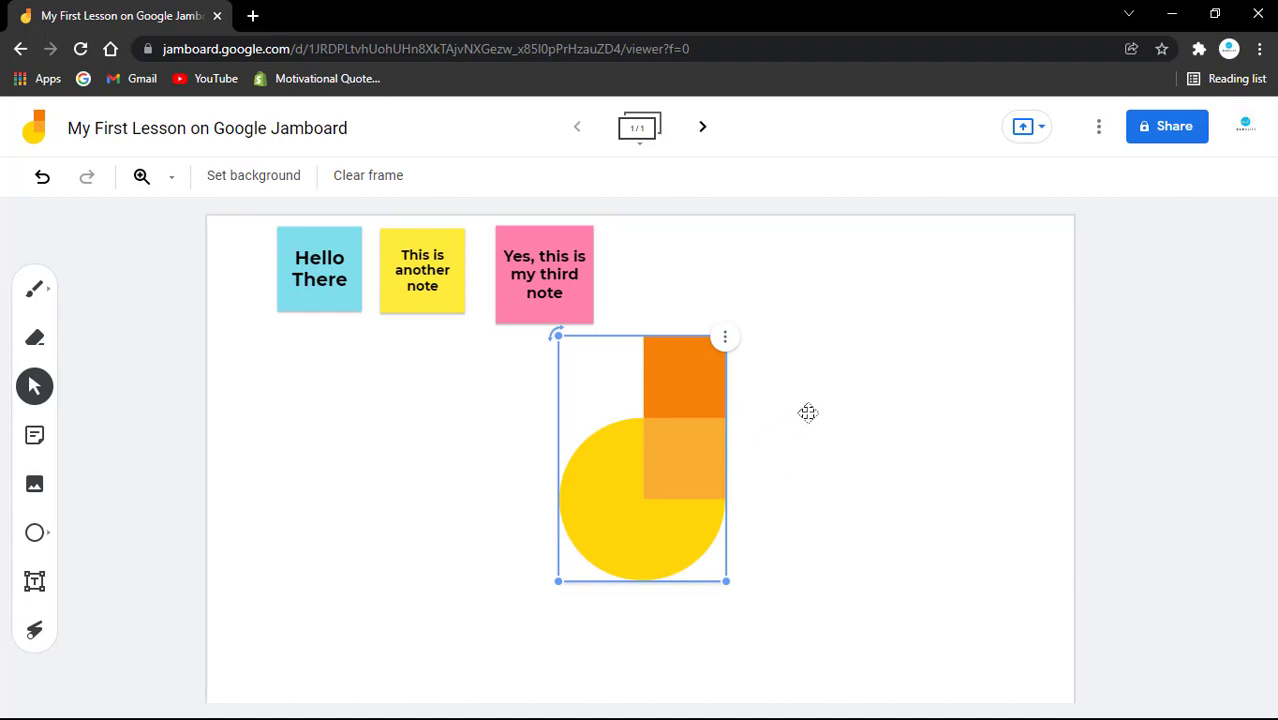
{"action": "left_click_drag", "start_coordinate": [689, 446], "coordinate": [808, 399]}
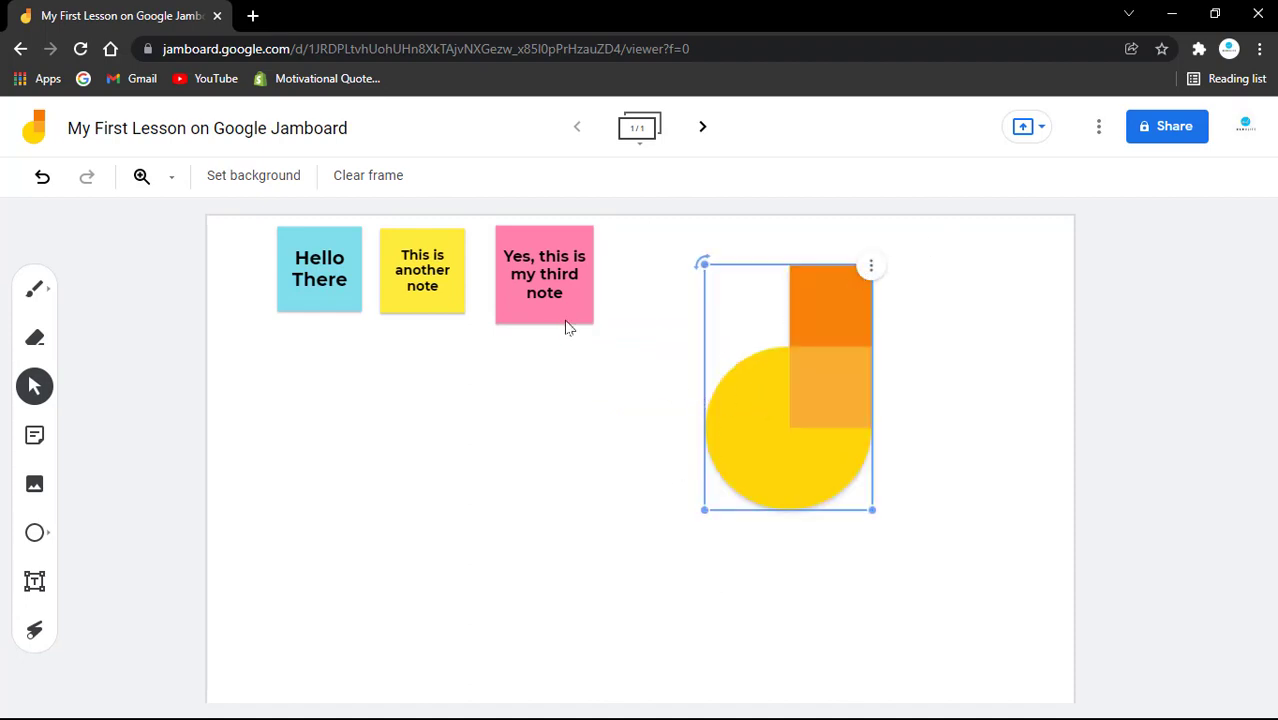
{"action": "left_click", "coordinate": [688, 374]}
{"action": "left_click_drag", "start_coordinate": [805, 414], "coordinate": [722, 374]}
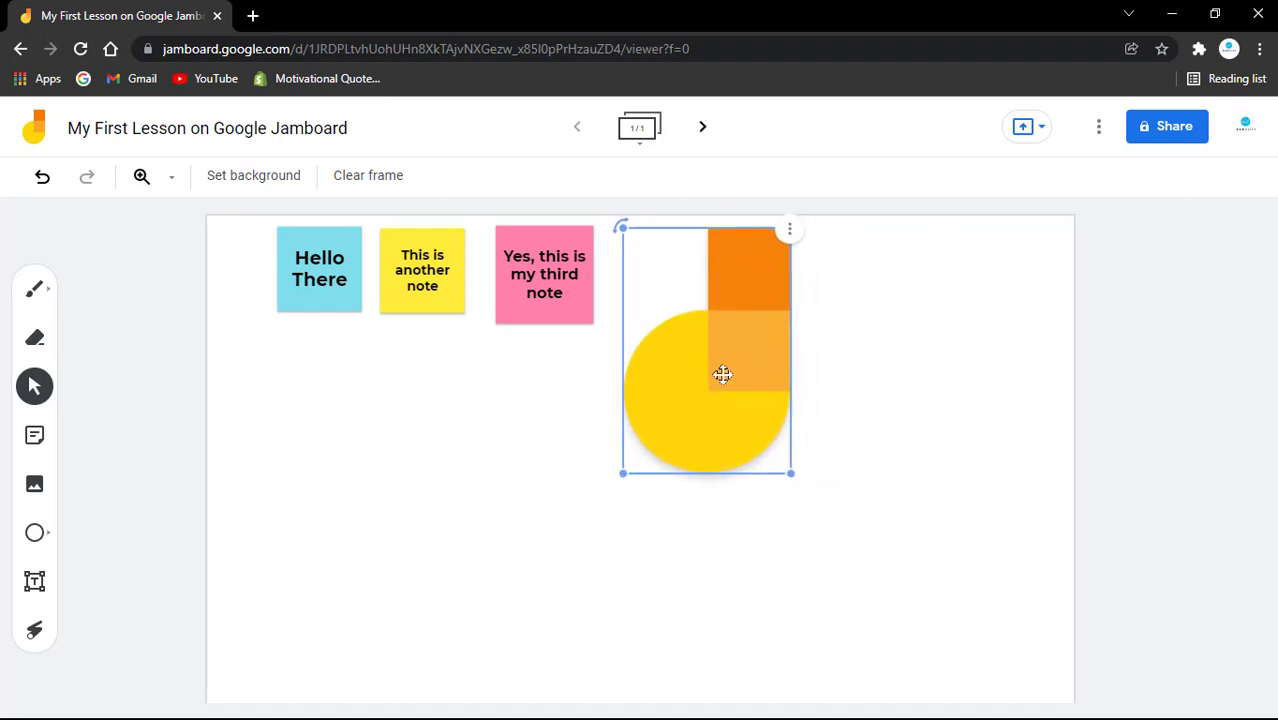
Look through the logo image's duplicate, delete and ordering options without applying any.
{"action": "left_click", "coordinate": [789, 230]}
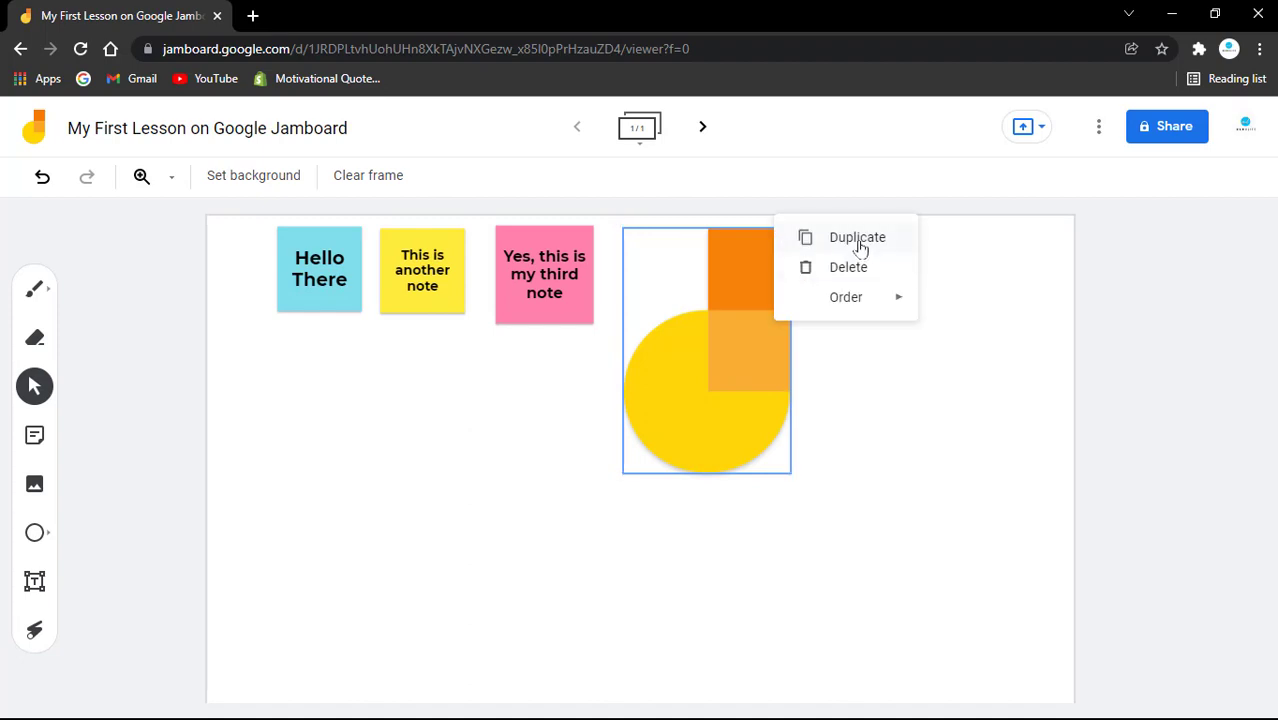
{"action": "mouse_move", "coordinate": [898, 299]}
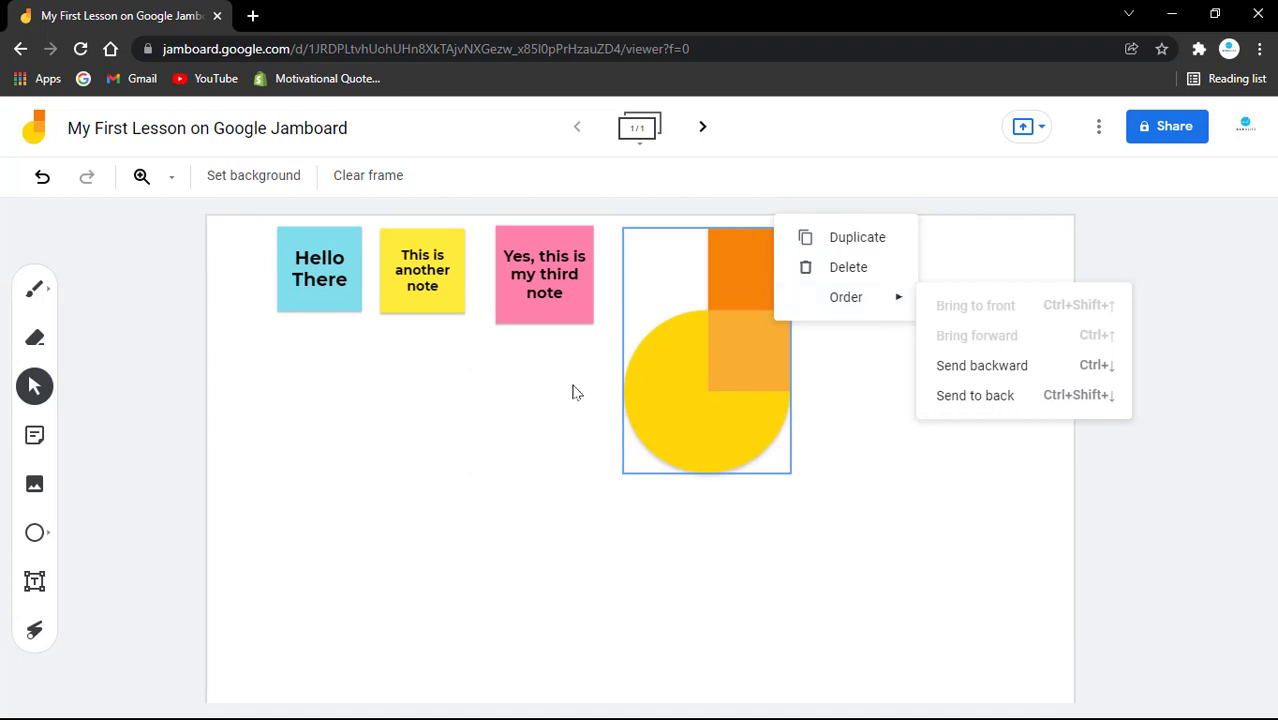
{"action": "left_click", "coordinate": [554, 418]}
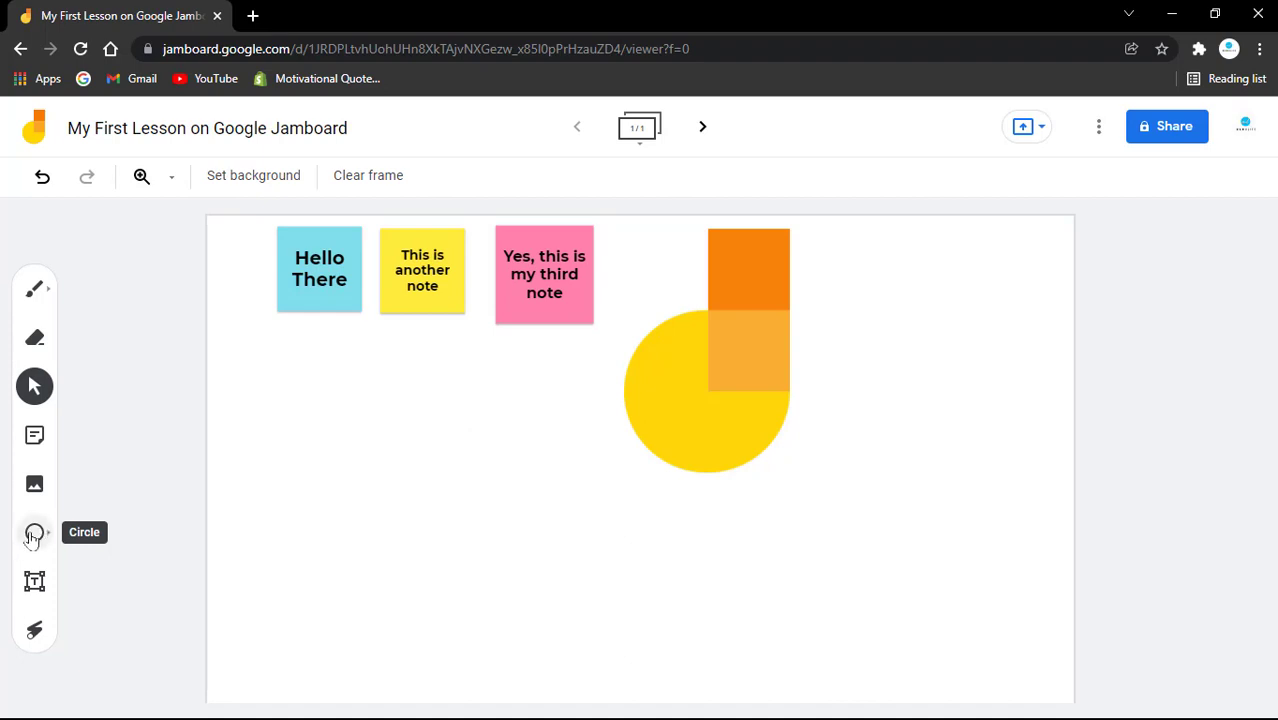
Draw an arrow shape in the empty area below the blue and yellow notes.
{"action": "left_click", "coordinate": [34, 538]}
{"action": "left_click", "coordinate": [34, 538]}
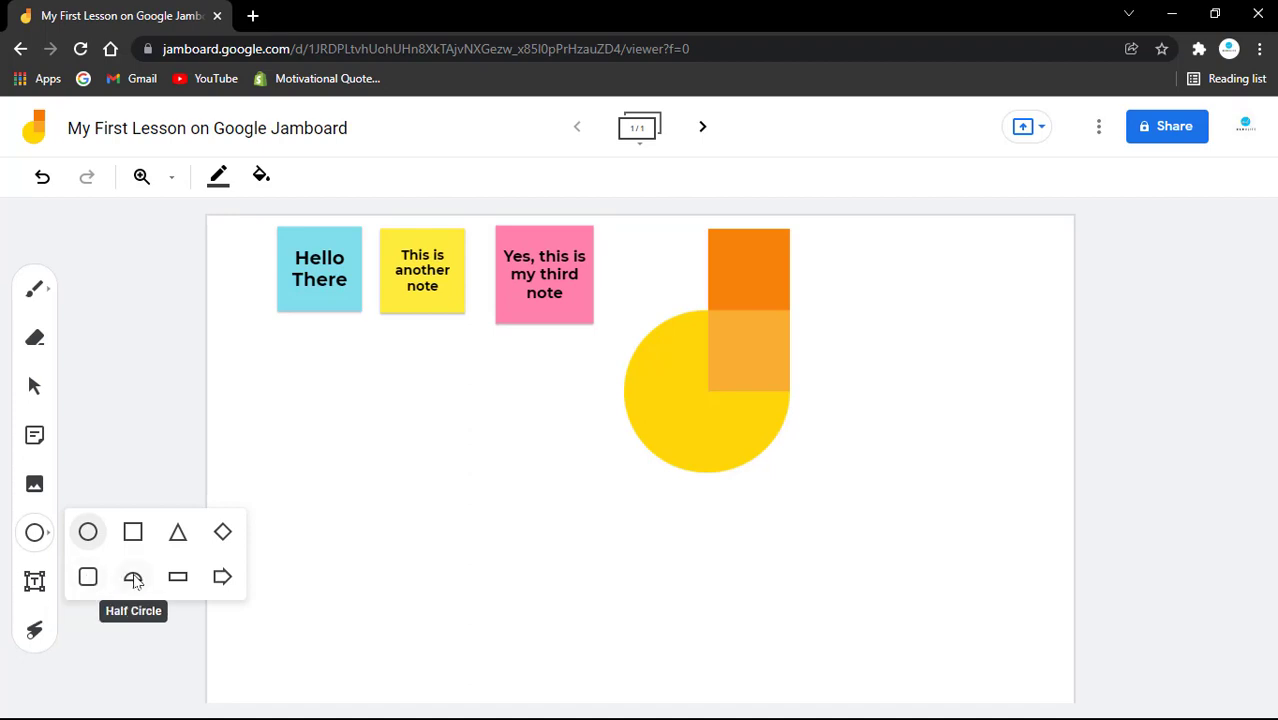
{"action": "left_click", "coordinate": [221, 578]}
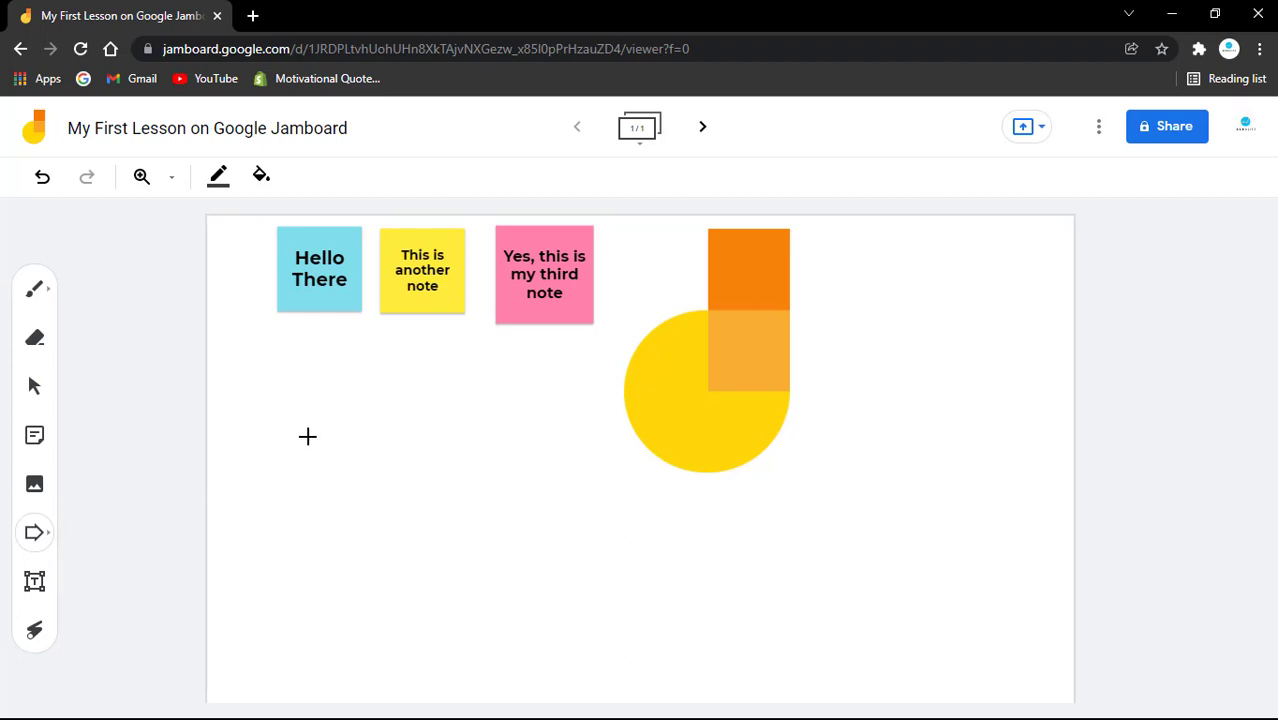
{"action": "left_click_drag", "start_coordinate": [307, 436], "coordinate": [488, 504]}
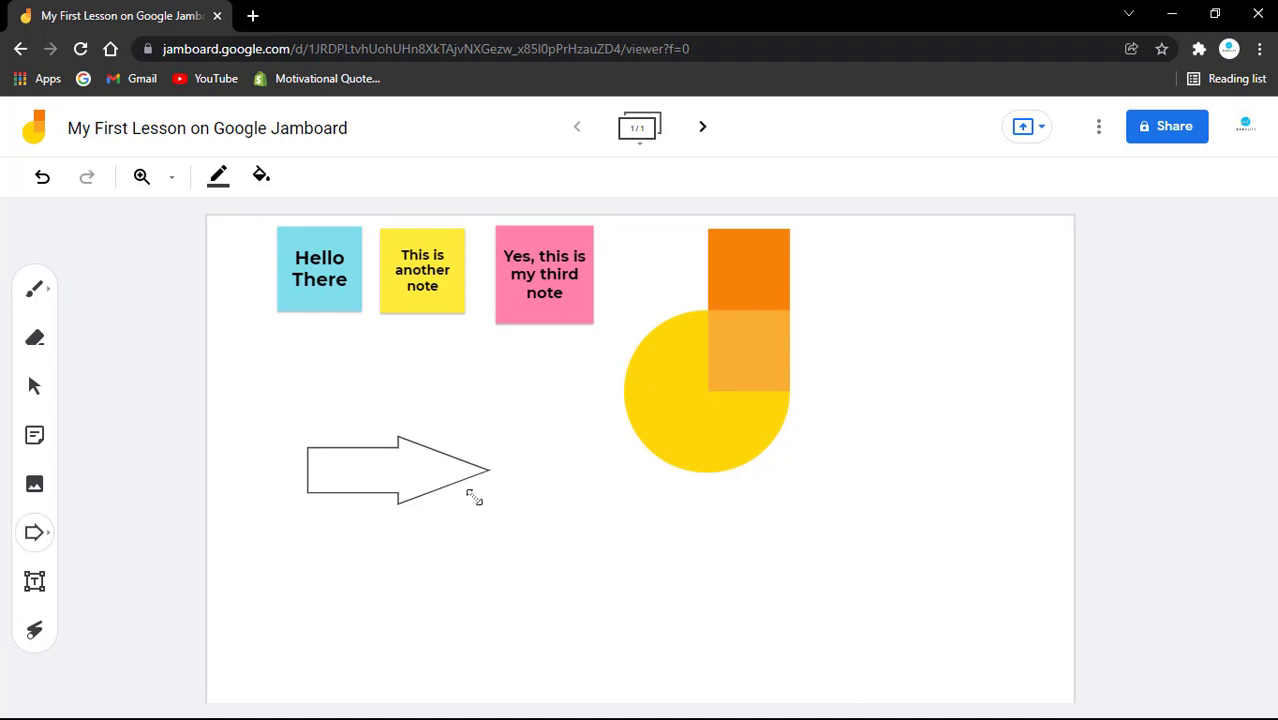
Draw a rectangle with the square shape directly below the arrow, roughly matching the arrow's width.
{"action": "left_click", "coordinate": [43, 536]}
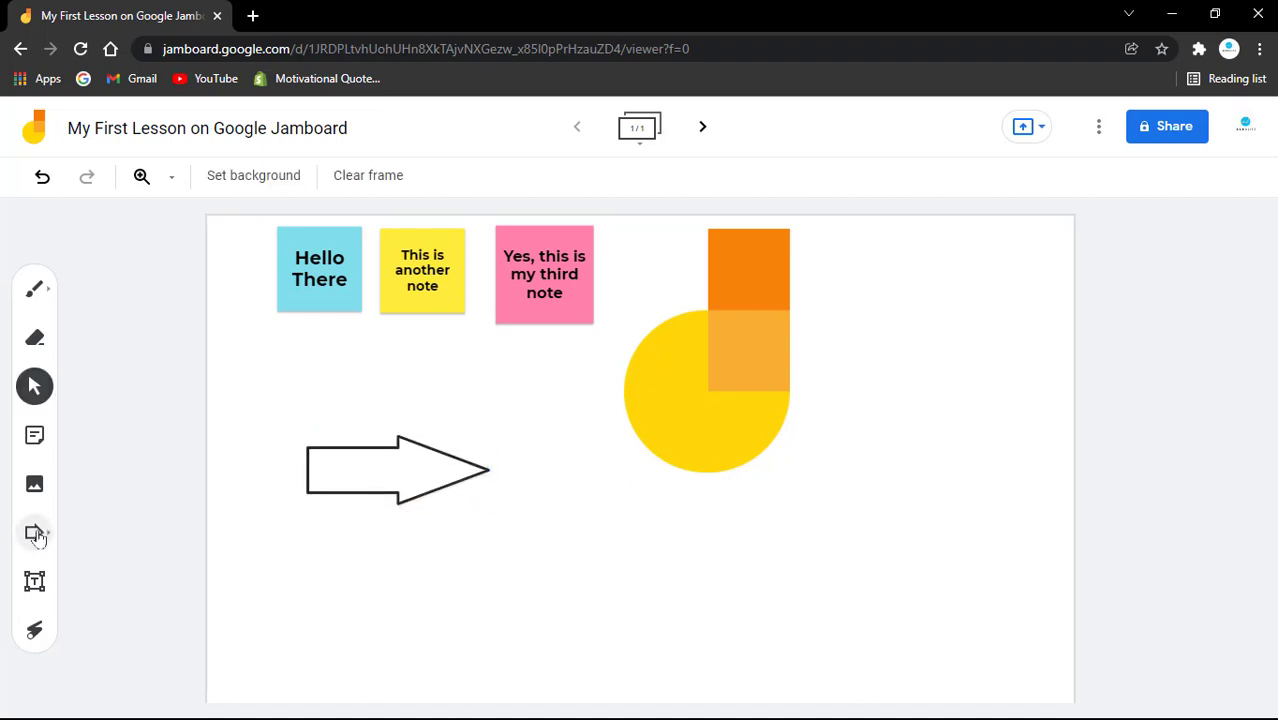
{"action": "left_click", "coordinate": [43, 536]}
{"action": "left_click", "coordinate": [132, 538]}
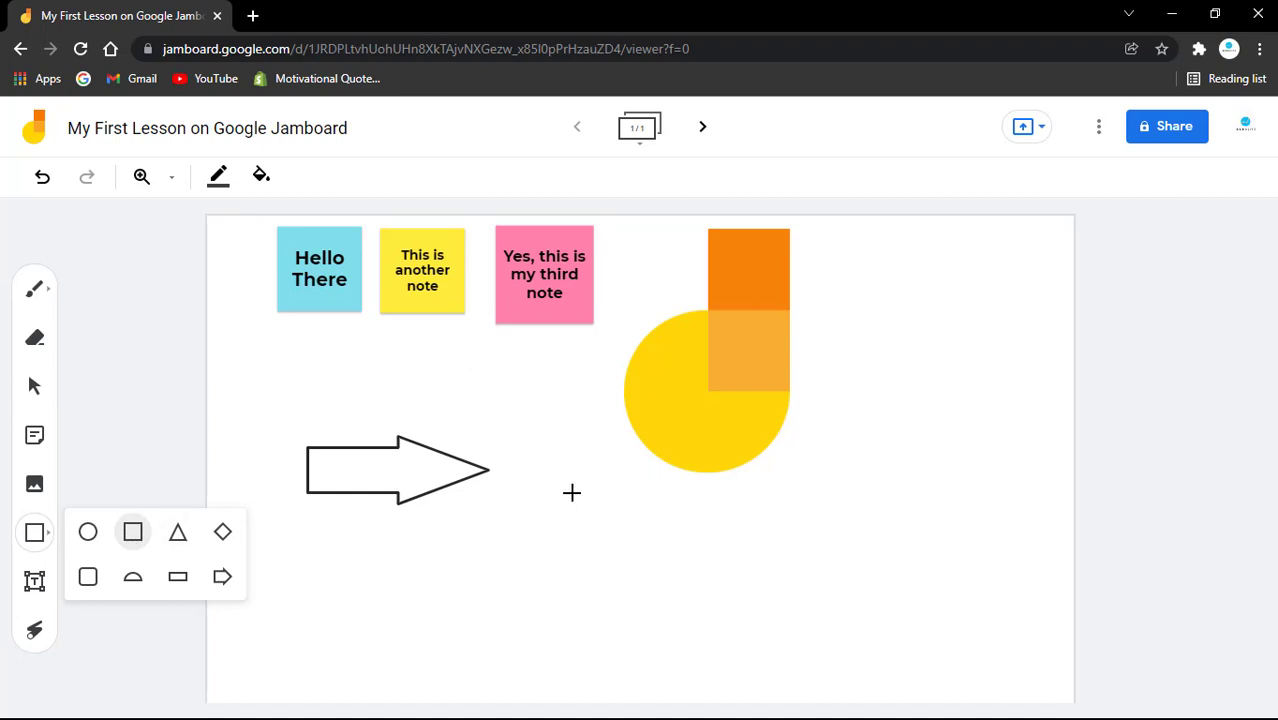
{"action": "mouse_move", "coordinate": [312, 536]}
{"action": "left_mouse_down"}
{"action": "mouse_move", "coordinate": [385, 628]}
{"action": "mouse_move", "coordinate": [475, 645]}
{"action": "mouse_move", "coordinate": [472, 656]}
{"action": "left_mouse_up"}
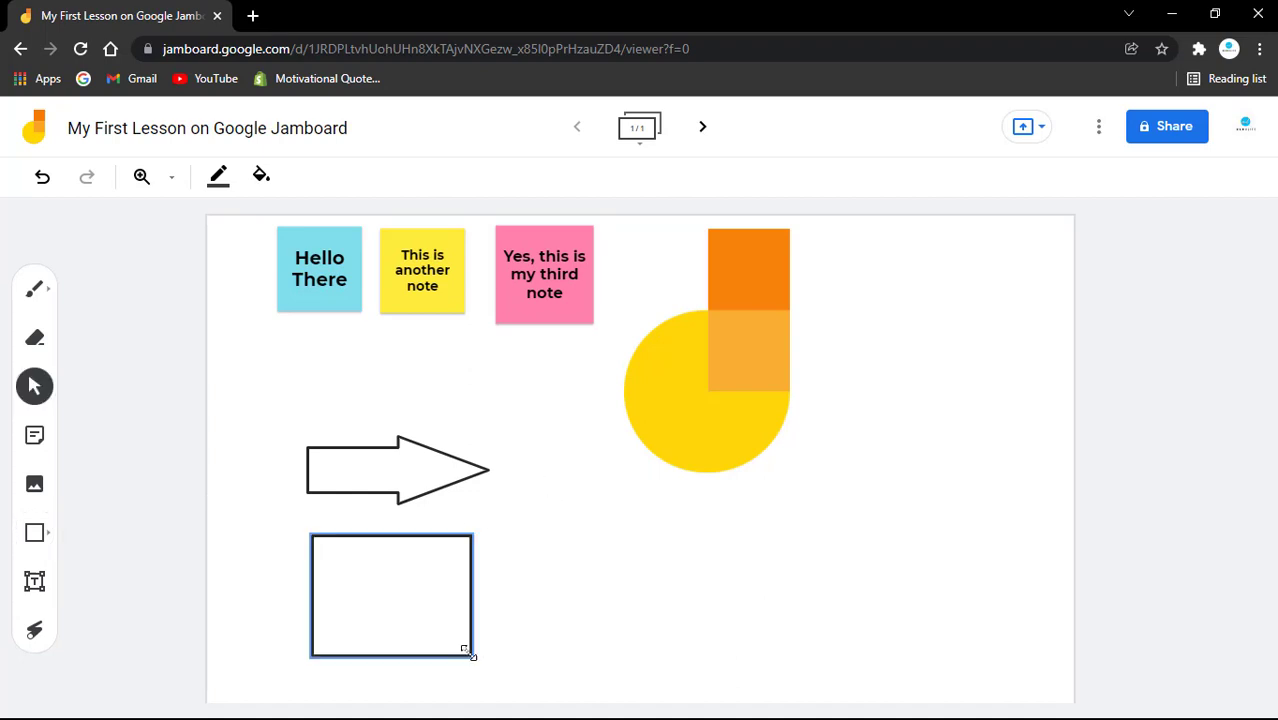
Draw a half circle near the rectangle and move it closer so it sits just beside it.
{"action": "left_click", "coordinate": [42, 538]}
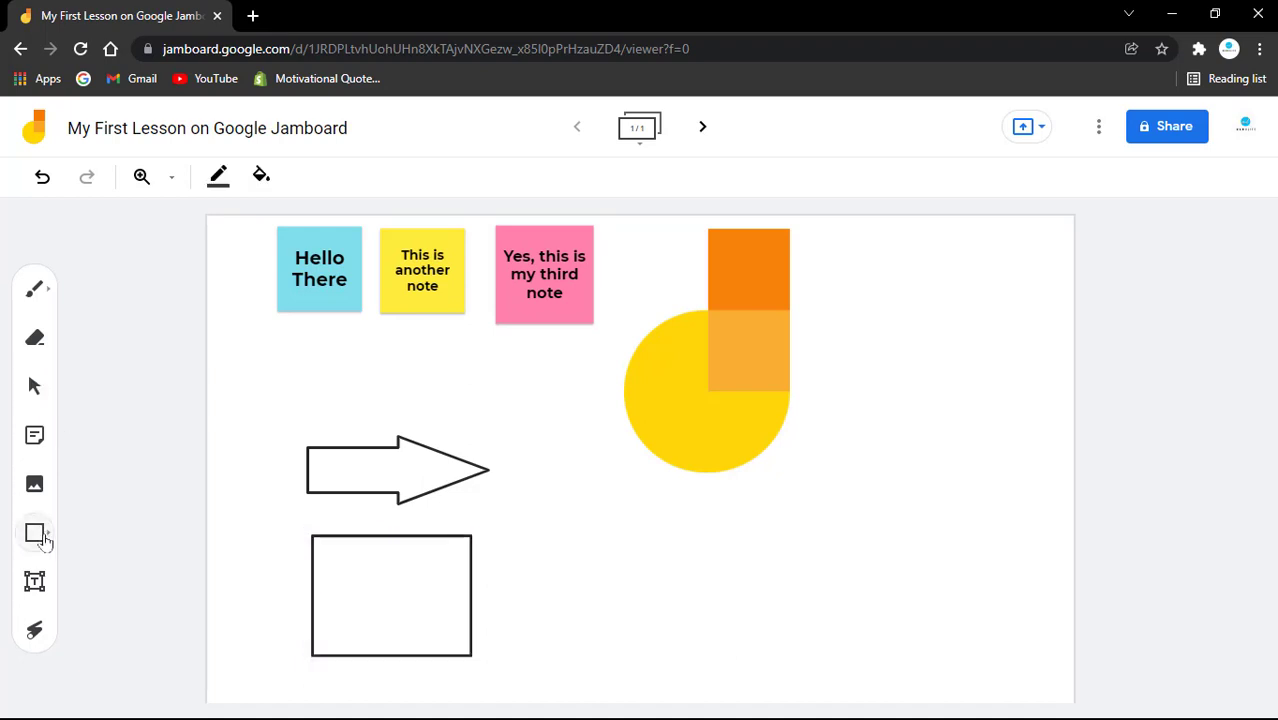
{"action": "left_click", "coordinate": [133, 580]}
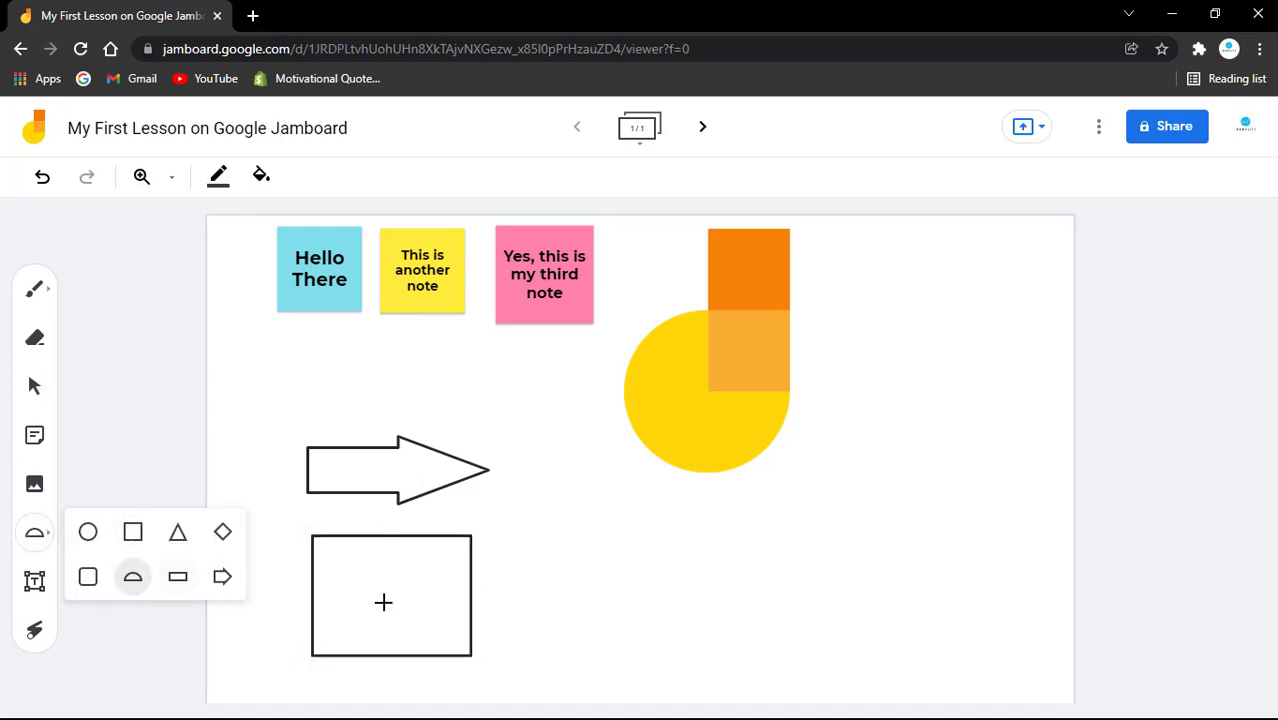
{"action": "left_click_drag", "start_coordinate": [568, 549], "coordinate": [743, 627]}
{"action": "left_click_drag", "start_coordinate": [664, 590], "coordinate": [614, 612]}
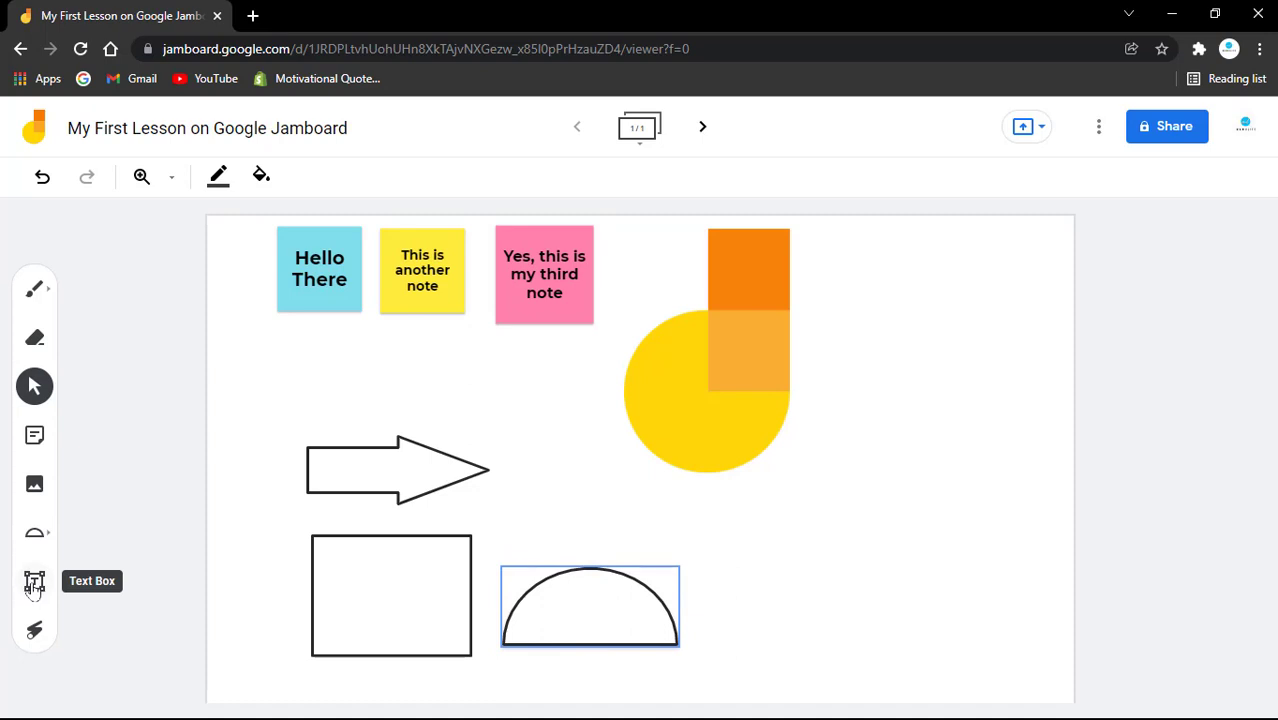
Add a text box reading "Hello World" in the empty area below the logo image.
{"action": "left_click", "coordinate": [34, 590]}
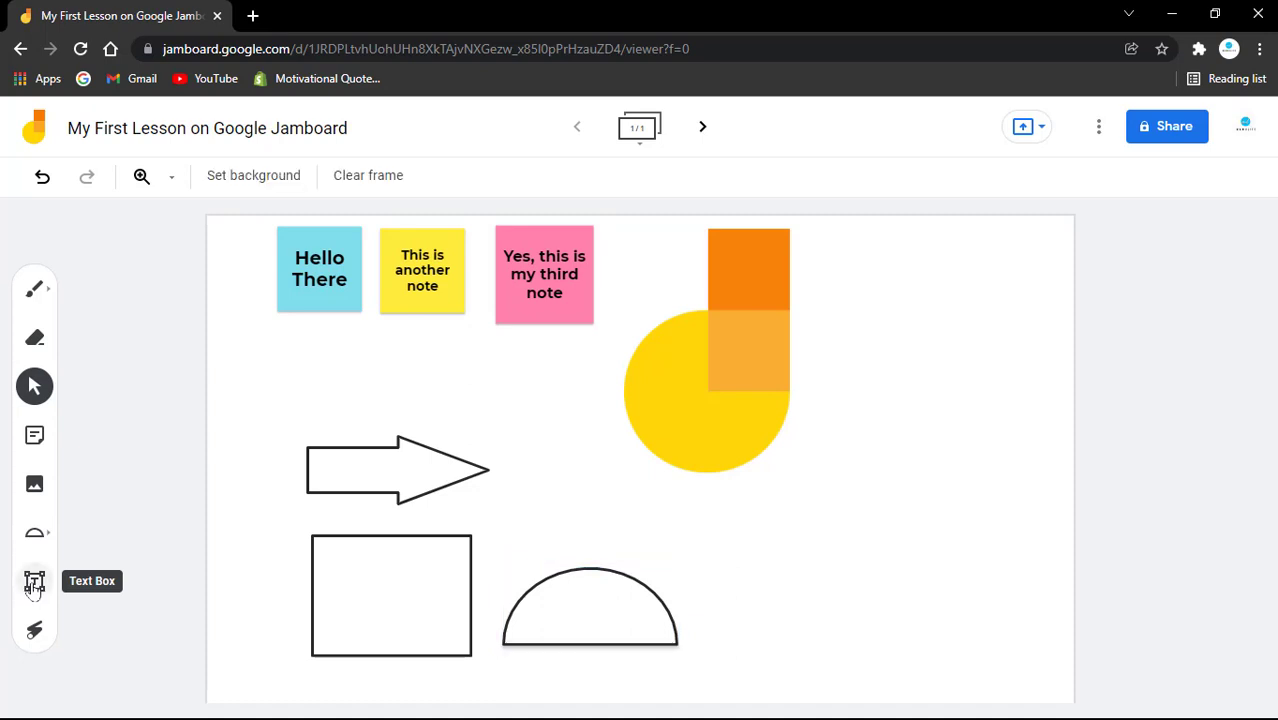
{"action": "left_click", "coordinate": [40, 590]}
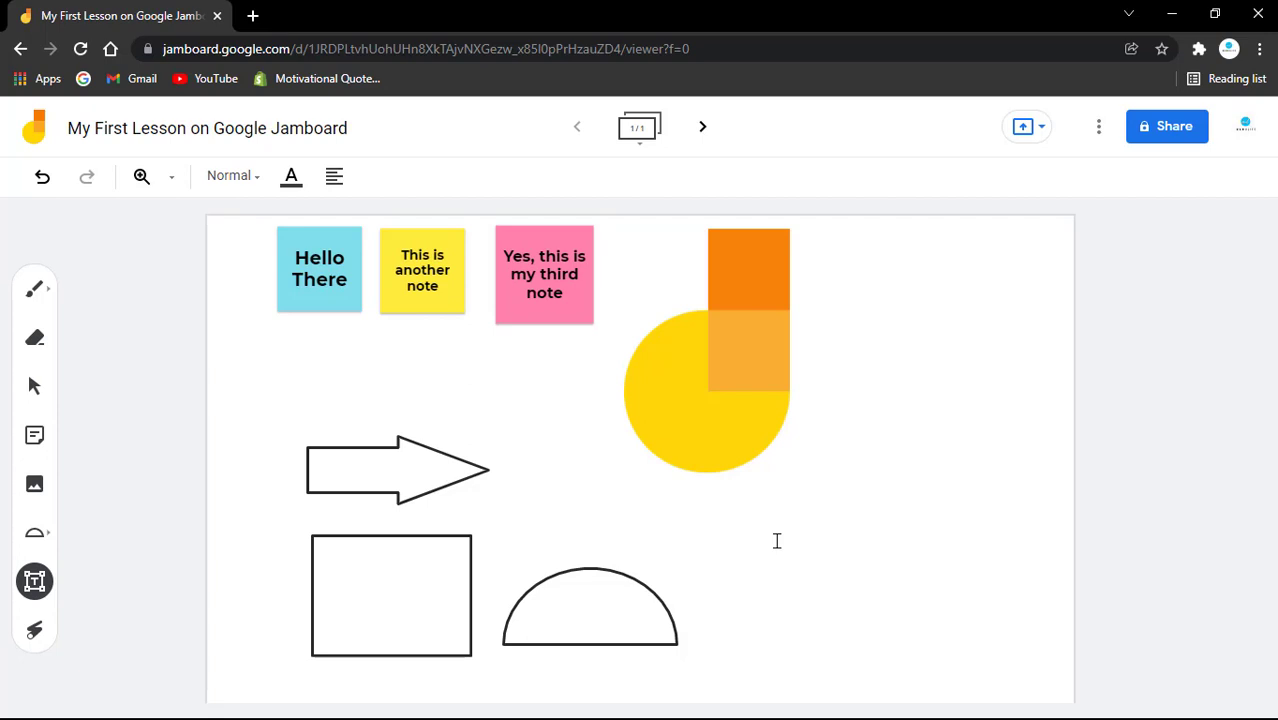
{"action": "left_click", "coordinate": [776, 540]}
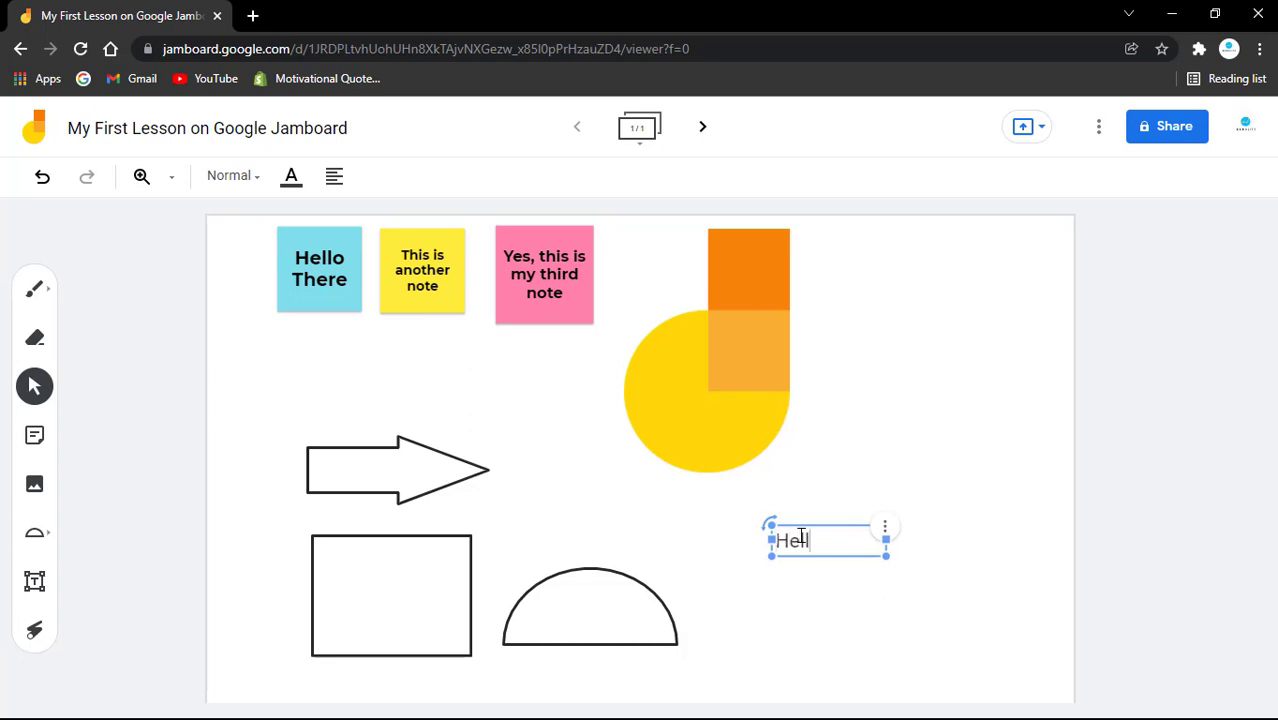
{"action": "type", "text": "ther"}
{"action": "key", "text": "shift+Left"}
{"action": "key", "text": "shift+Left"}
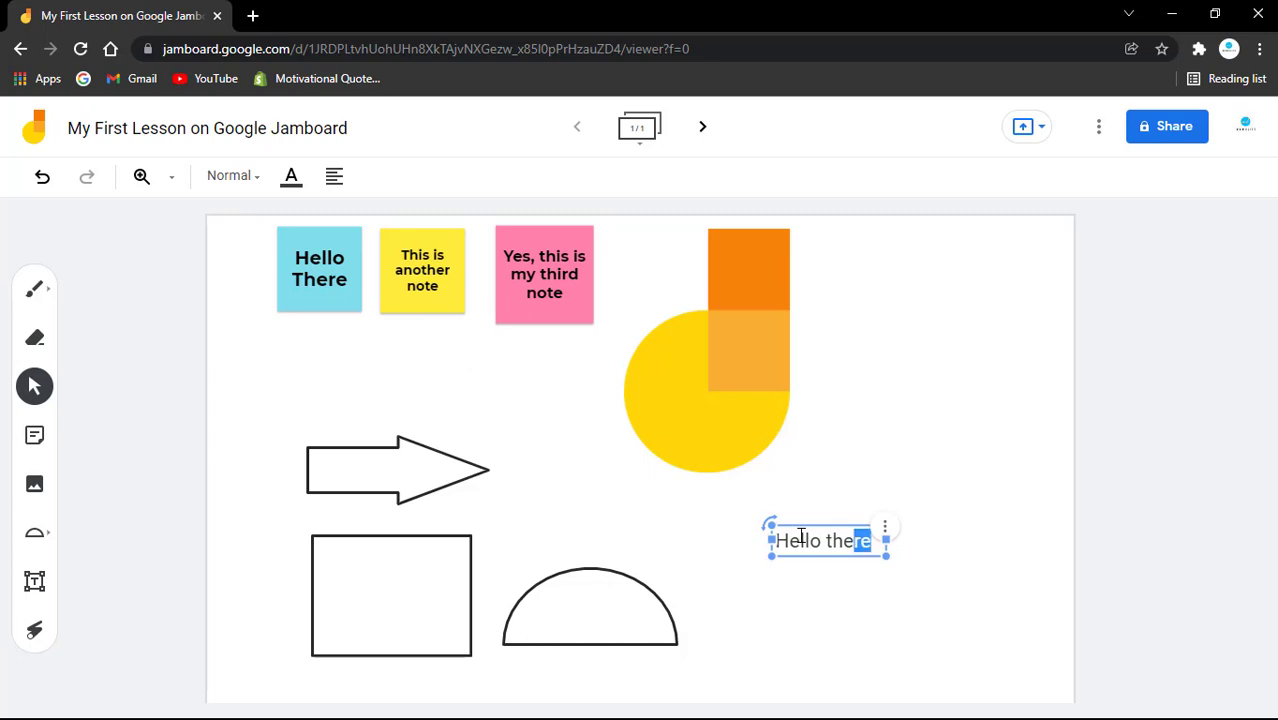
{"action": "key", "text": "shift+Left"}
{"action": "key", "text": "shift+Left"}
{"action": "key", "text": "shift+Left"}
{"action": "type", "text": "Worl"}
{"action": "left_click", "coordinate": [858, 575]}
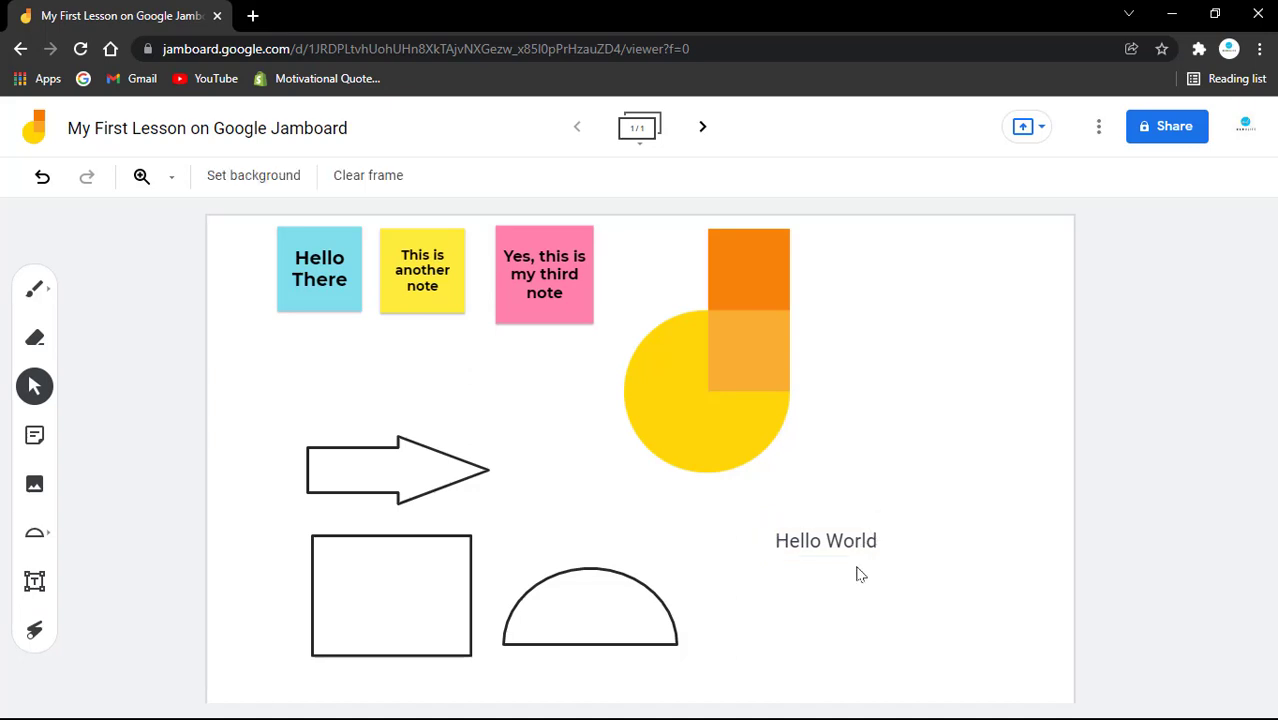
Move the "Hello World" text box into the middle of the rectangle below the arrow.
{"action": "left_click", "coordinate": [840, 539]}
{"action": "left_click_drag", "start_coordinate": [840, 539], "coordinate": [391, 598]}
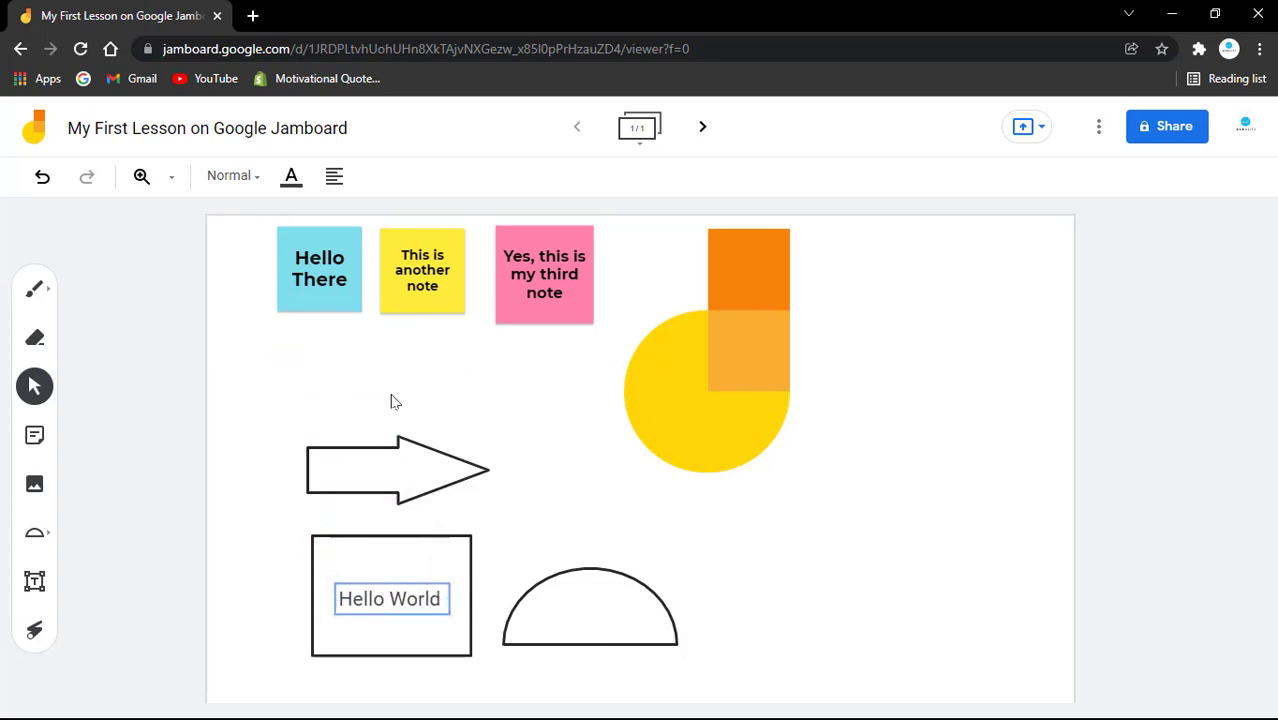
{"action": "left_click", "coordinate": [562, 643]}
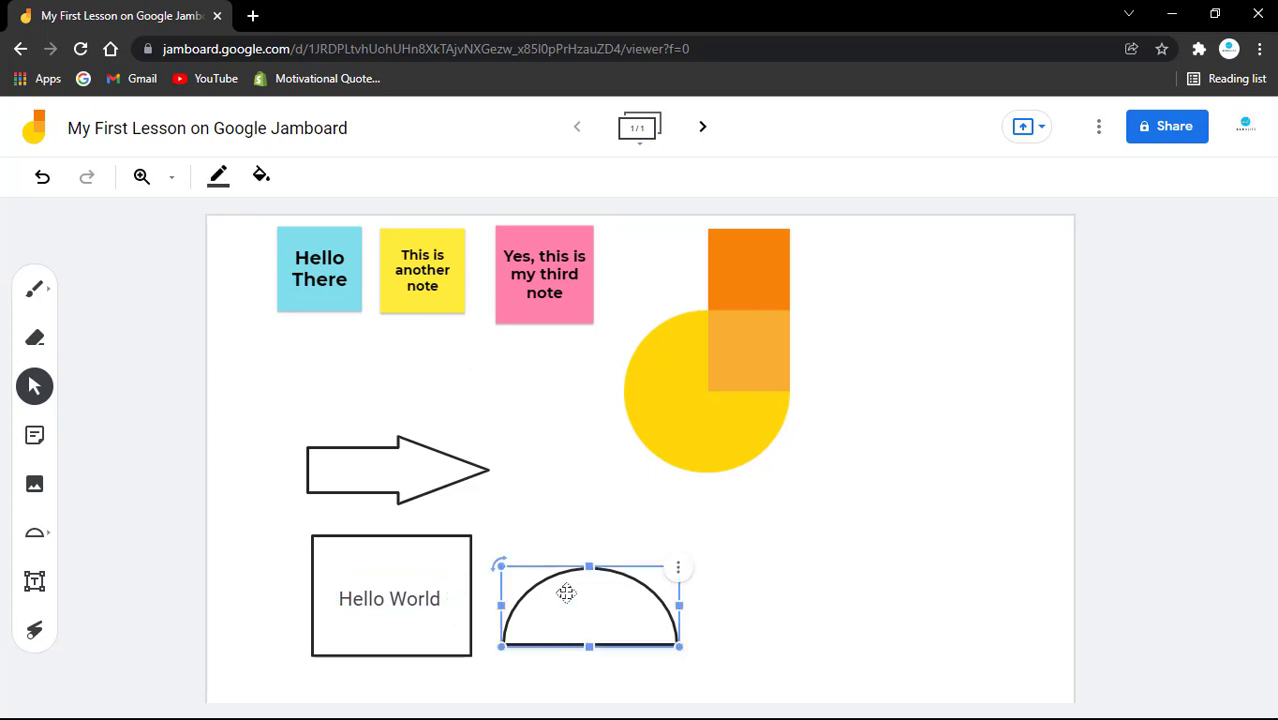
{"action": "left_click", "coordinate": [396, 592]}
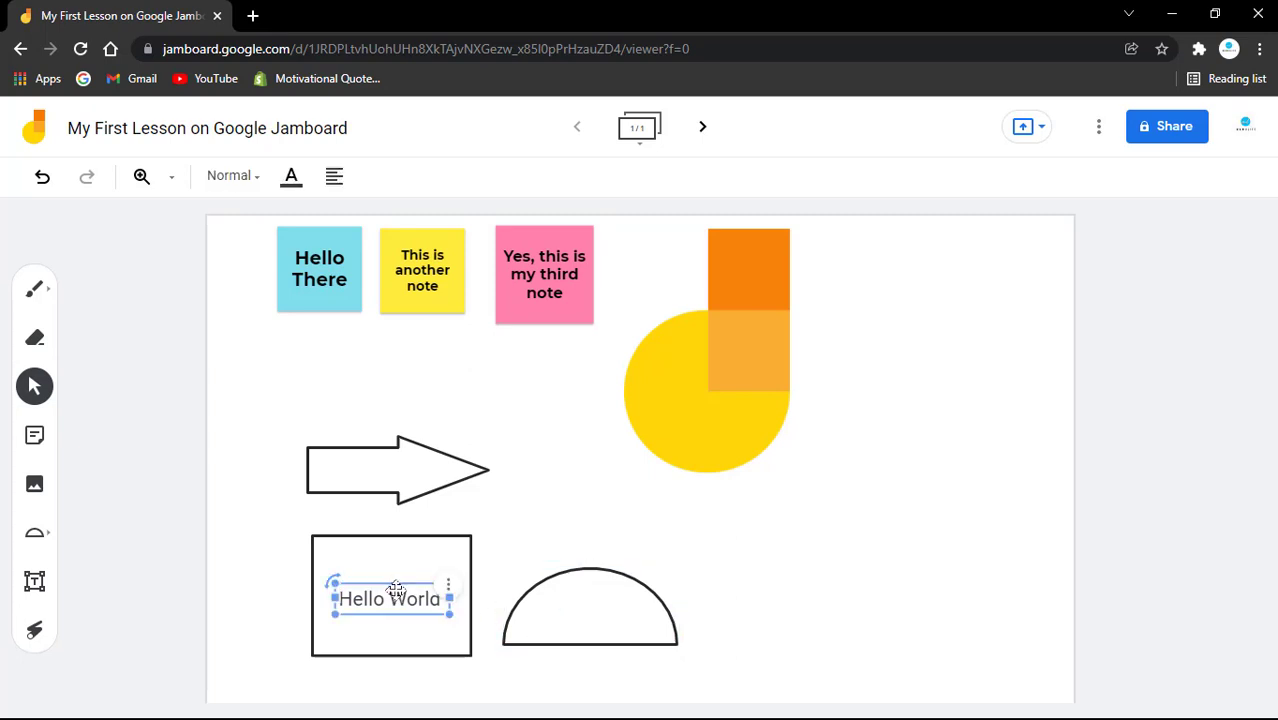
Fill the half circle with red and give it a yellow border.
{"action": "left_click", "coordinate": [603, 627]}
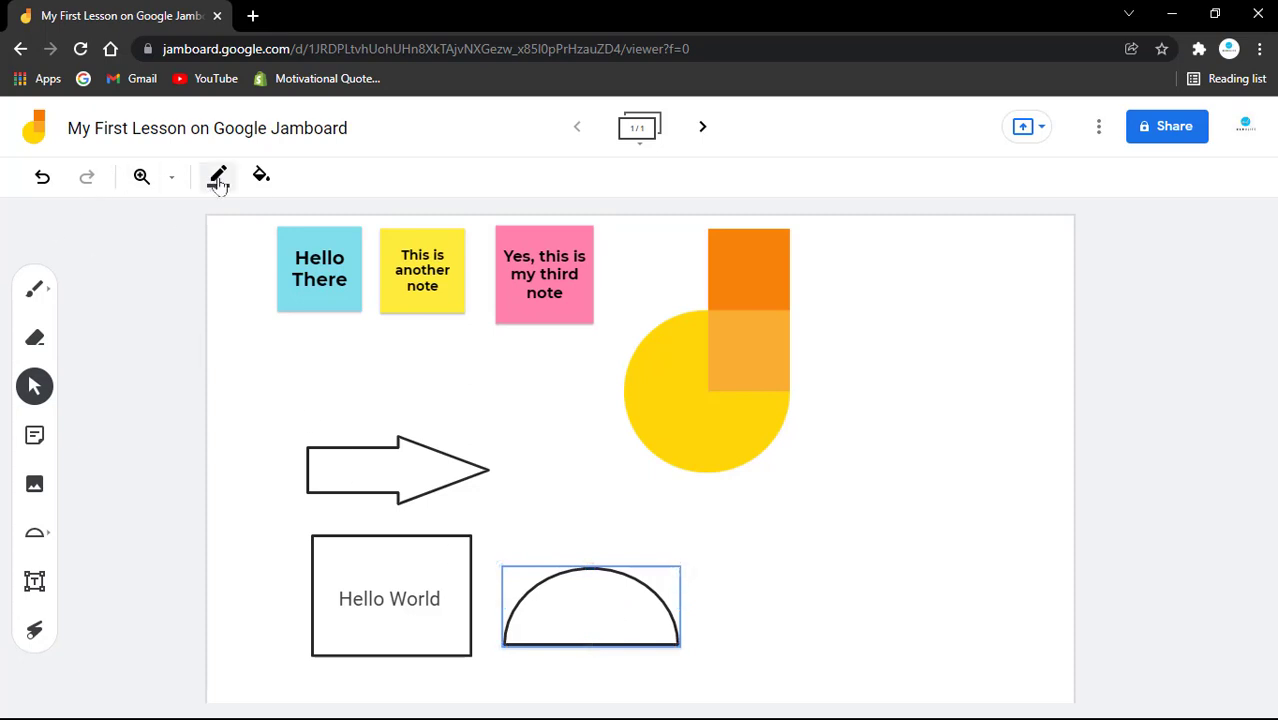
{"action": "left_click", "coordinate": [260, 176]}
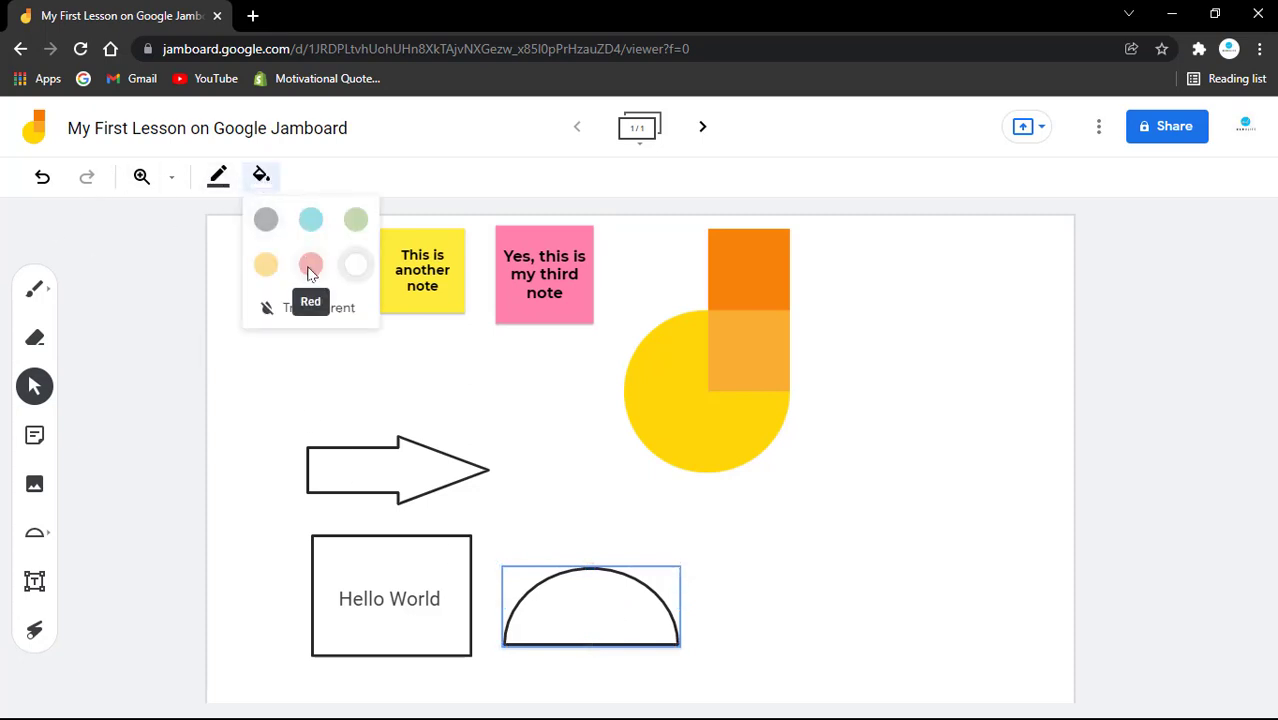
{"action": "left_click", "coordinate": [310, 264]}
{"action": "left_click", "coordinate": [219, 178]}
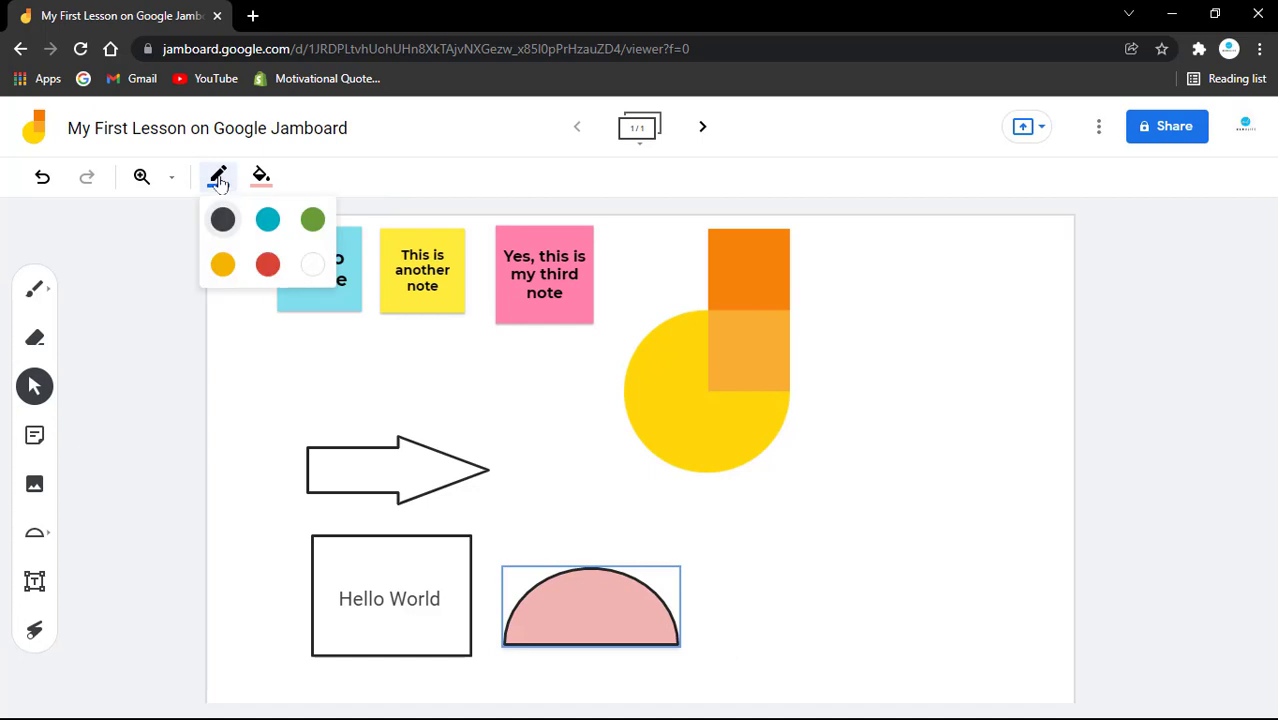
{"action": "left_click", "coordinate": [224, 264]}
Change the half circle's border to green and its fill to blue.
{"action": "left_click", "coordinate": [219, 178]}
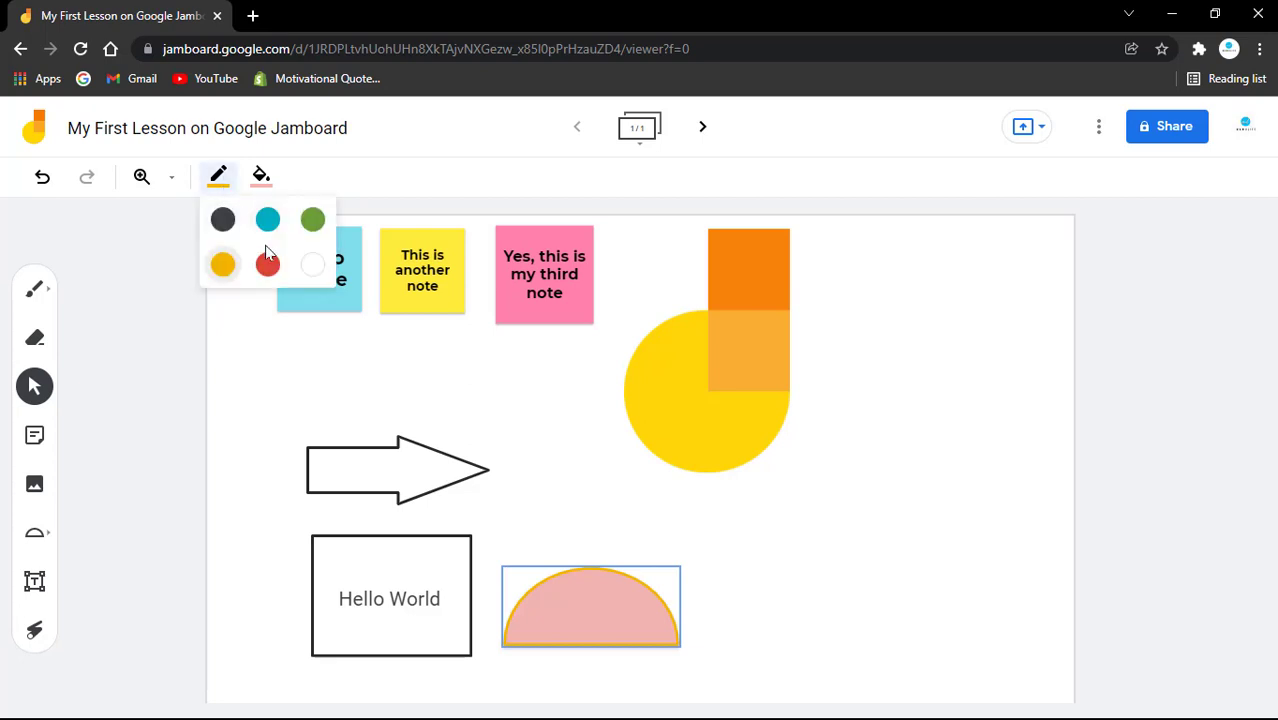
{"action": "left_click", "coordinate": [311, 218]}
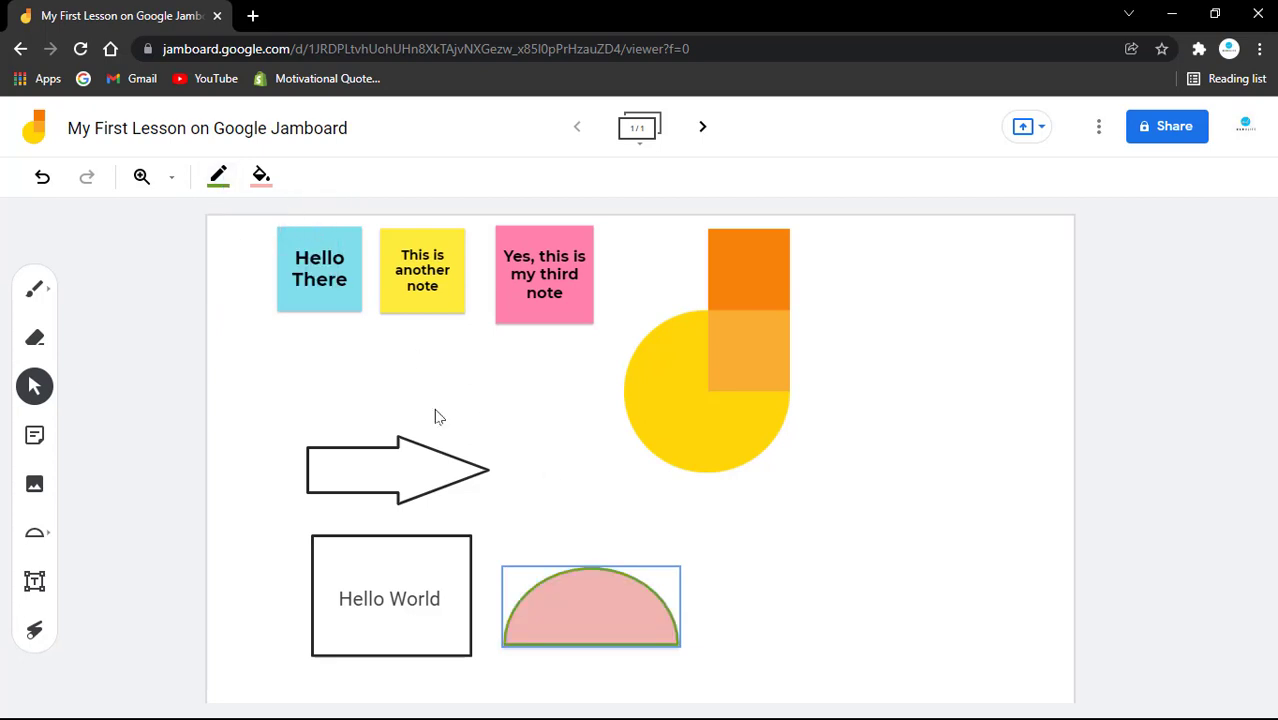
{"action": "left_click", "coordinate": [261, 177]}
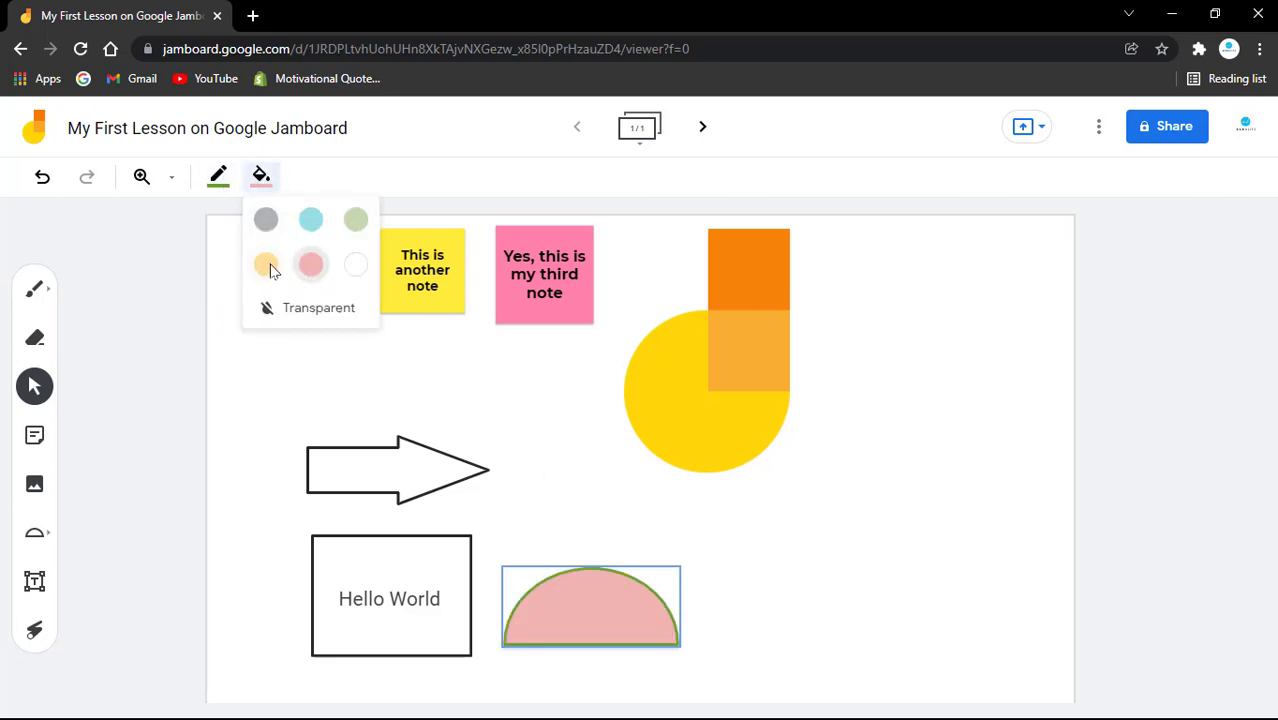
{"action": "left_click", "coordinate": [311, 218]}
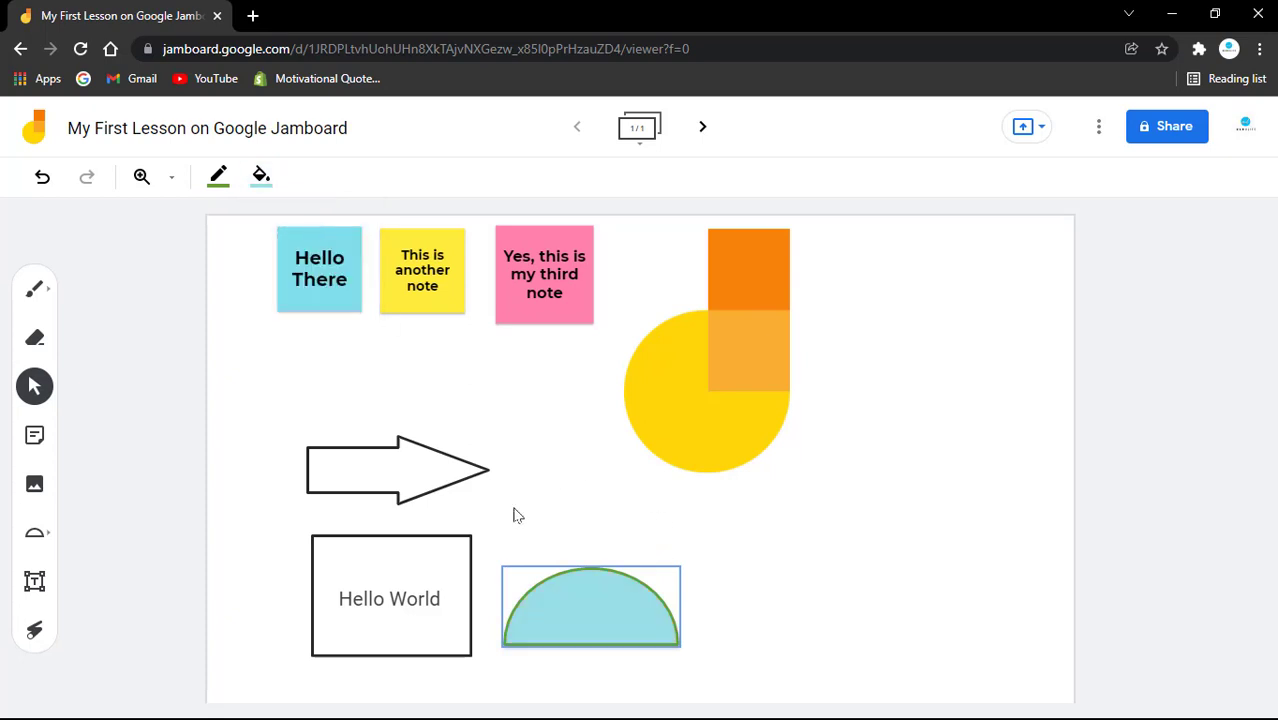
Colour the "Hello World" text inside the rectangle yellow.
{"action": "left_click", "coordinate": [402, 625]}
{"action": "left_click", "coordinate": [398, 597]}
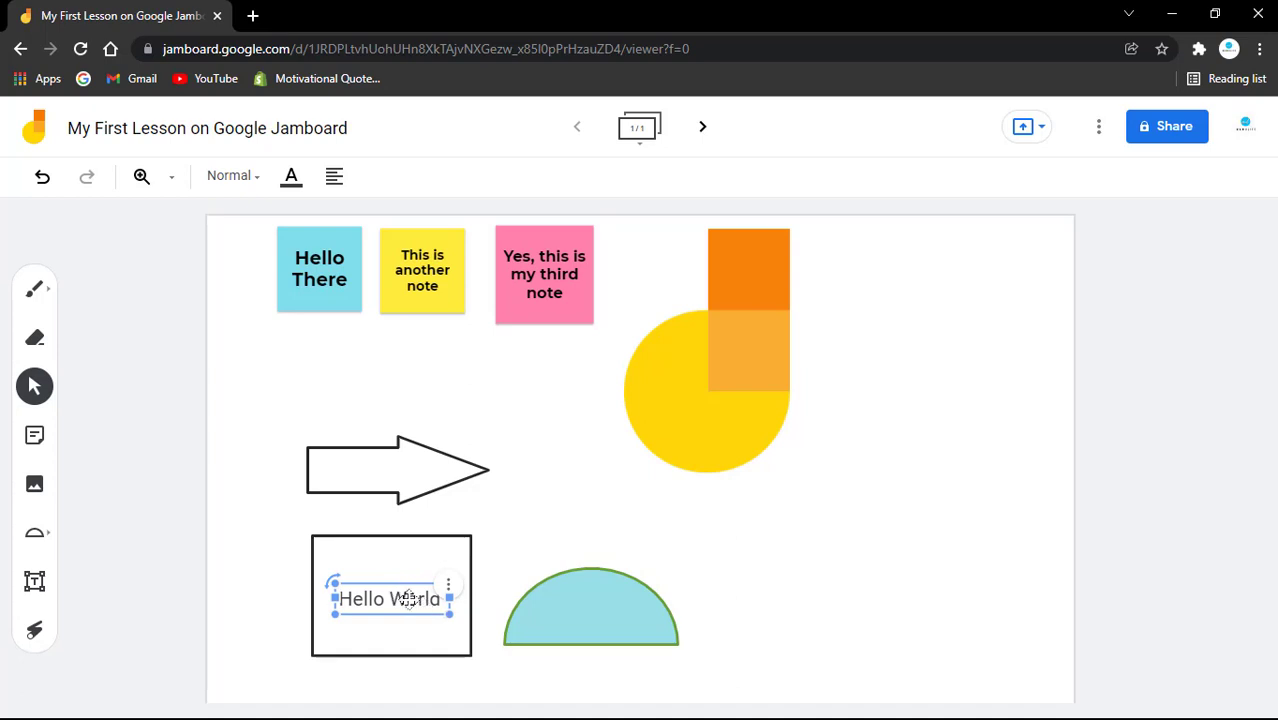
{"action": "left_click", "coordinate": [290, 178]}
{"action": "left_click", "coordinate": [296, 264]}
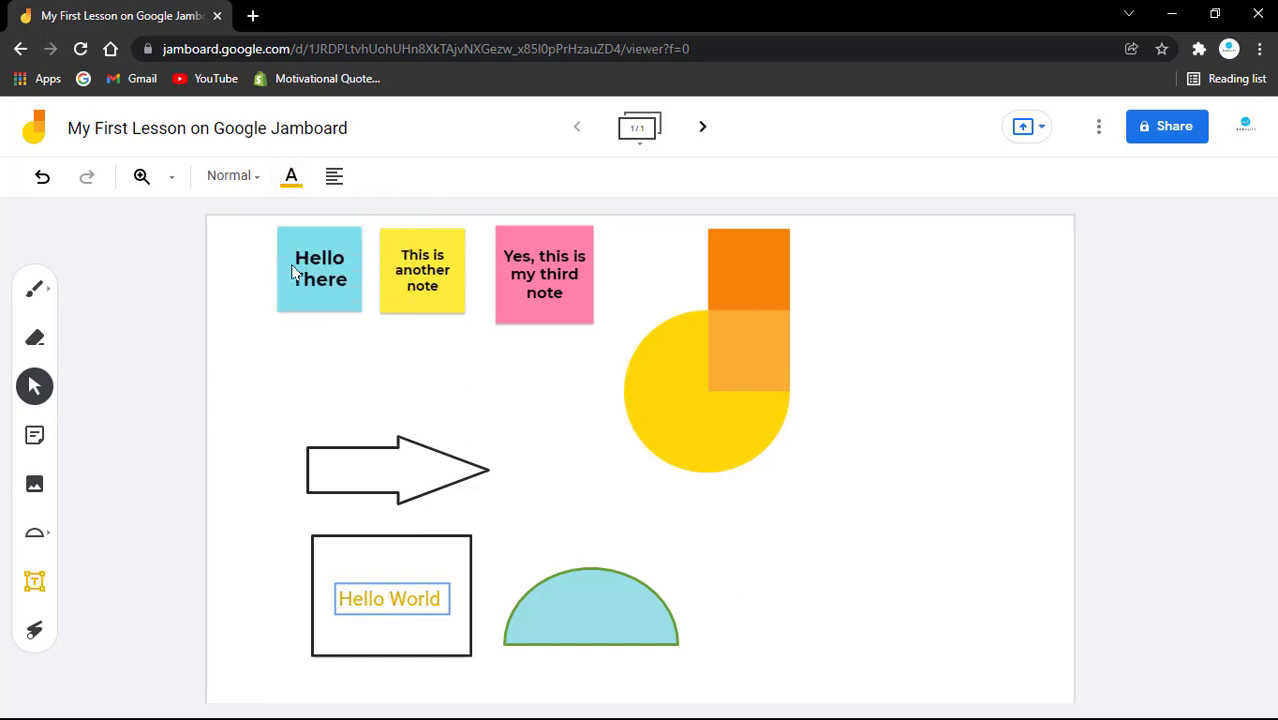
Set the "Hello World" text colour to red and centre-align the text.
{"action": "left_click", "coordinate": [293, 181]}
{"action": "left_click", "coordinate": [341, 265]}
{"action": "left_click", "coordinate": [337, 179]}
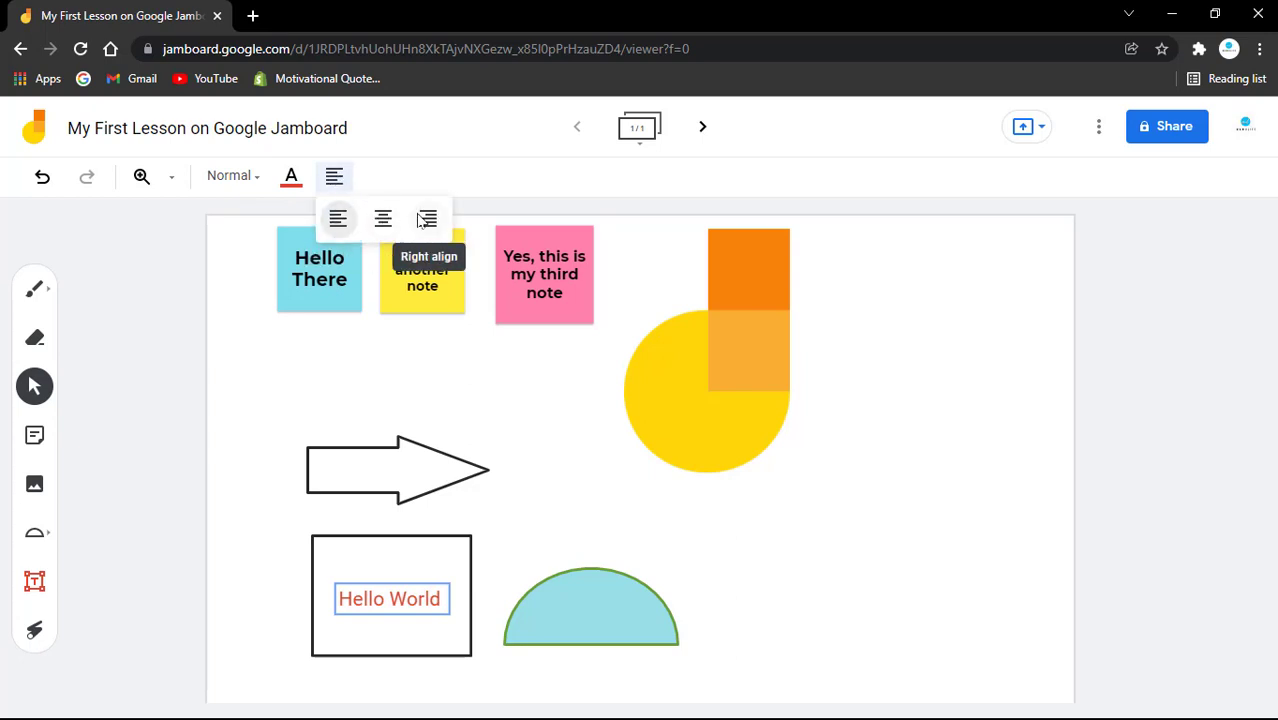
{"action": "left_click", "coordinate": [385, 220]}
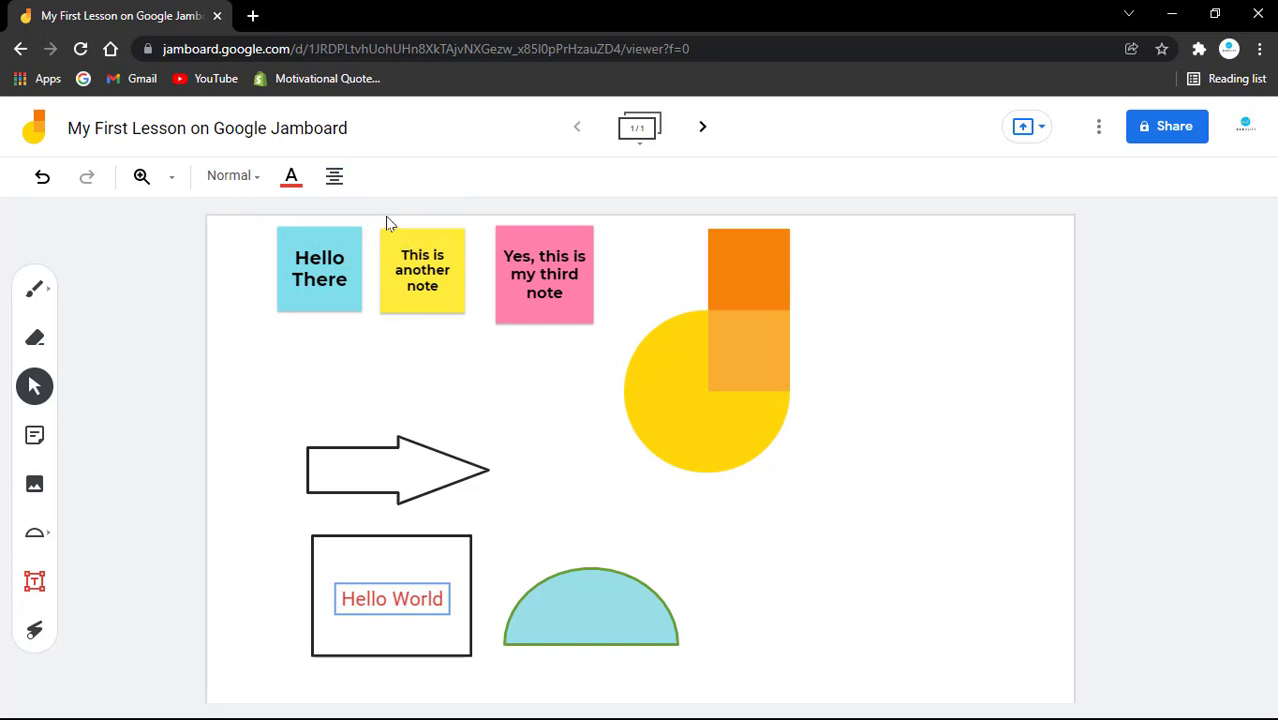
Set the "Hello World" text to the Display style and move it between the logo image and the half circle.
{"action": "left_click", "coordinate": [256, 180]}
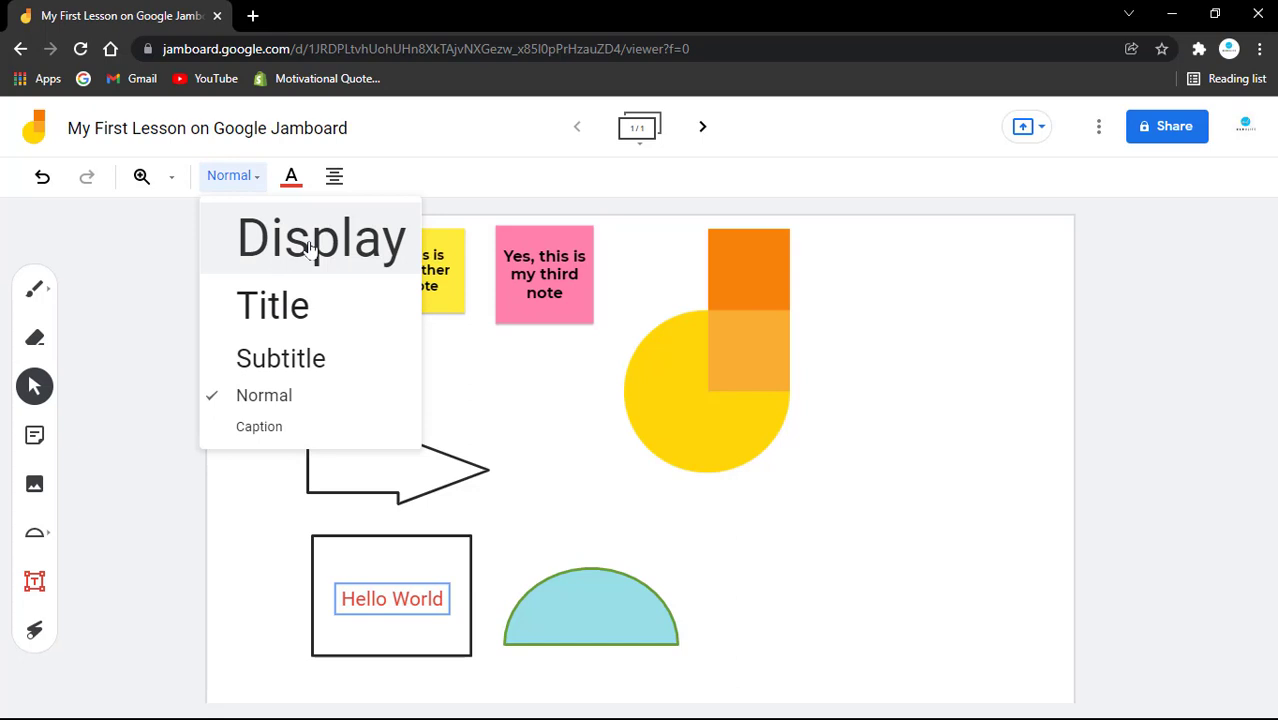
{"action": "left_click", "coordinate": [310, 248]}
{"action": "left_click", "coordinate": [681, 638]}
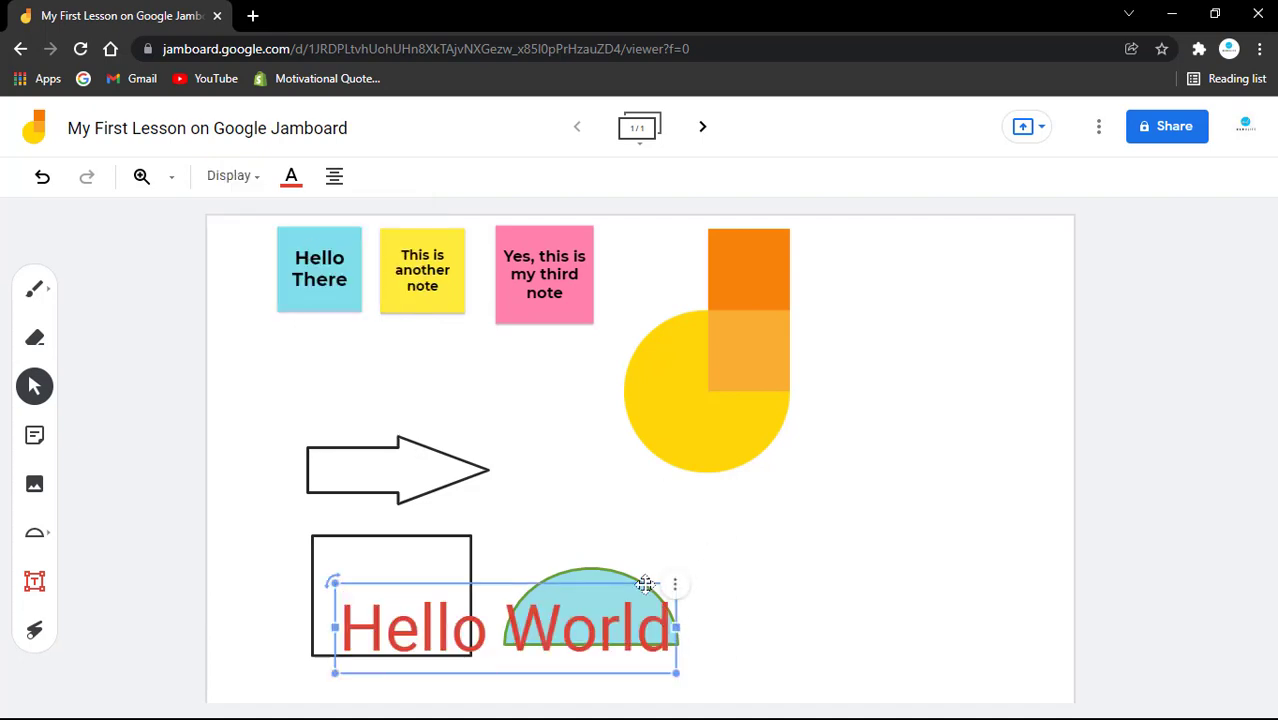
{"action": "left_click_drag", "start_coordinate": [629, 583], "coordinate": [842, 476]}
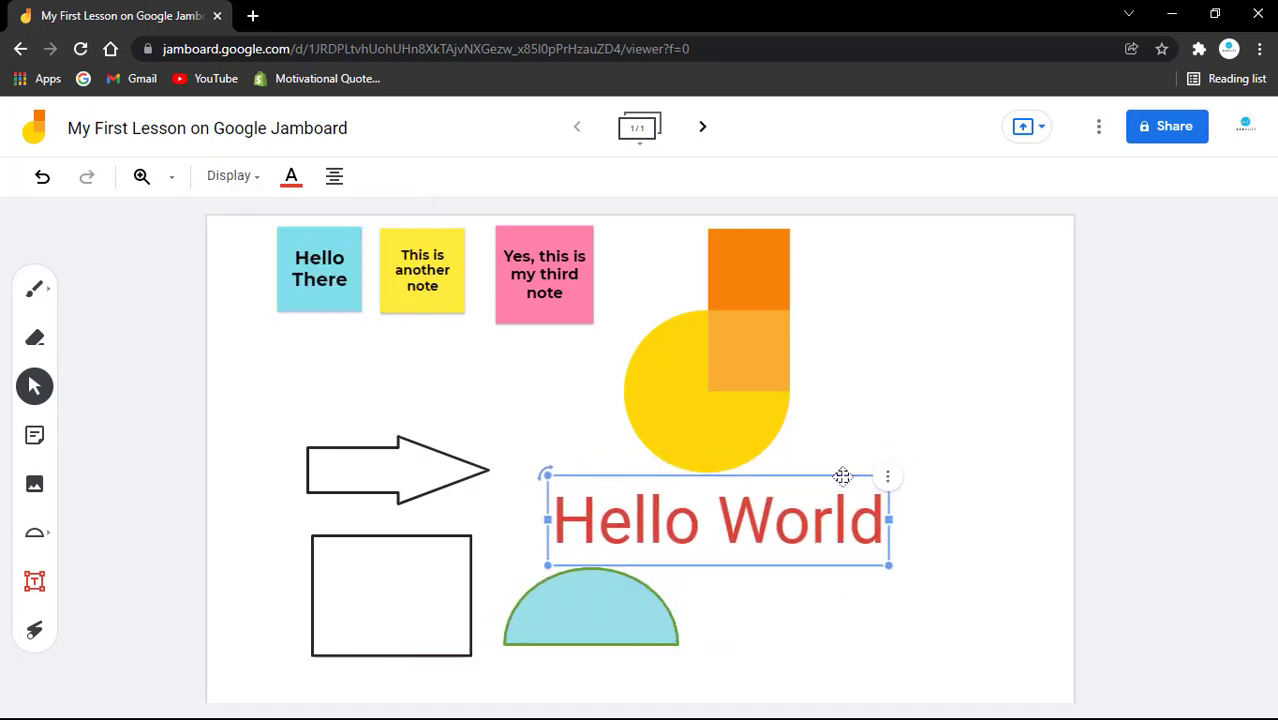
Try the Title, Subtitle, Normal and Caption styles on the "Hello World" text and return it to Display.
{"action": "left_click", "coordinate": [250, 178]}
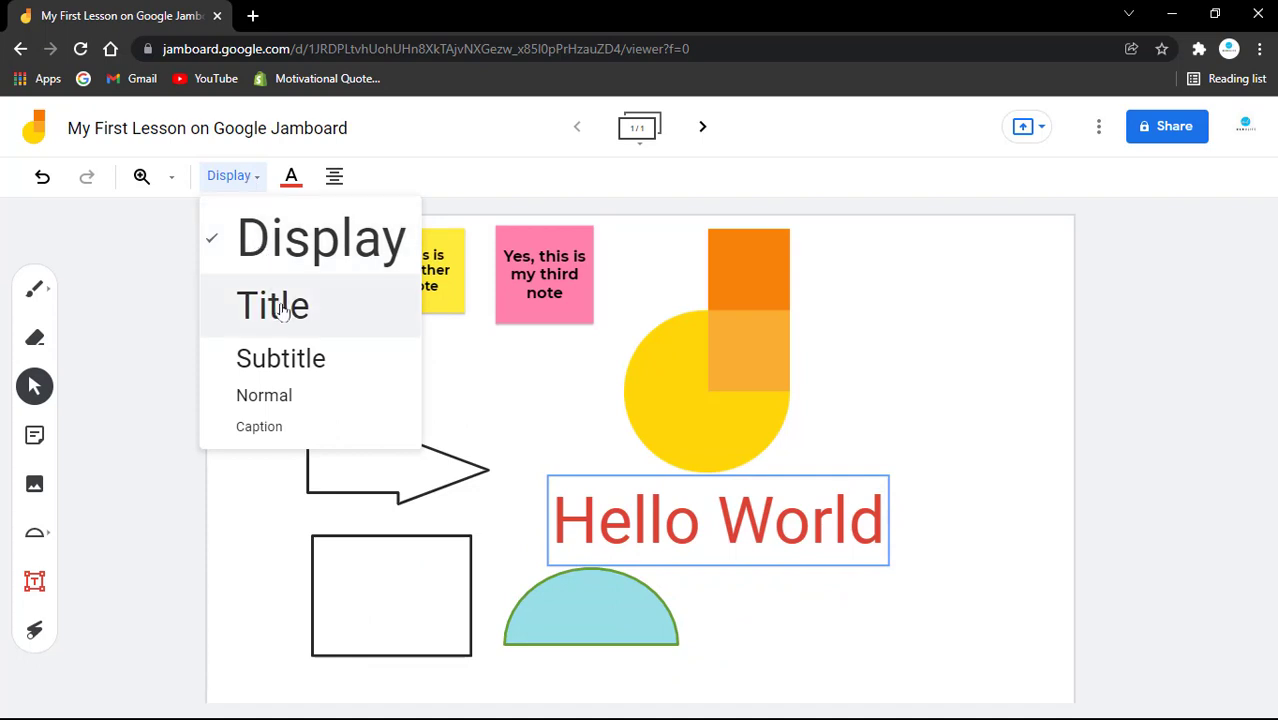
{"action": "left_click", "coordinate": [286, 304]}
{"action": "left_click", "coordinate": [222, 176]}
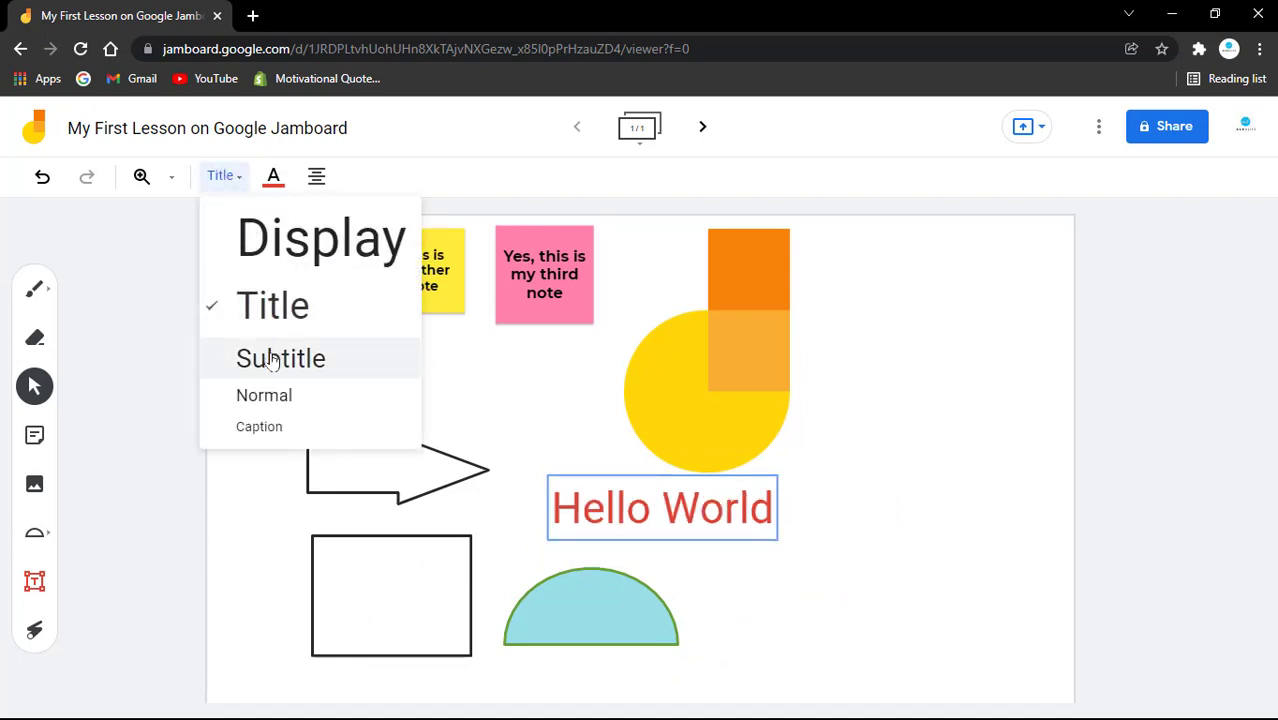
{"action": "left_click", "coordinate": [275, 356]}
{"action": "left_click", "coordinate": [234, 176]}
{"action": "left_click", "coordinate": [262, 394]}
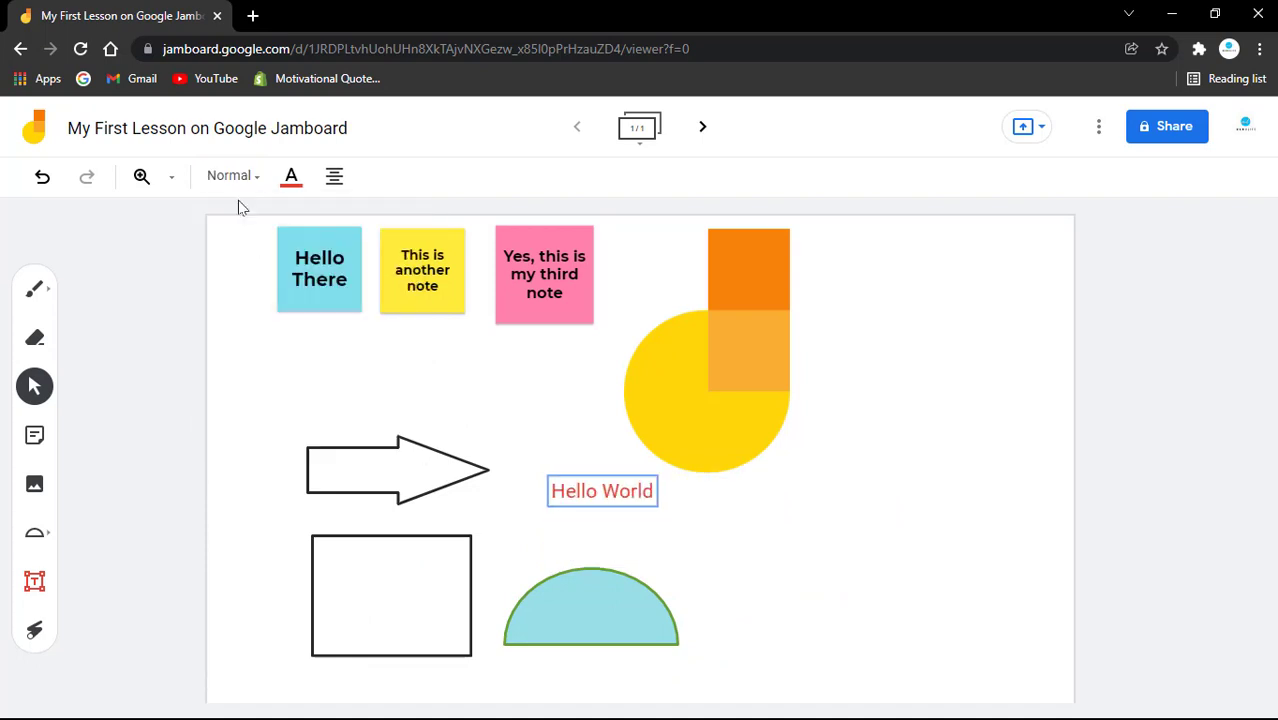
{"action": "left_click", "coordinate": [227, 175]}
{"action": "left_click", "coordinate": [265, 428]}
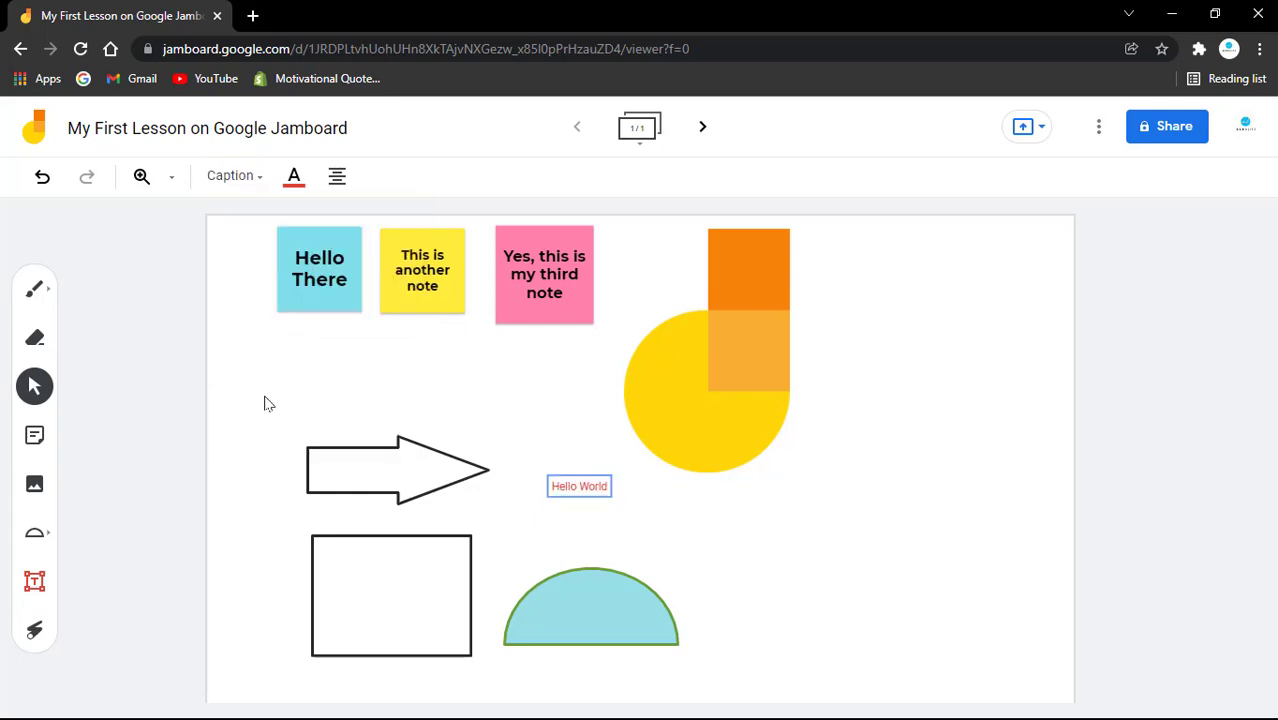
{"action": "left_click", "coordinate": [229, 176]}
{"action": "left_click", "coordinate": [255, 262]}
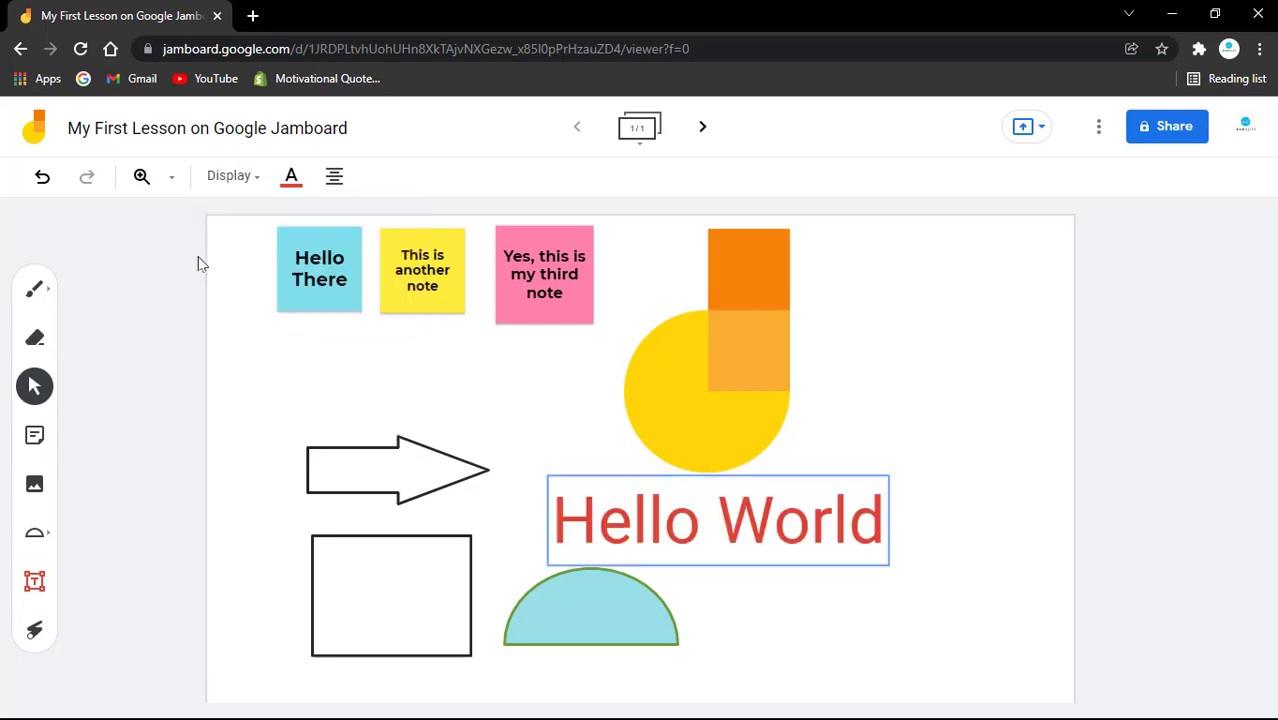
Activate the laser tool.
{"action": "left_click", "coordinate": [34, 632]}
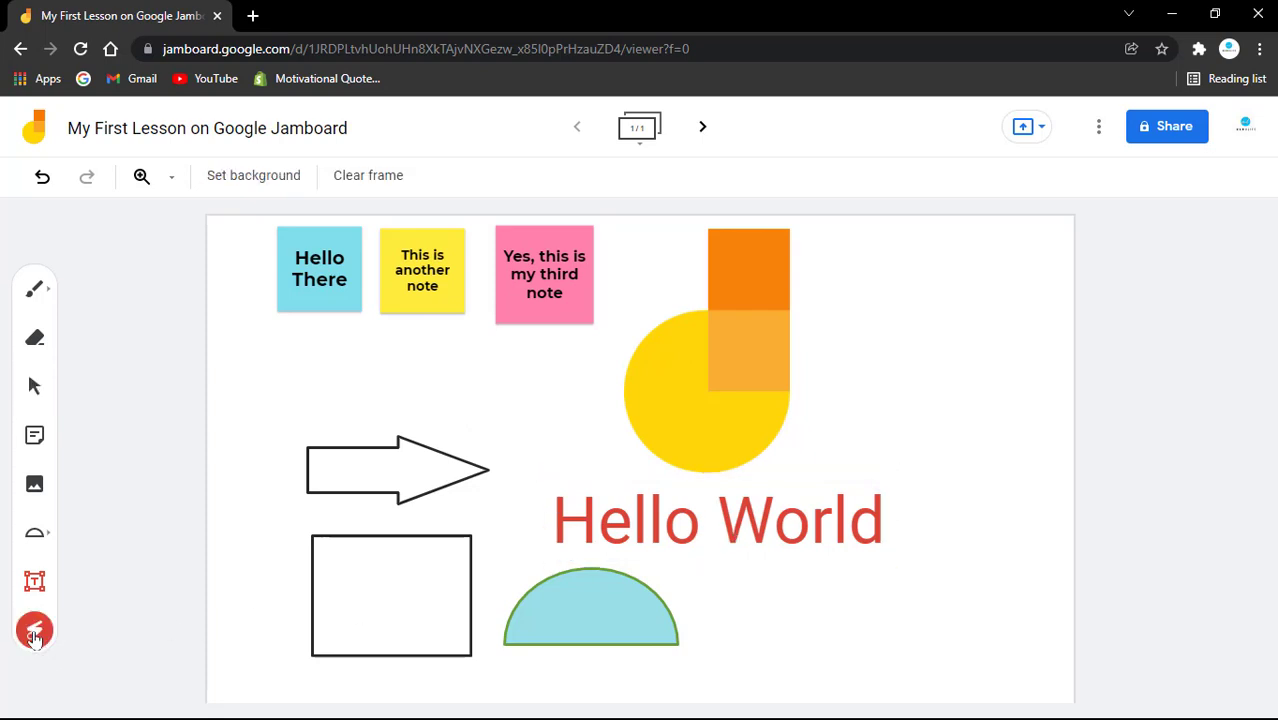
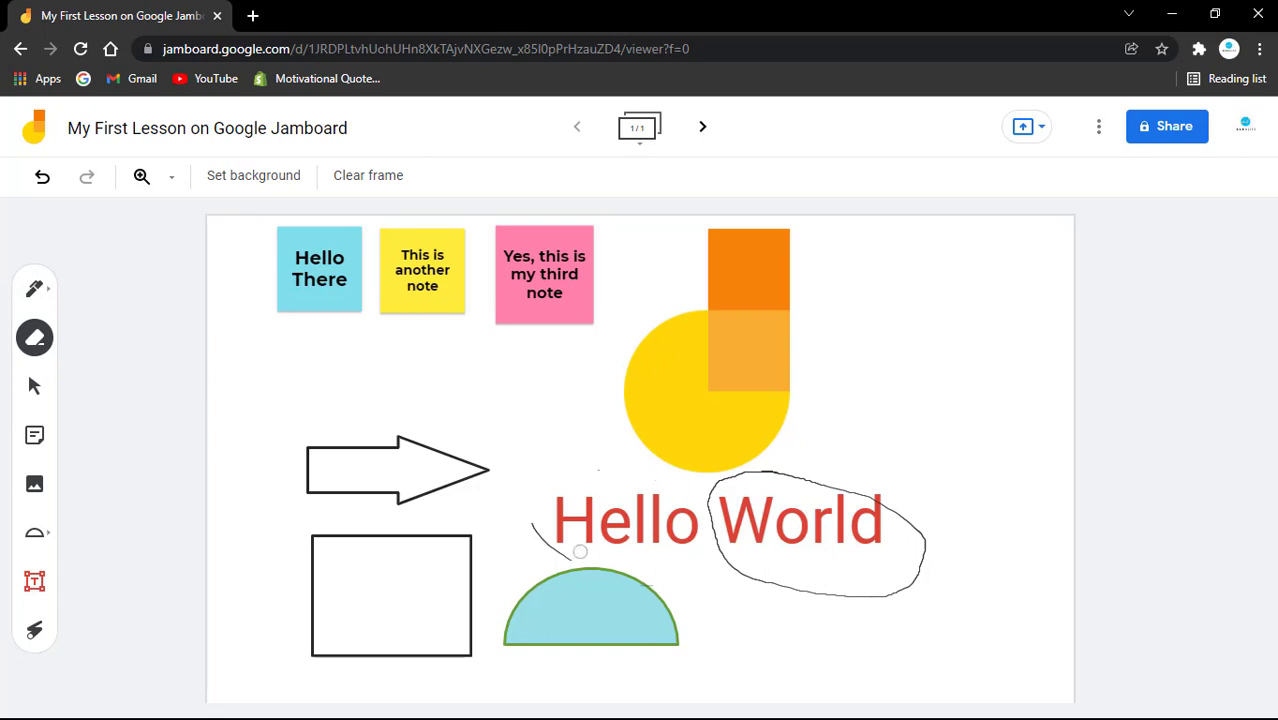
Erase the leftover pen stroke beside "Hello" and undo back until the pen loop around "World" is removed.
{"action": "mouse_move", "coordinate": [580, 551]}
{"action": "left_mouse_down"}
{"action": "mouse_move", "coordinate": [513, 525]}
{"action": "mouse_move", "coordinate": [542, 538]}
{"action": "left_mouse_up"}
{"action": "left_click", "coordinate": [42, 179]}
{"action": "left_click", "coordinate": [42, 179]}
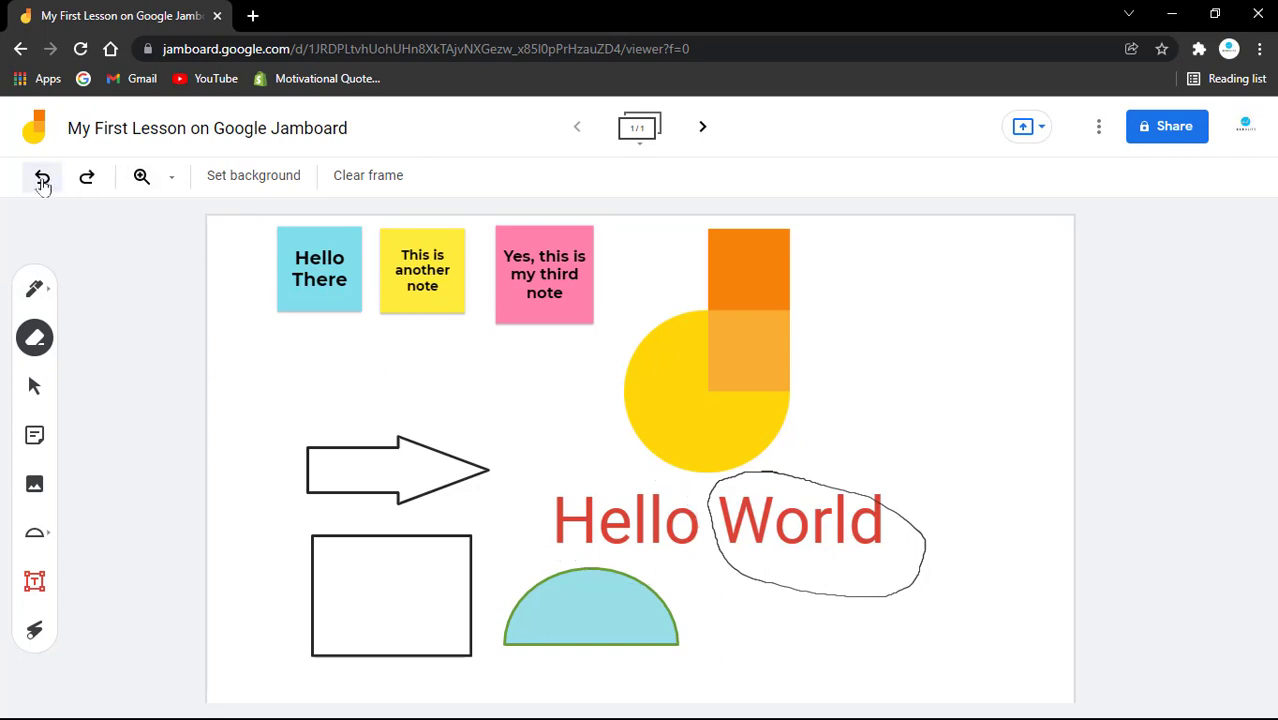
{"action": "left_click", "coordinate": [42, 180]}
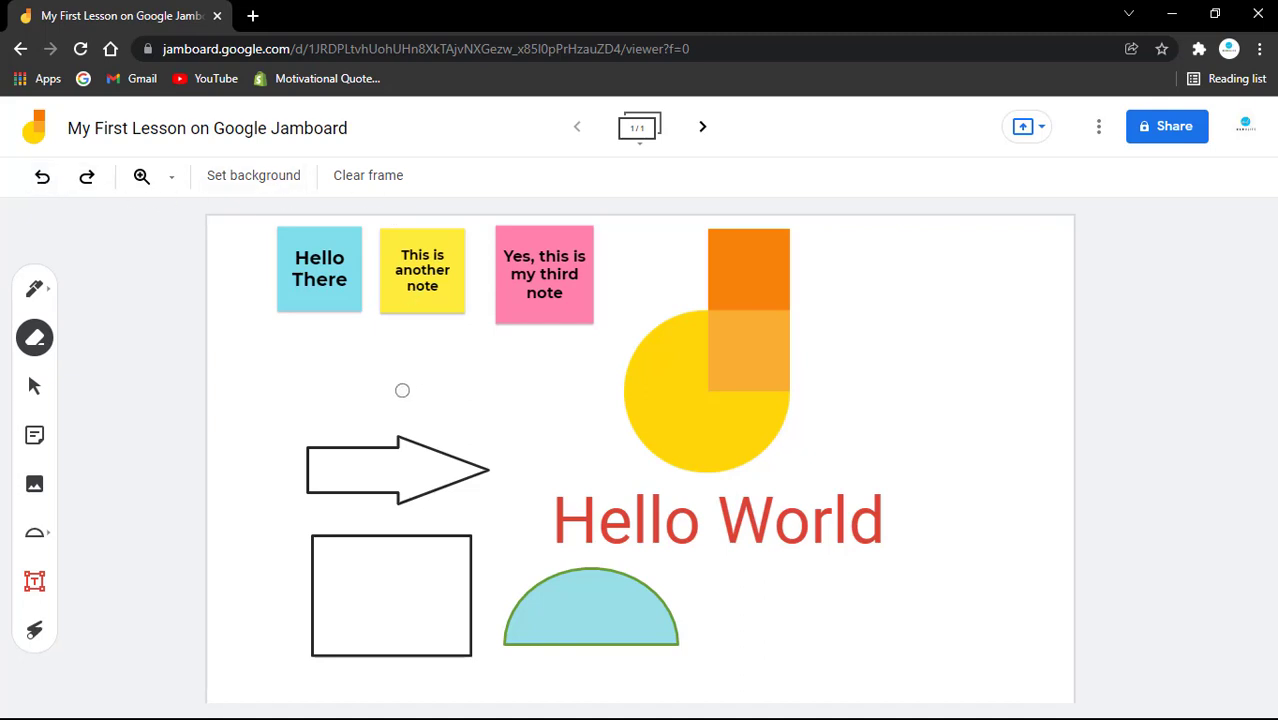
Add a second frame and draw a large triangle in its left half.
{"action": "left_click", "coordinate": [705, 130]}
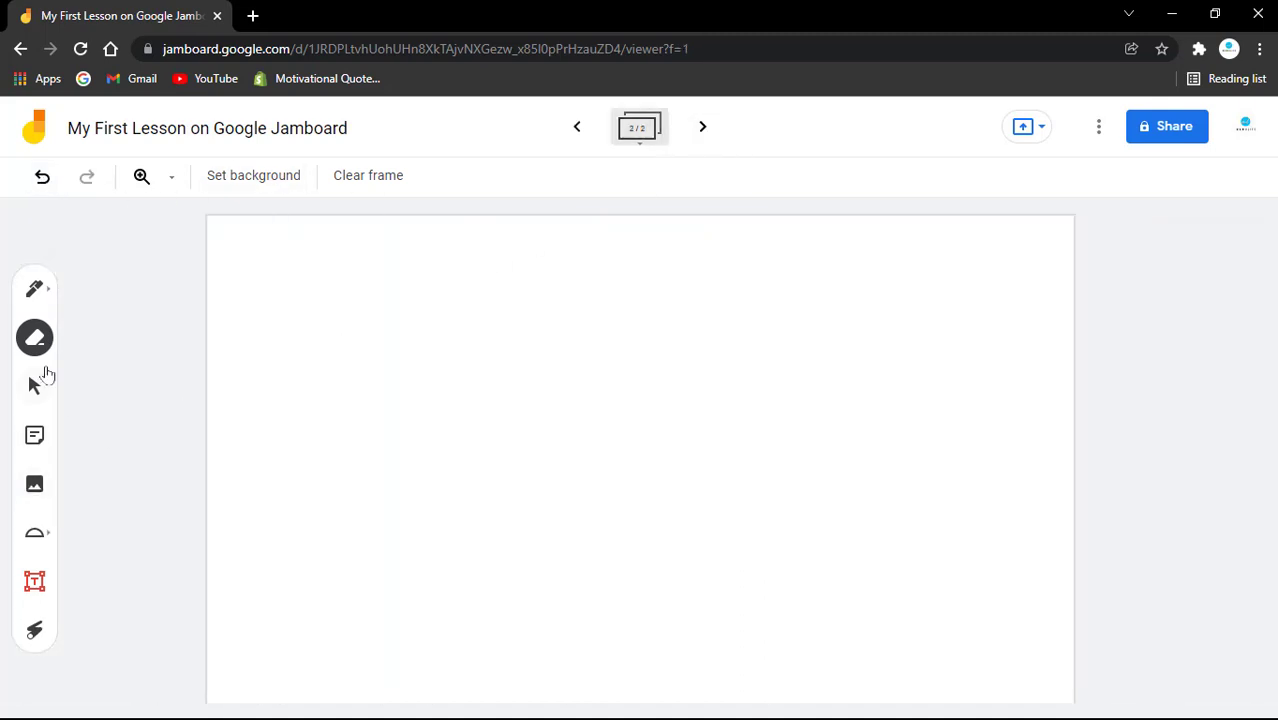
{"action": "left_click", "coordinate": [31, 537]}
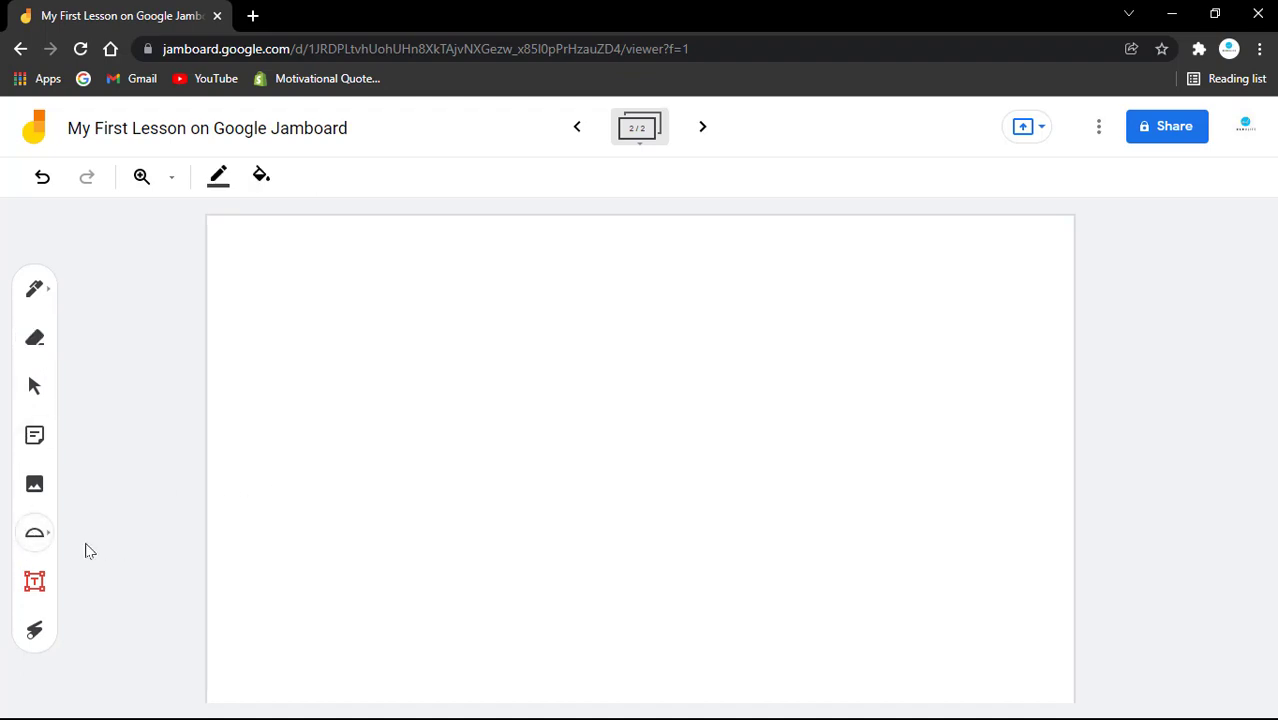
{"action": "left_click", "coordinate": [35, 535]}
{"action": "left_click", "coordinate": [134, 536]}
{"action": "left_click", "coordinate": [177, 535]}
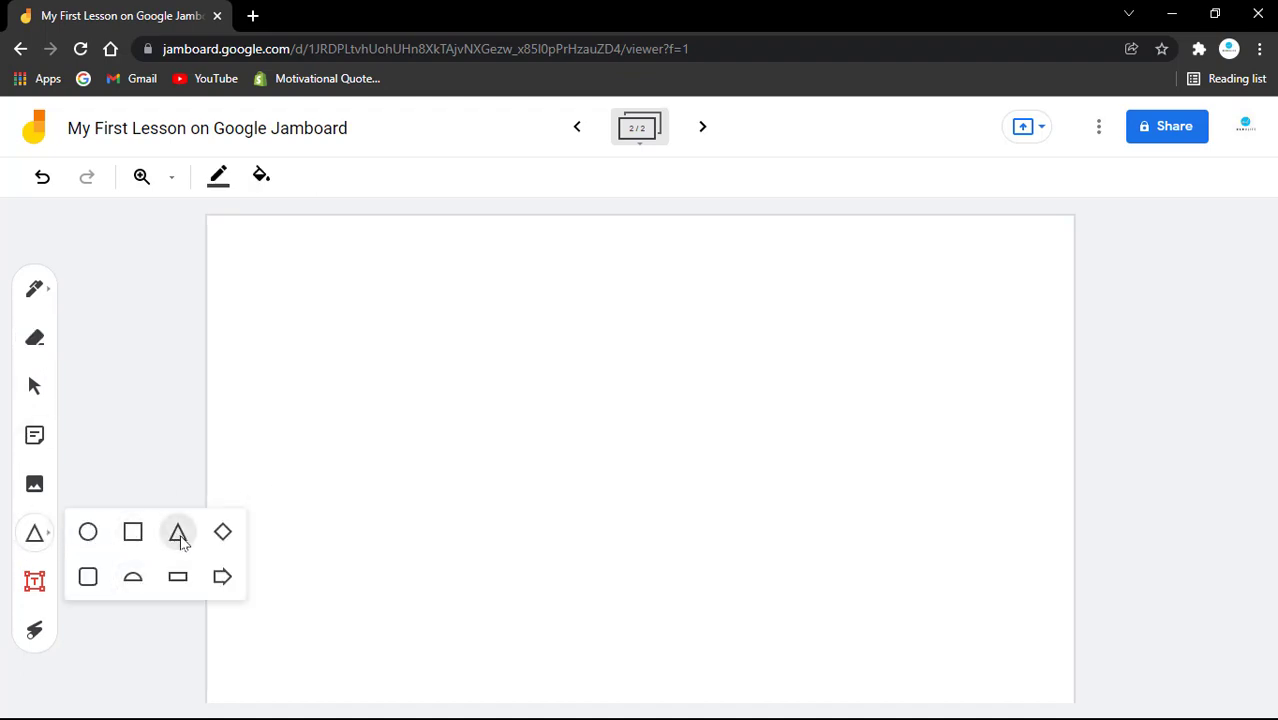
{"action": "left_click_drag", "start_coordinate": [362, 322], "coordinate": [540, 519]}
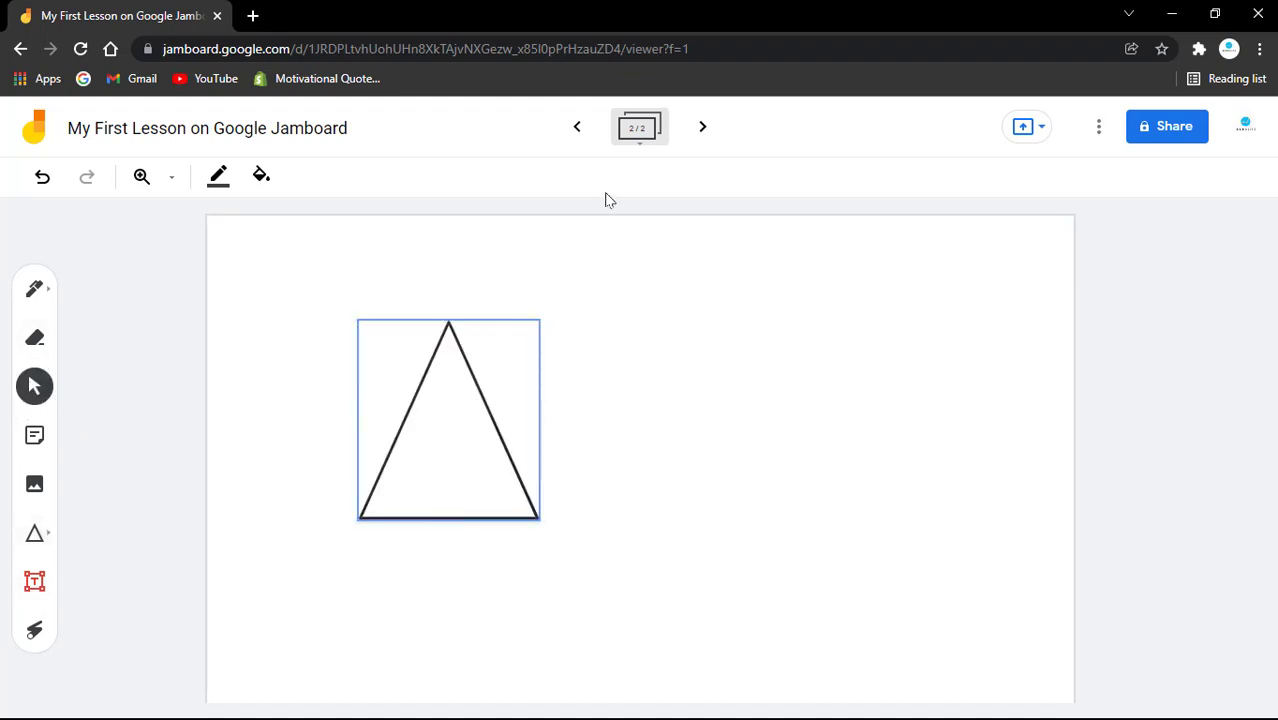
Add a third frame and draw two freehand pen loops side by side on it.
{"action": "left_click", "coordinate": [702, 126]}
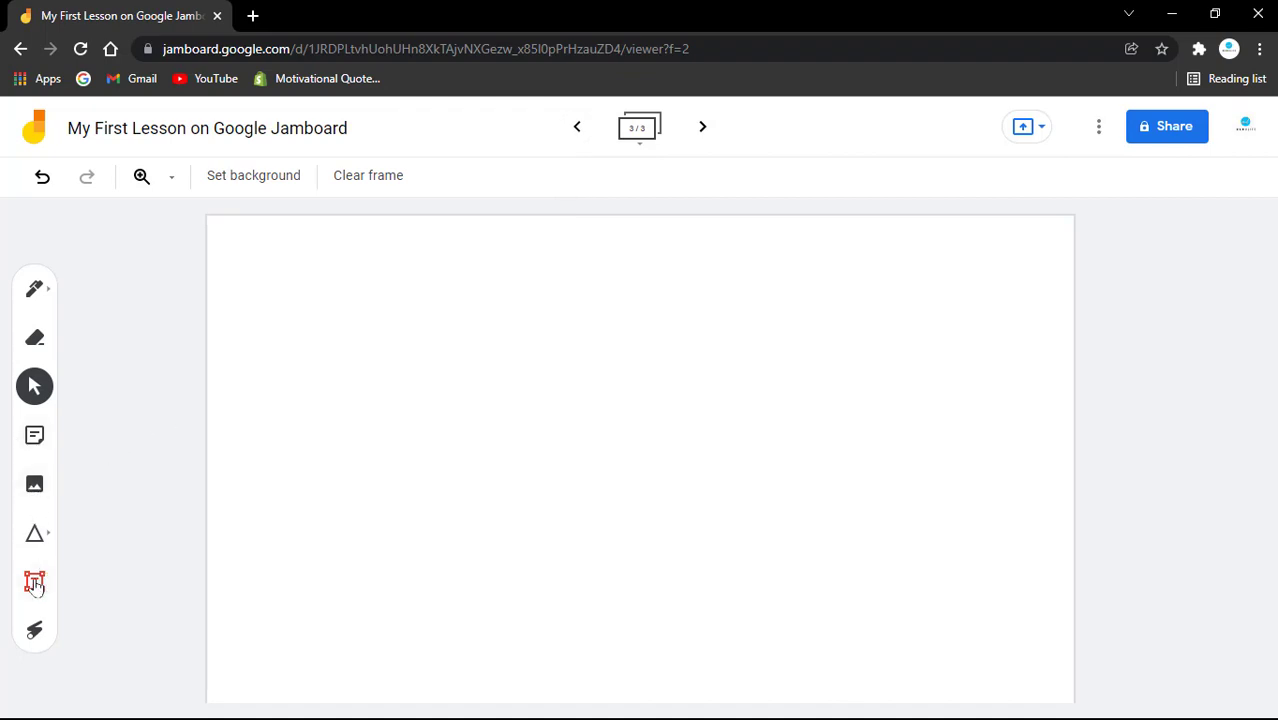
{"action": "left_click", "coordinate": [36, 290]}
{"action": "mouse_move", "coordinate": [437, 343]}
{"action": "left_mouse_down"}
{"action": "mouse_move", "coordinate": [562, 491]}
{"action": "mouse_move", "coordinate": [415, 358]}
{"action": "left_mouse_up"}
{"action": "mouse_move", "coordinate": [745, 354]}
{"action": "left_mouse_down"}
{"action": "mouse_move", "coordinate": [790, 417]}
{"action": "mouse_move", "coordinate": [725, 357]}
{"action": "left_mouse_up"}
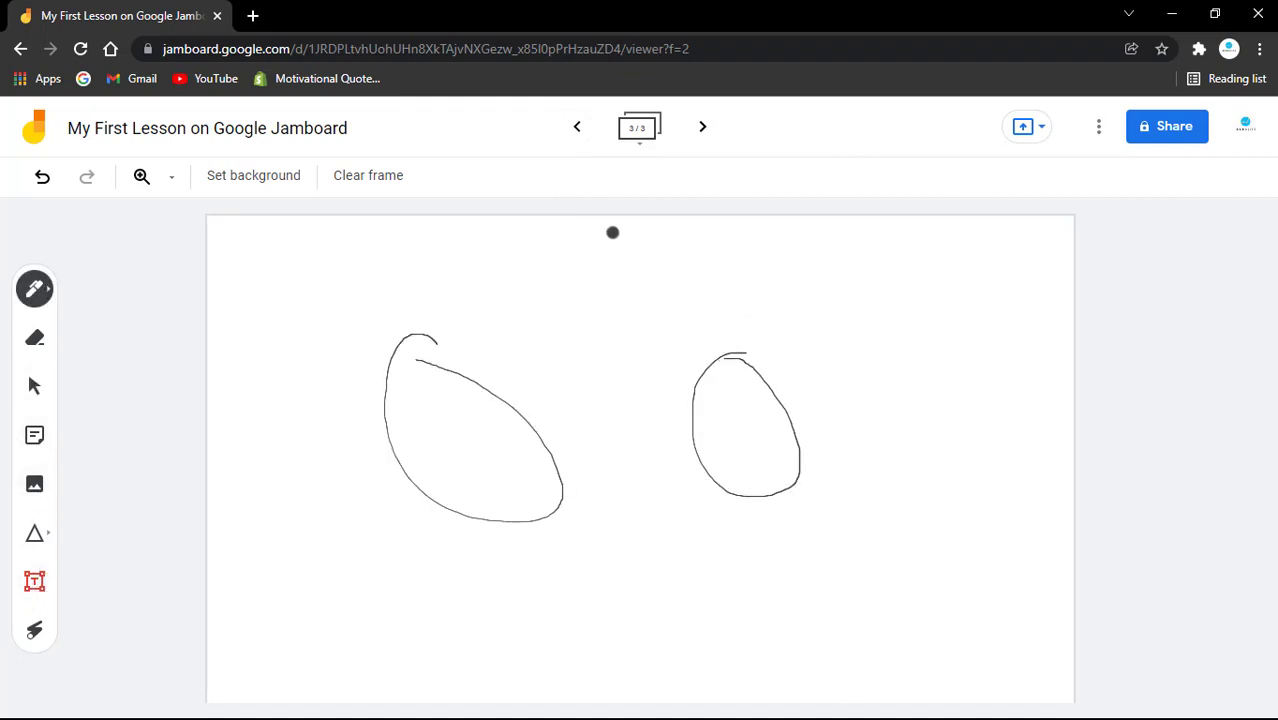
Go back to the first frame and step forward through the frames to the third.
{"action": "left_click", "coordinate": [581, 128]}
{"action": "left_click", "coordinate": [579, 127]}
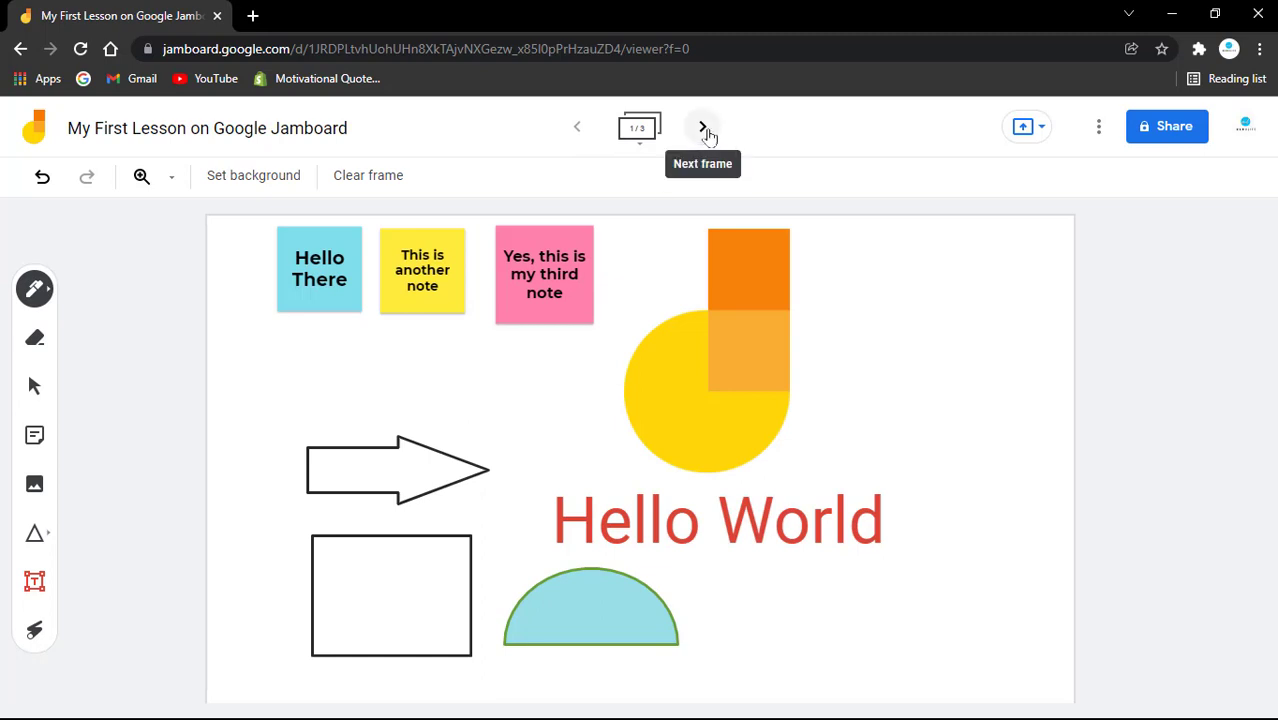
{"action": "left_click", "coordinate": [704, 128]}
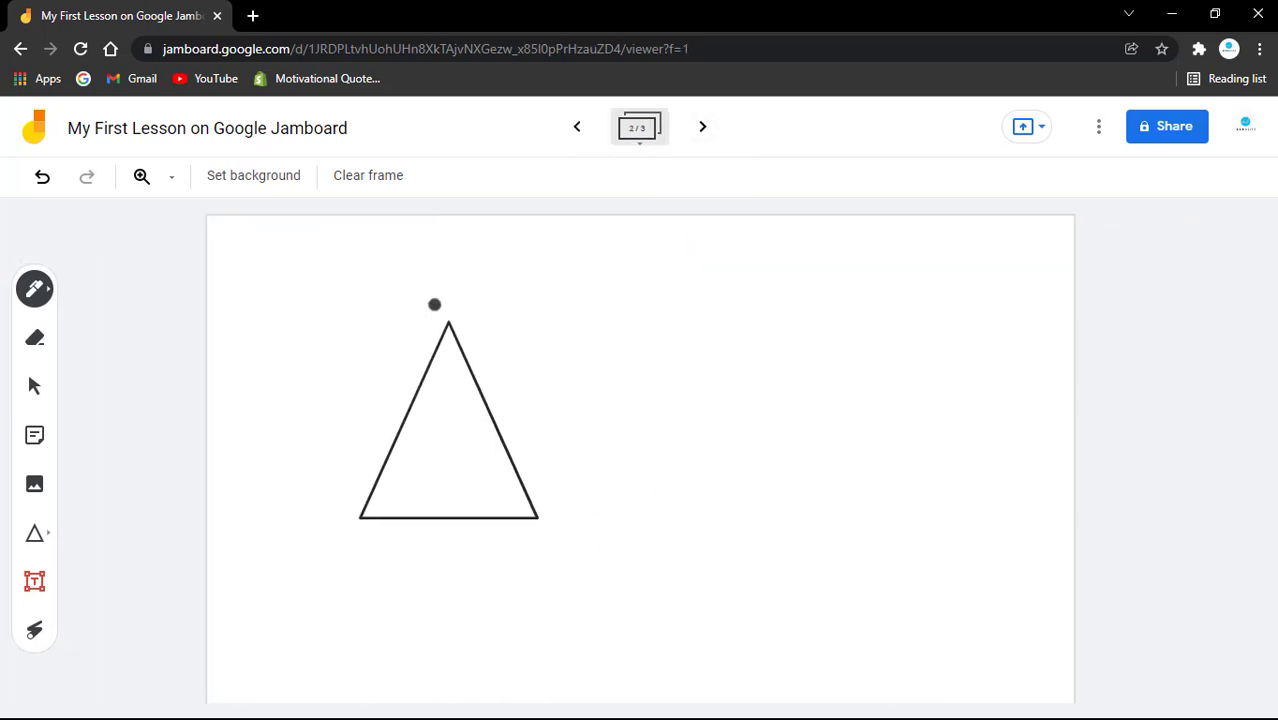
{"action": "left_click", "coordinate": [704, 128]}
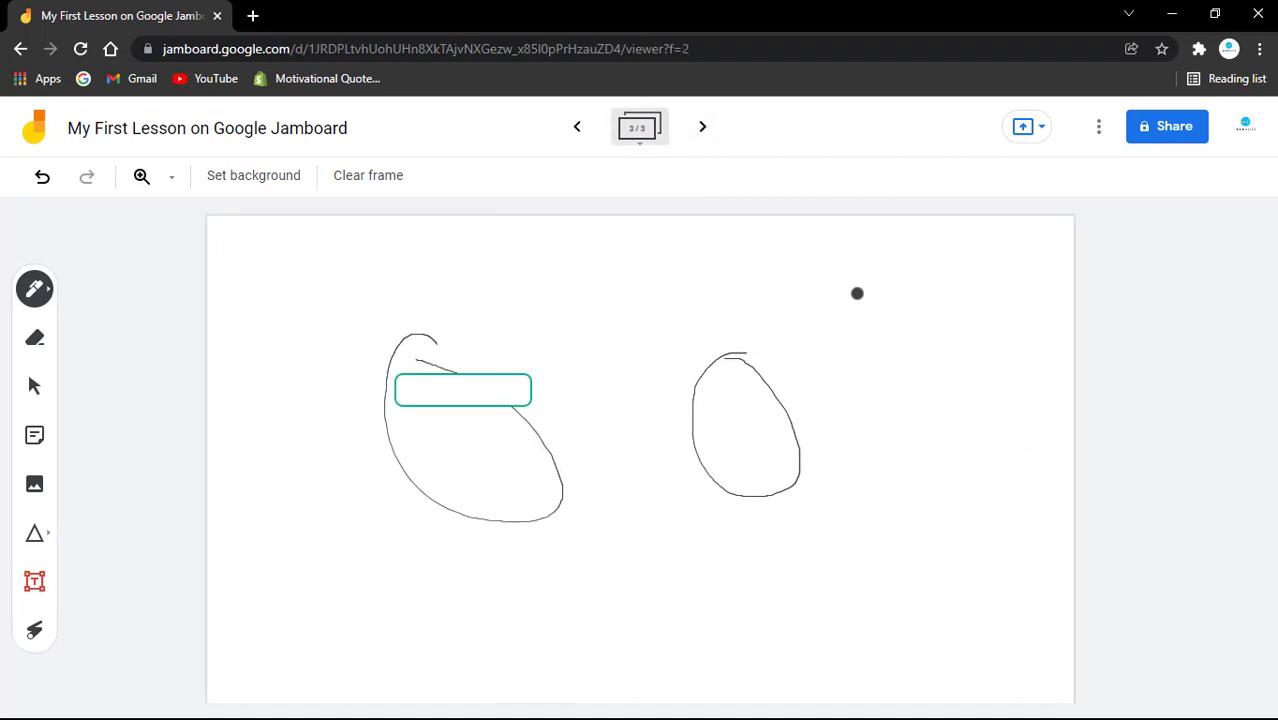
Review the jam's people and link sharing options, dismissing the link sharing tip, and close them.
{"action": "left_click", "coordinate": [1170, 127]}
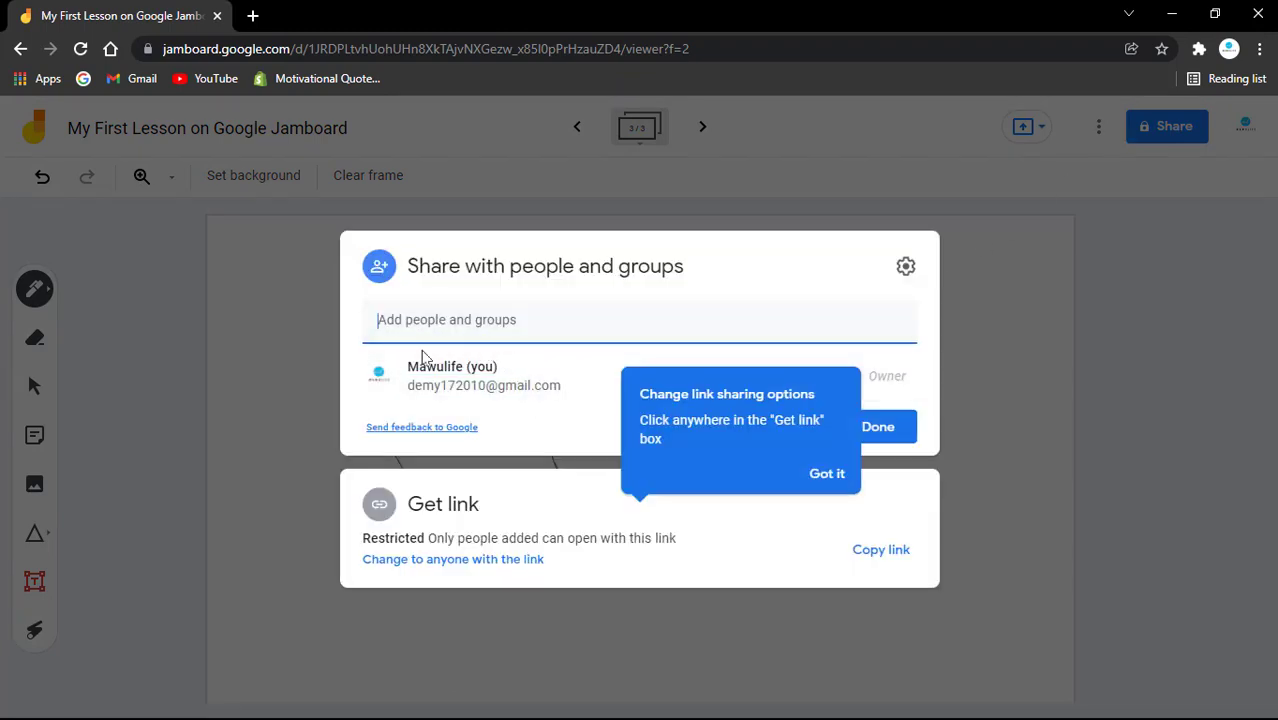
{"action": "left_click", "coordinate": [829, 474]}
{"action": "left_click", "coordinate": [900, 401]}
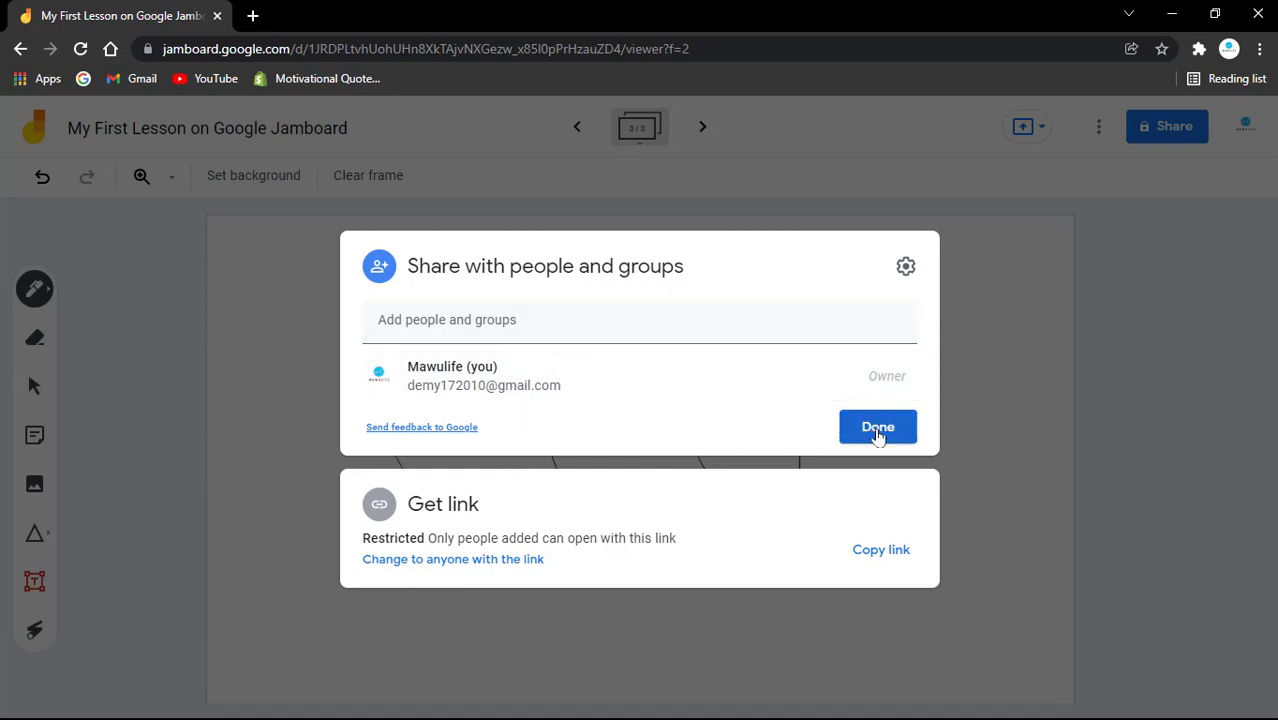
{"action": "left_click", "coordinate": [878, 428]}
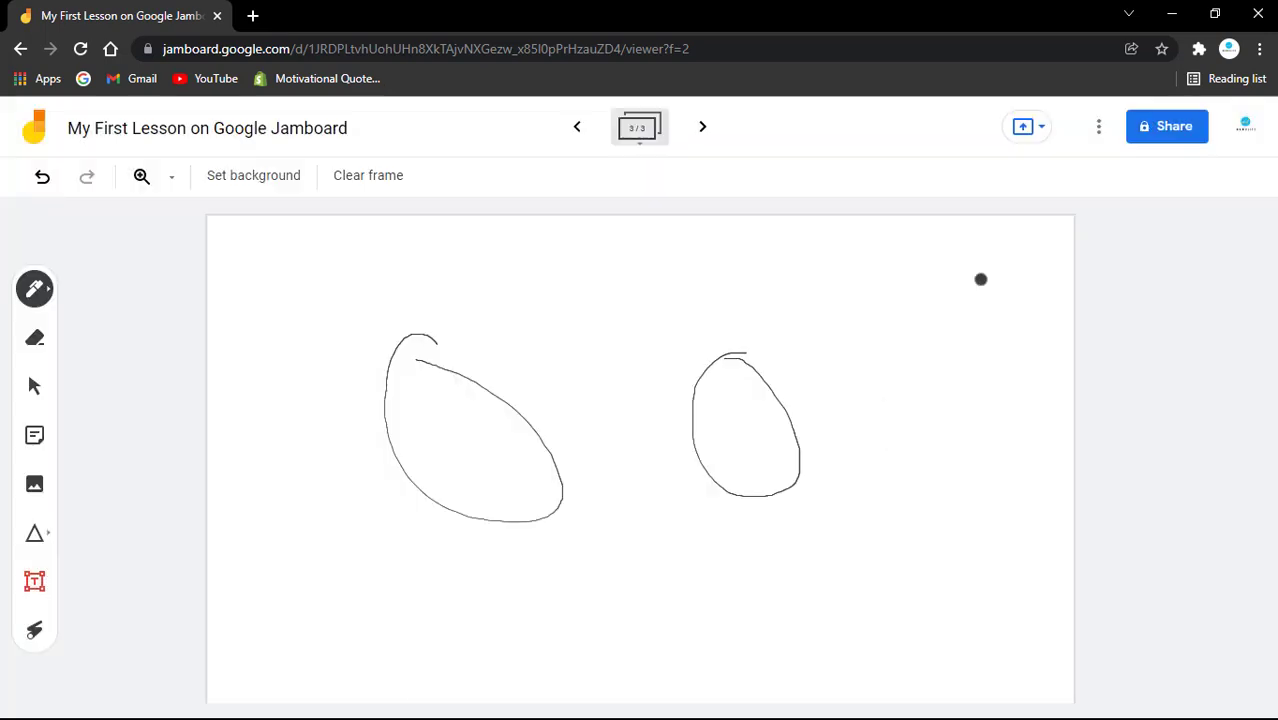
Examine the options for presenting the jam to a meeting, including presenting with a meeting code, and close them.
{"action": "left_click", "coordinate": [1044, 130]}
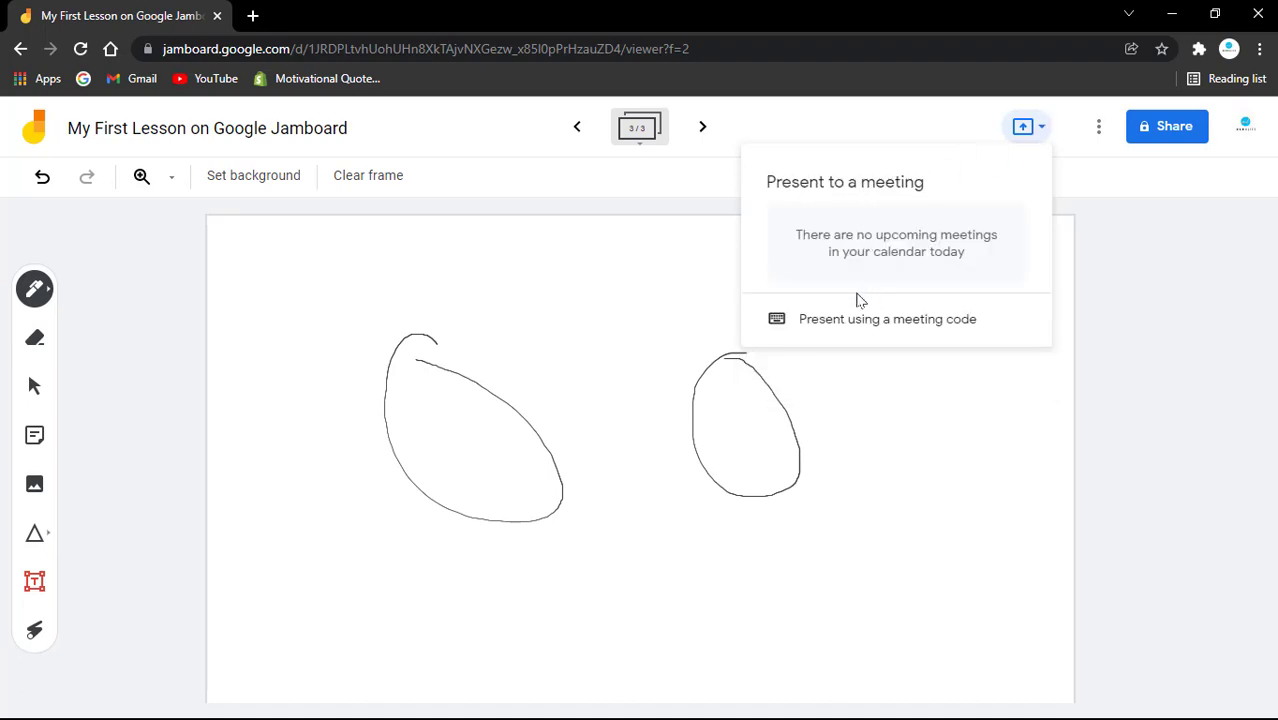
{"action": "left_click", "coordinate": [815, 206]}
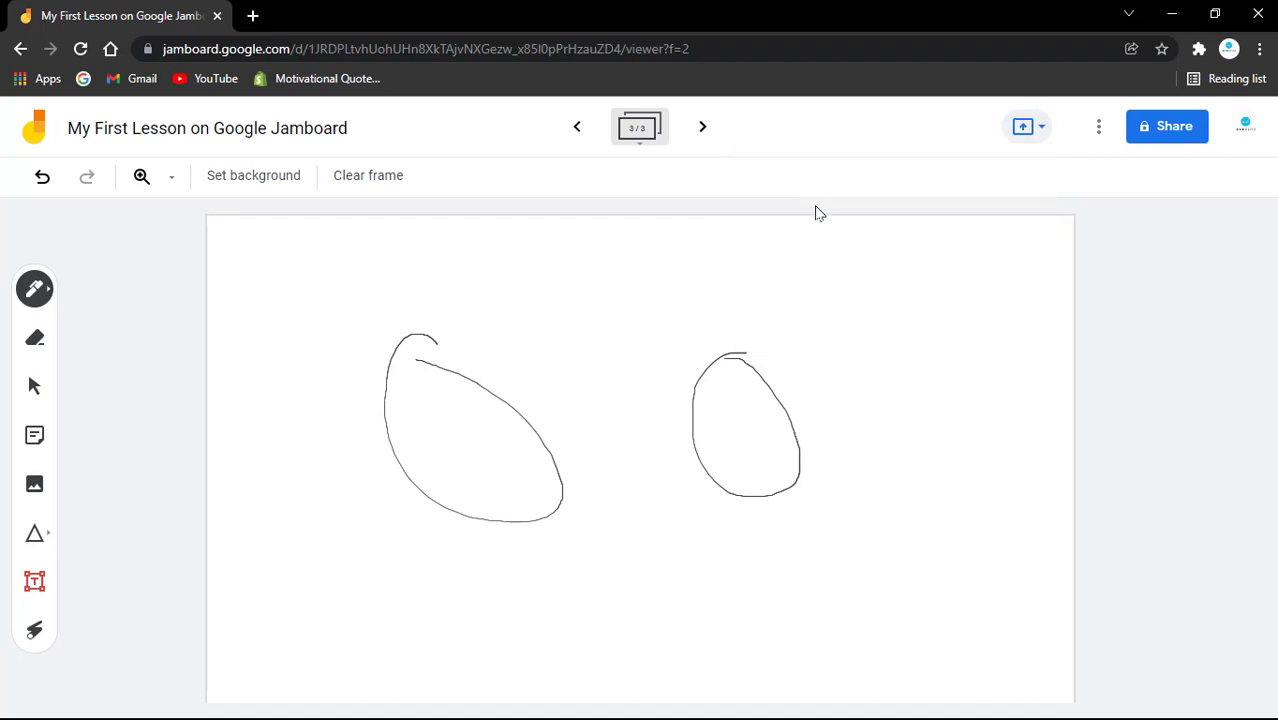
{"action": "left_click", "coordinate": [1041, 128]}
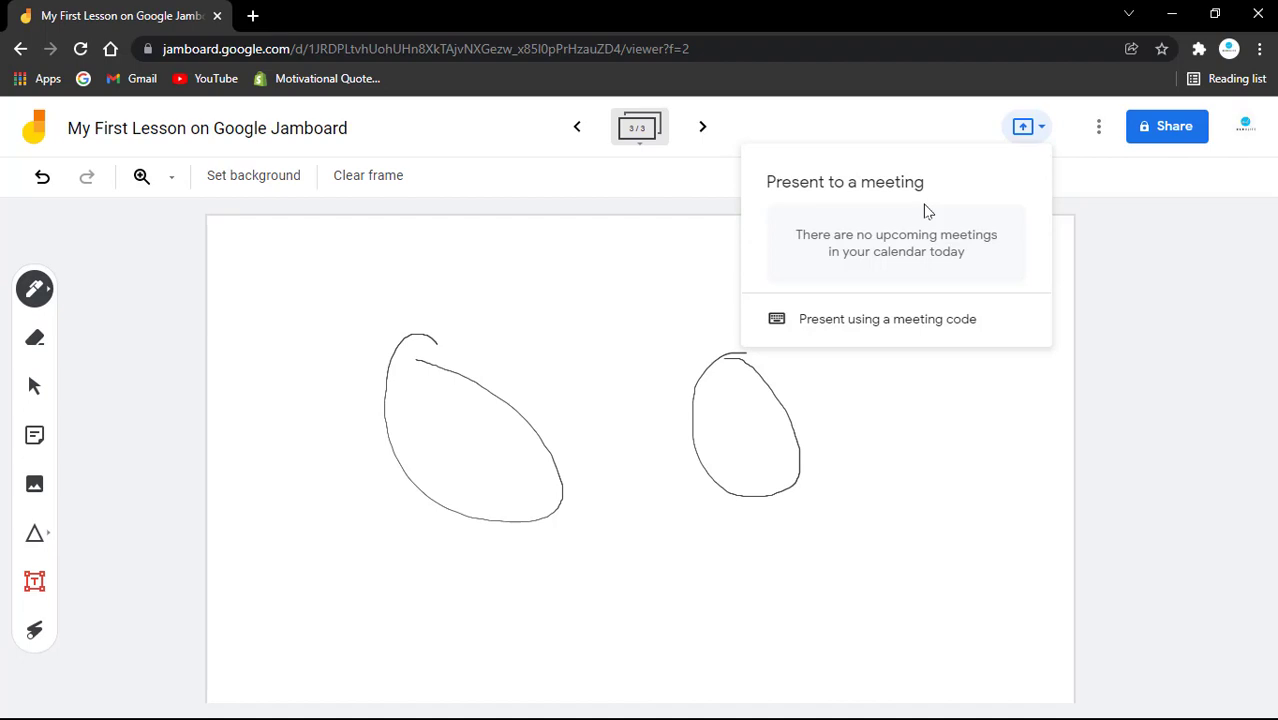
{"action": "left_click", "coordinate": [878, 326]}
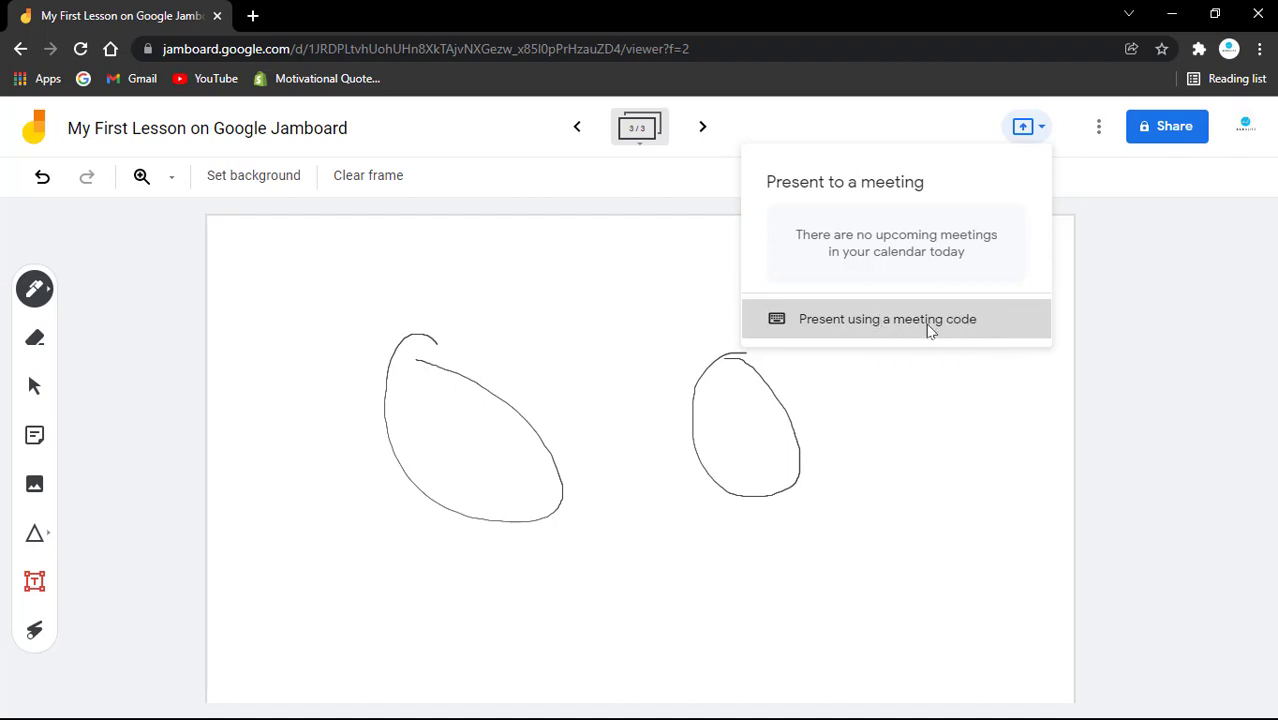
{"action": "left_click", "coordinate": [922, 330]}
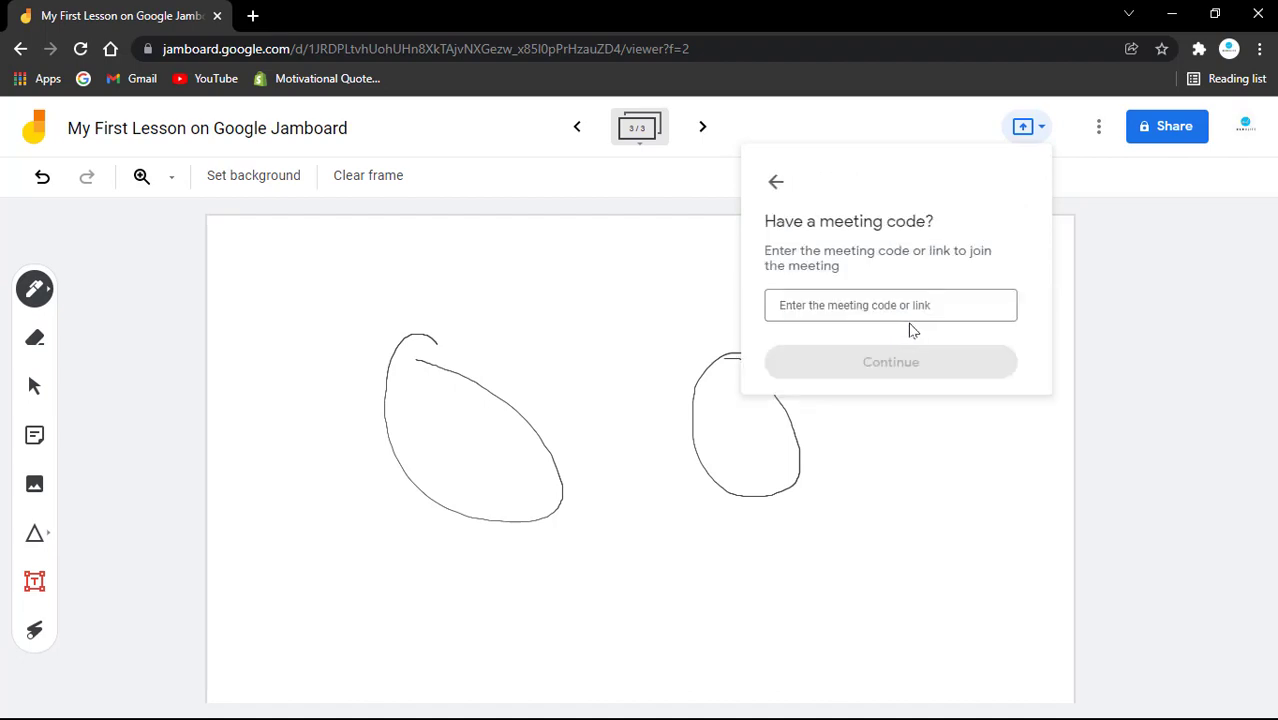
{"action": "left_click", "coordinate": [864, 308]}
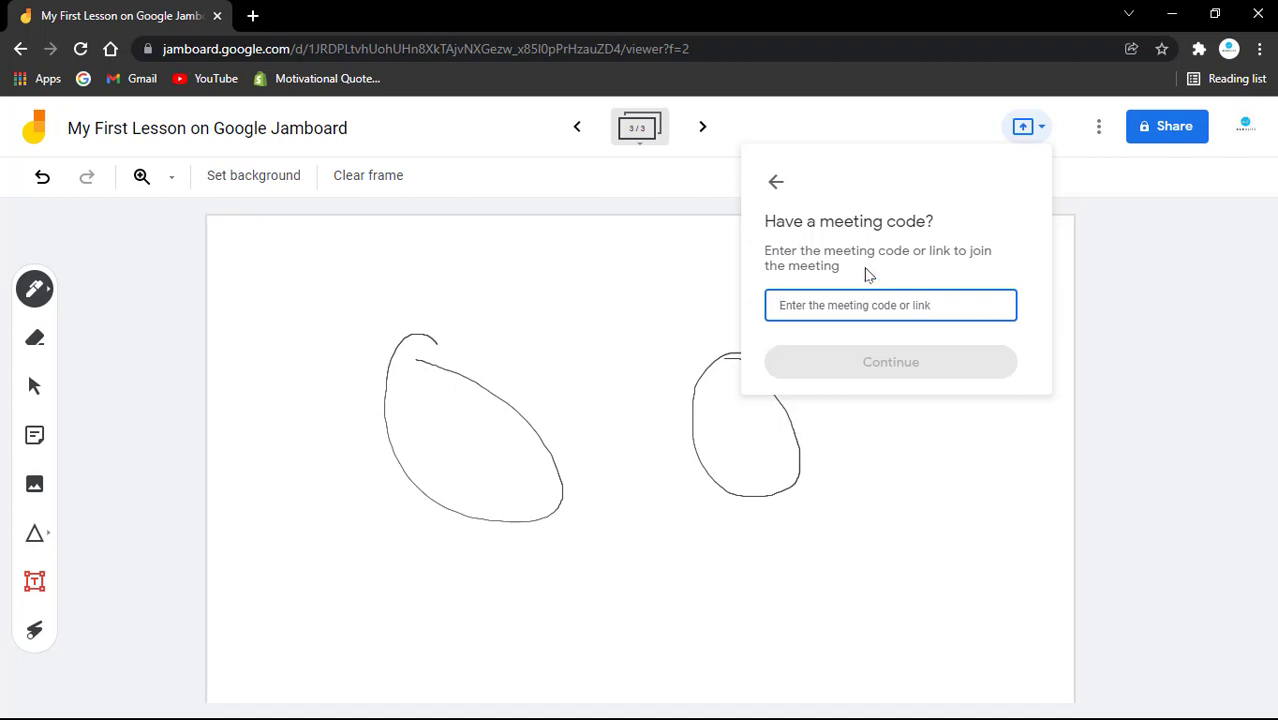
{"action": "left_click", "coordinate": [780, 190]}
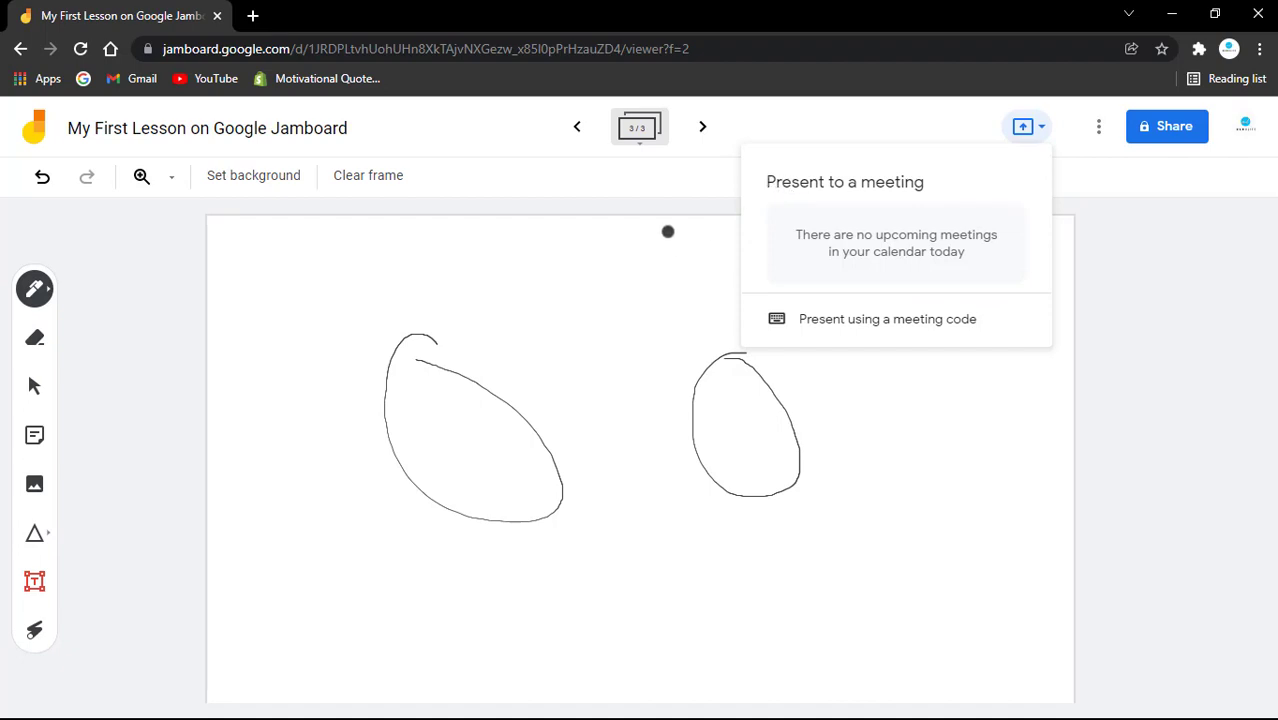
{"action": "left_click", "coordinate": [466, 139]}
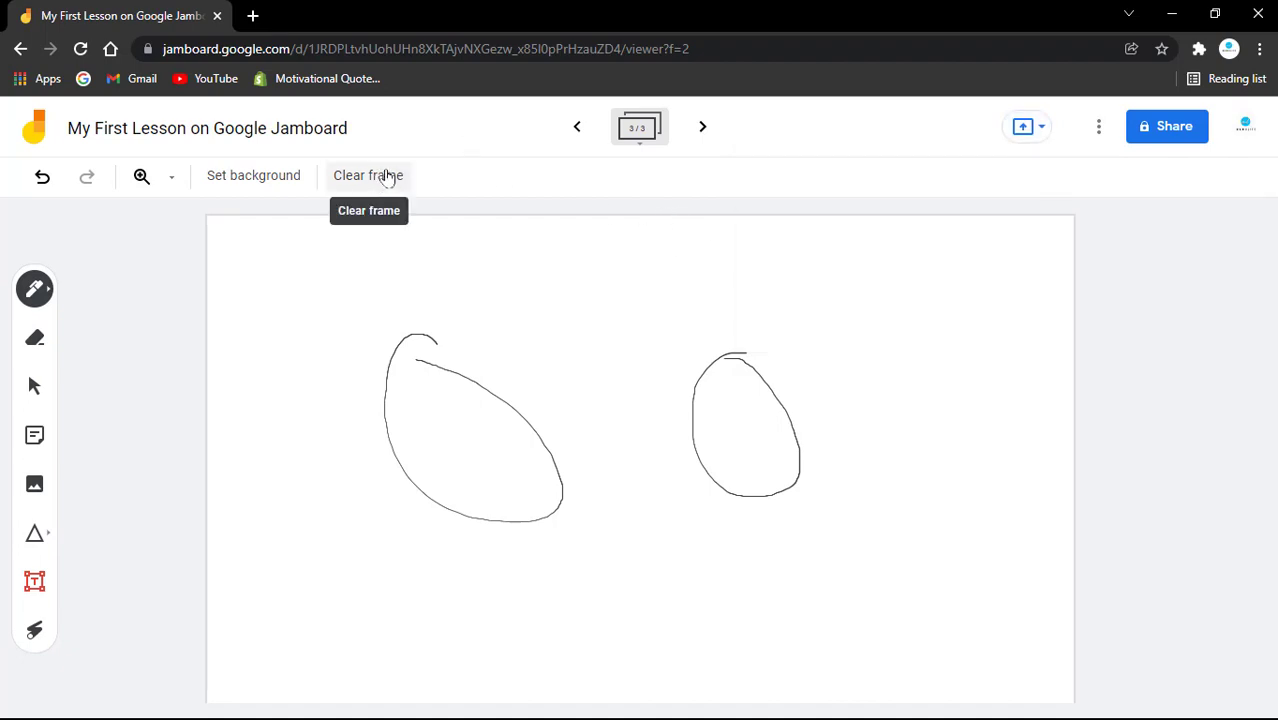
Clear all content from the third frame and from the second frame.
{"action": "left_click", "coordinate": [388, 177]}
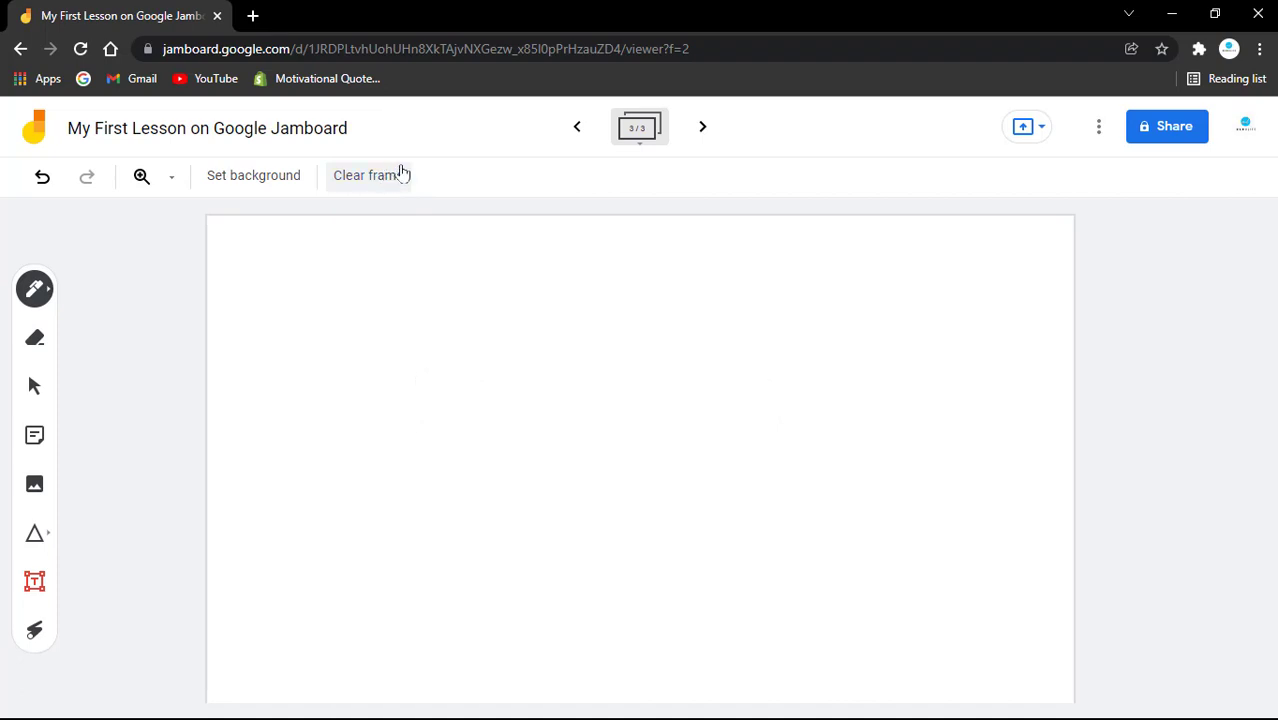
{"action": "left_click", "coordinate": [578, 128]}
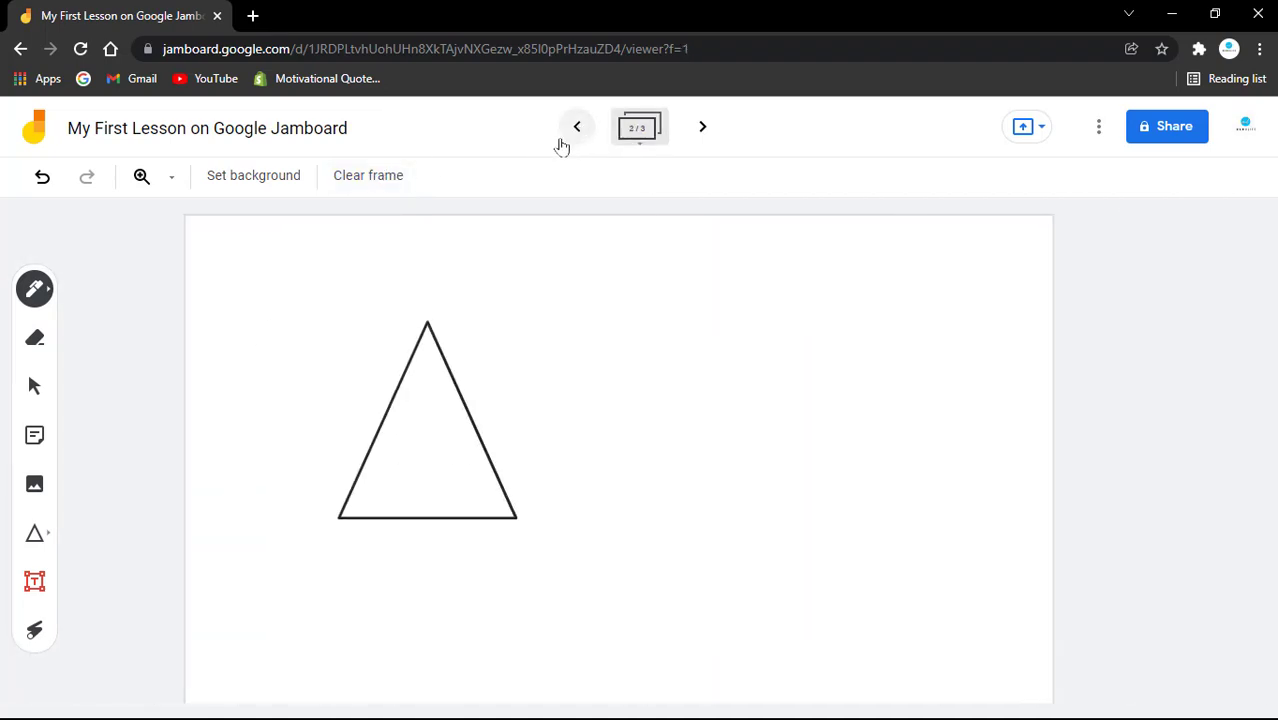
{"action": "left_click", "coordinate": [386, 180]}
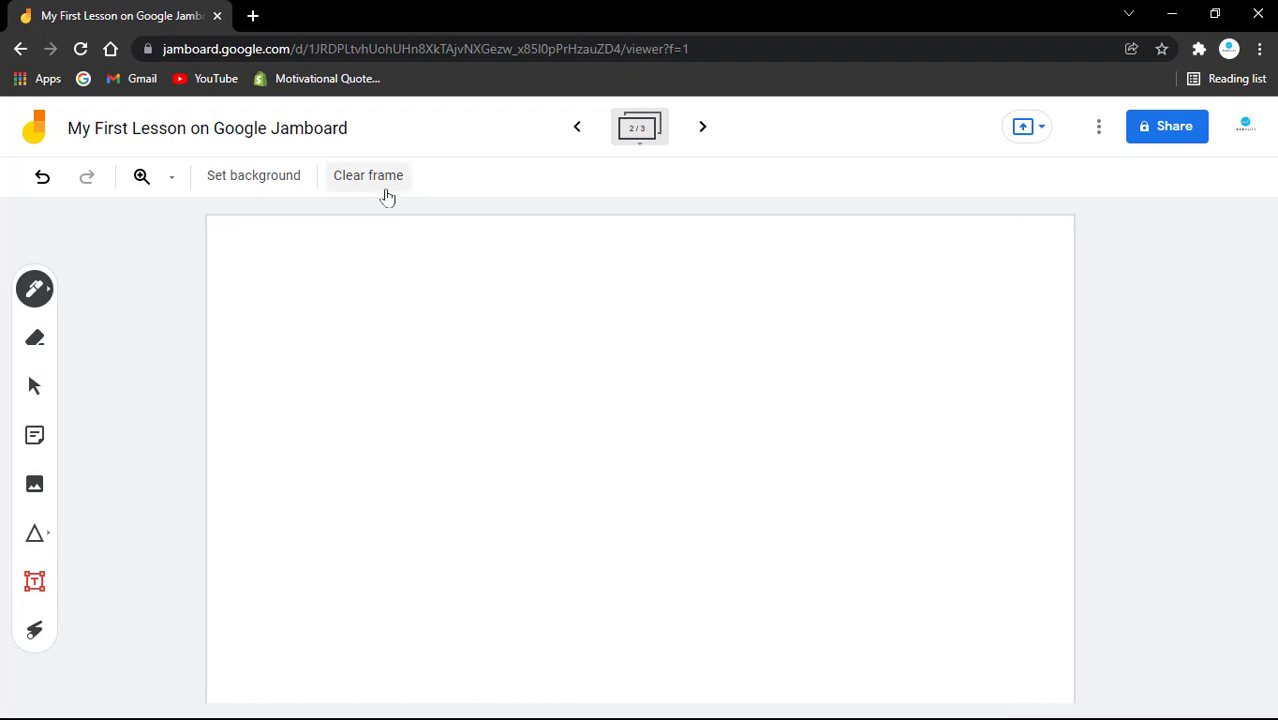
Undo the clearing of both frames to bring back the triangle and the pen loops.
{"action": "left_click", "coordinate": [42, 177]}
{"action": "left_click", "coordinate": [43, 177]}
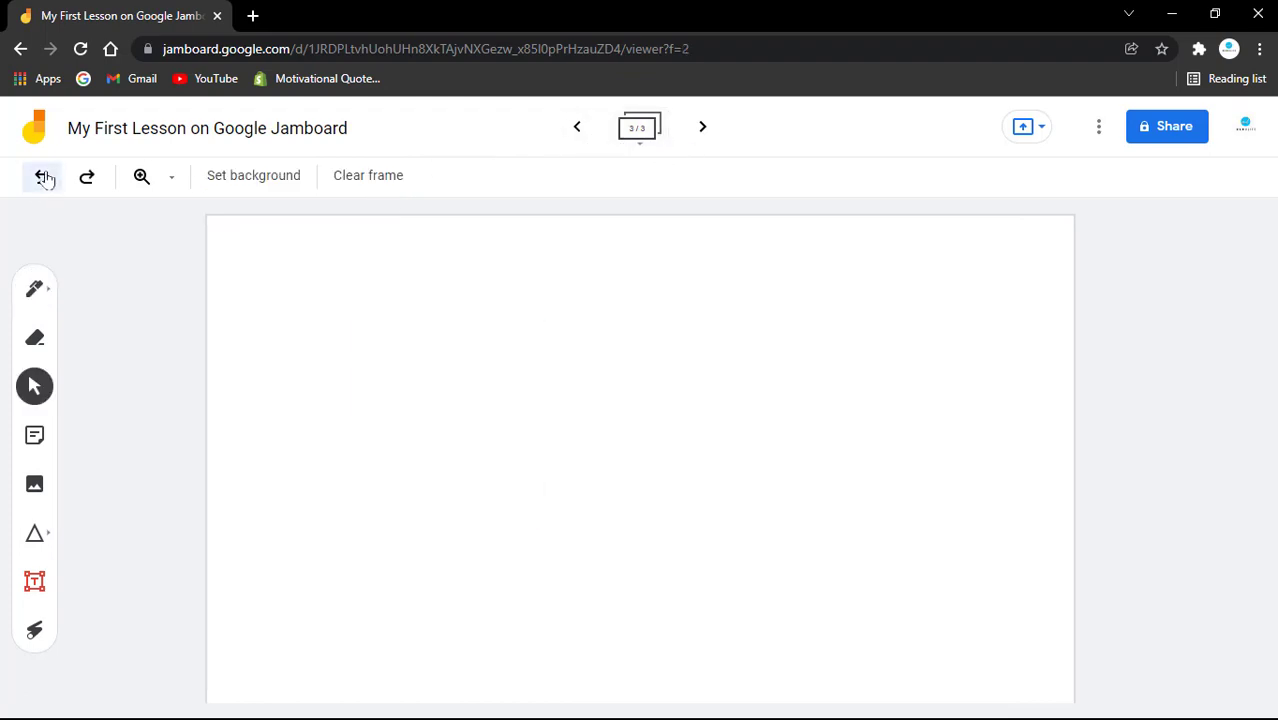
{"action": "left_click", "coordinate": [43, 177]}
{"action": "left_click", "coordinate": [43, 177]}
{"action": "left_click", "coordinate": [43, 177]}
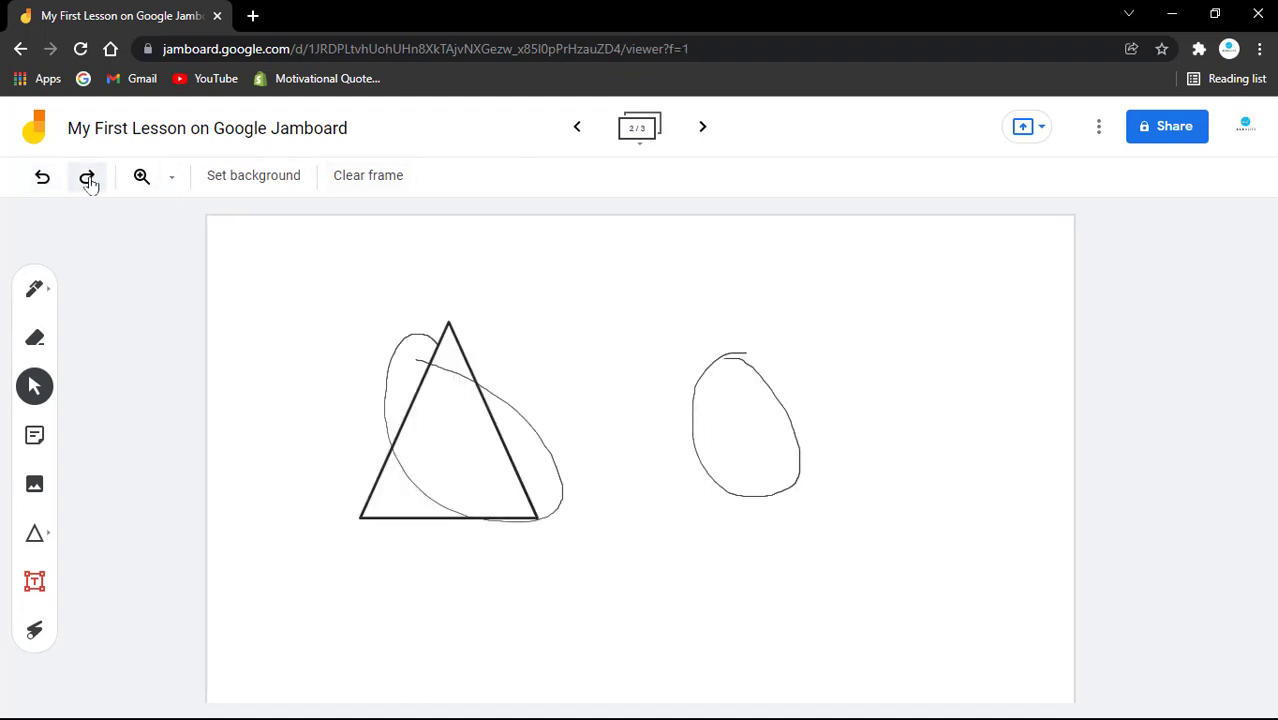
Add a blank frame after frame 3 and another blank frame between frames 2 and 3.
{"action": "left_click", "coordinate": [703, 127]}
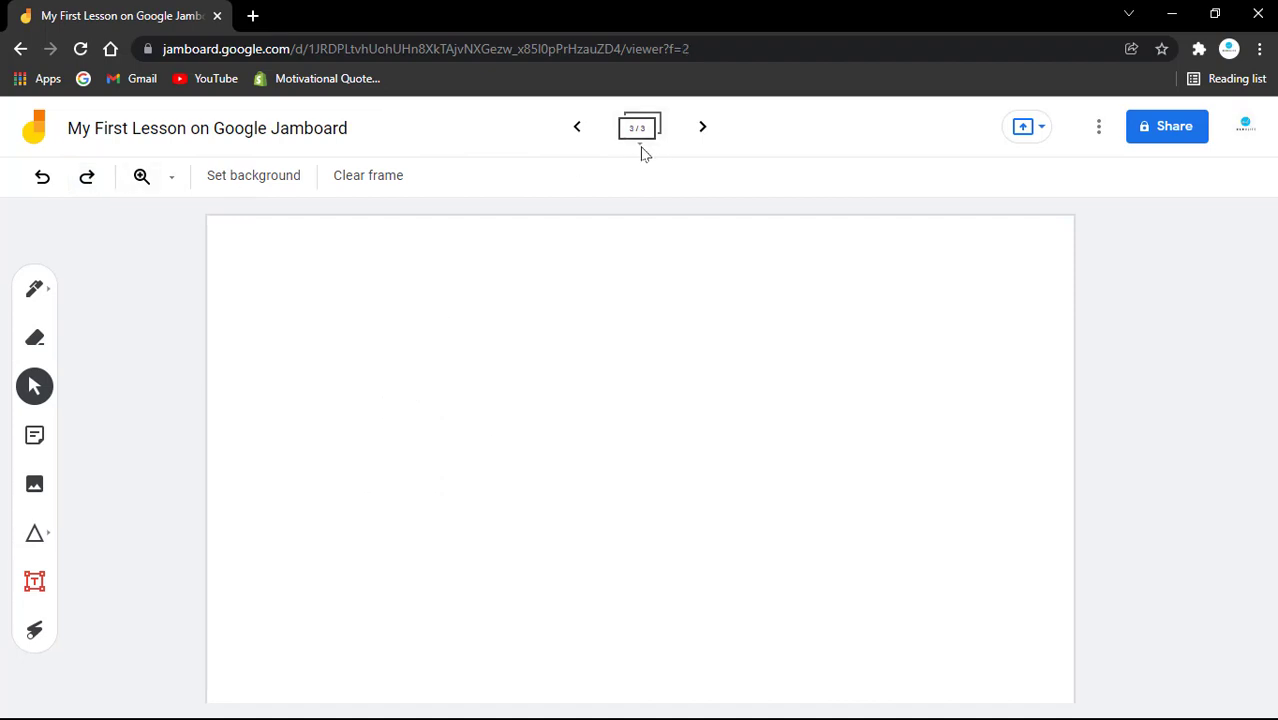
{"action": "left_click", "coordinate": [640, 130]}
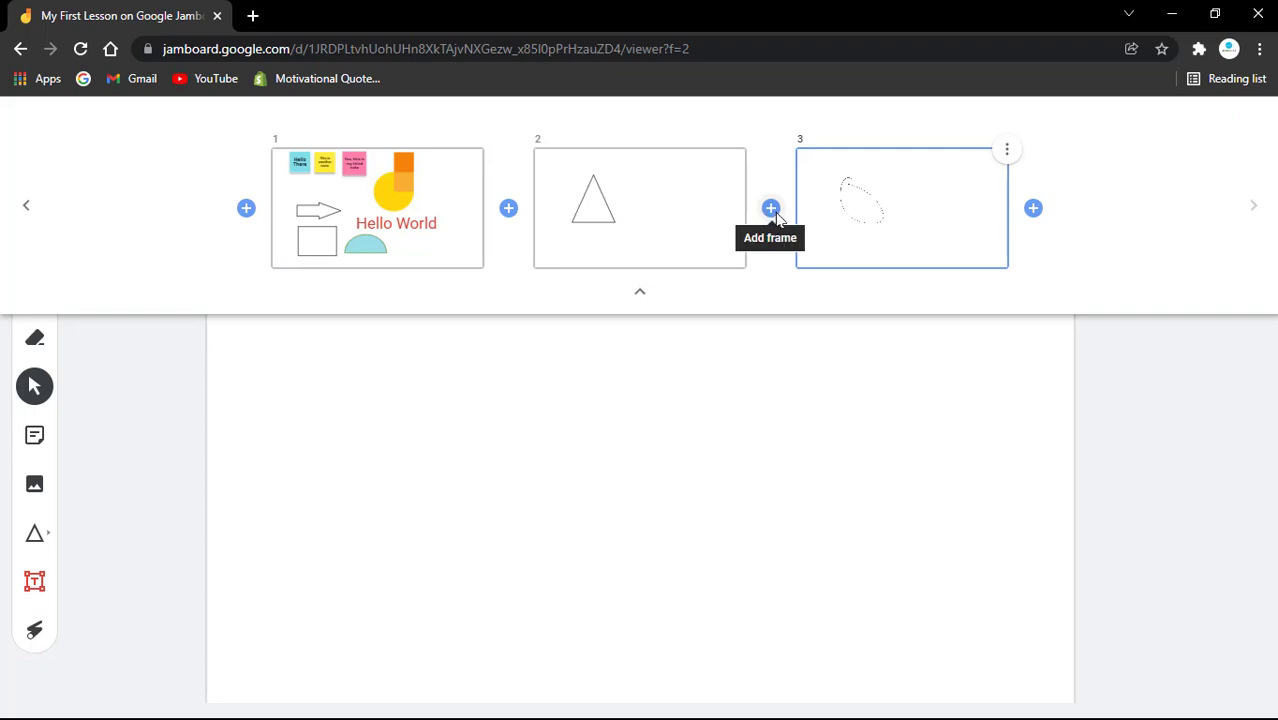
{"action": "left_click", "coordinate": [1035, 209]}
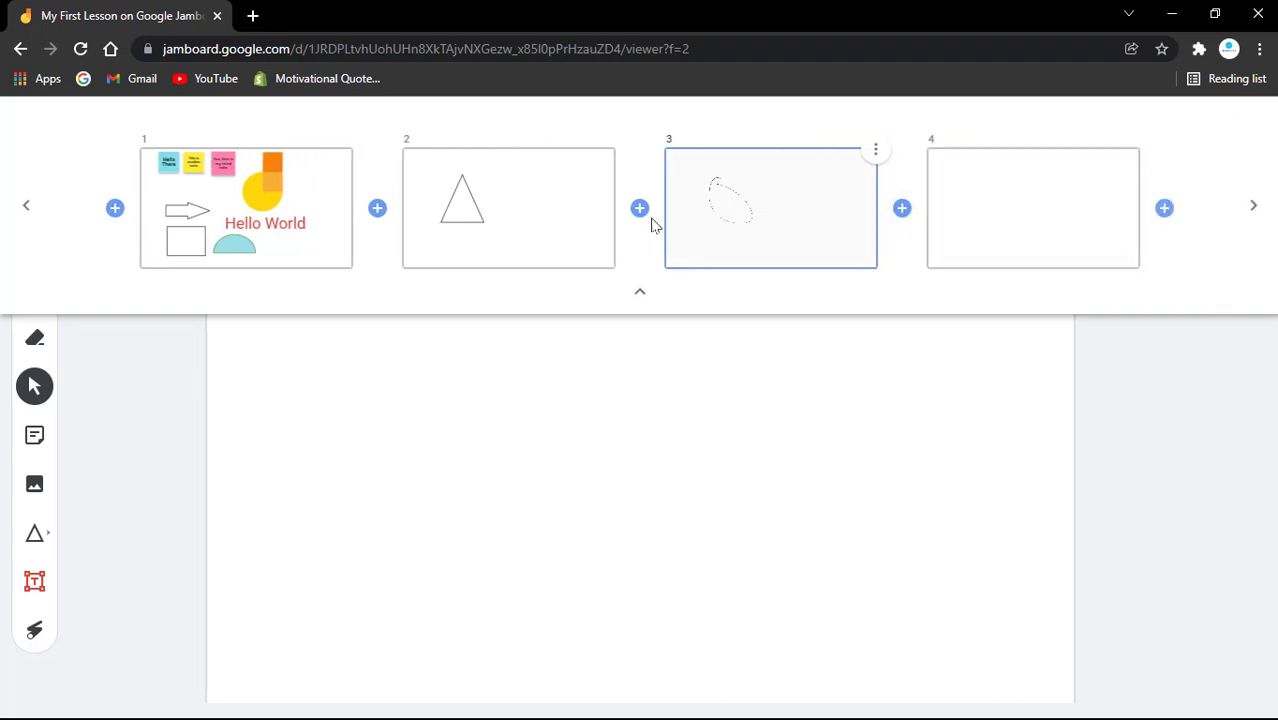
{"action": "left_click", "coordinate": [641, 208]}
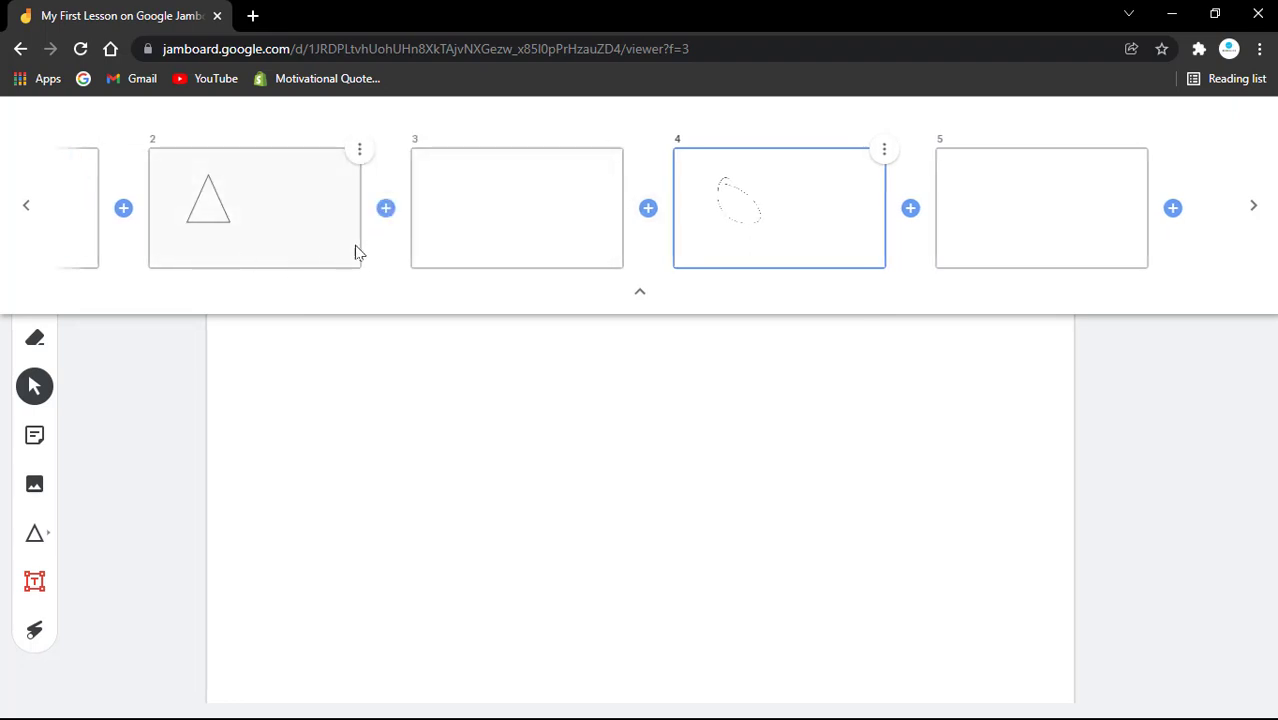
Return to the second frame, view the Duplicate and Delete options of frames 3 and 1, and close the frame overview.
{"action": "left_click", "coordinate": [27, 208]}
{"action": "left_click", "coordinate": [27, 208]}
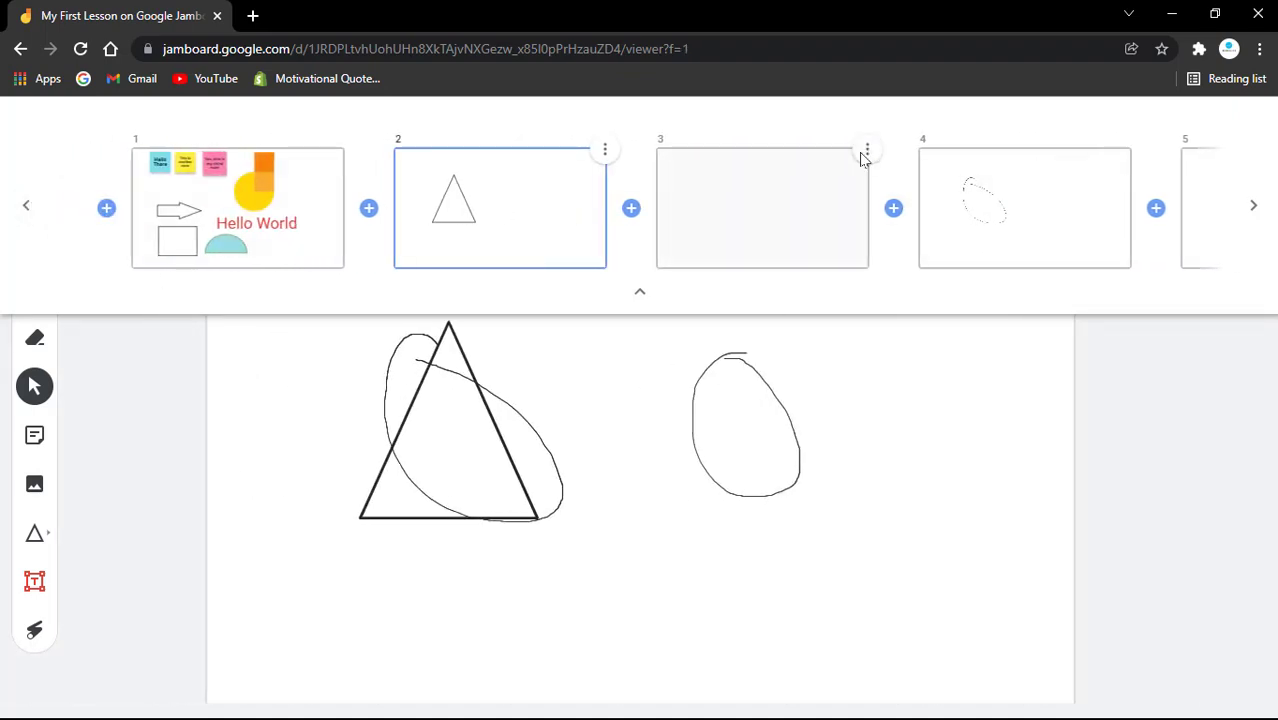
{"action": "left_click", "coordinate": [867, 151]}
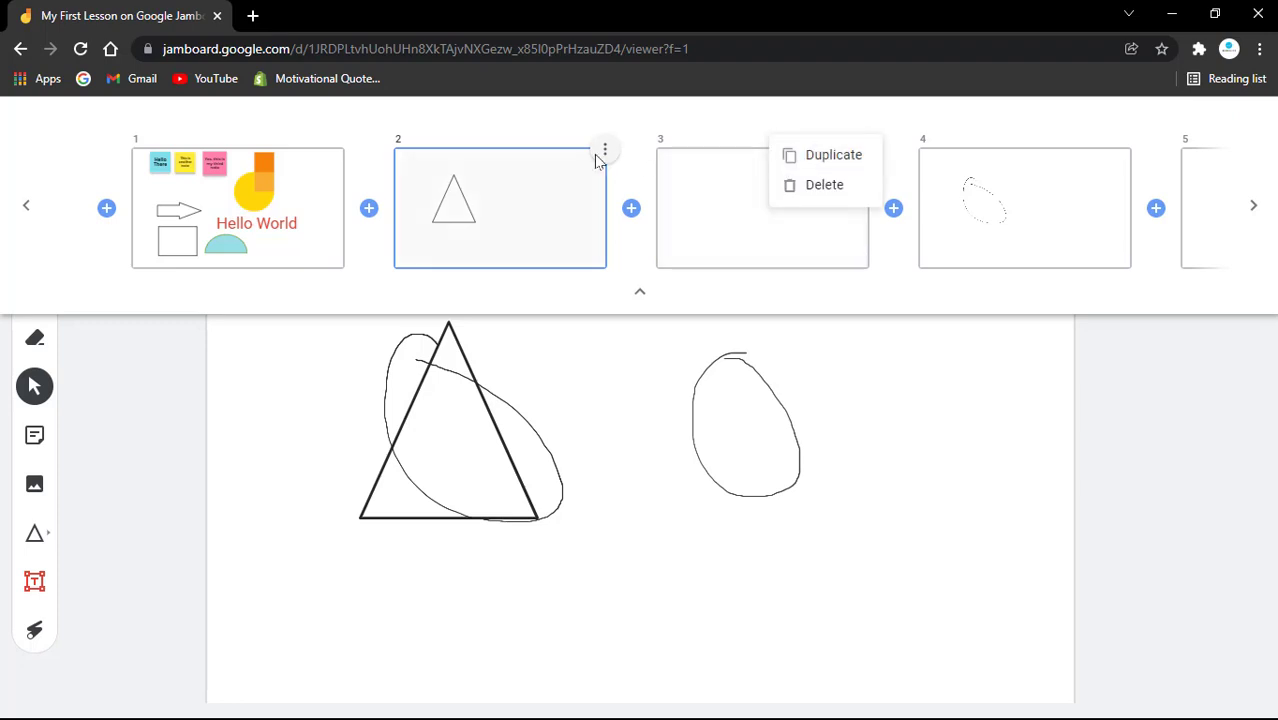
{"action": "left_click", "coordinate": [341, 152]}
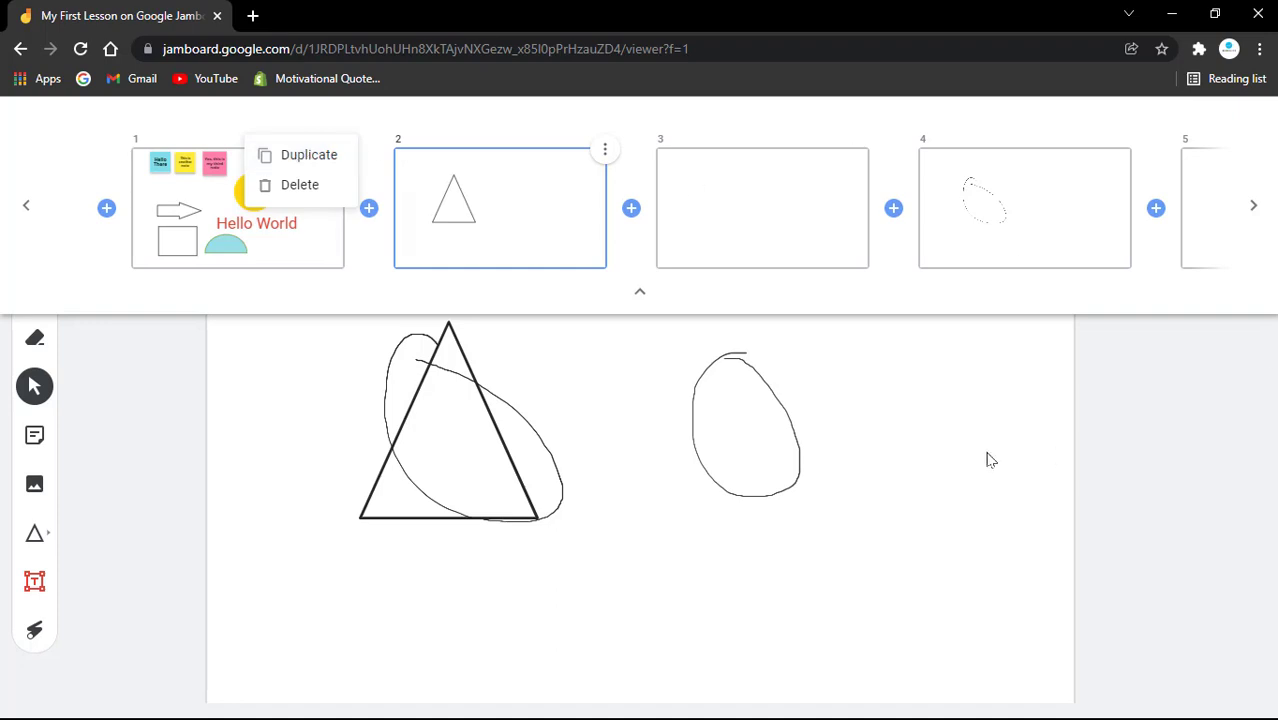
{"action": "left_click", "coordinate": [612, 532]}
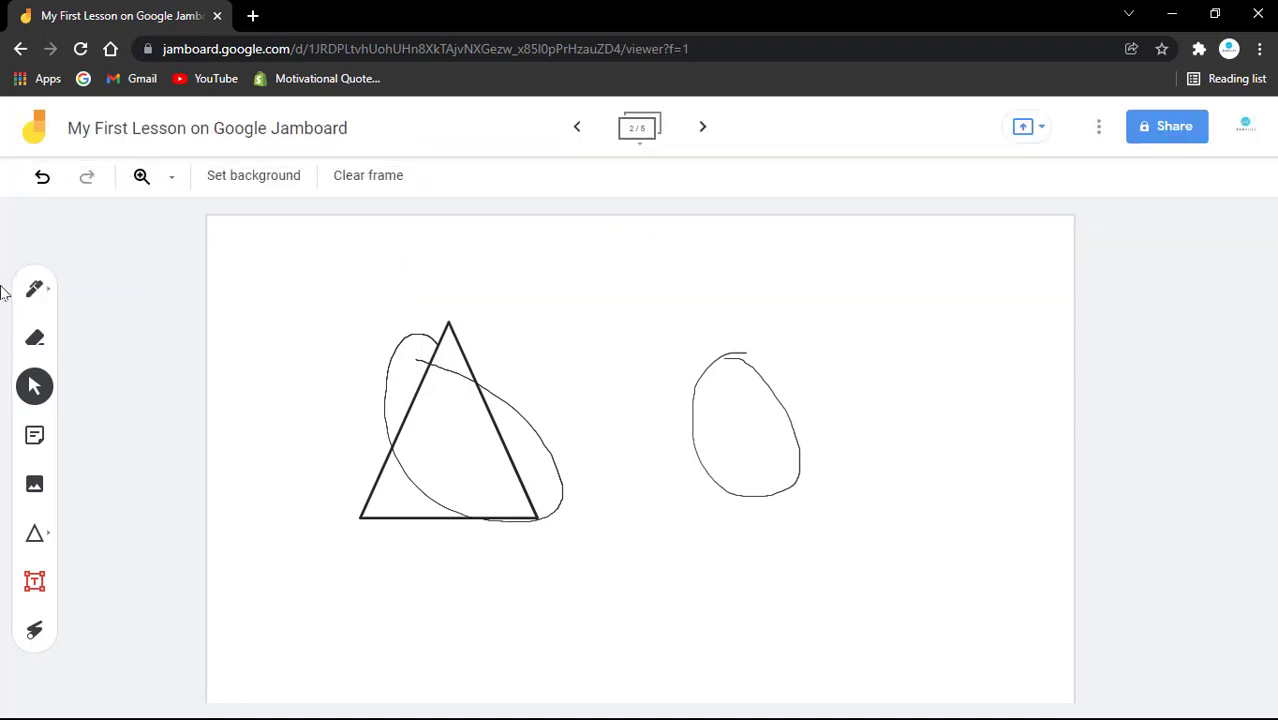